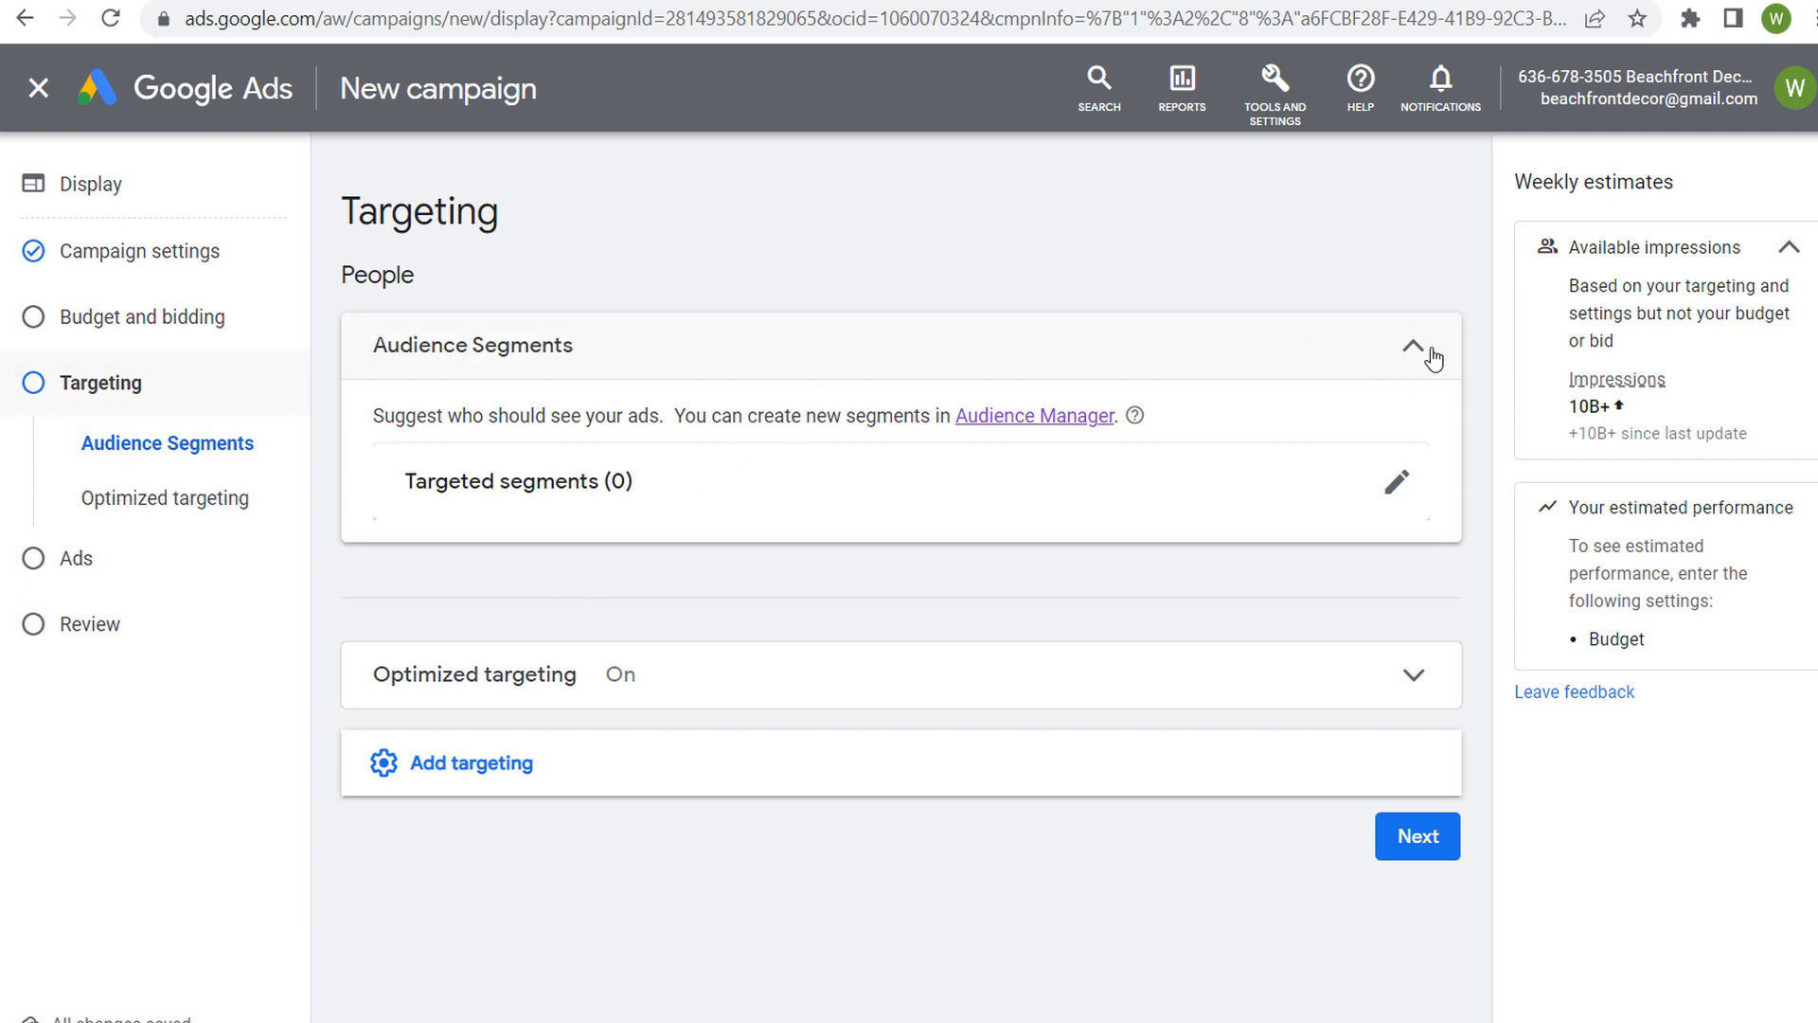
Open the campaign's targeted audience segments for editing
click(1397, 485)
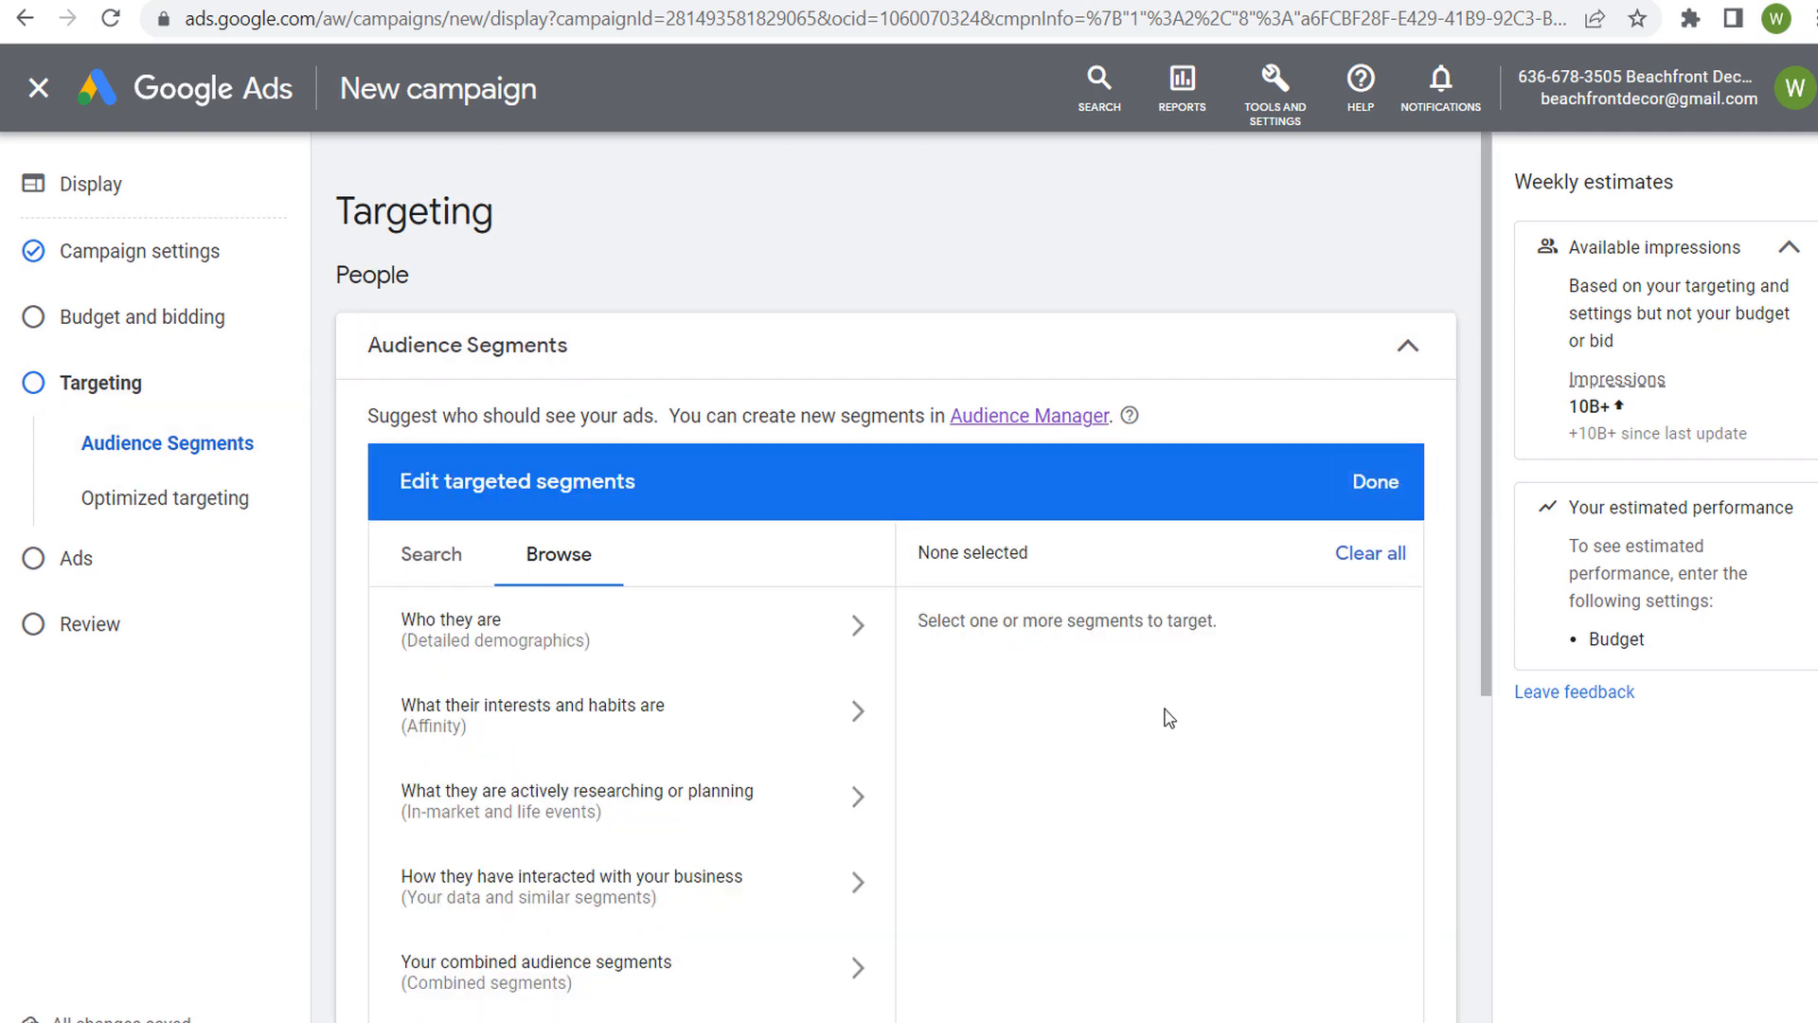
scroll(1174, 701, down, 3)
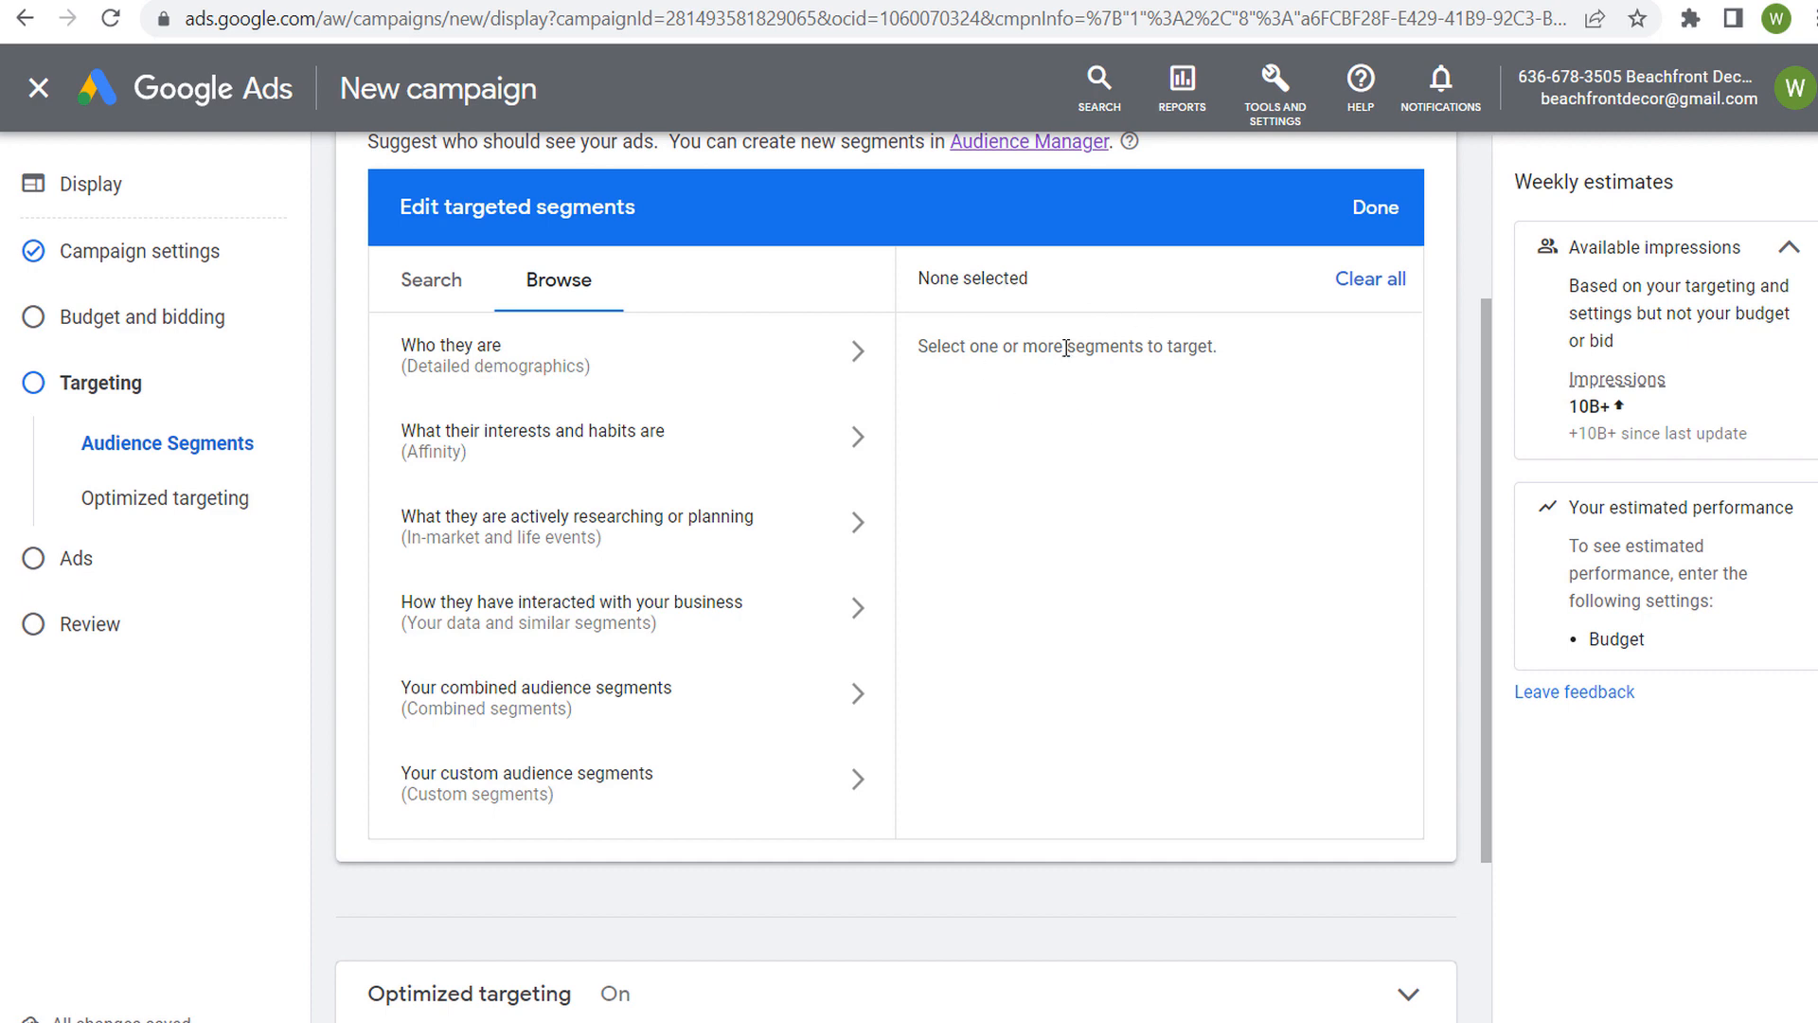
Add the Parents of Infants (0-1 years) detailed demographic to the targeted segments
click(847, 360)
click(851, 412)
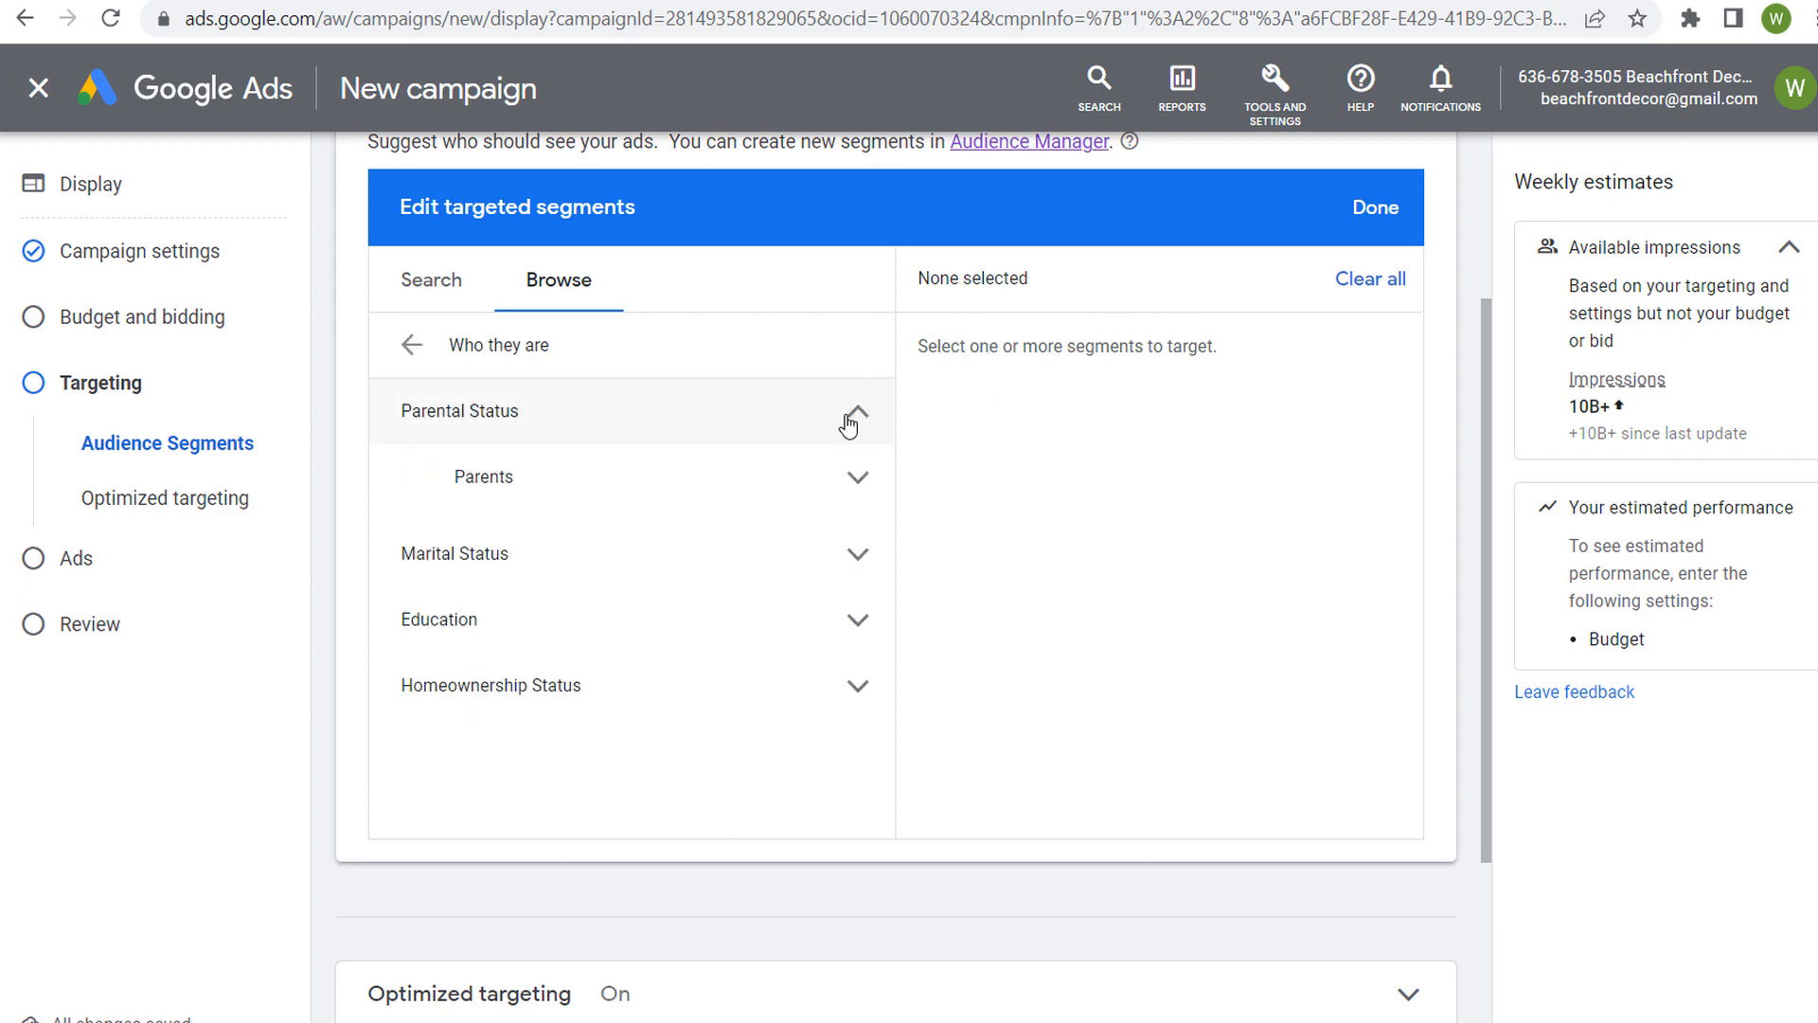
click(847, 476)
click(519, 544)
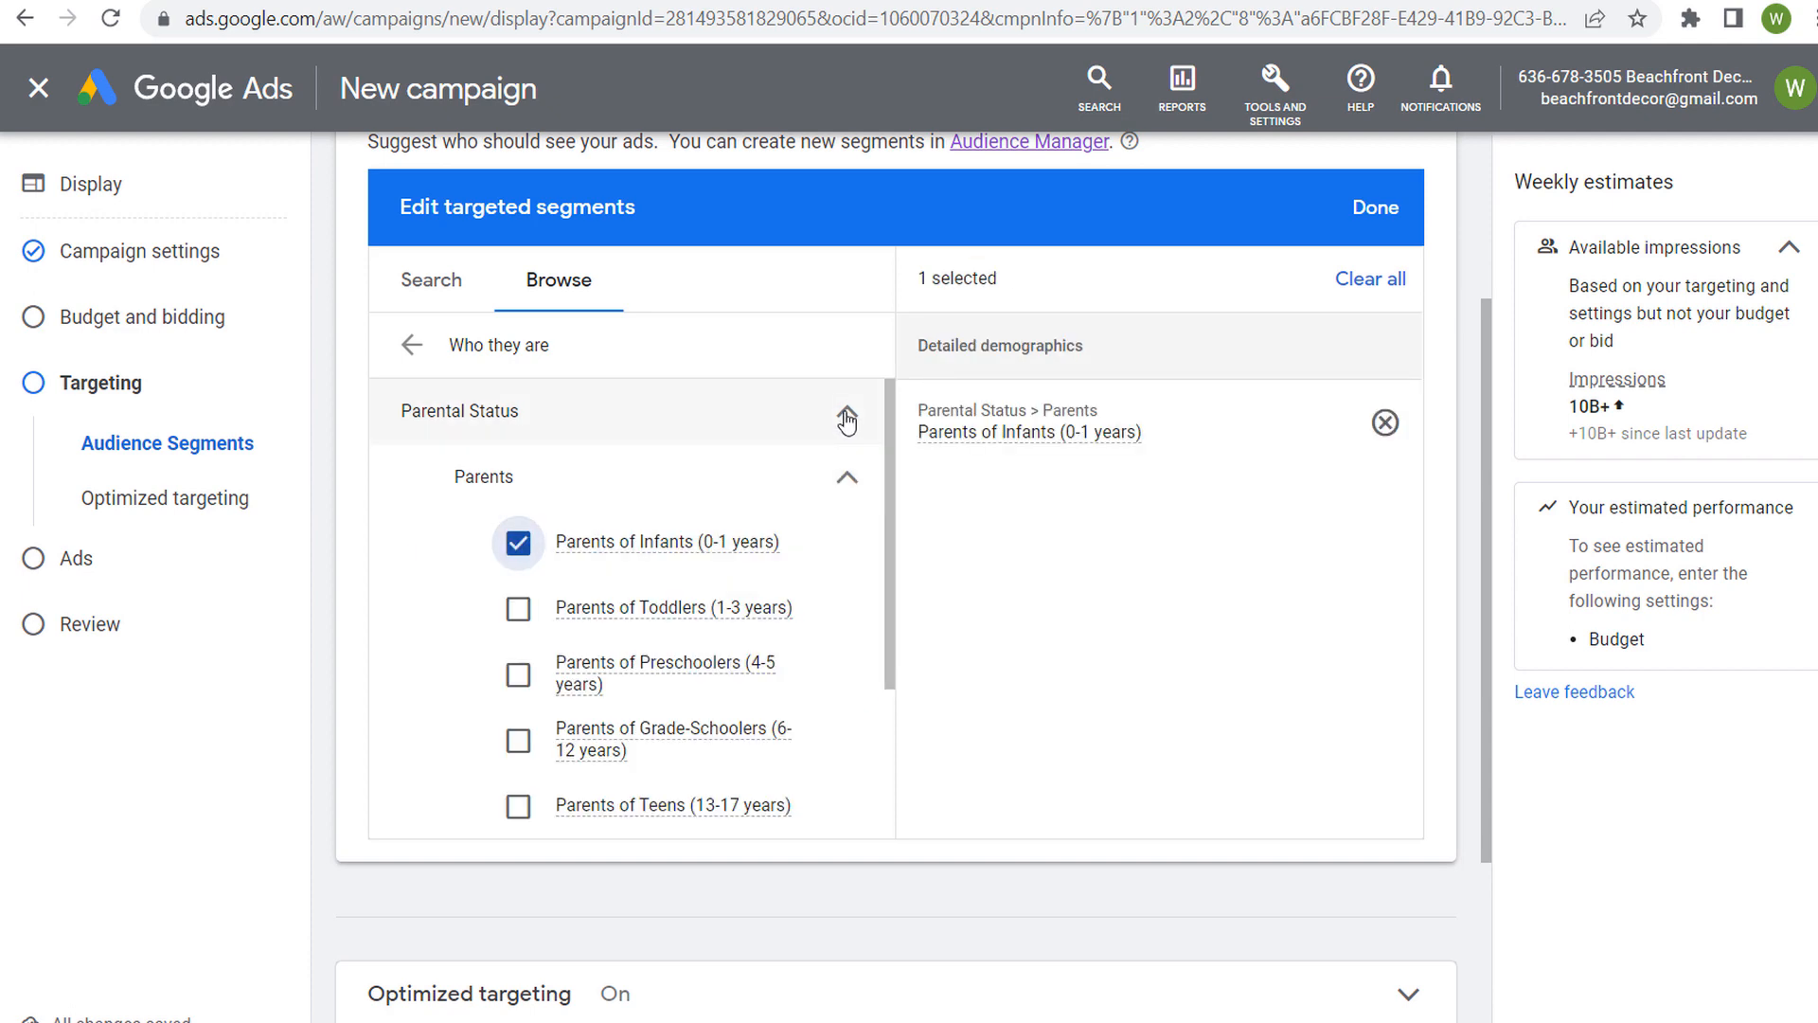
click(843, 413)
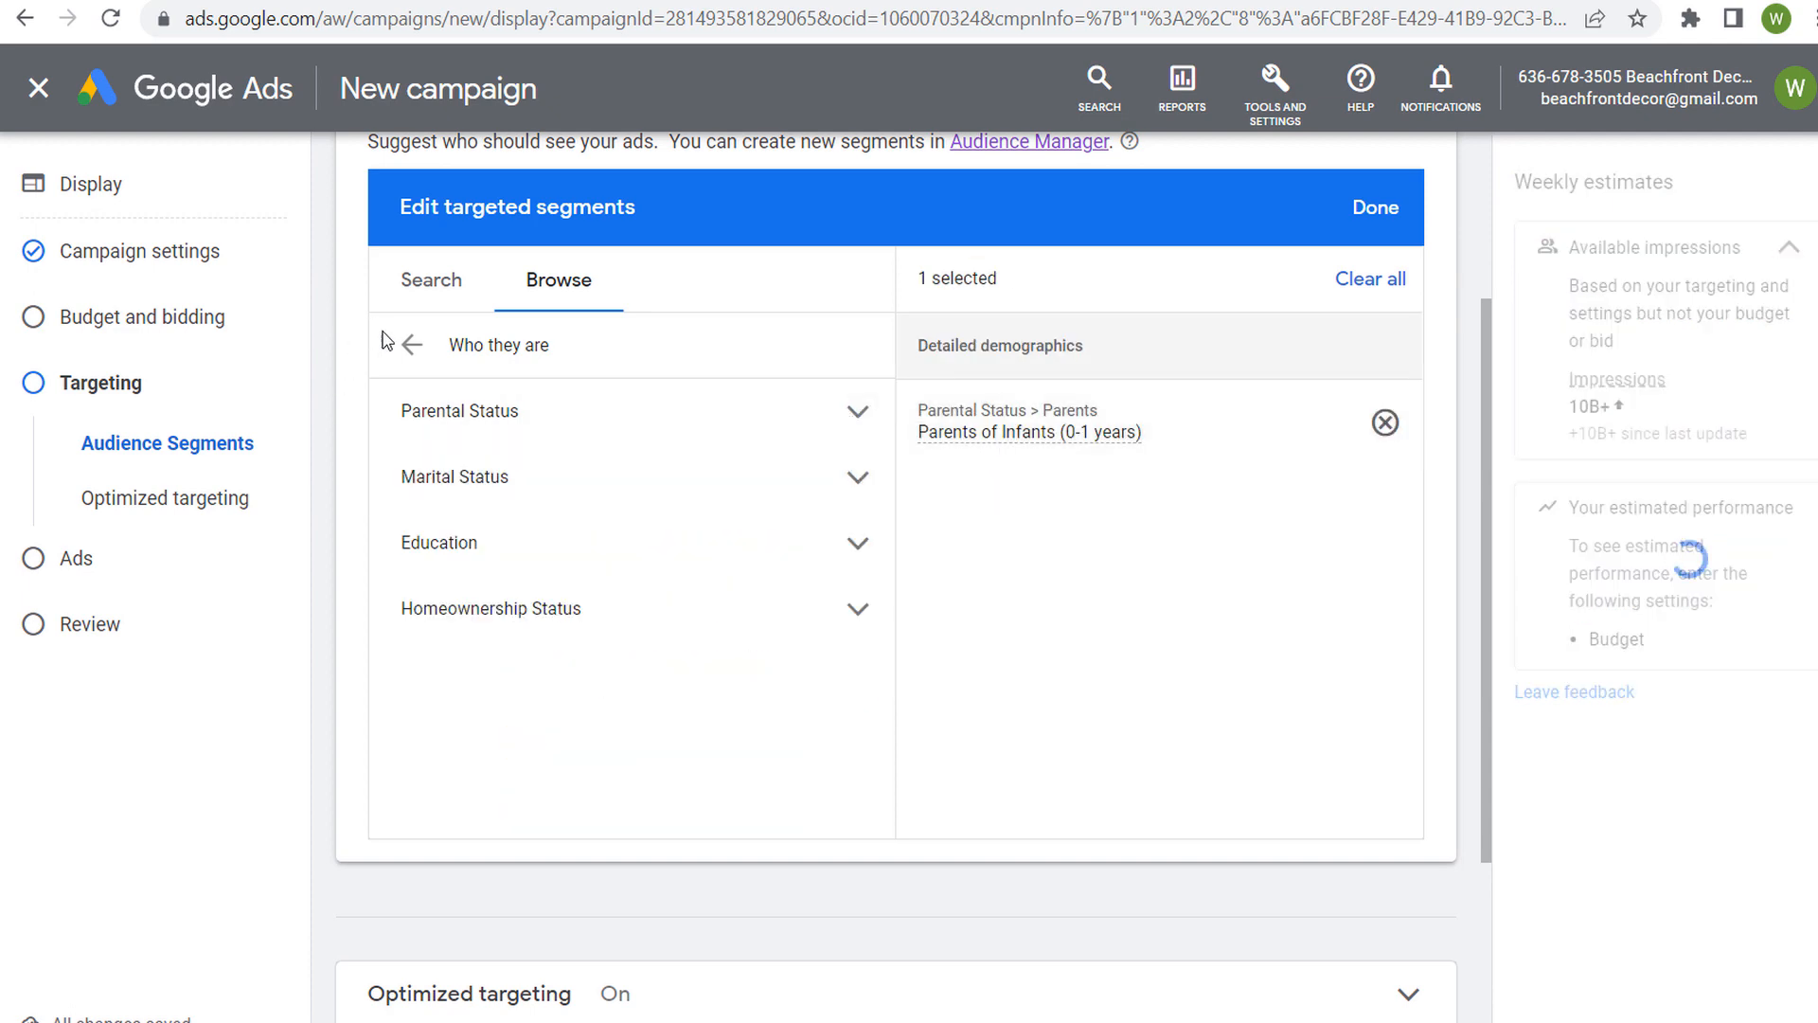
Add the Do-It-Yourselfers affinity segment from Home & Garden to the targeted segments
click(412, 344)
click(850, 440)
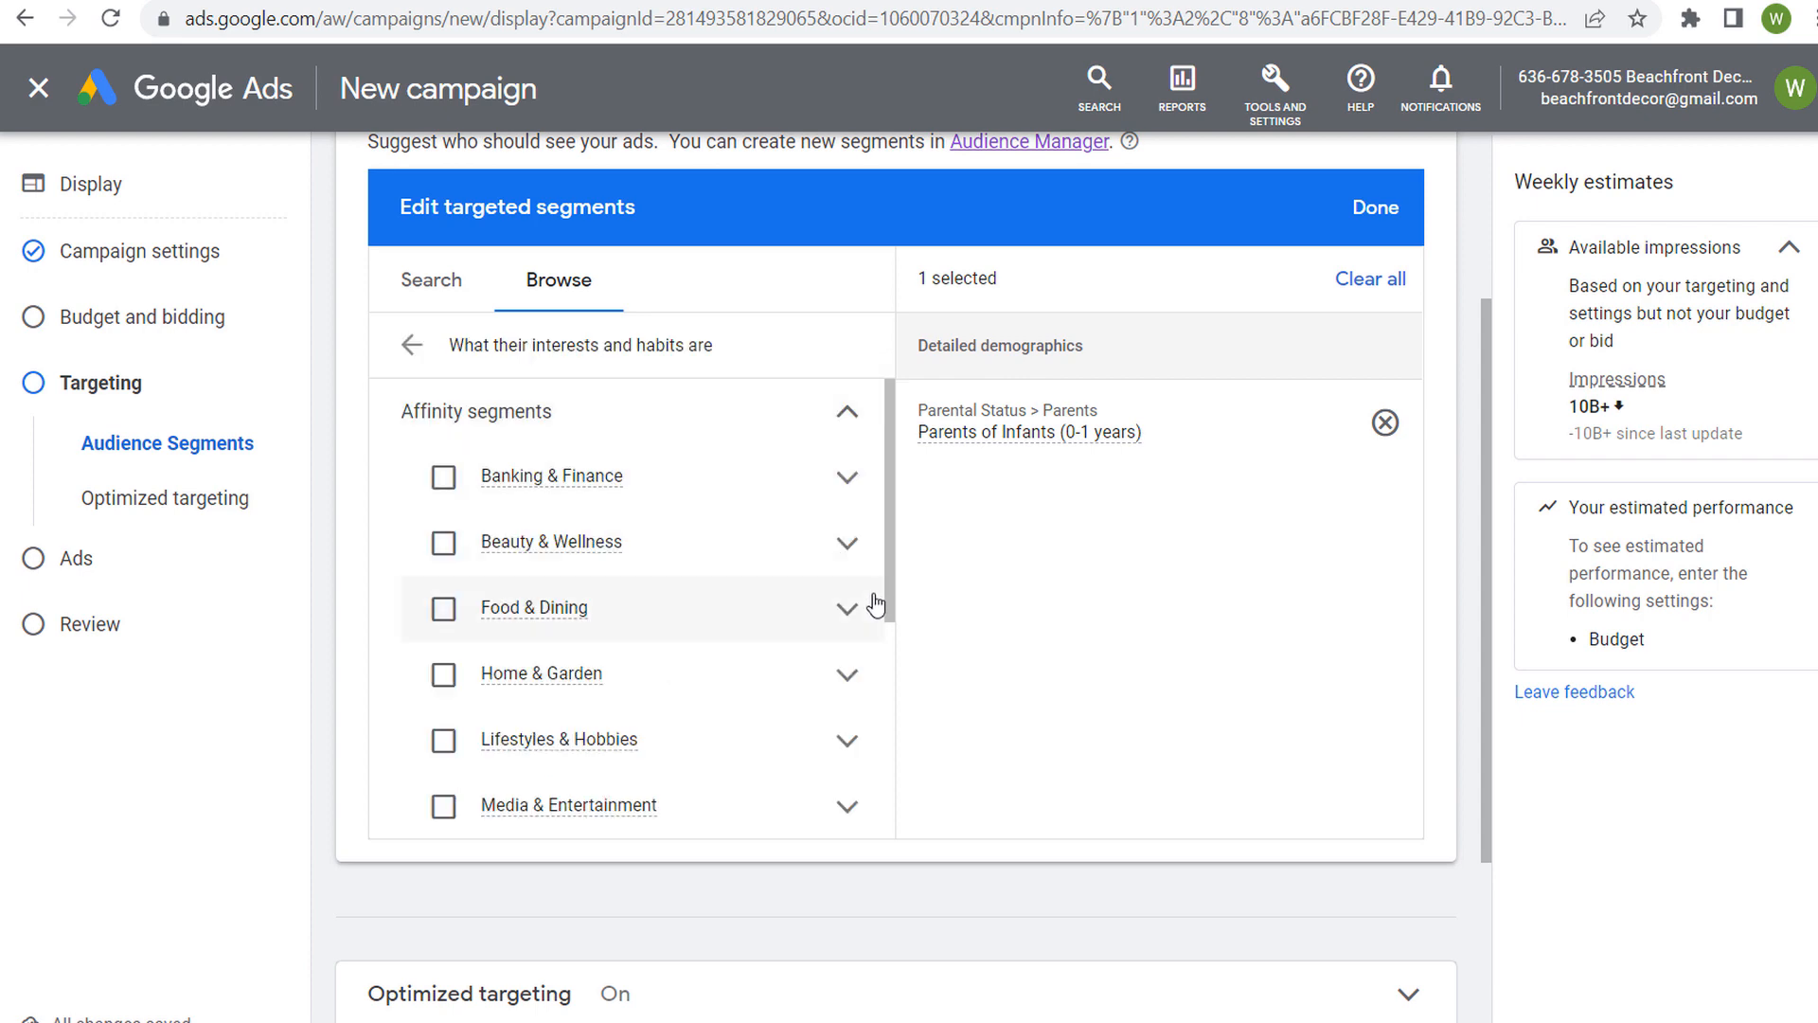
click(847, 674)
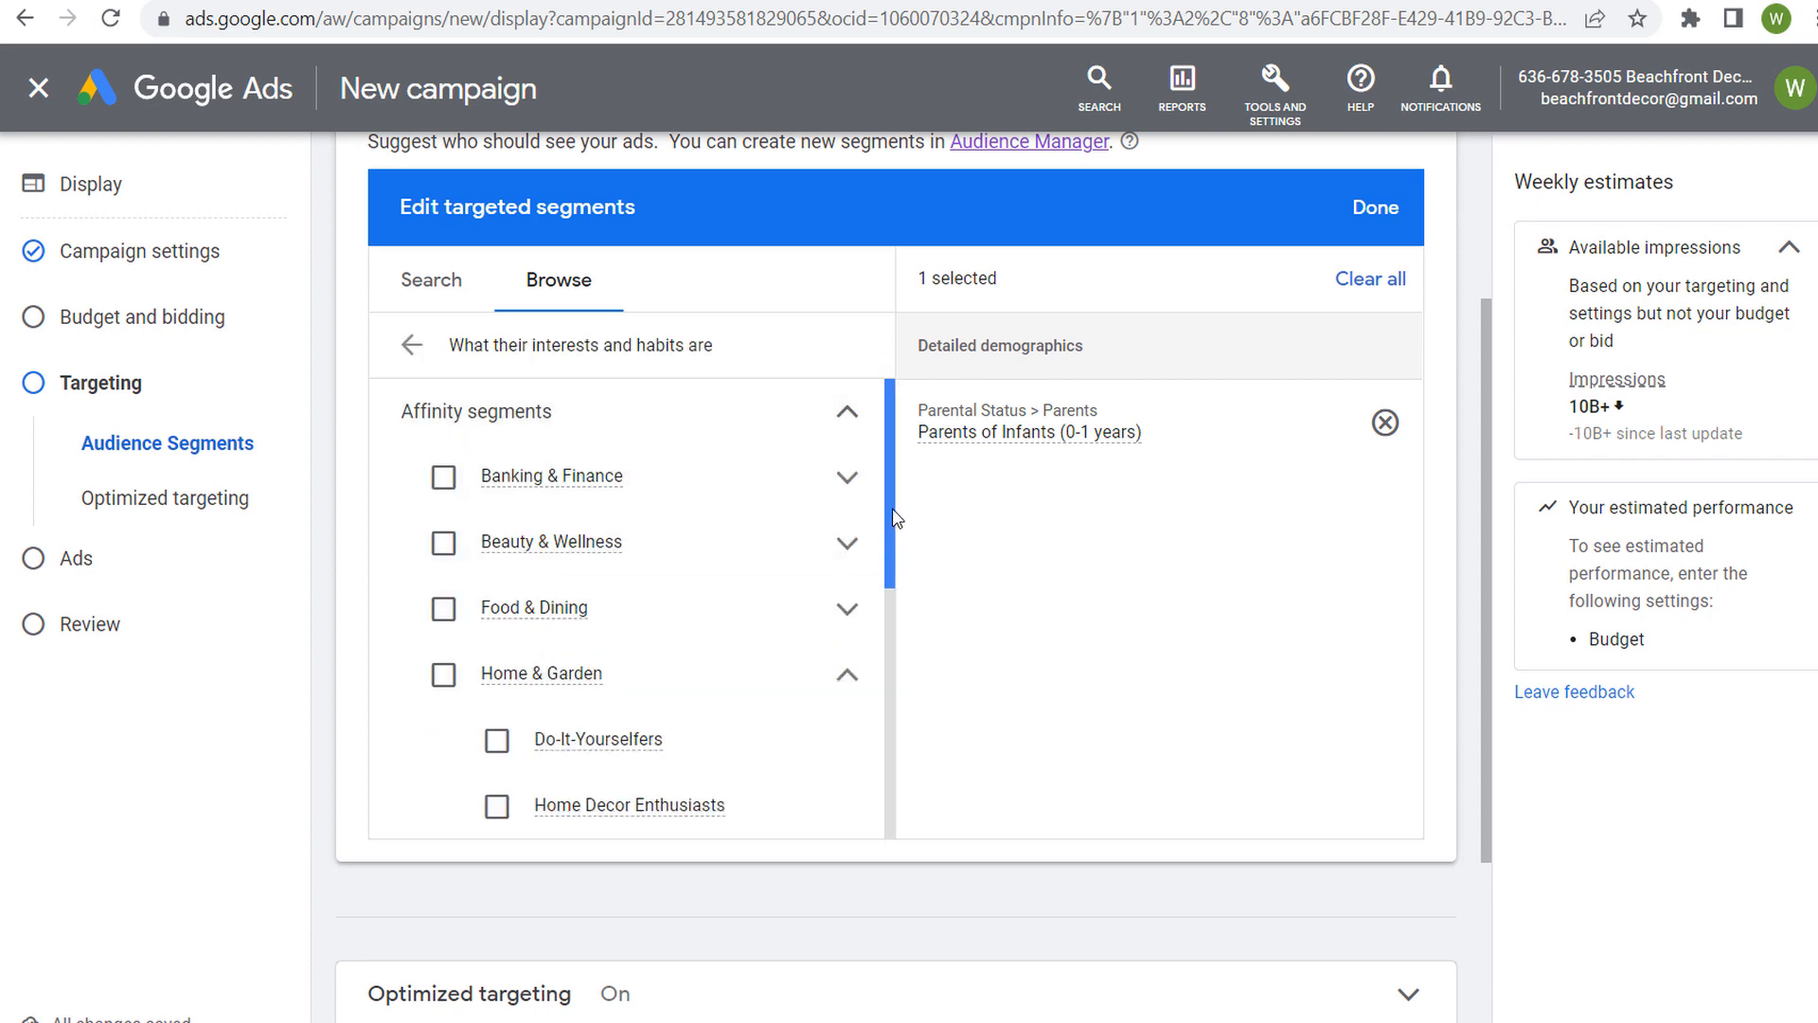
scroll(890, 580, down, 1)
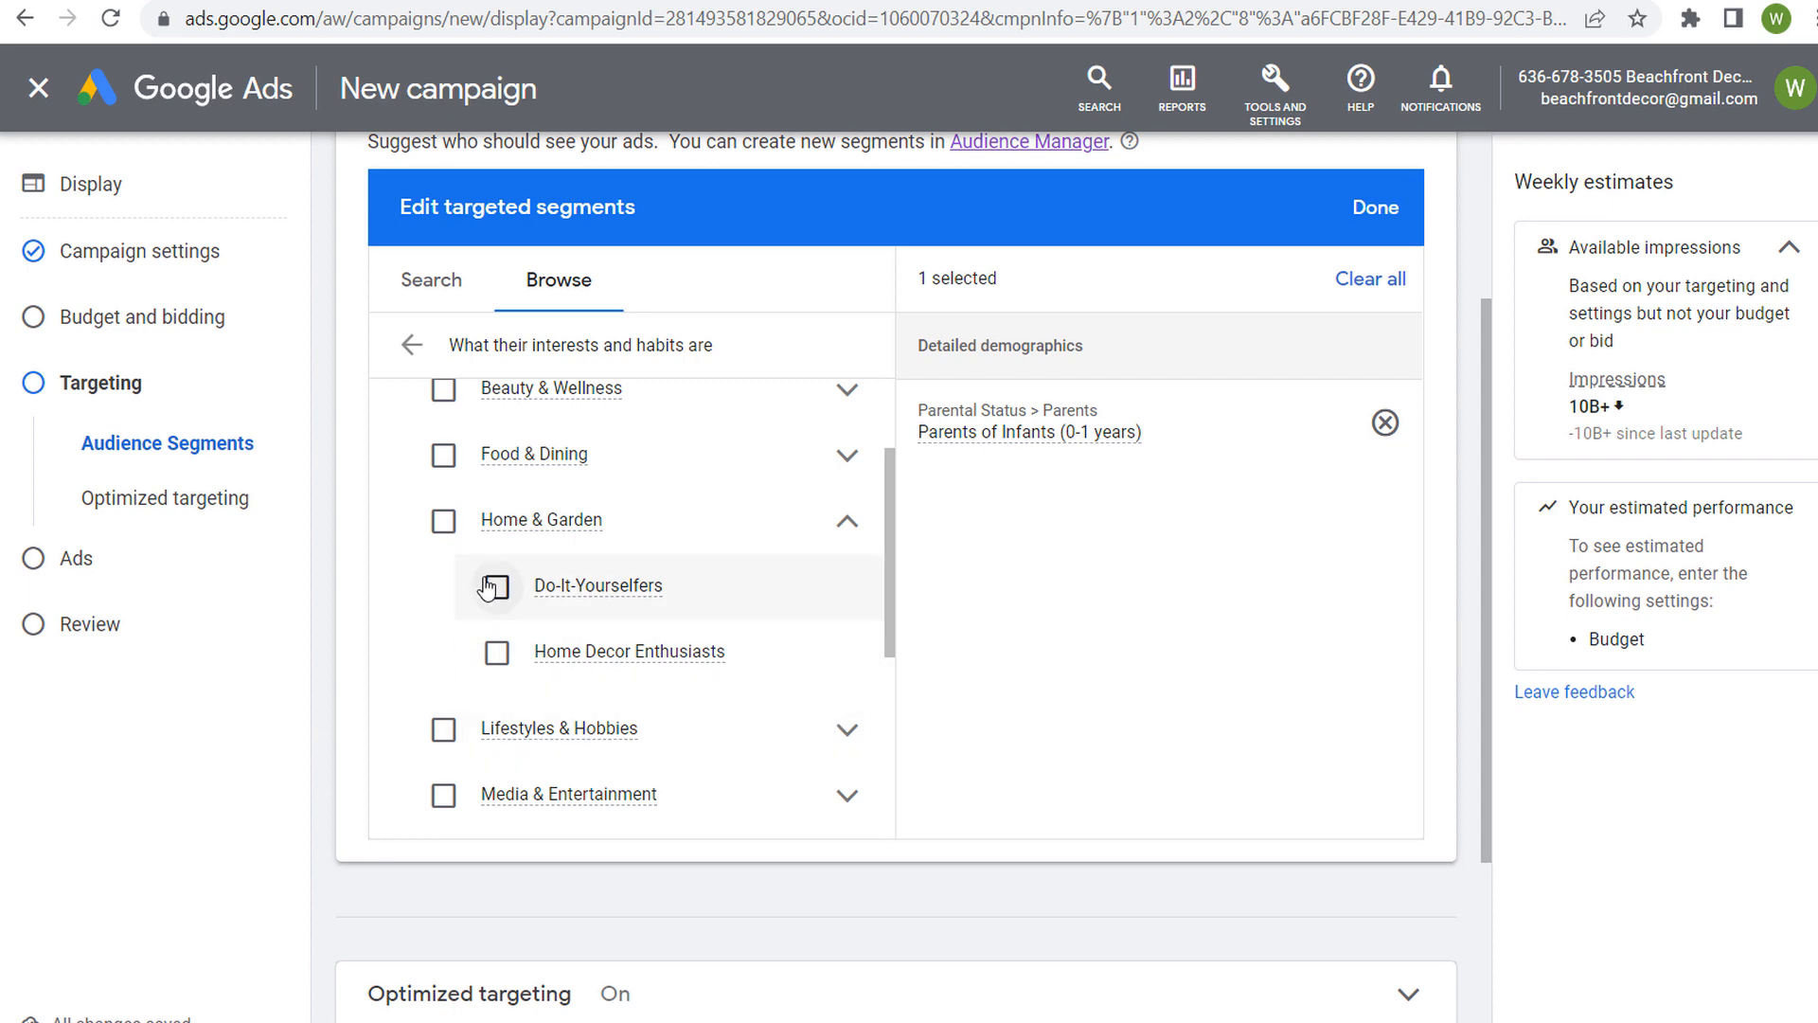
click(495, 586)
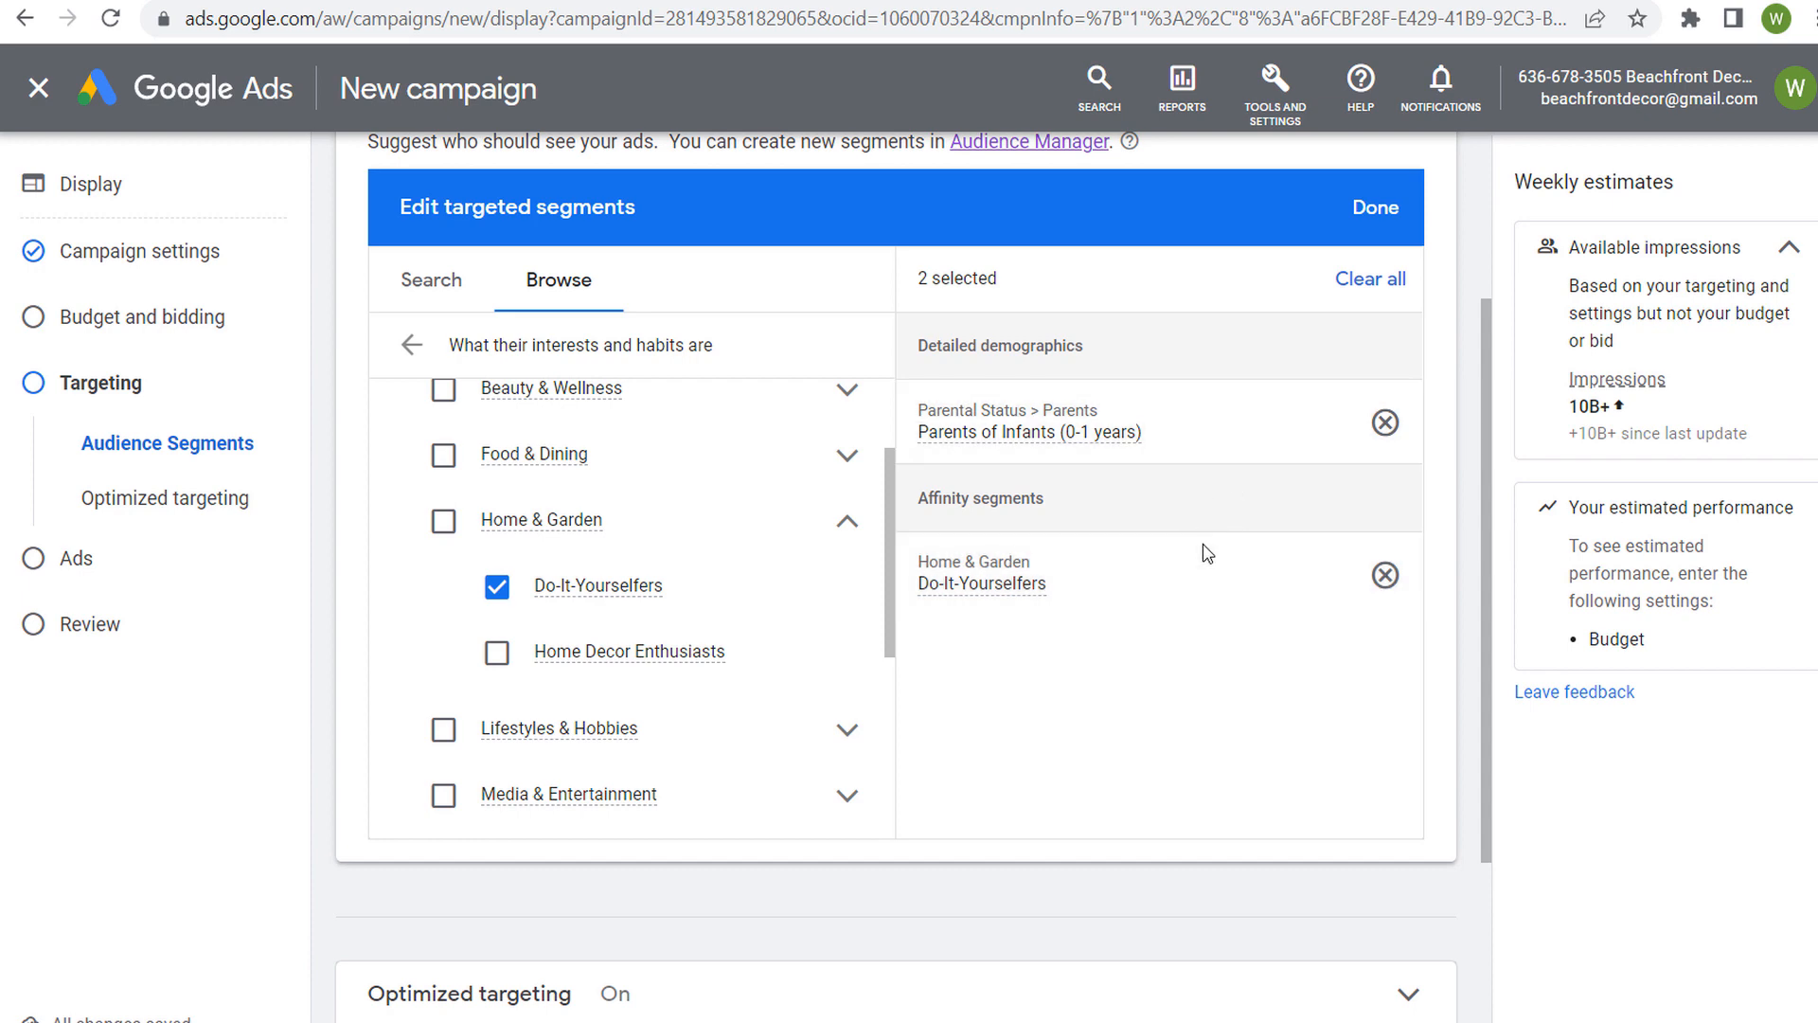
Remove Do-It-Yourselfers and Parents of Infants (0-1 years) from the targeted segments and return to the category list
click(498, 588)
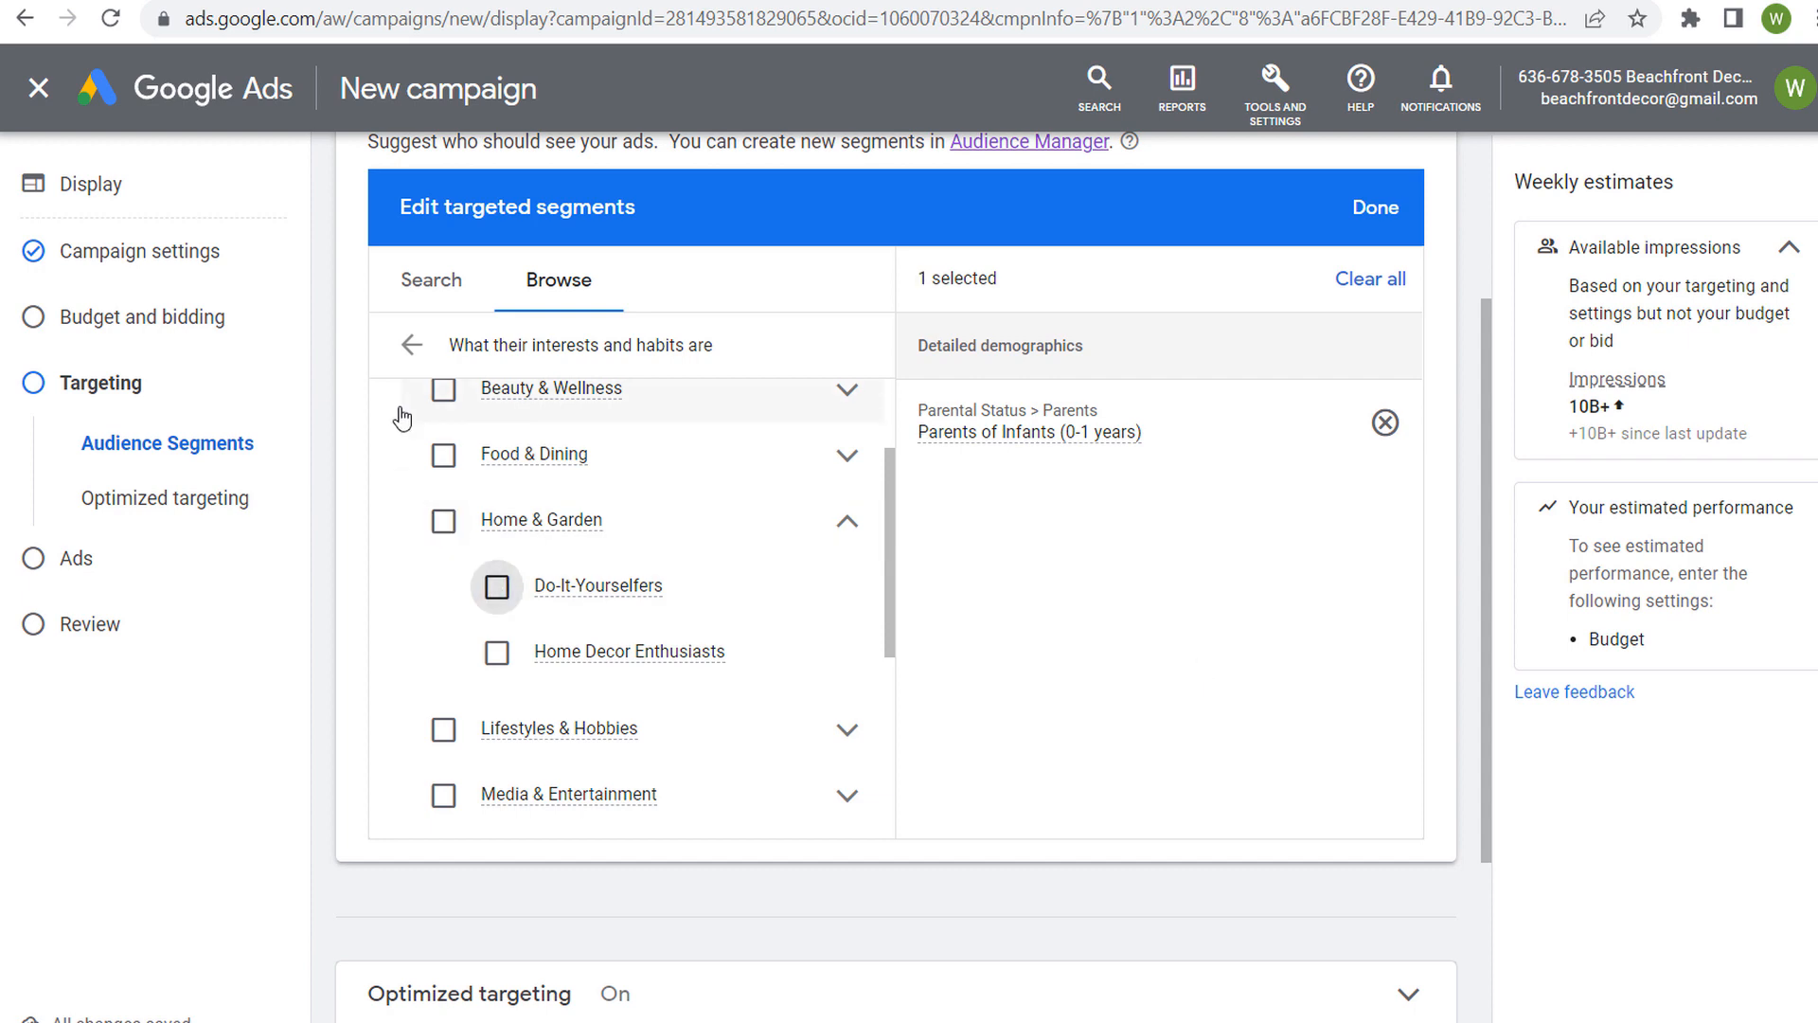
click(1386, 425)
click(412, 345)
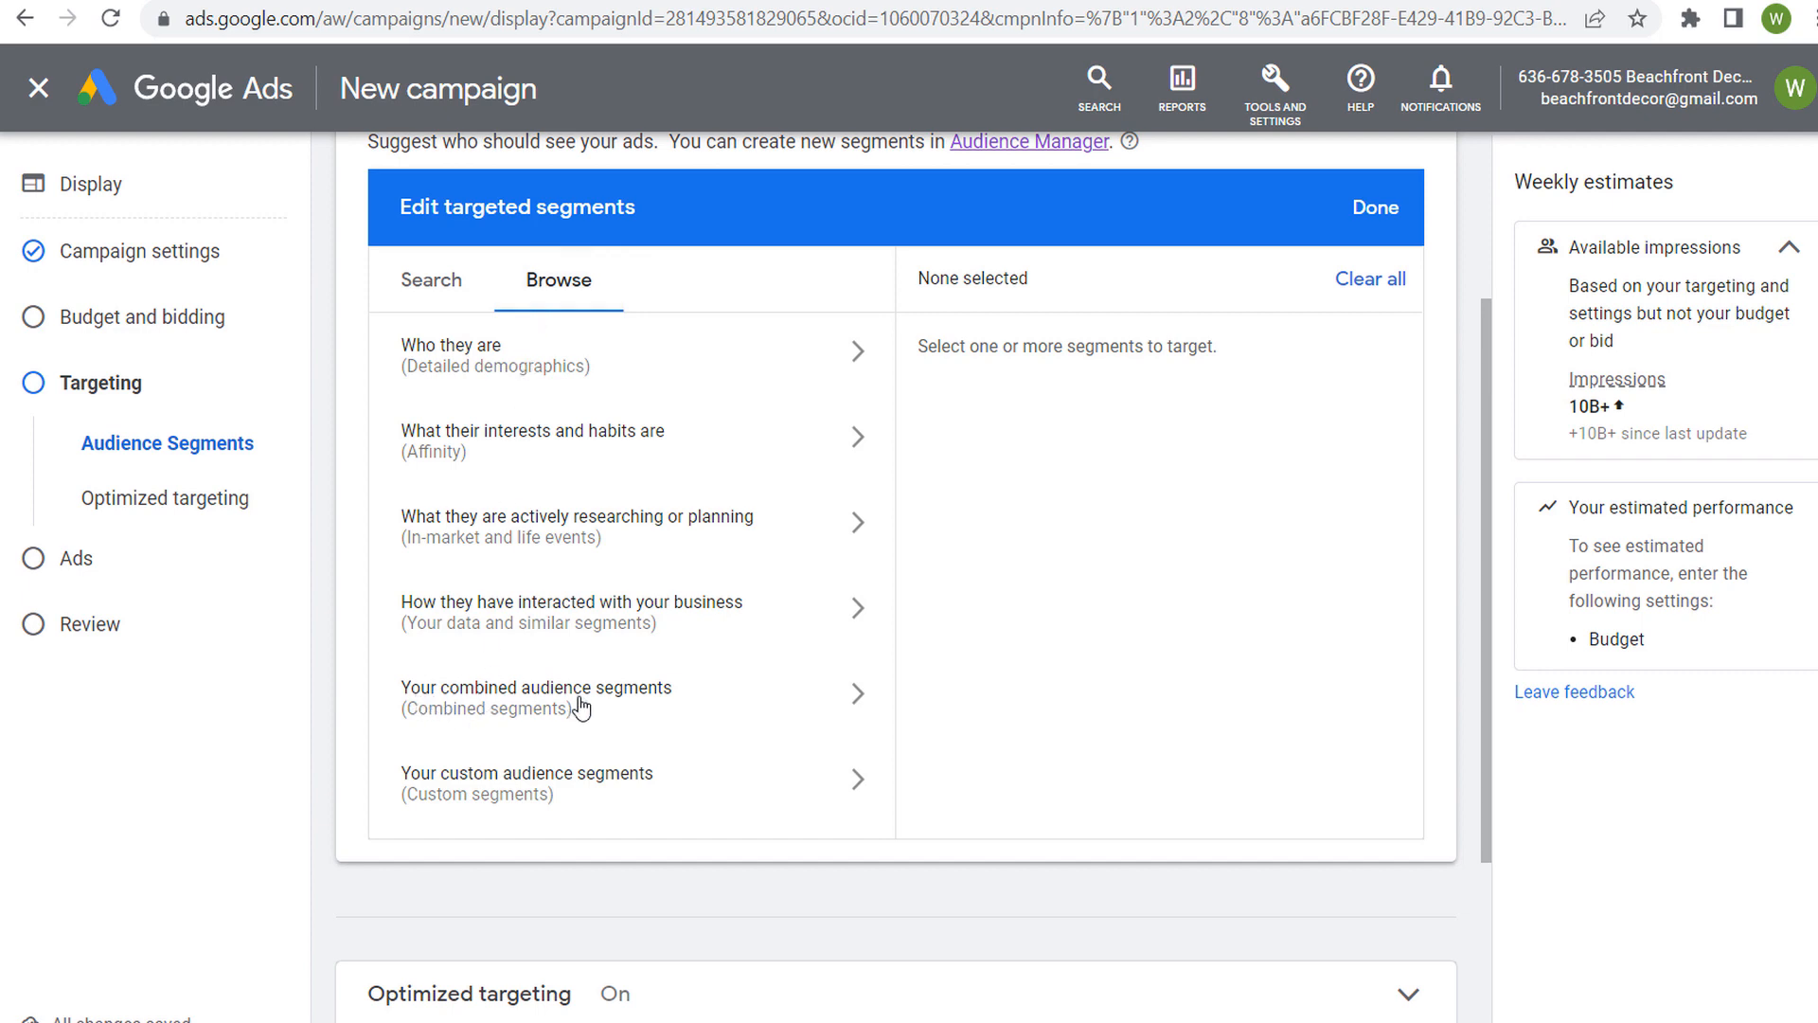
Start a new combined audience segment whose first condition matches the marital statuses In a Relationship or Married
click(855, 697)
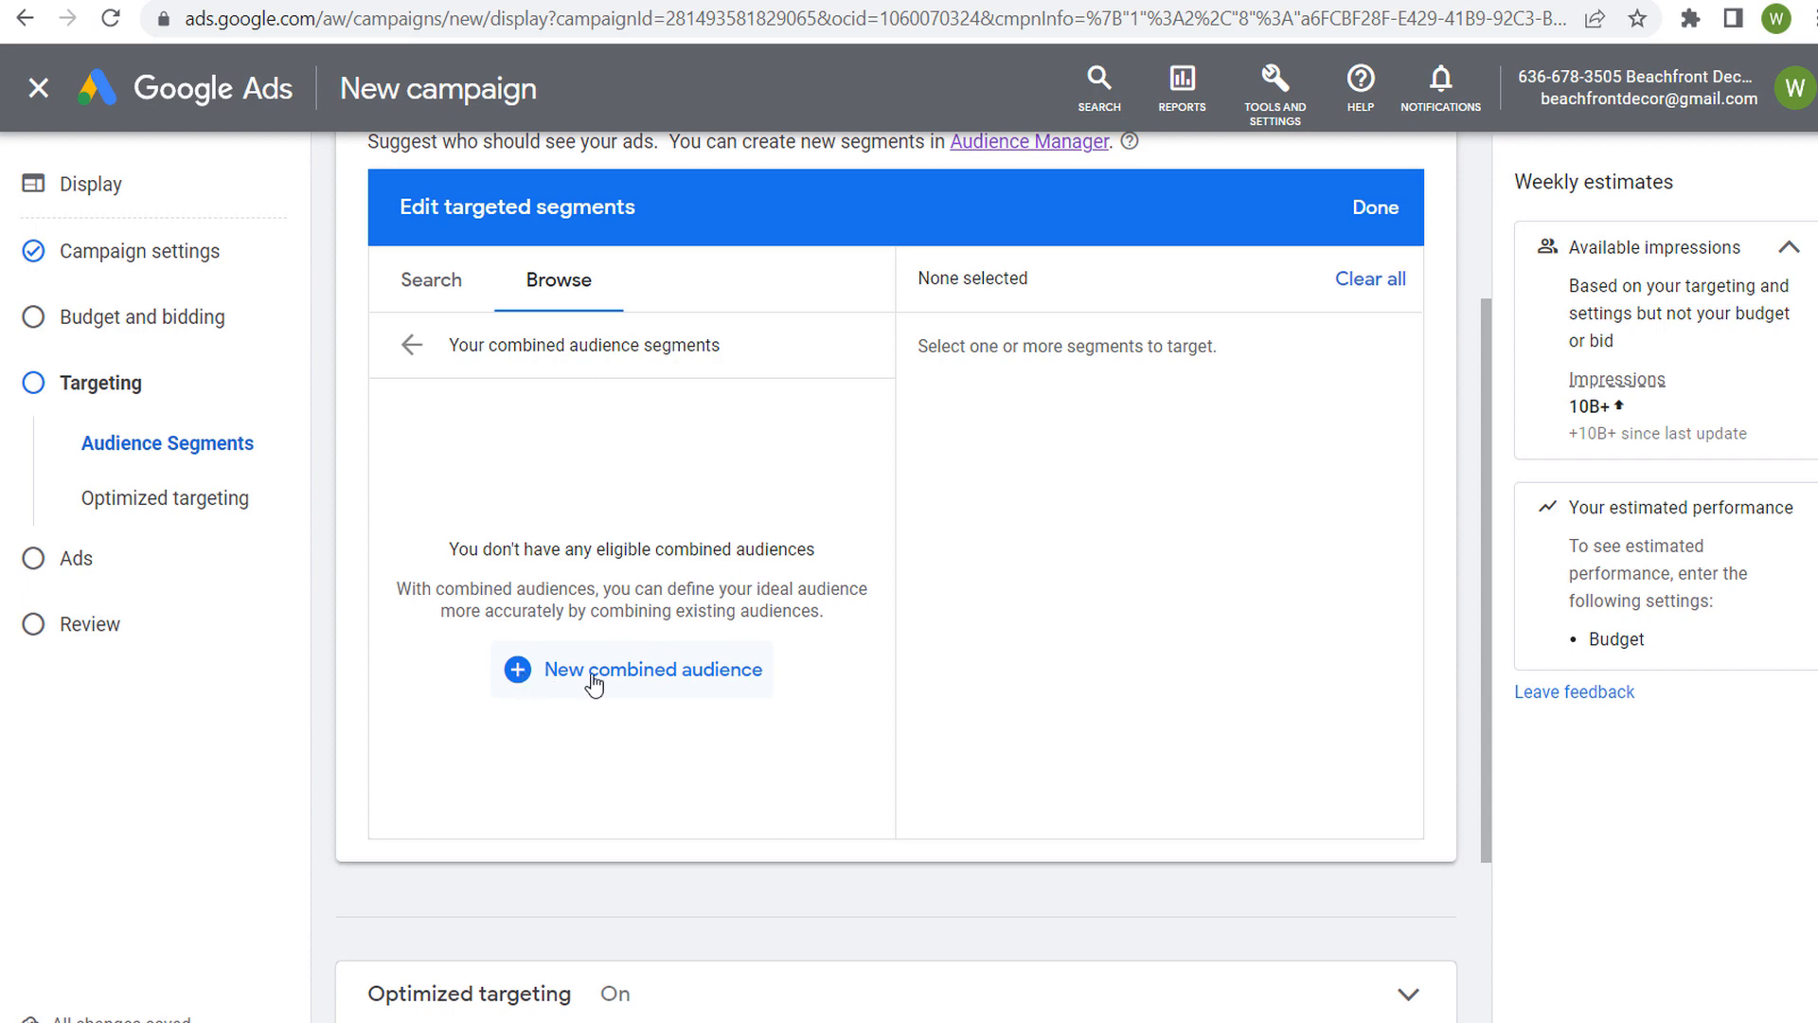
click(653, 672)
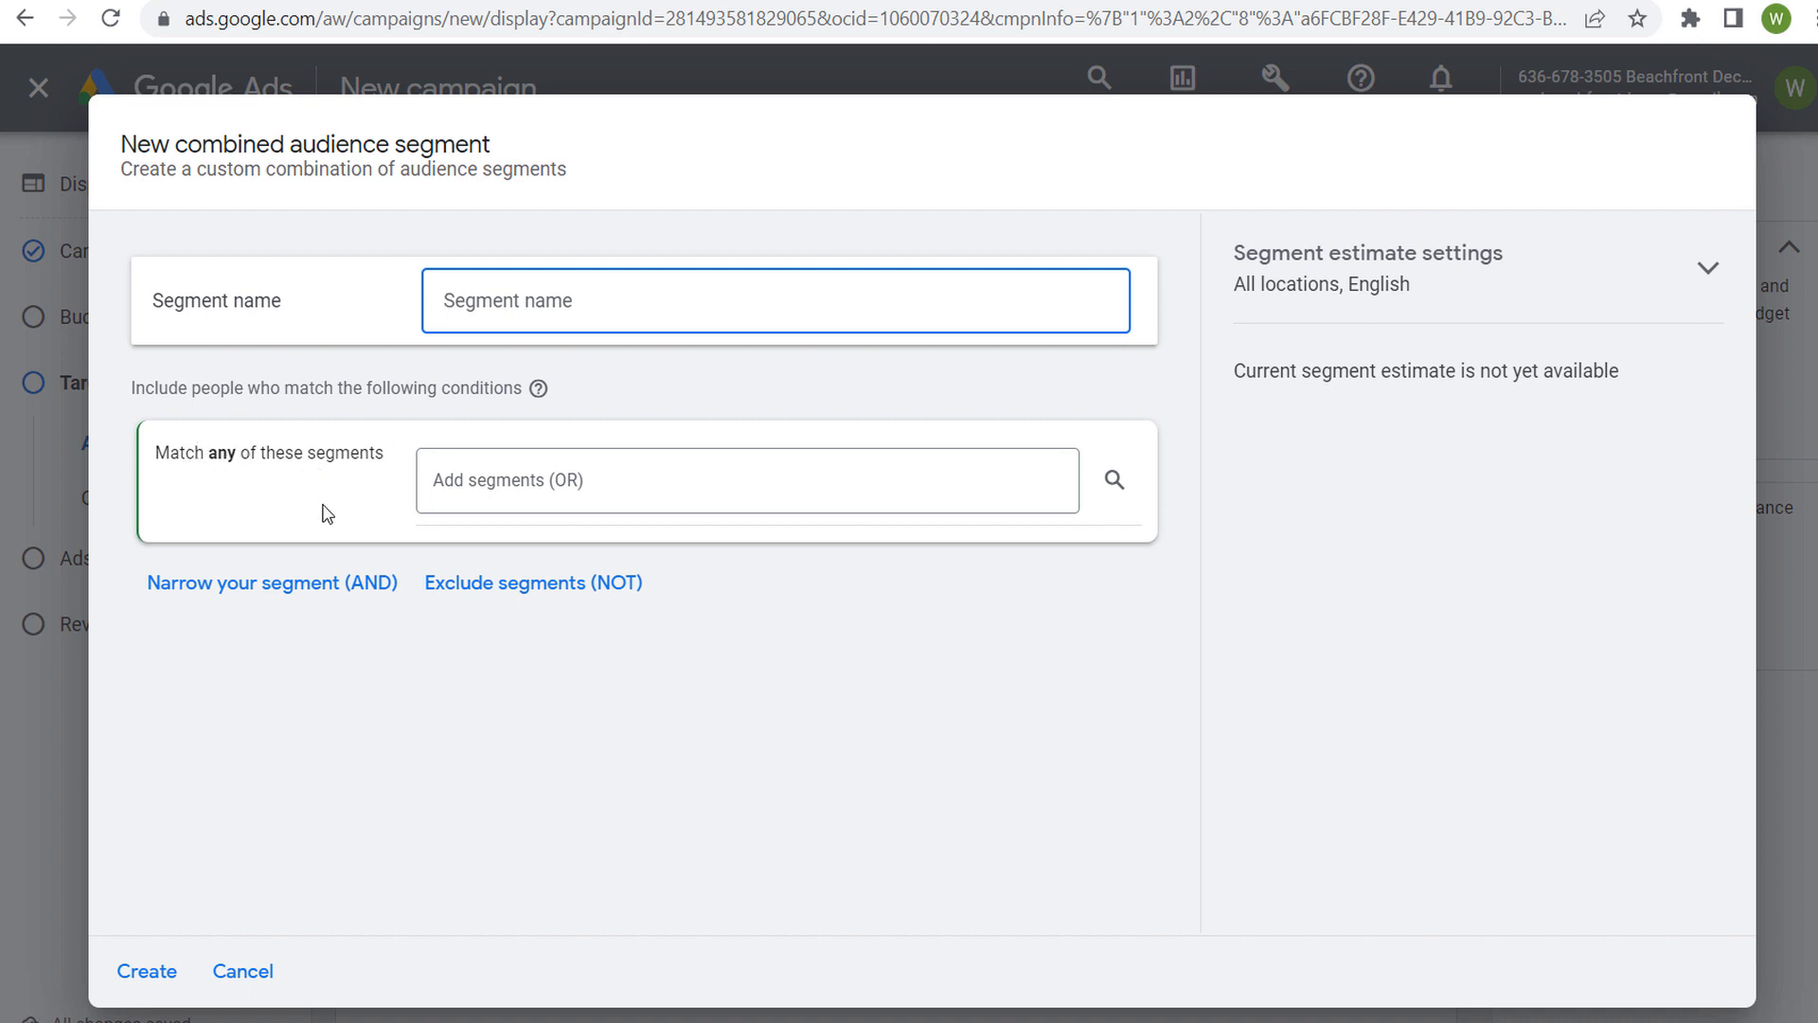
click(660, 481)
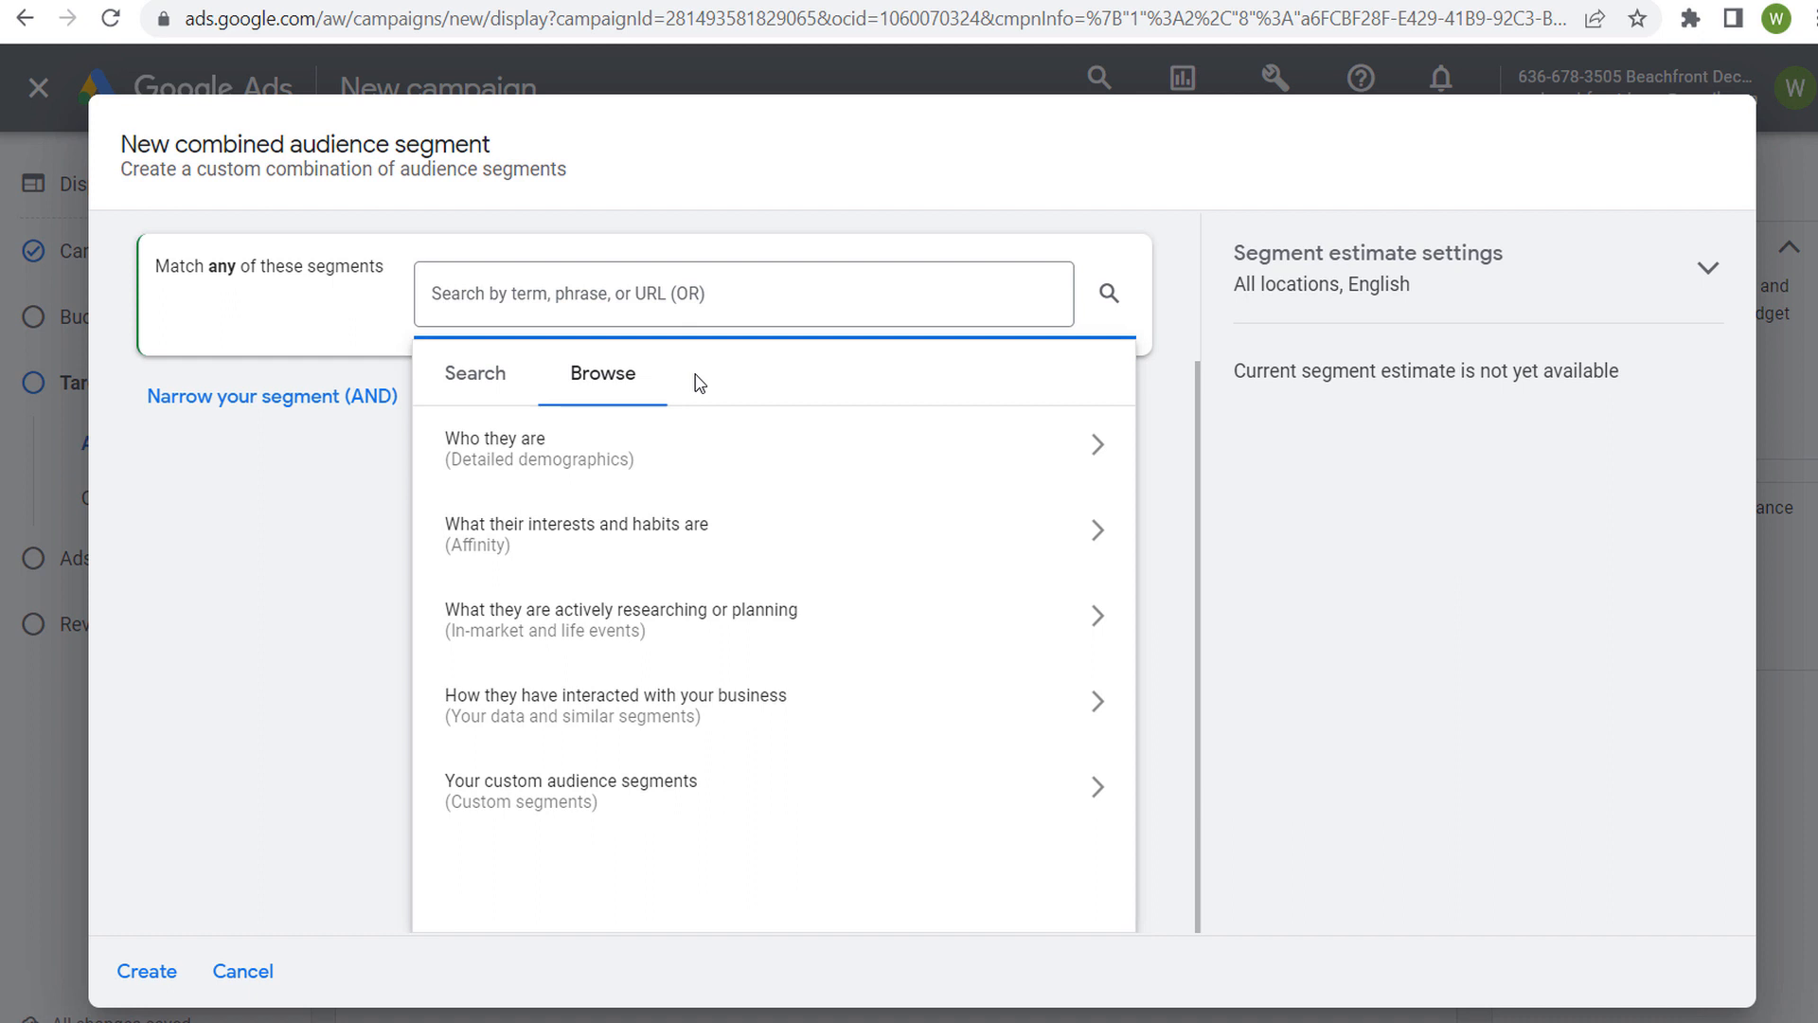
click(674, 463)
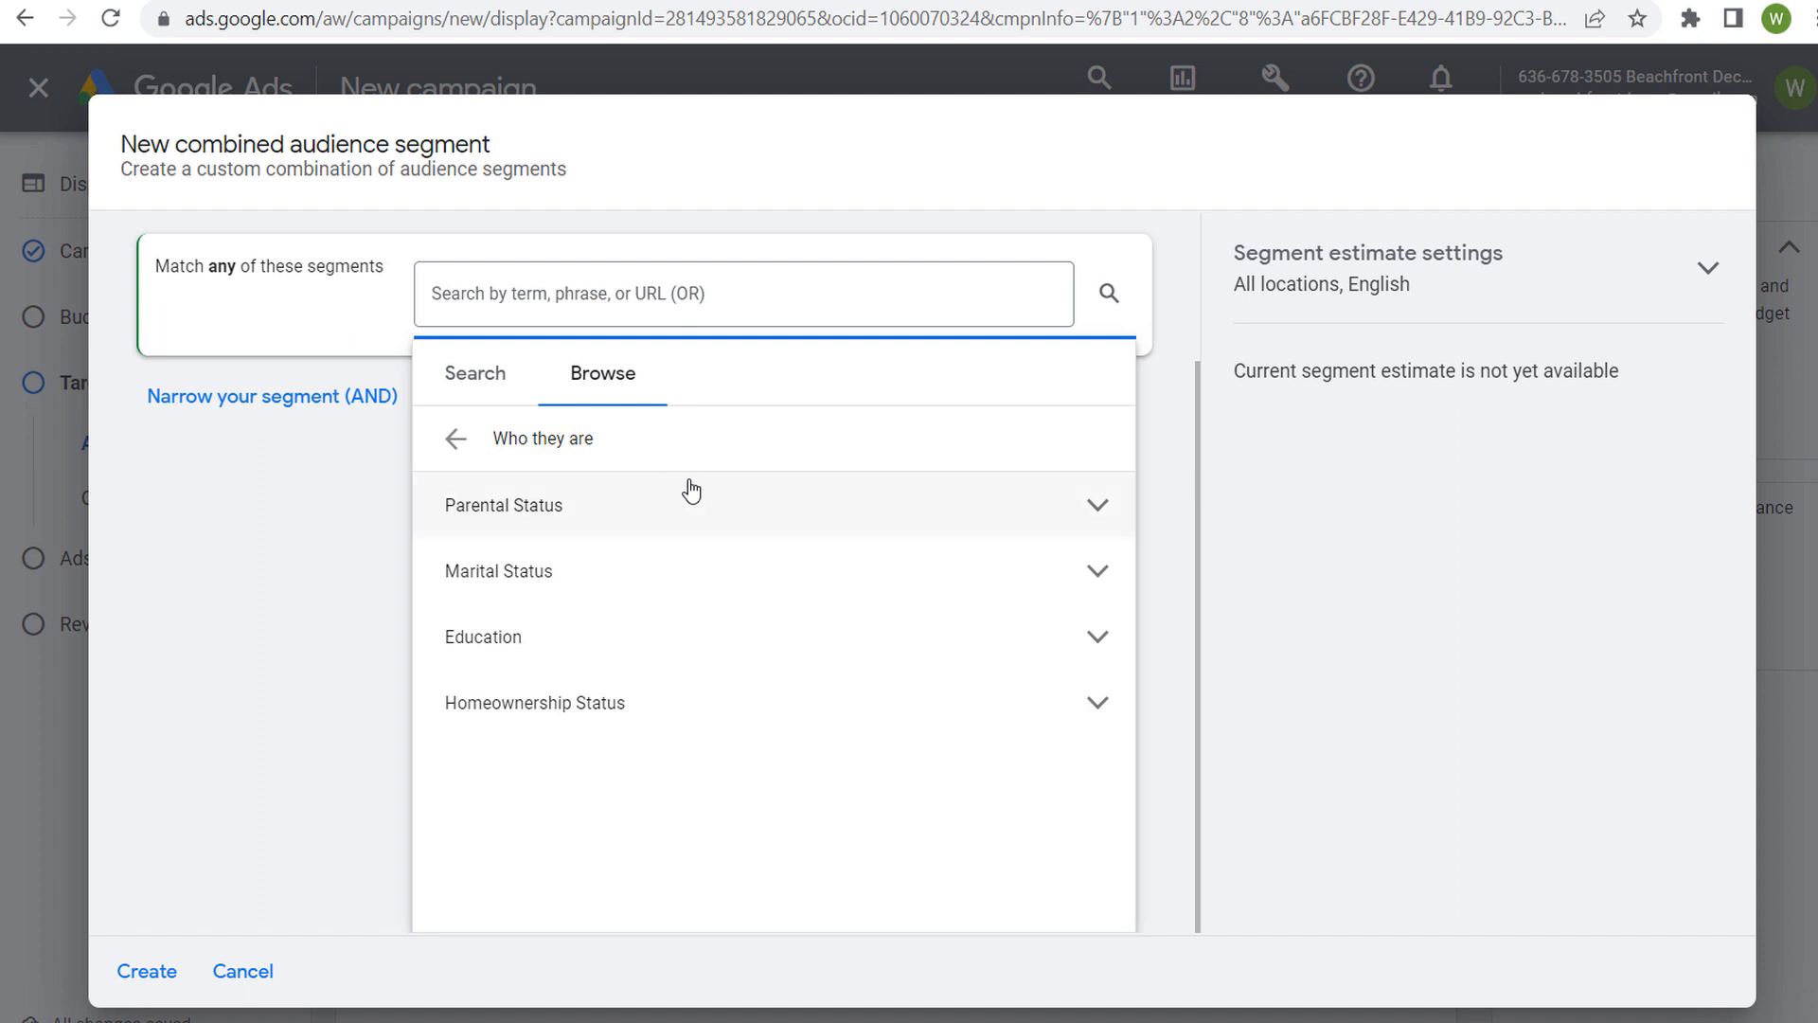
click(1091, 574)
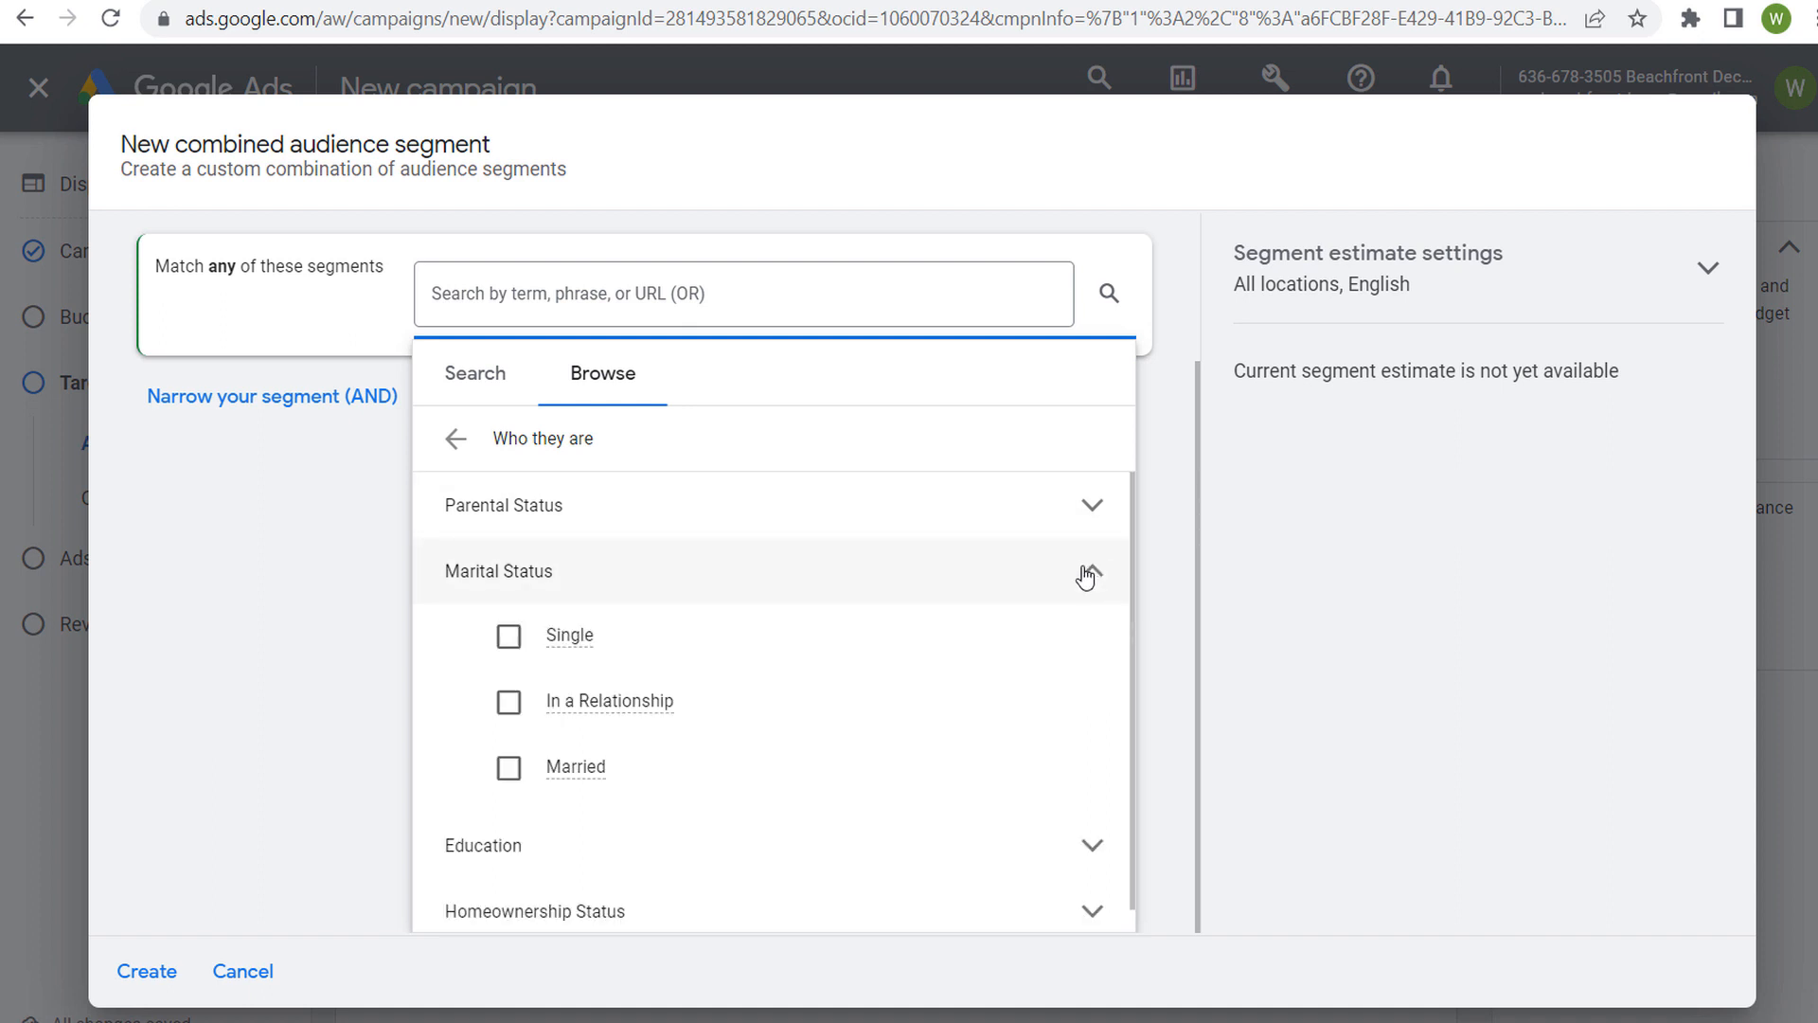
click(511, 702)
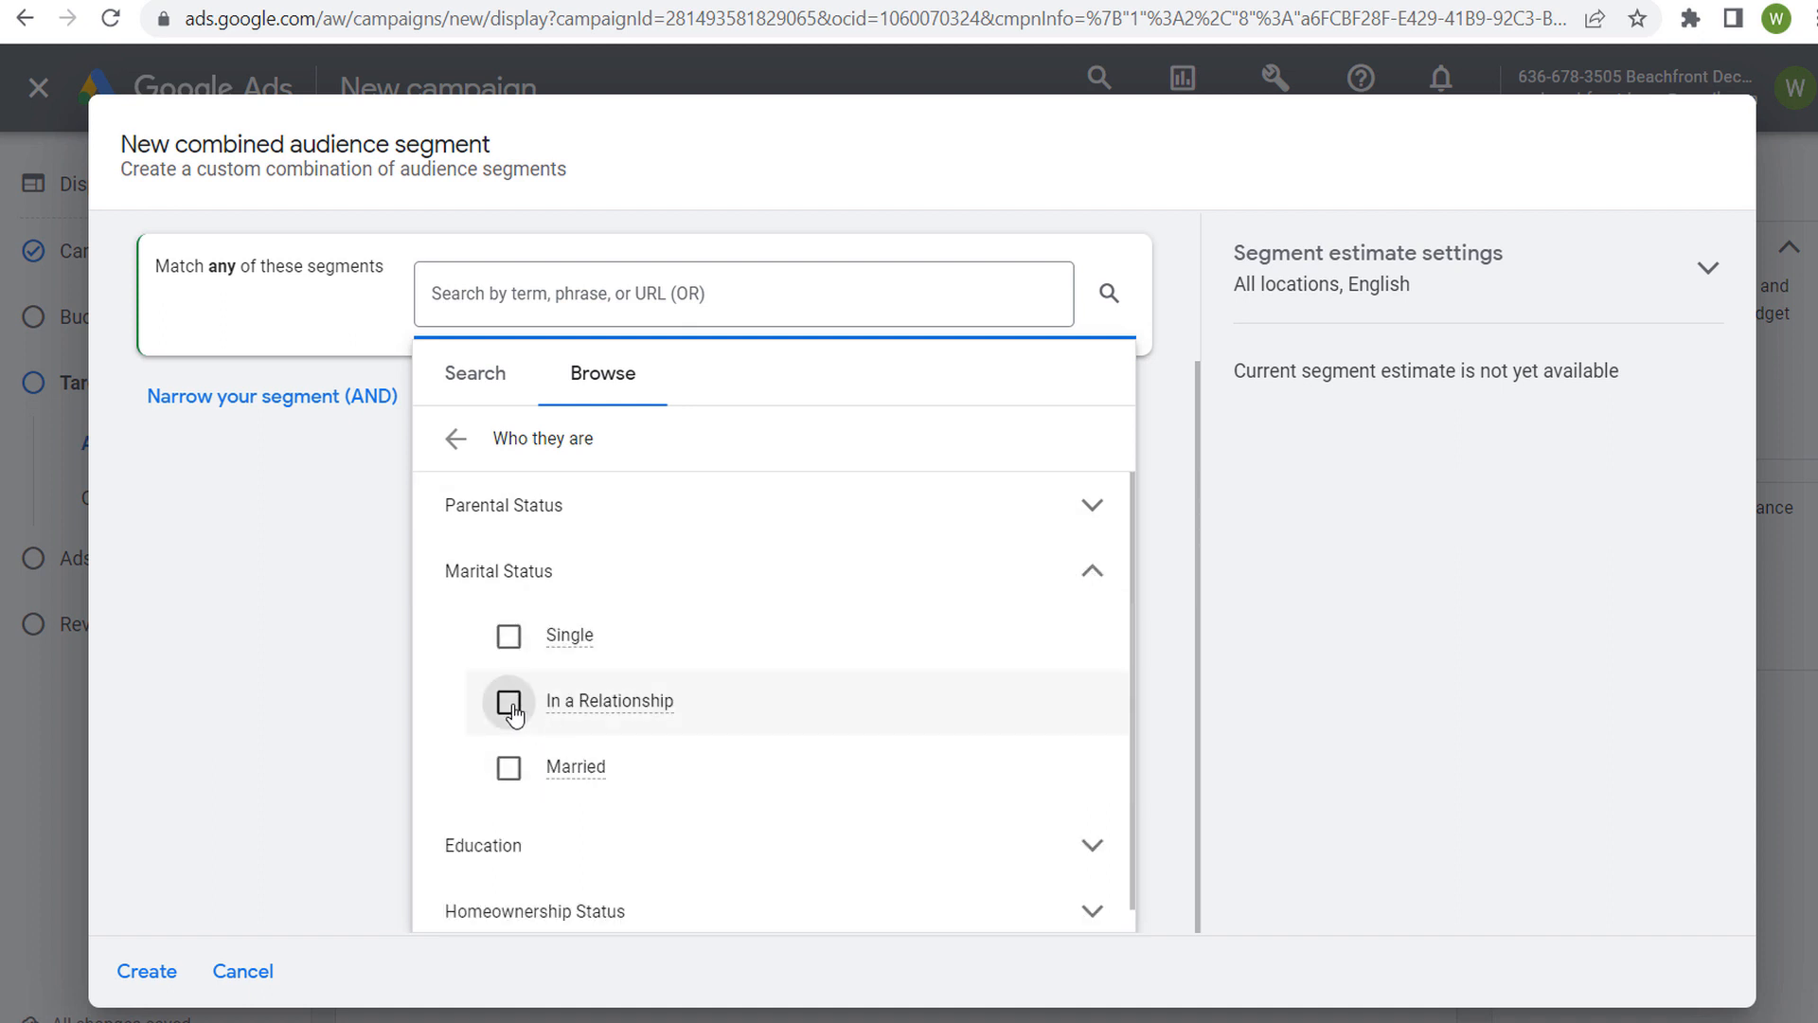
click(510, 926)
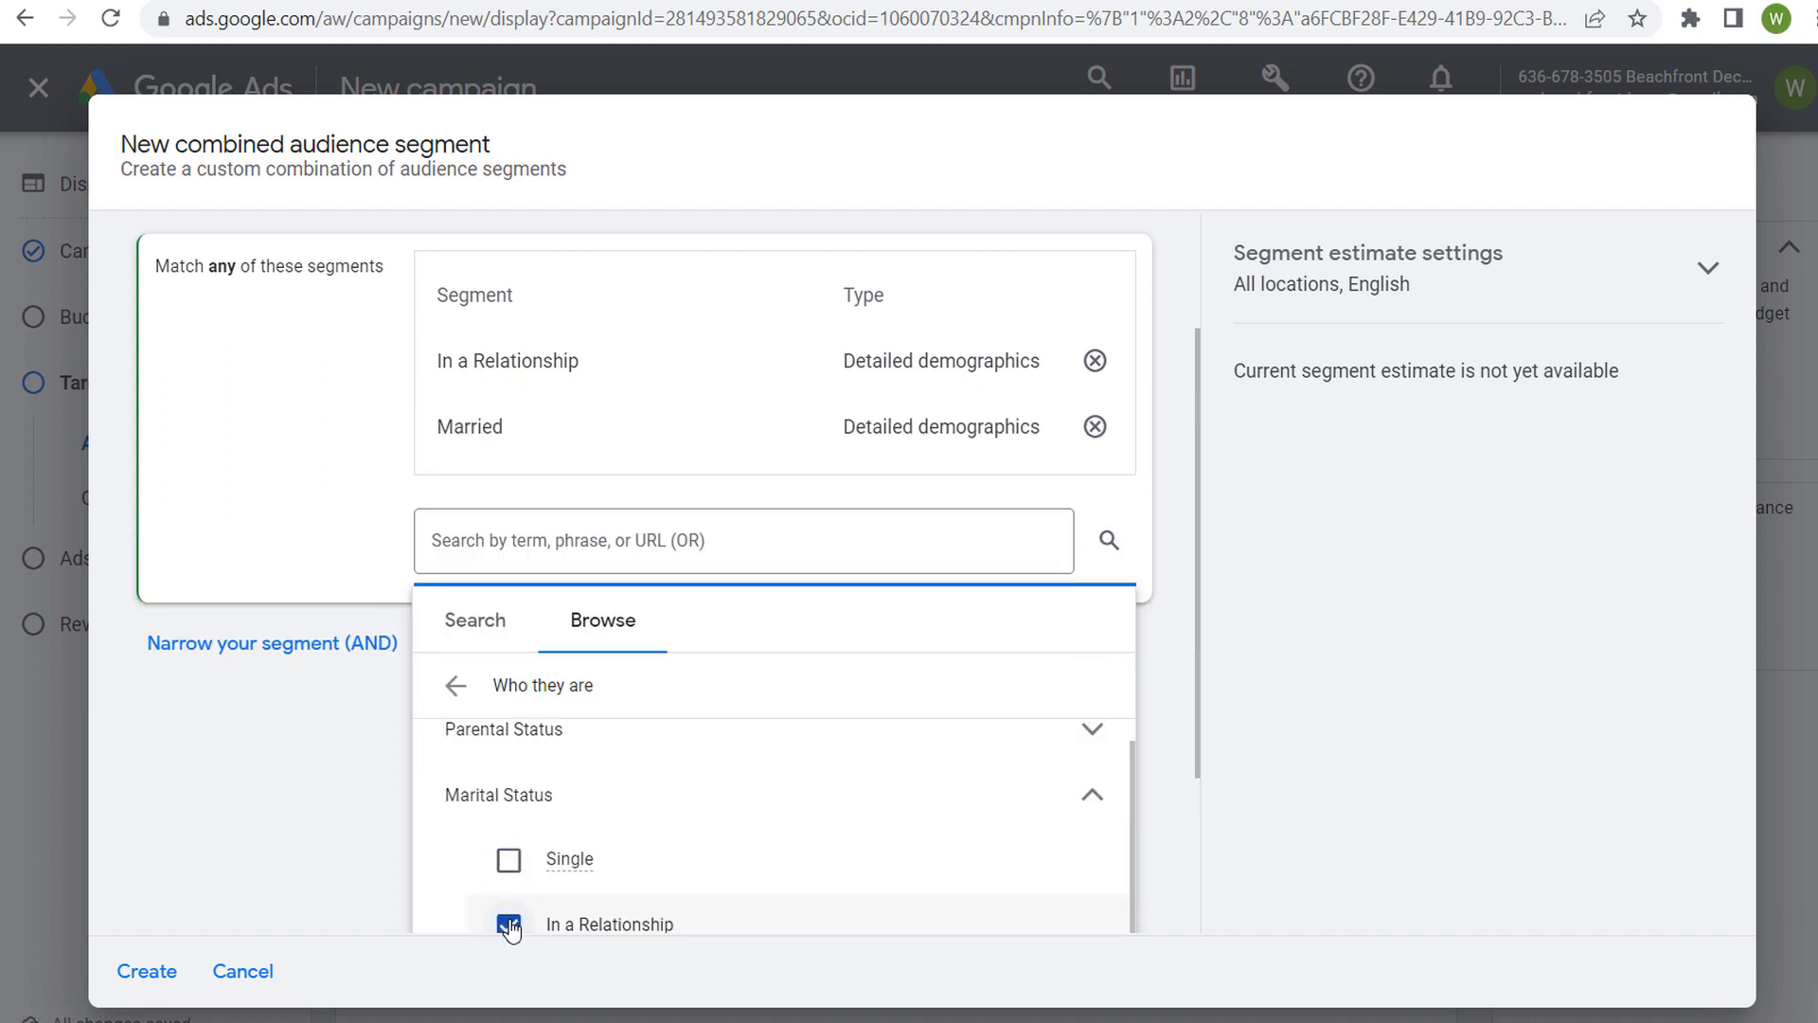
click(289, 438)
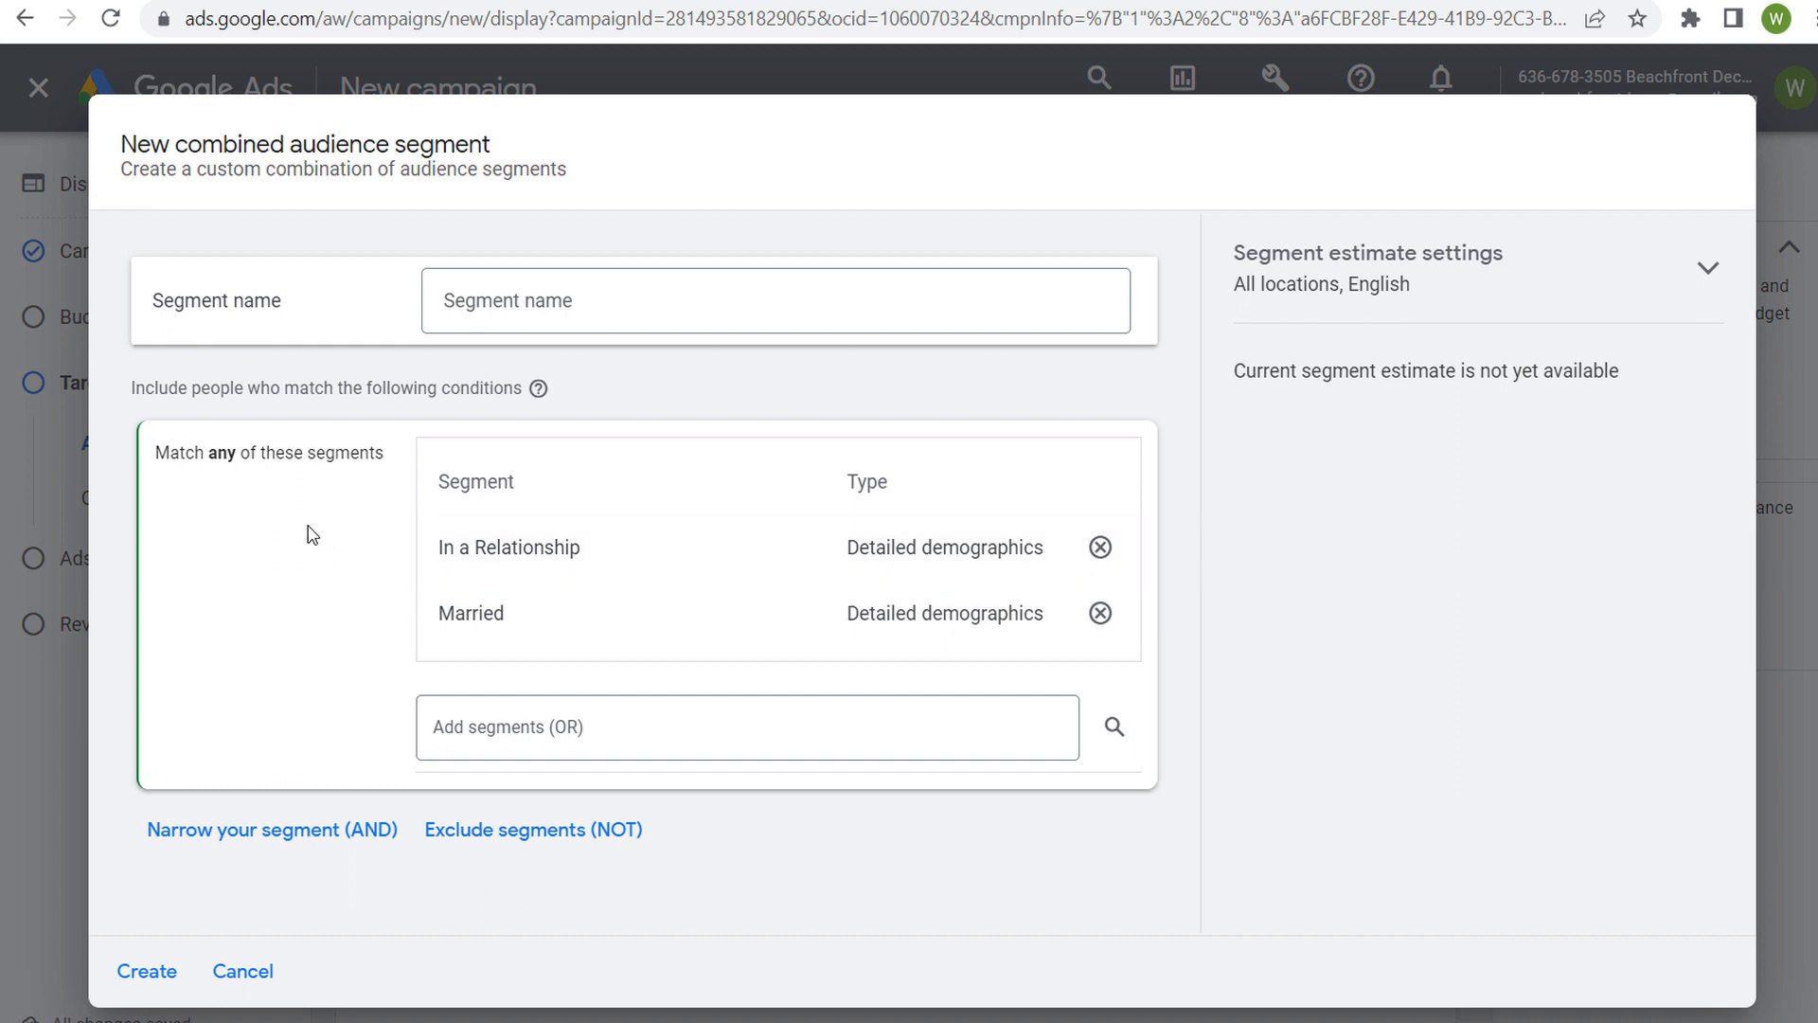
Narrow the combined segment with an AND condition for the Beachbound Travelers affinity segment under Travel Buffs
click(253, 833)
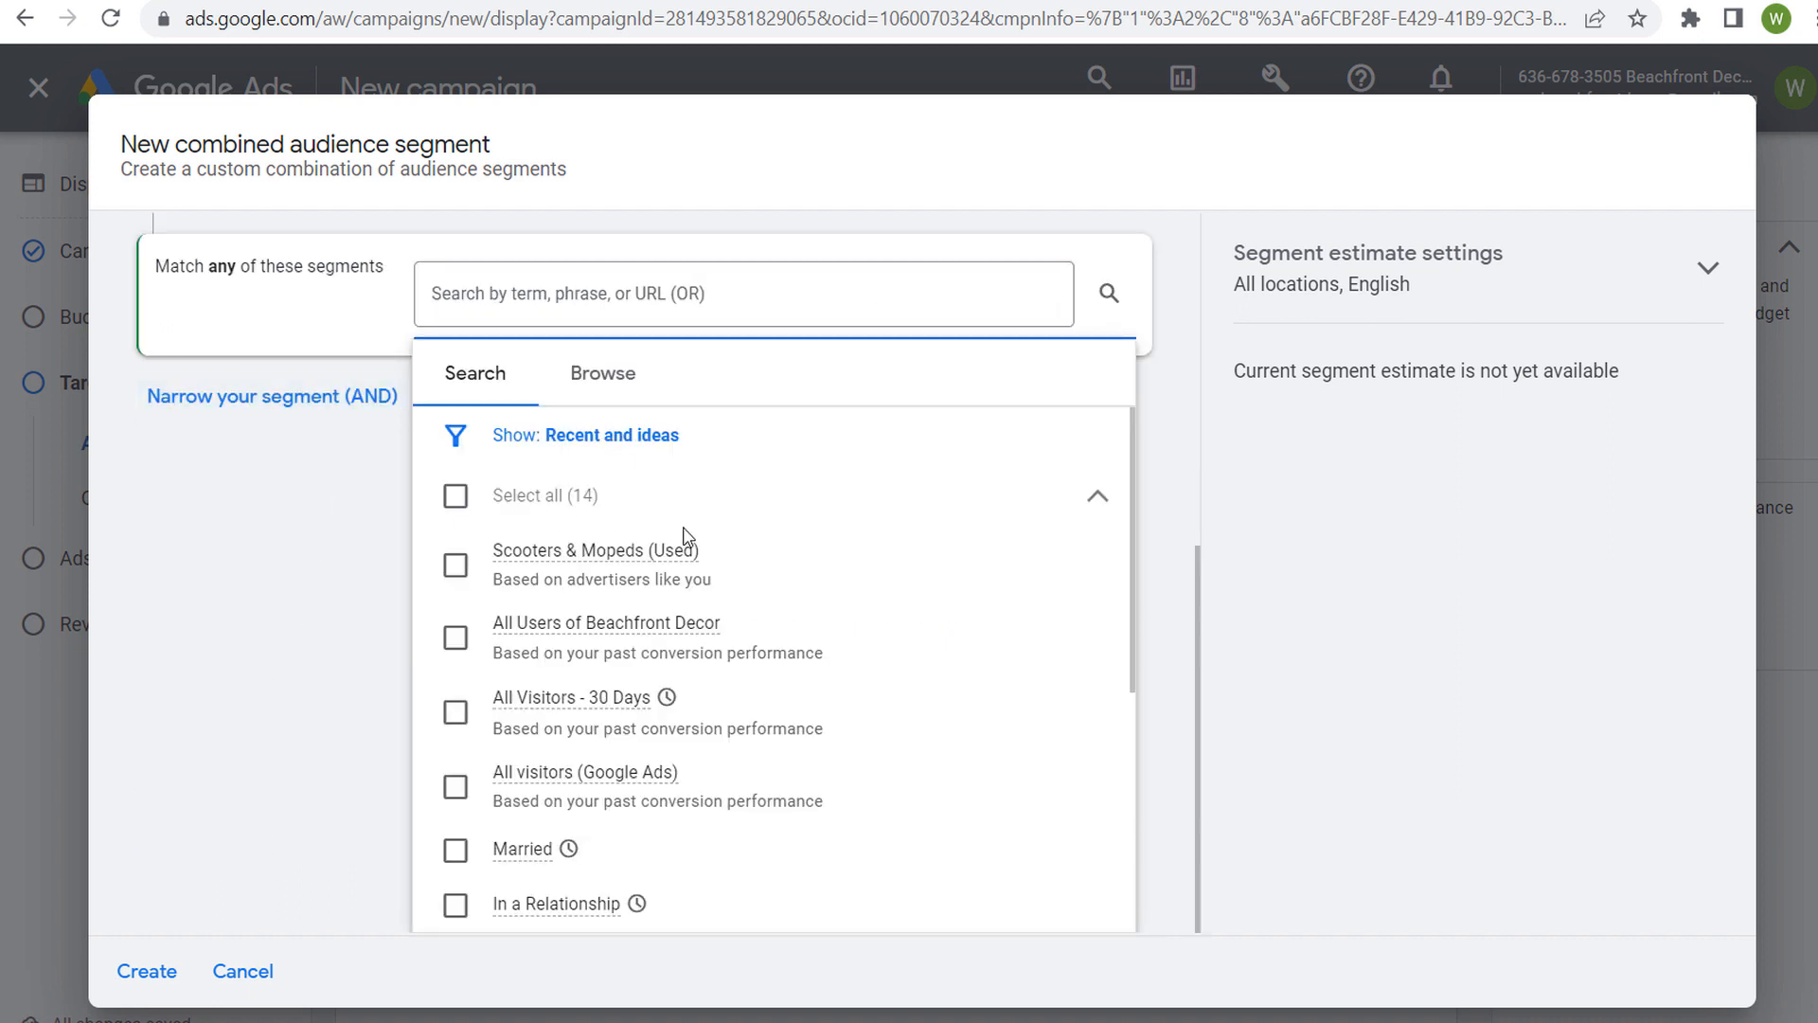
click(629, 387)
click(990, 542)
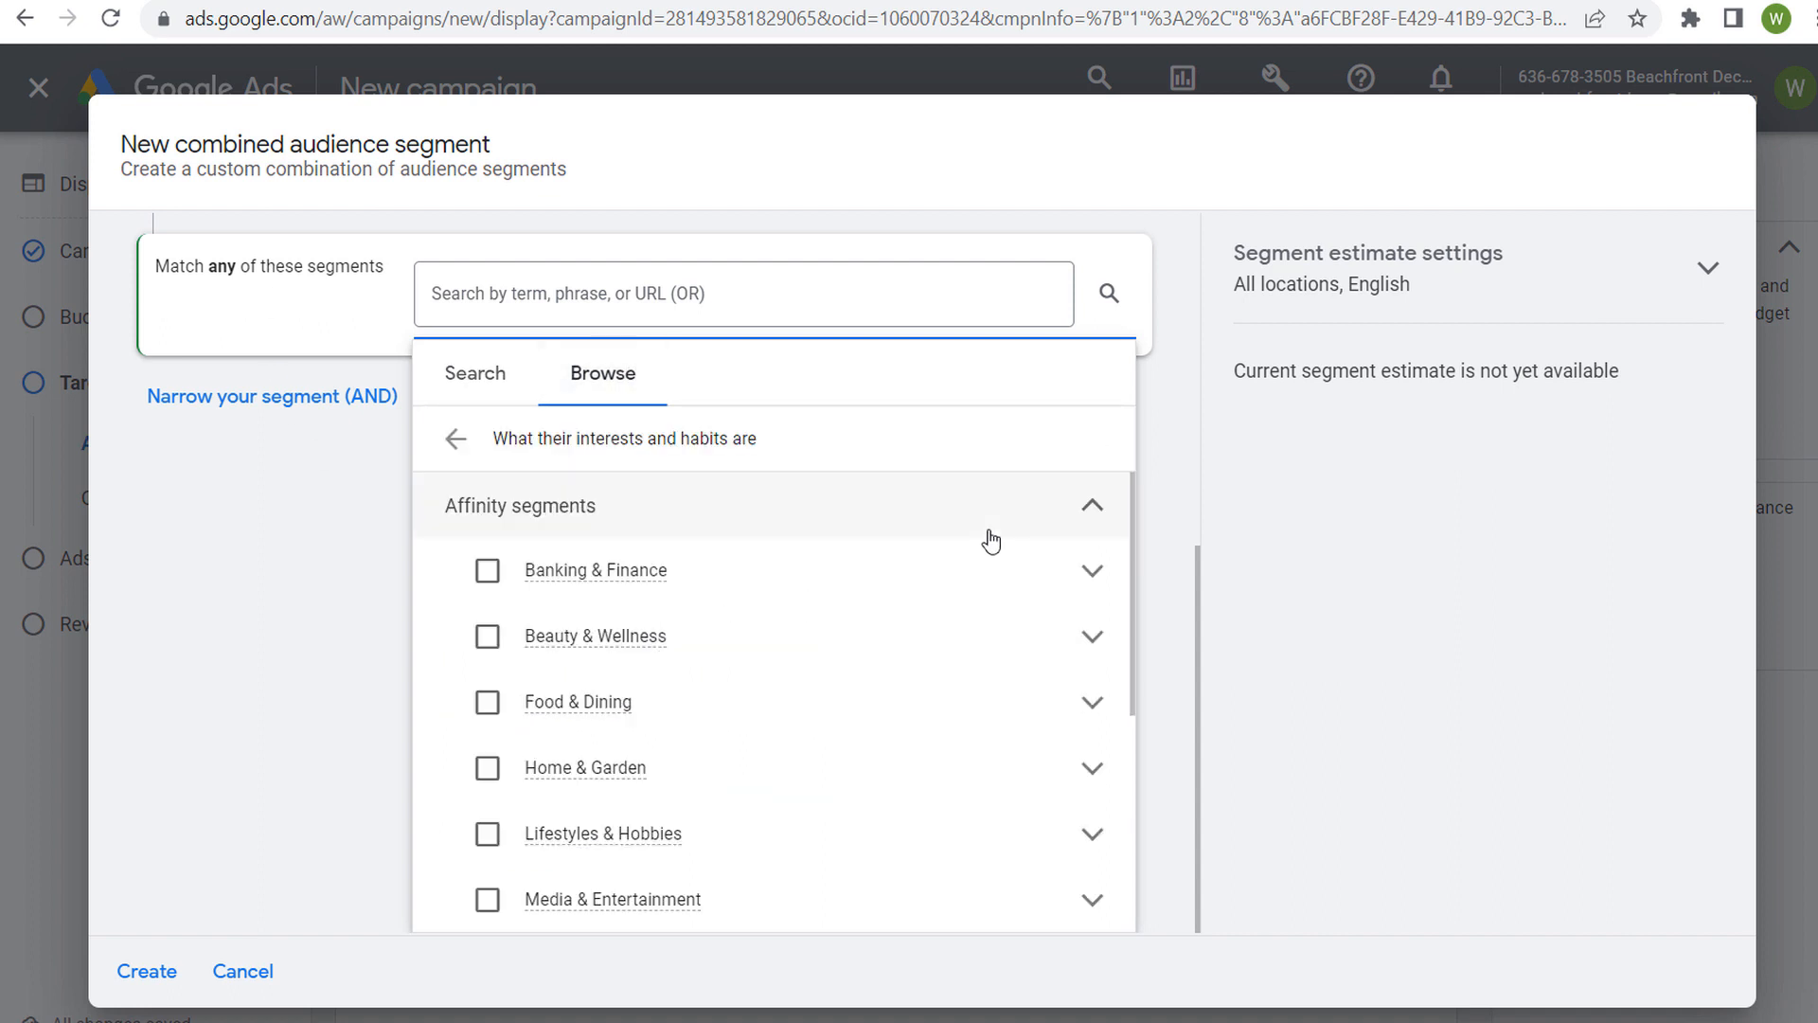
scroll(921, 678, down, 4)
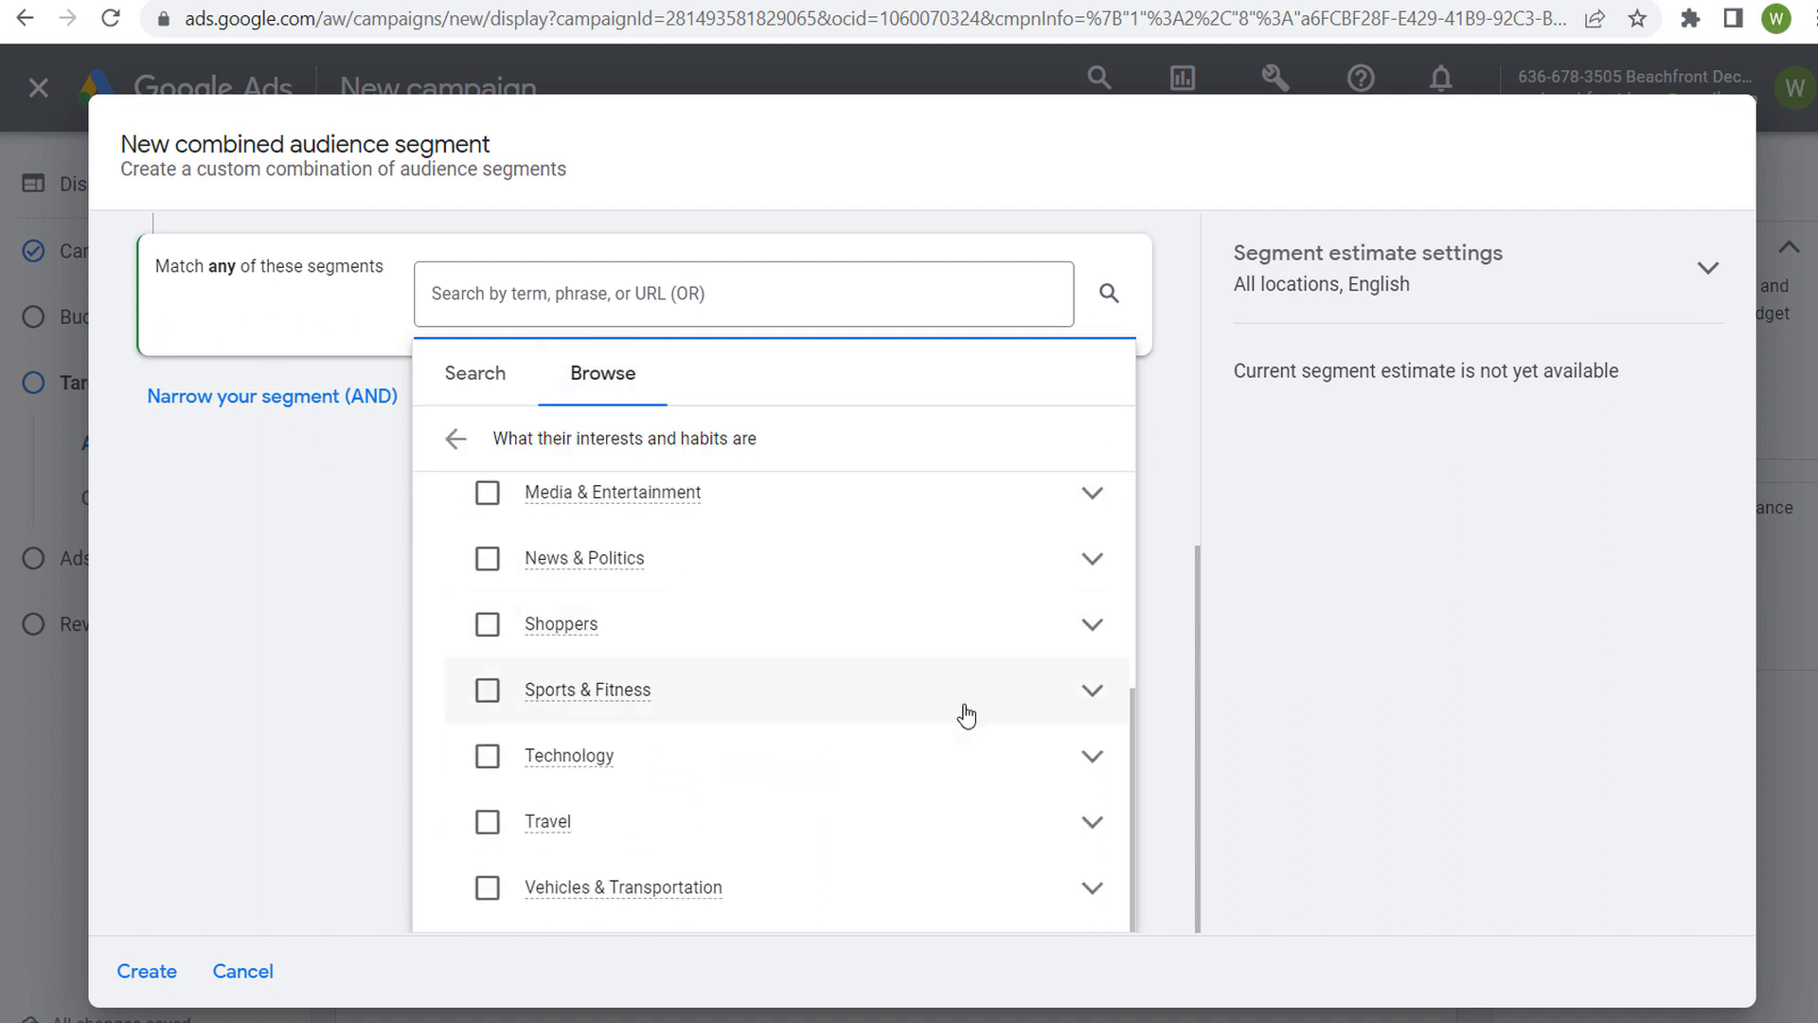
click(1090, 826)
scroll(945, 735, down, 2)
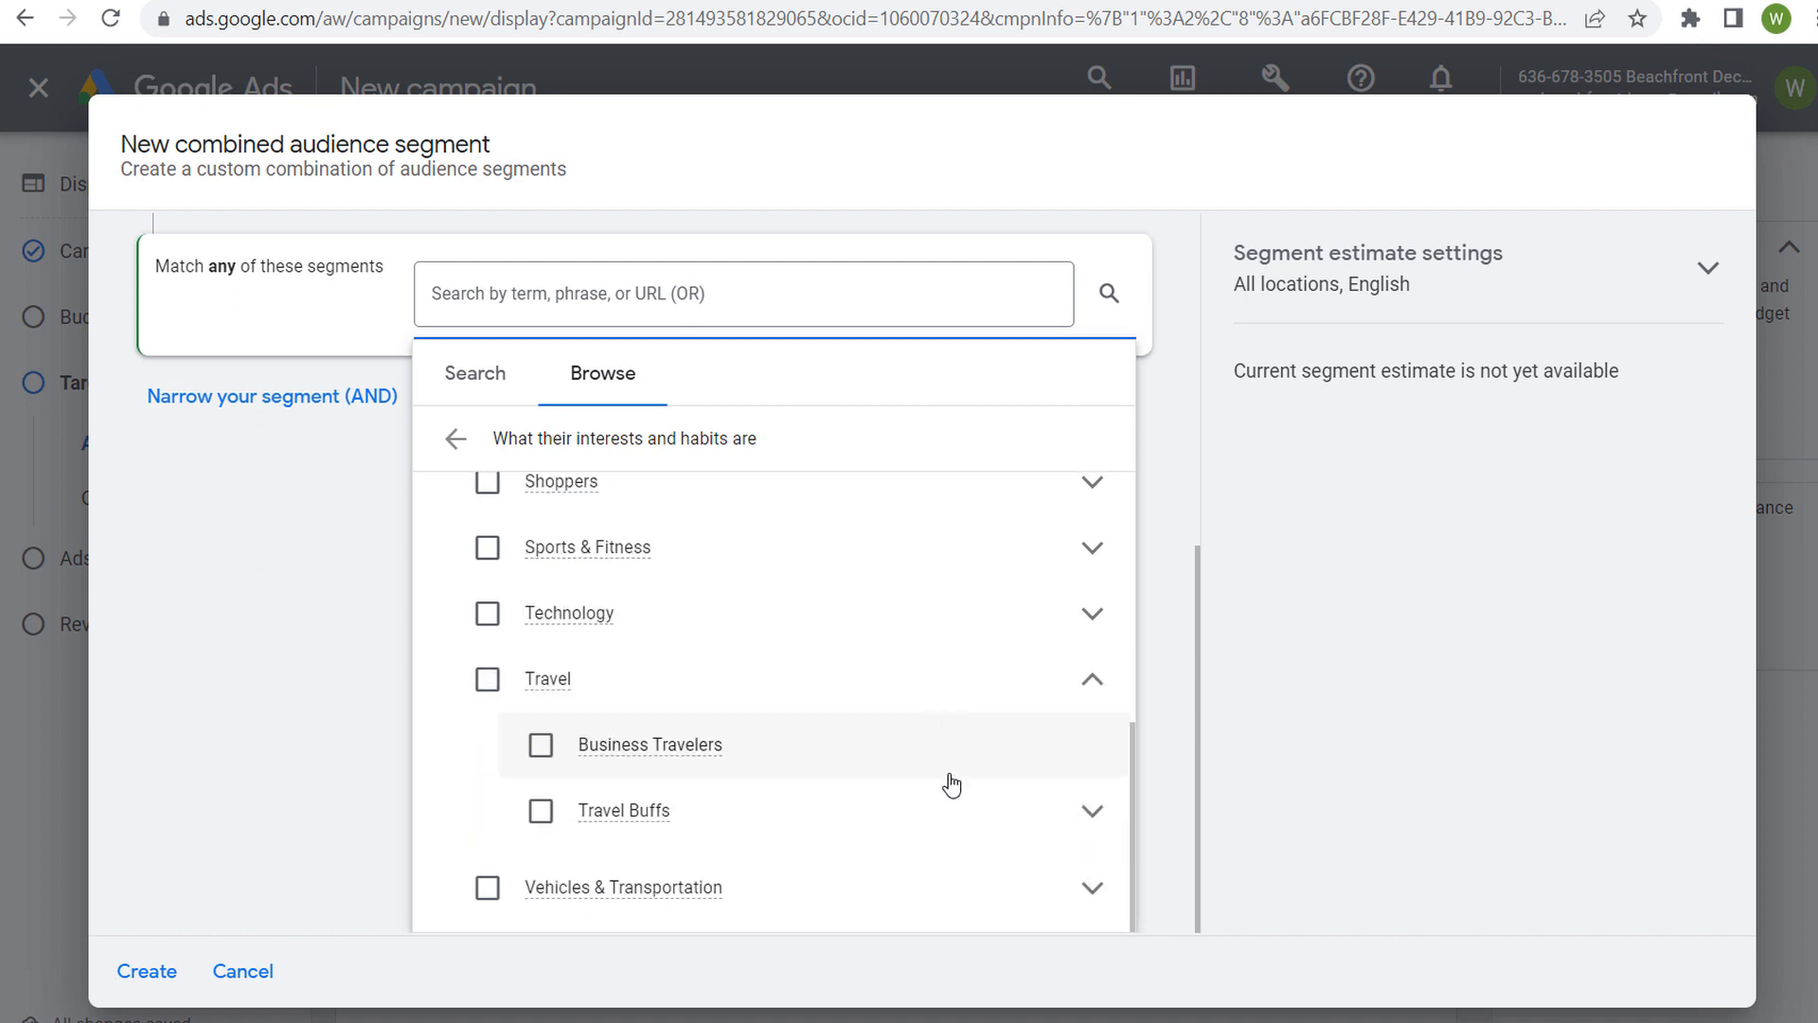
click(1091, 814)
scroll(950, 673, down, 1)
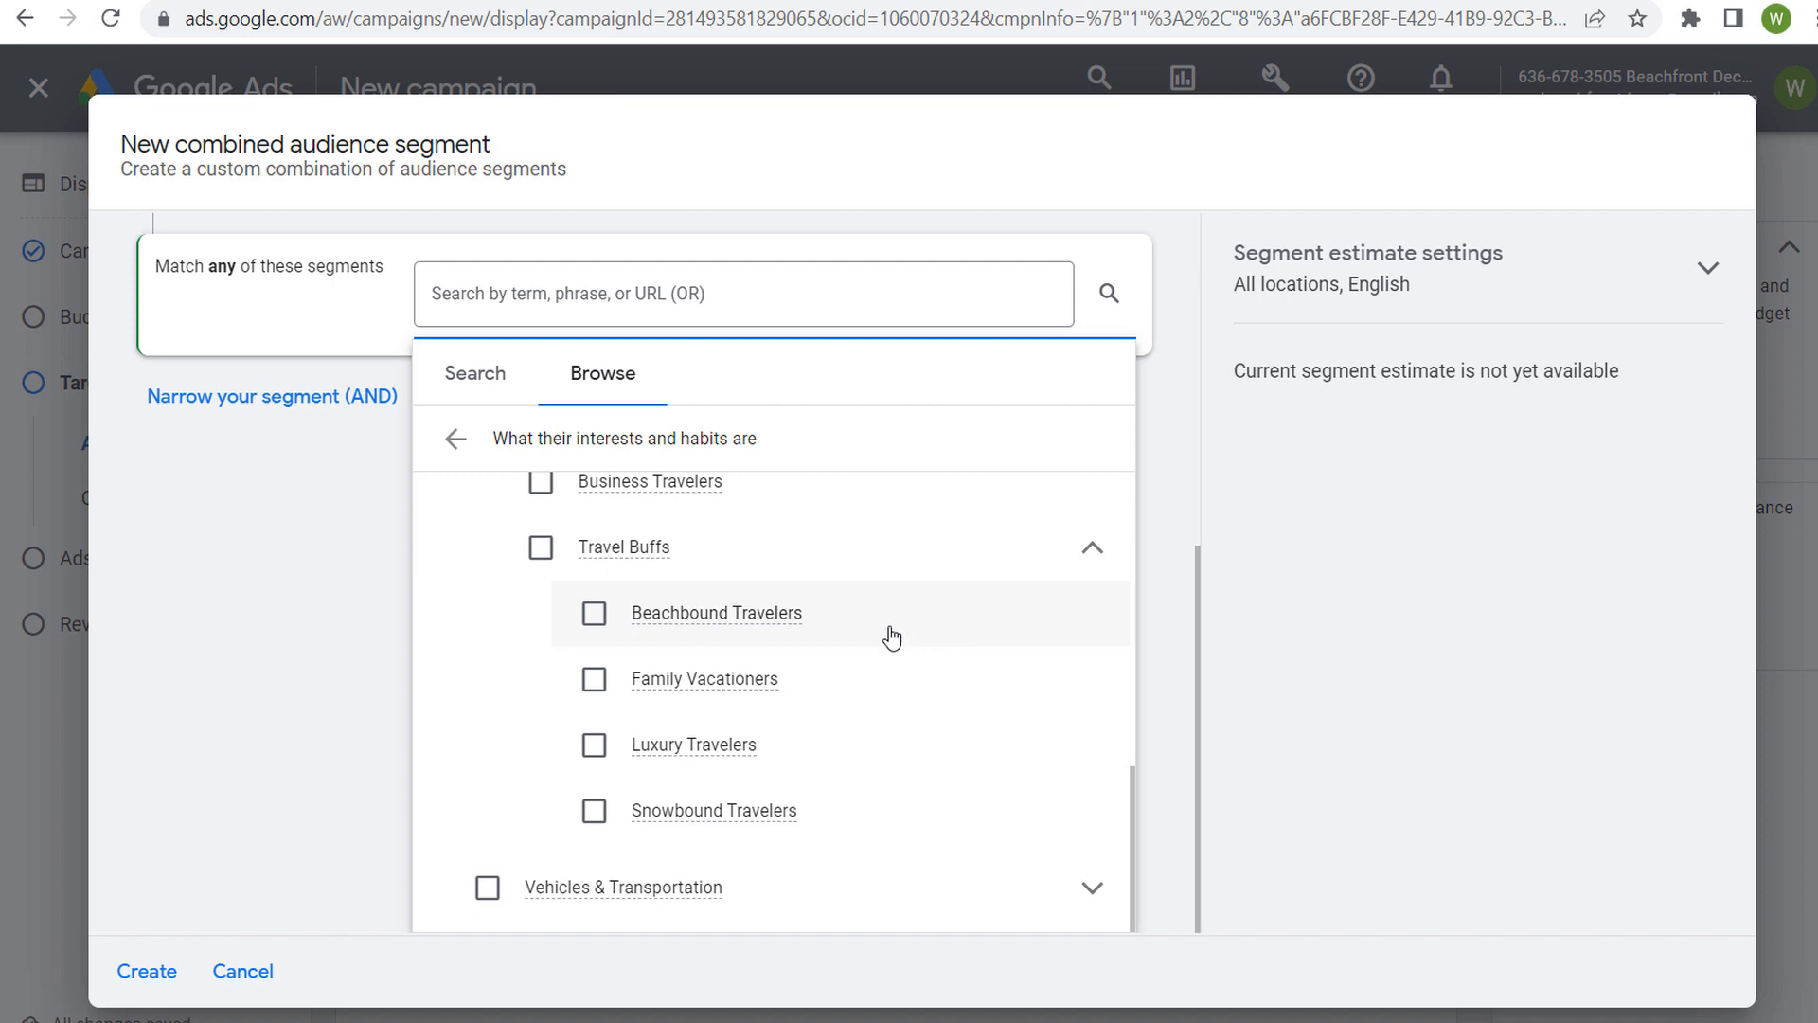
click(596, 617)
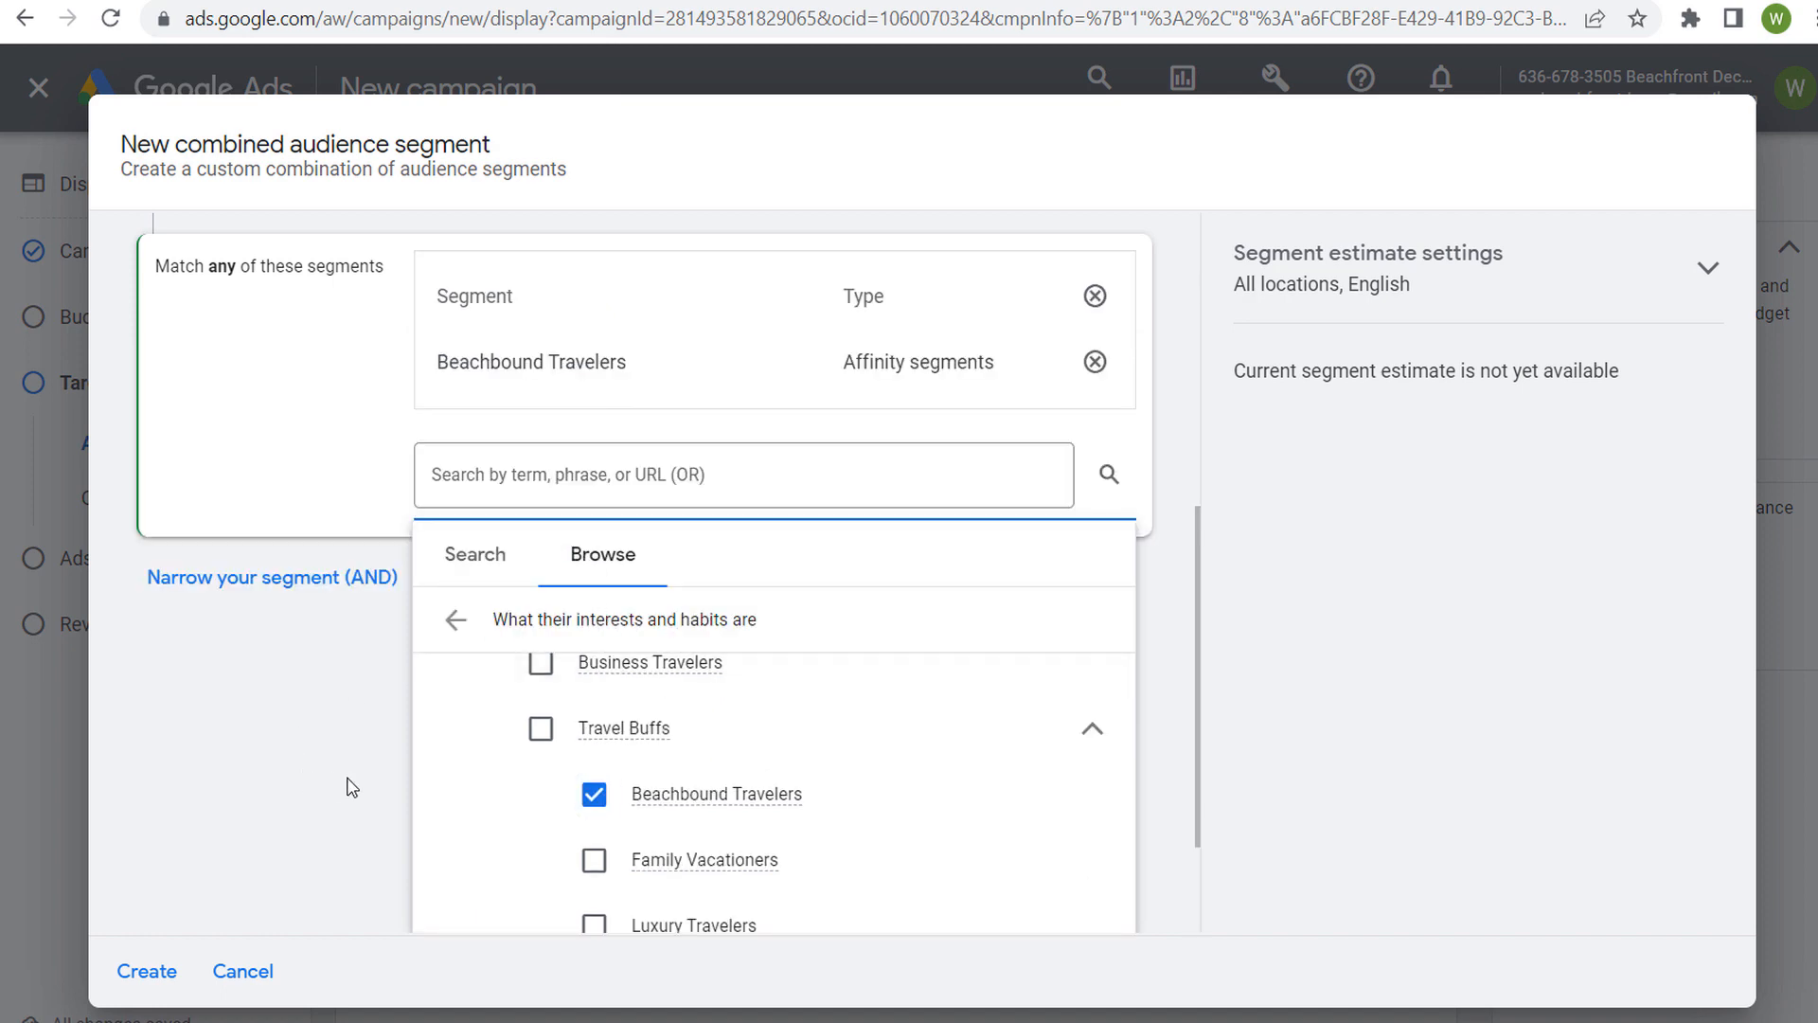
scroll(318, 615, up, 6)
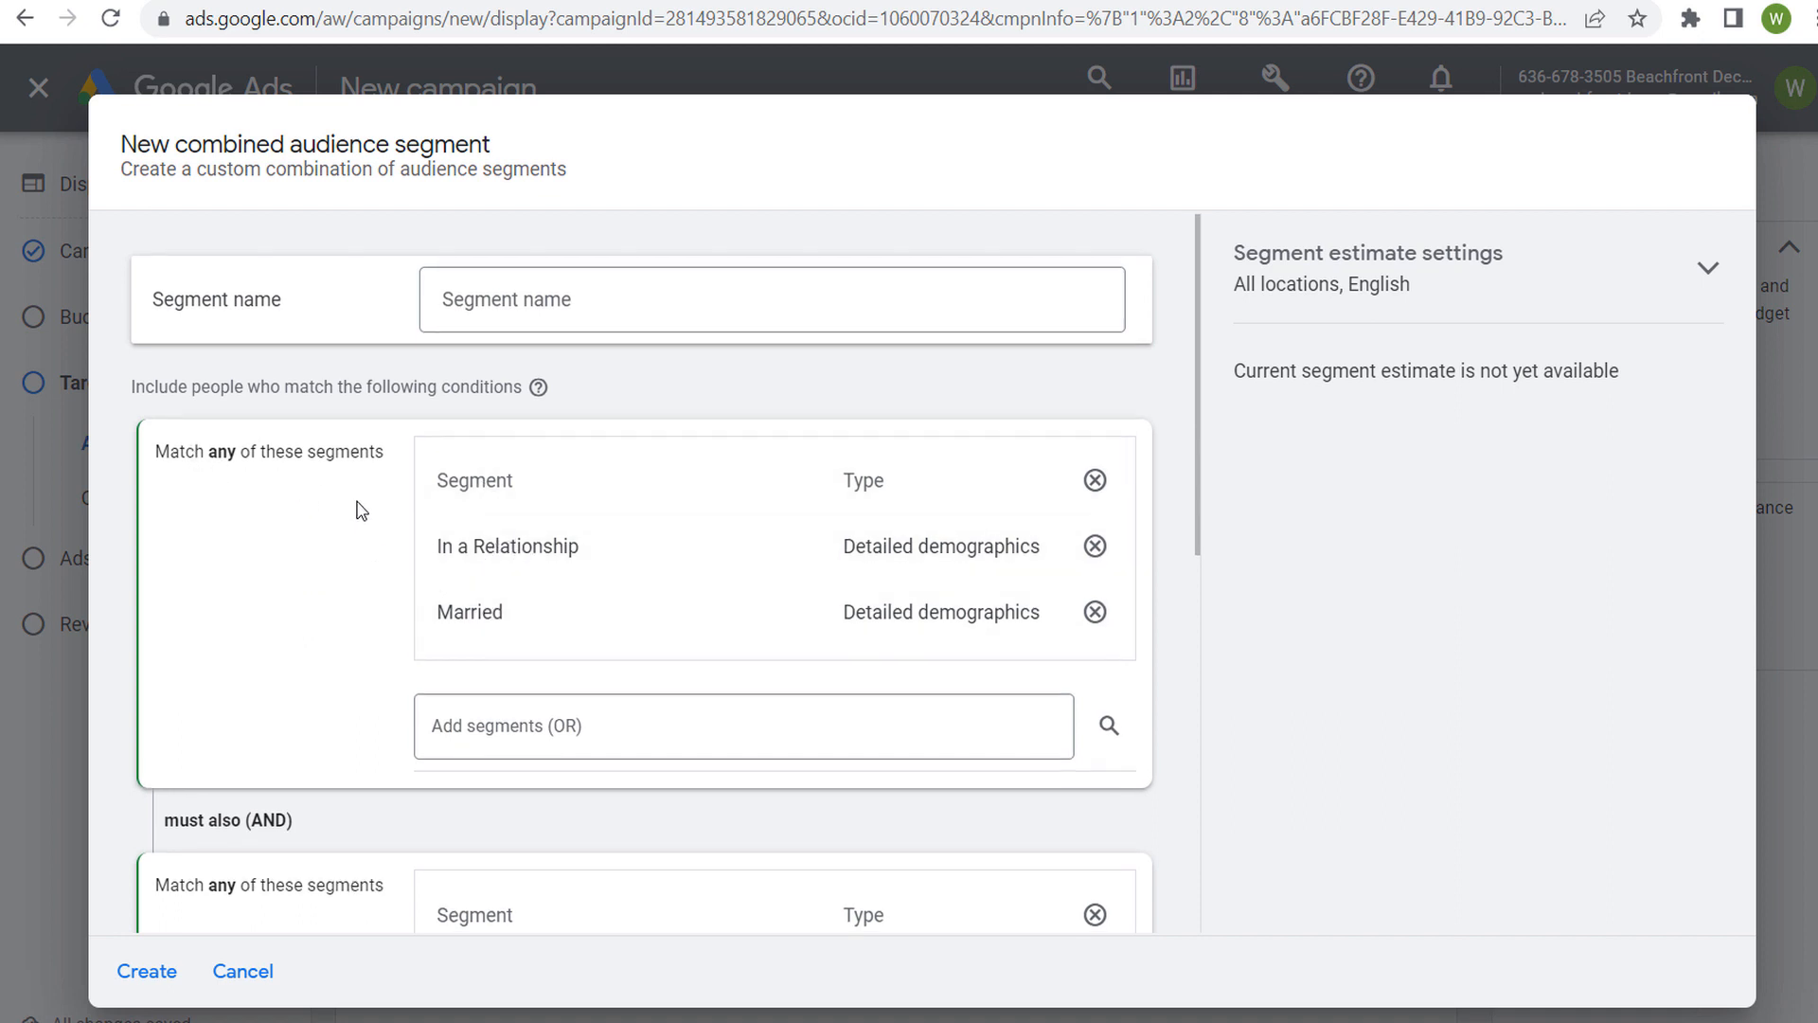
scroll(360, 473, down, 5)
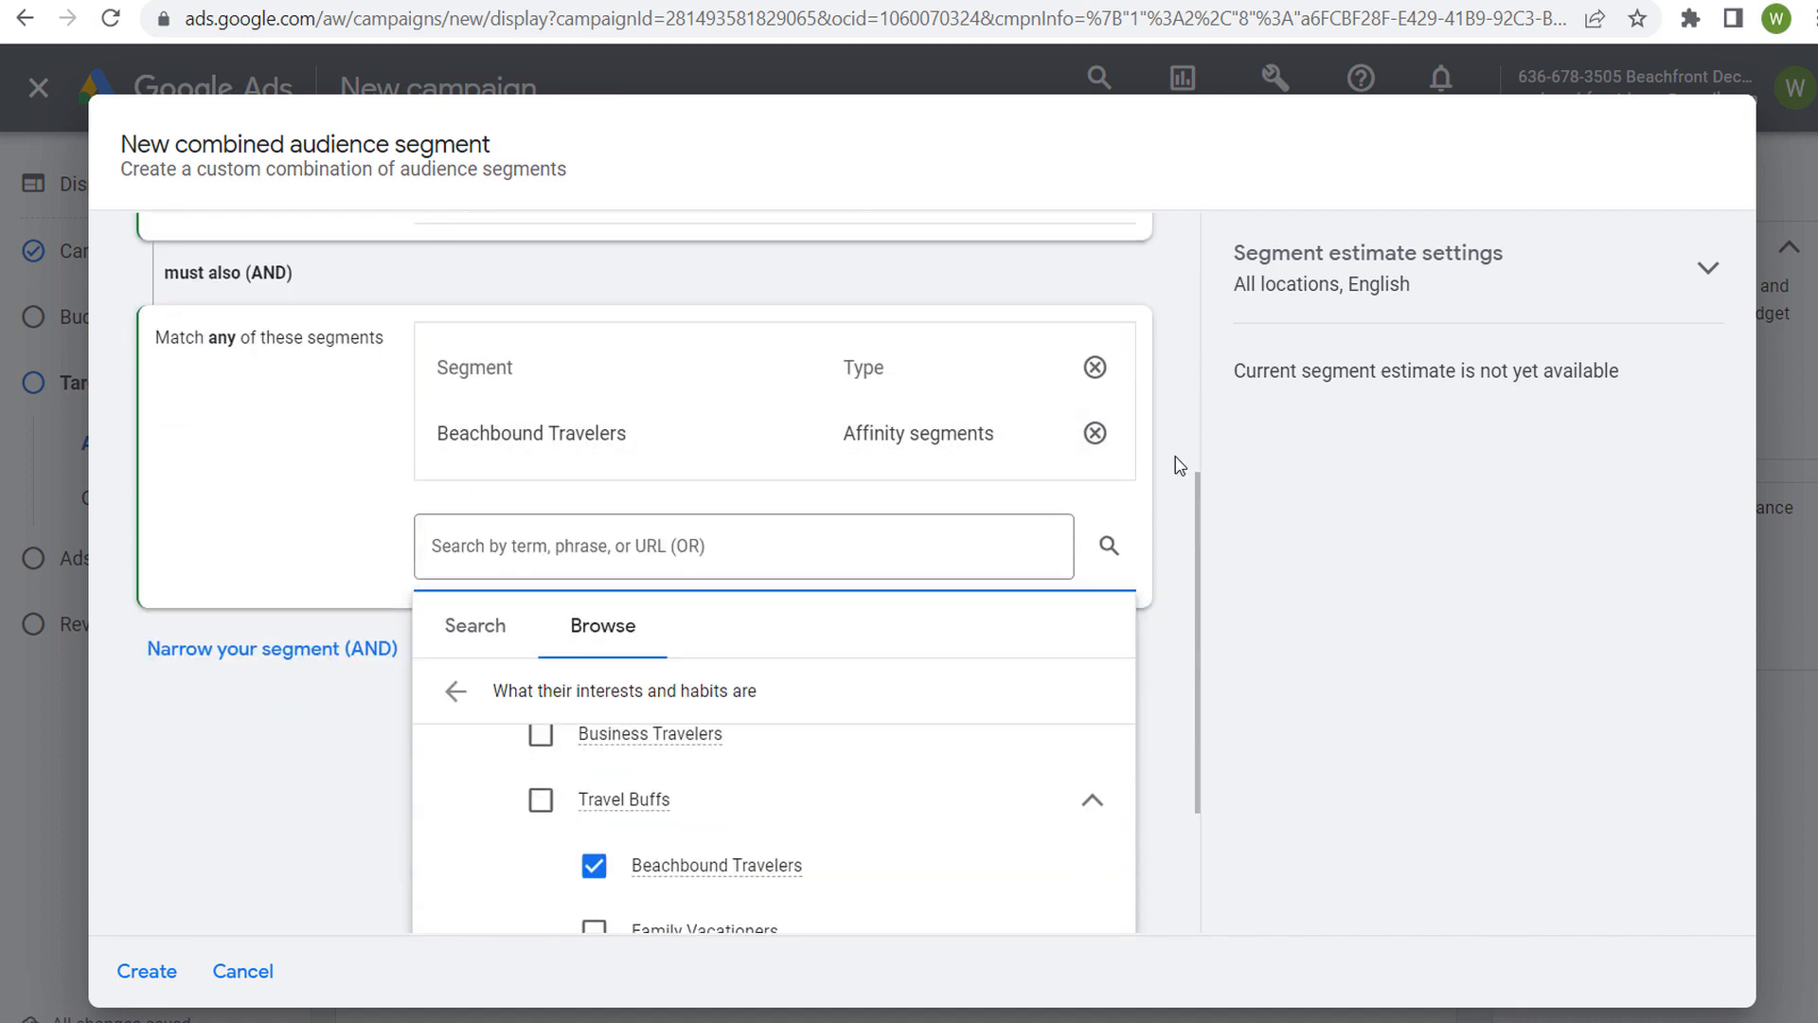
click(1117, 515)
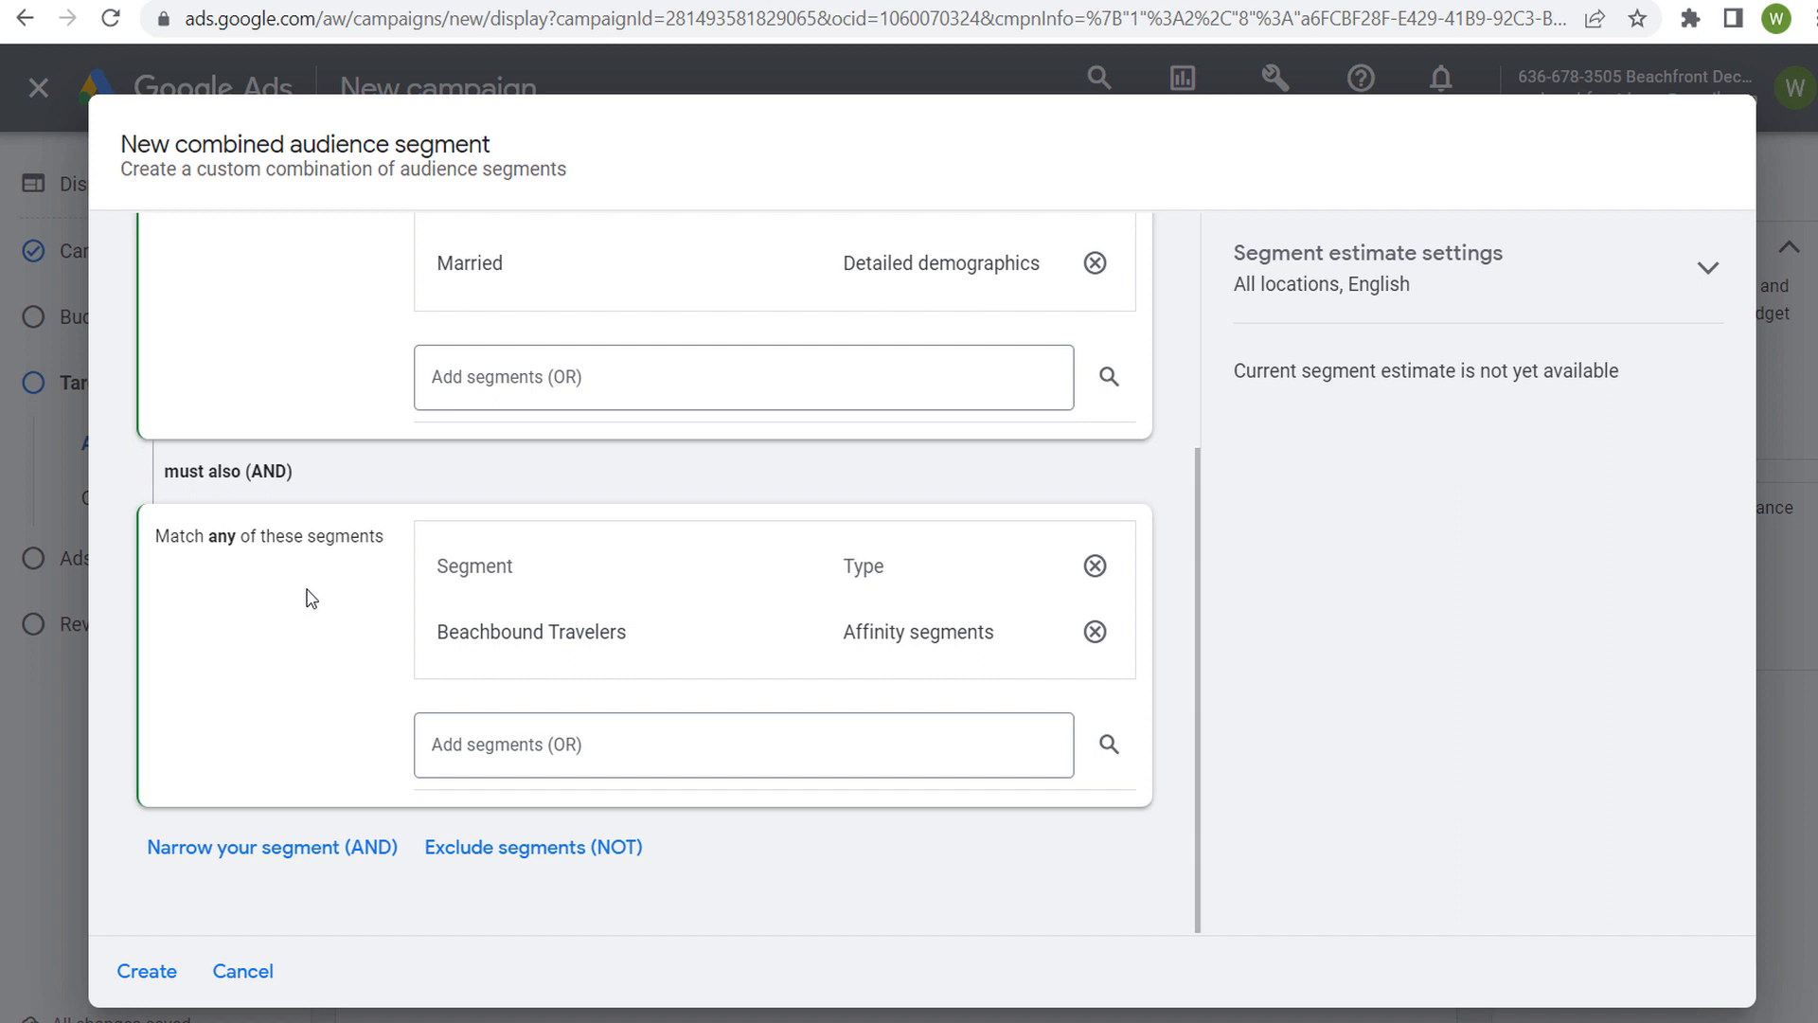
Add another AND condition by searching "beach vacation" and including the in-market segment Trips to Florida
click(308, 849)
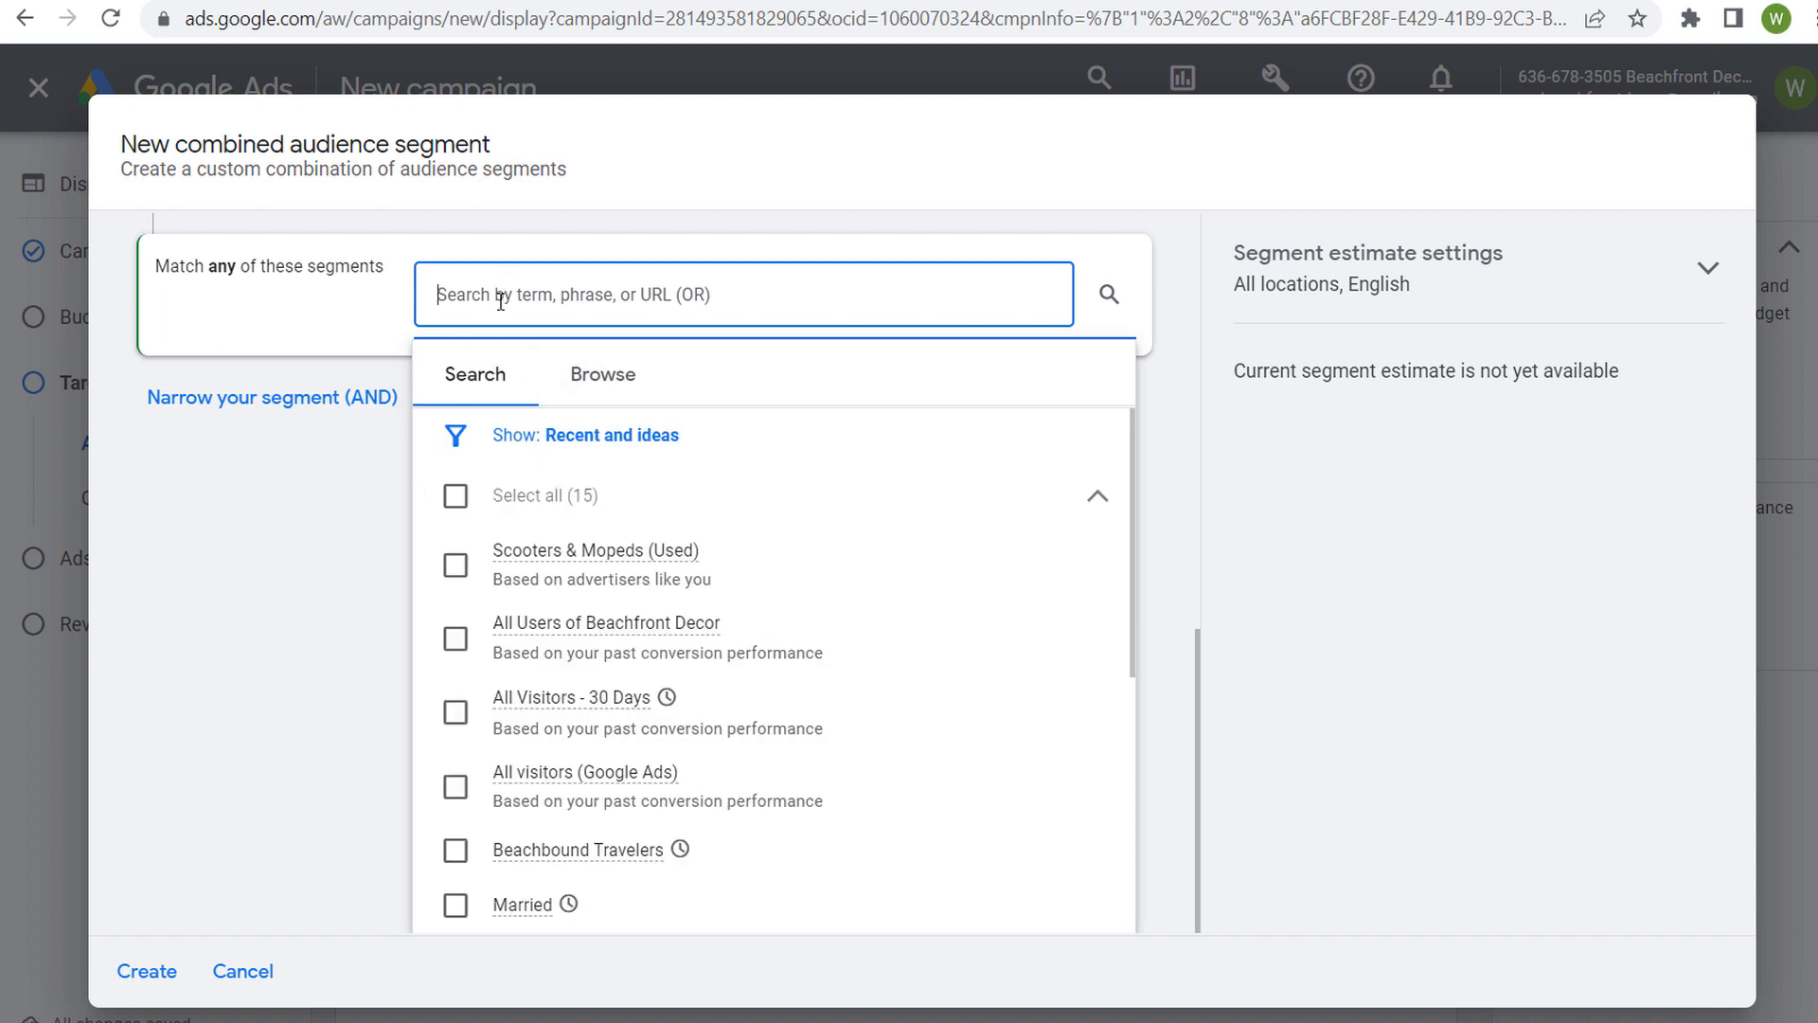
text(beach va)
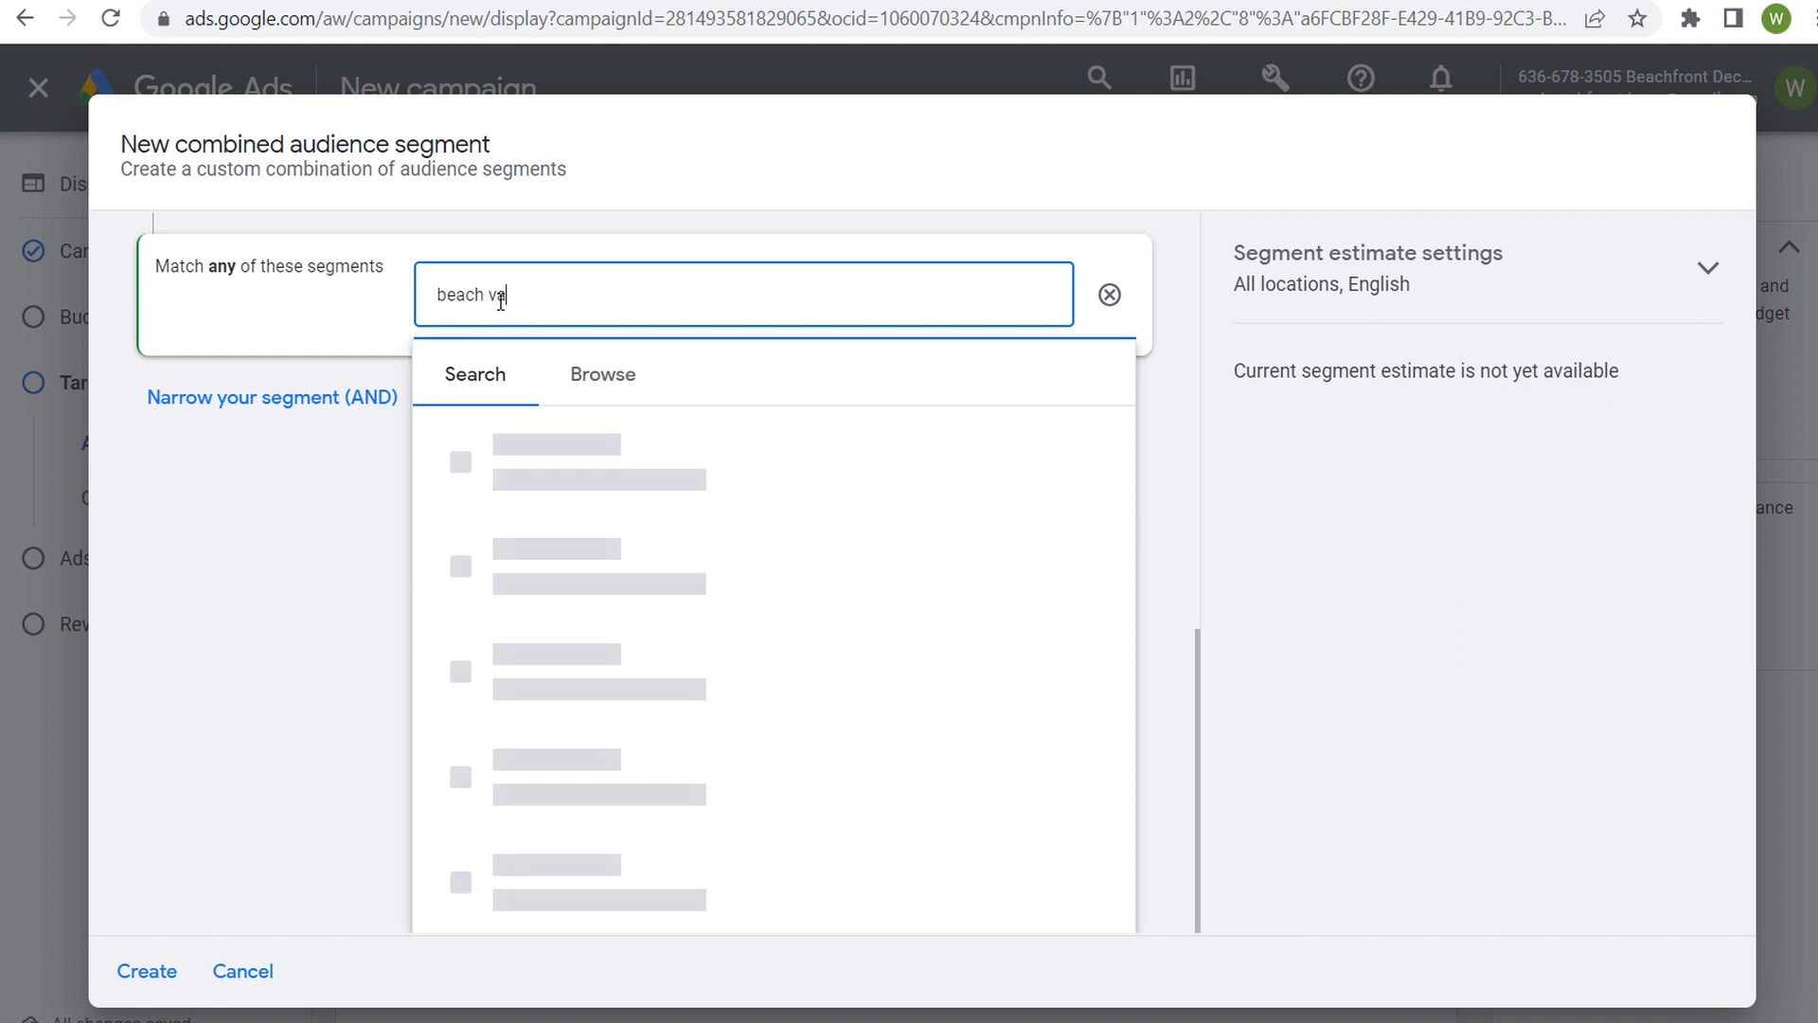
text(cation)
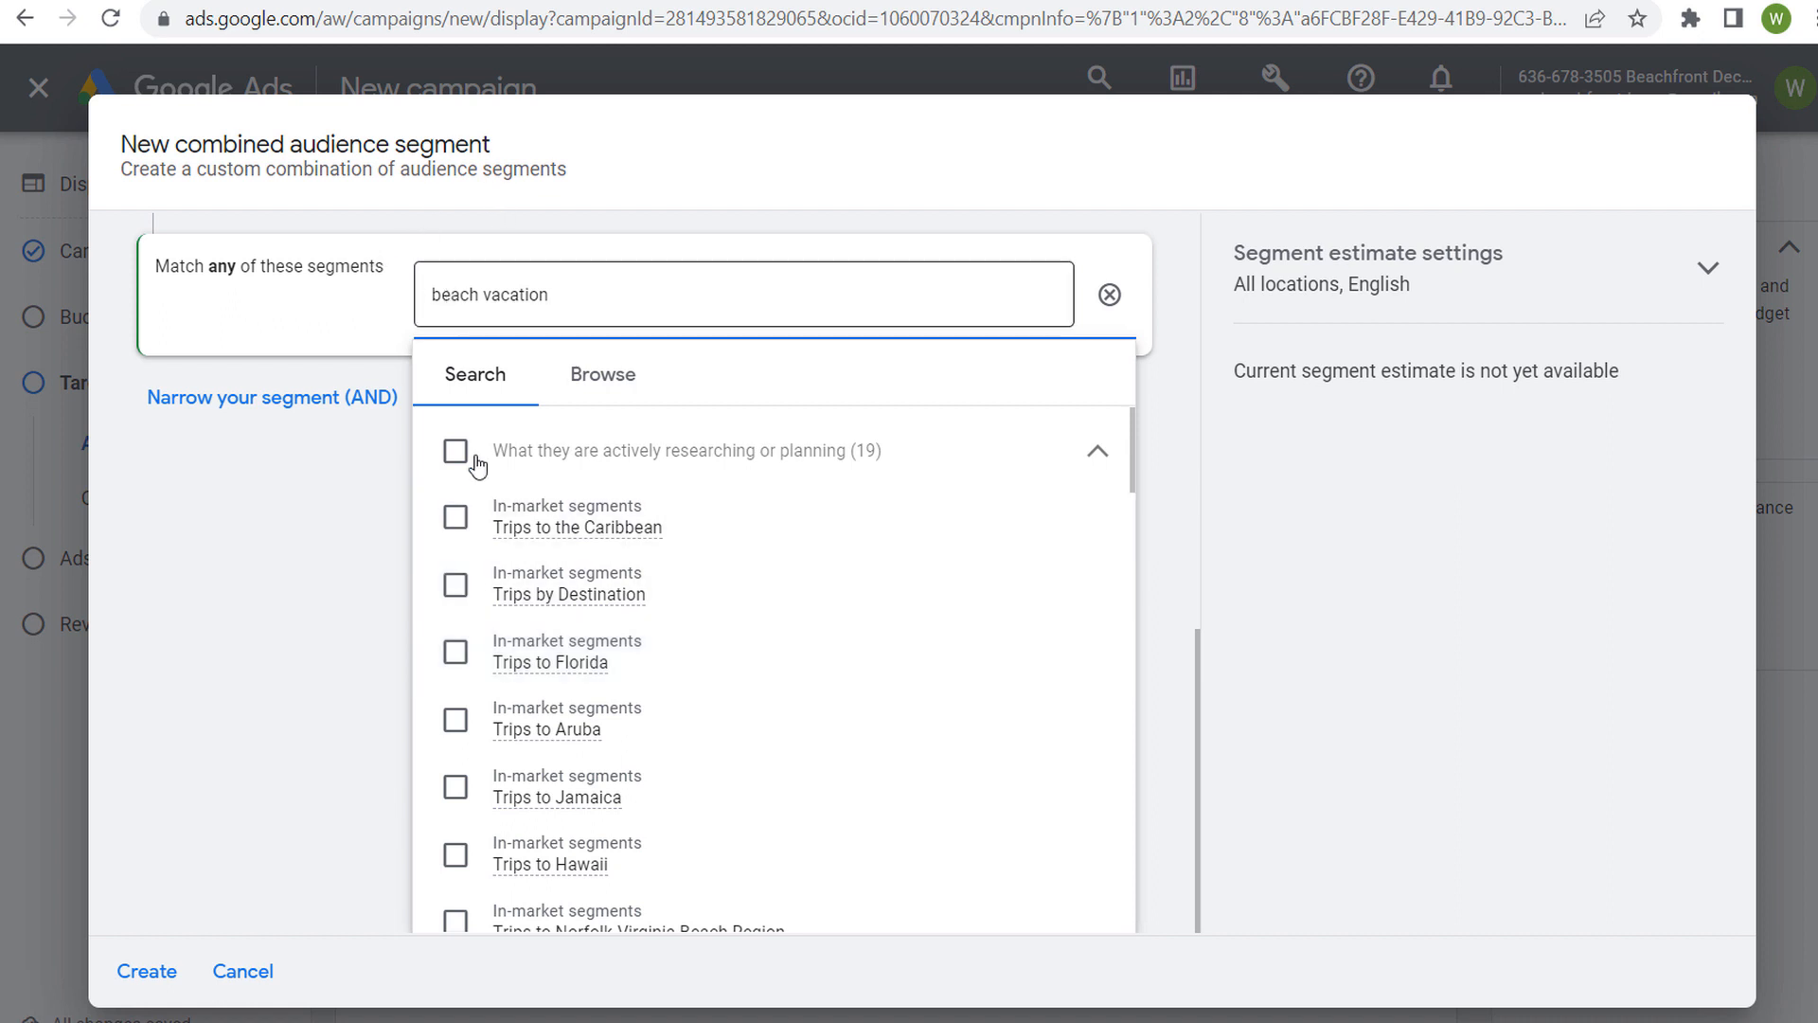
click(456, 651)
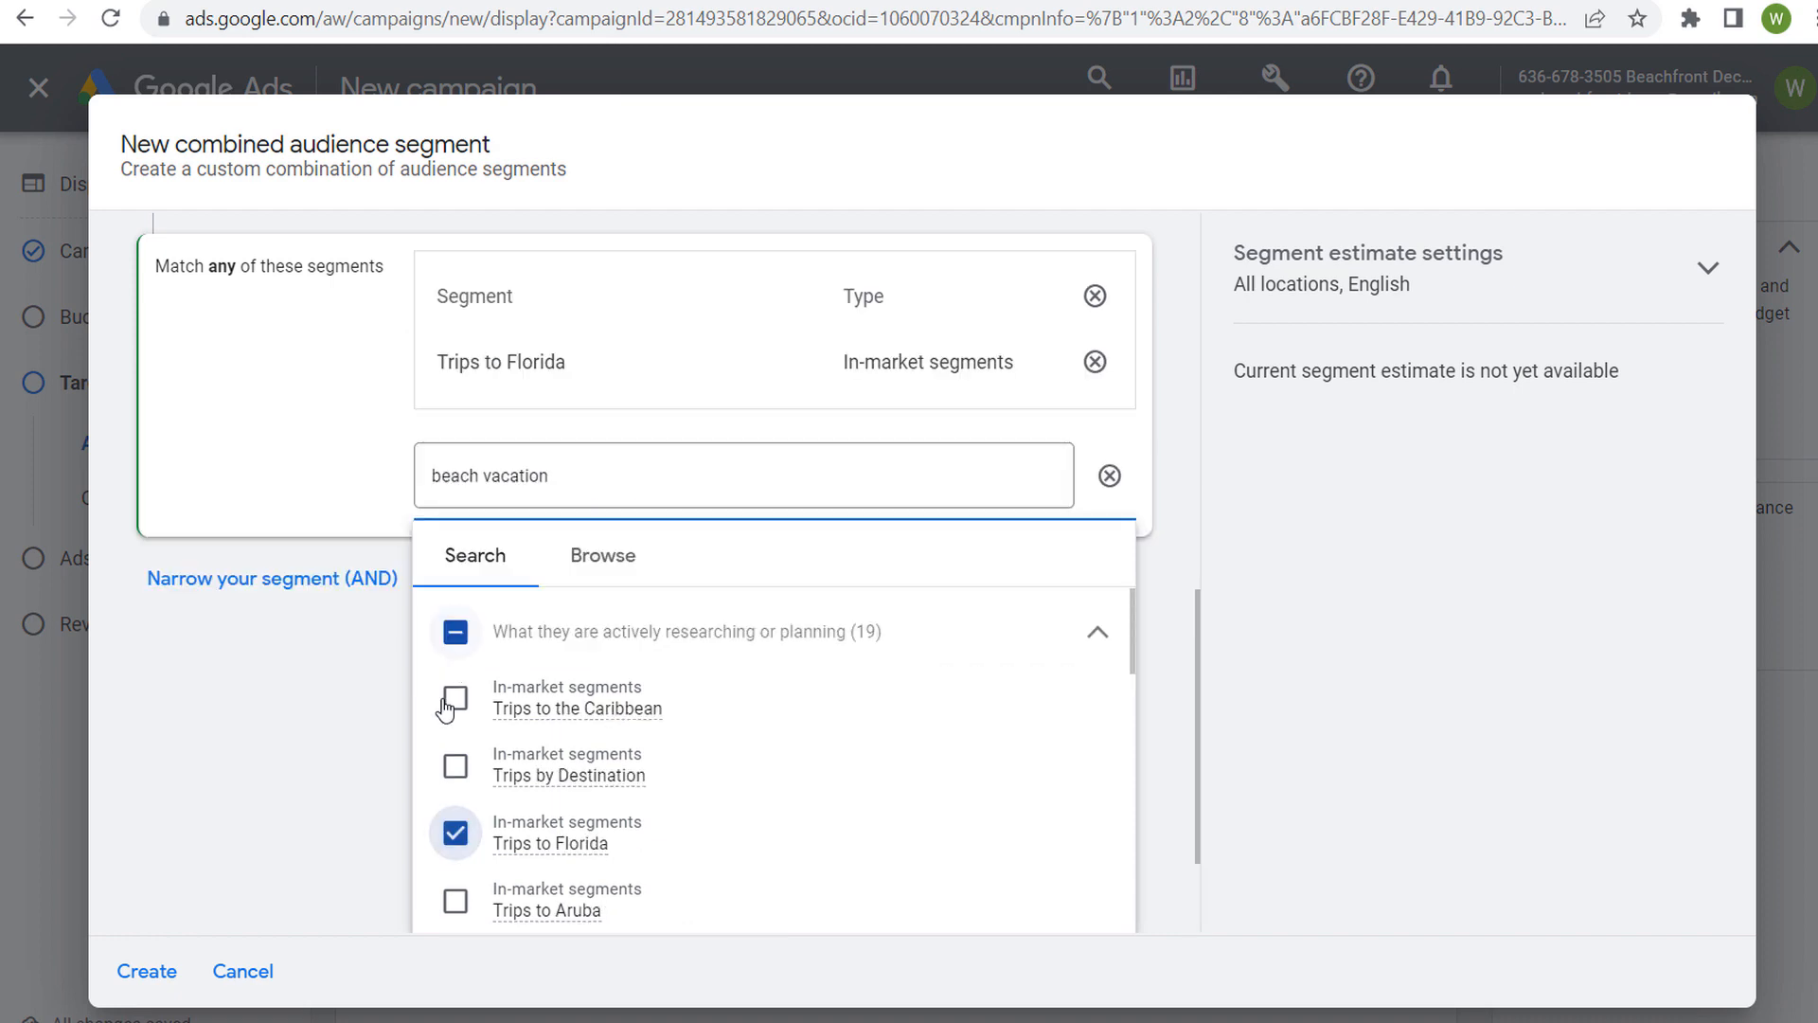
scroll(313, 492, up, 8)
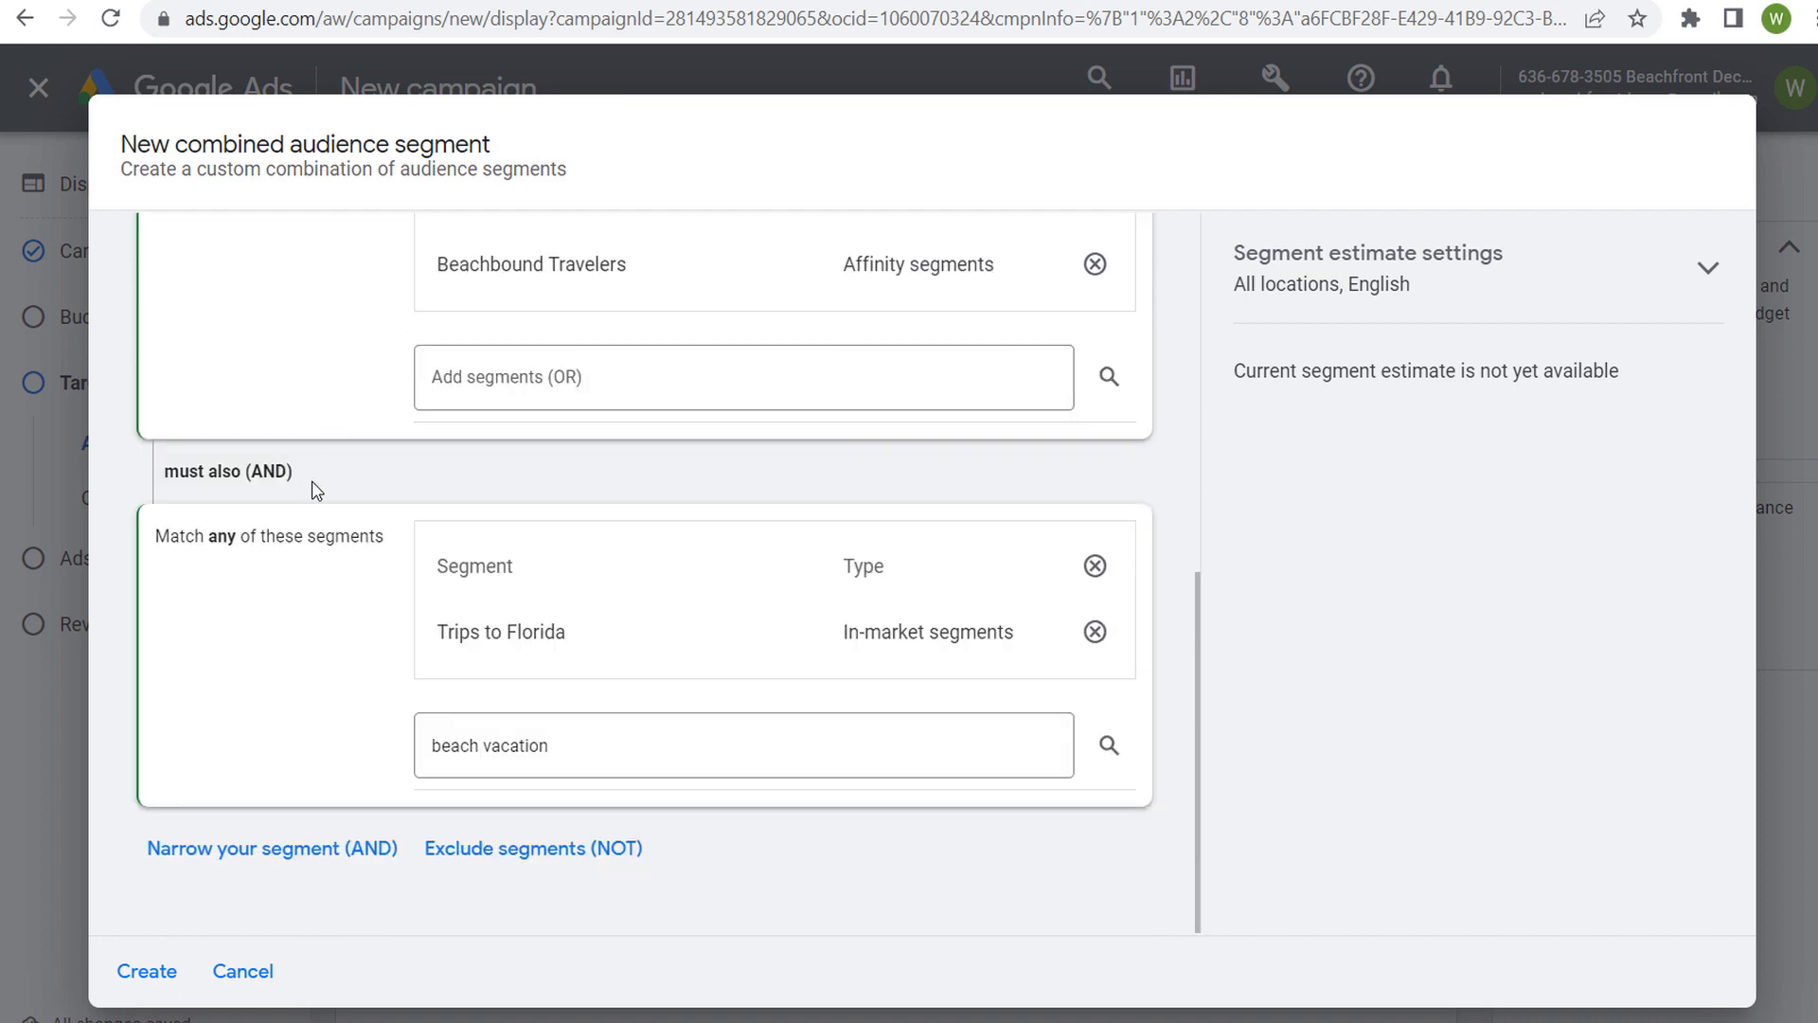
scroll(319, 574, up, 1)
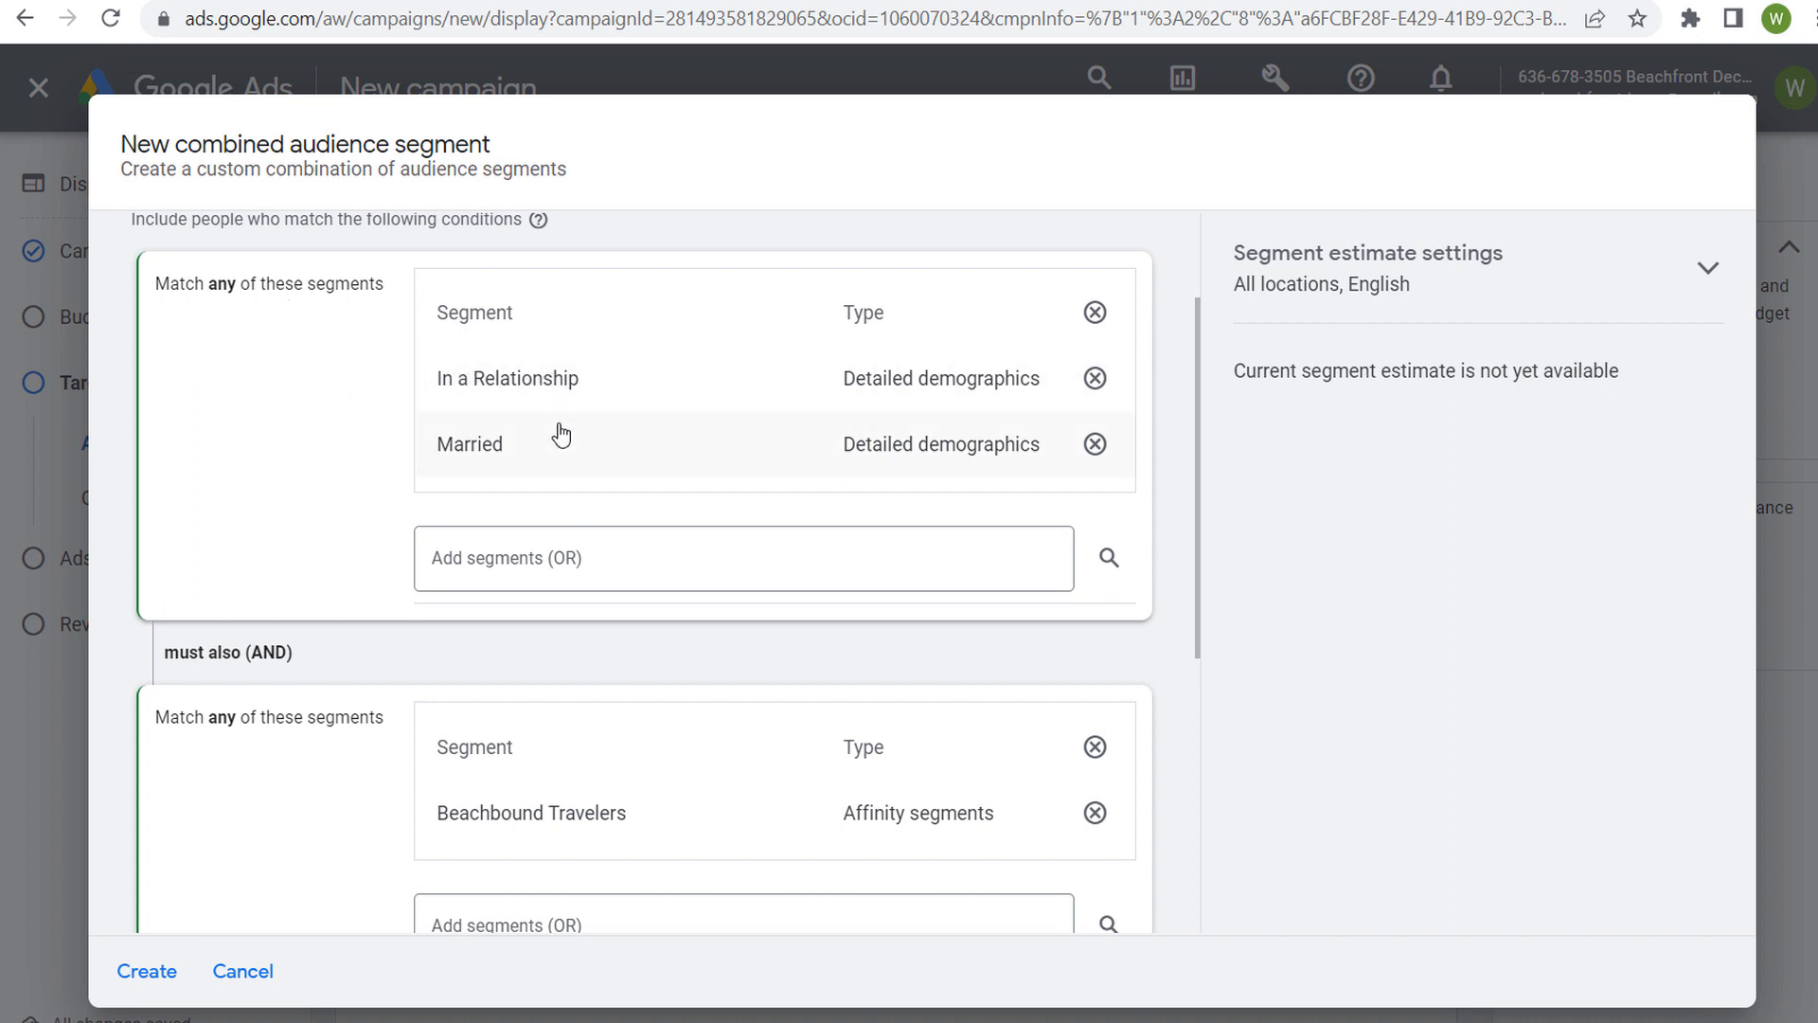
scroll(370, 407, down, 3)
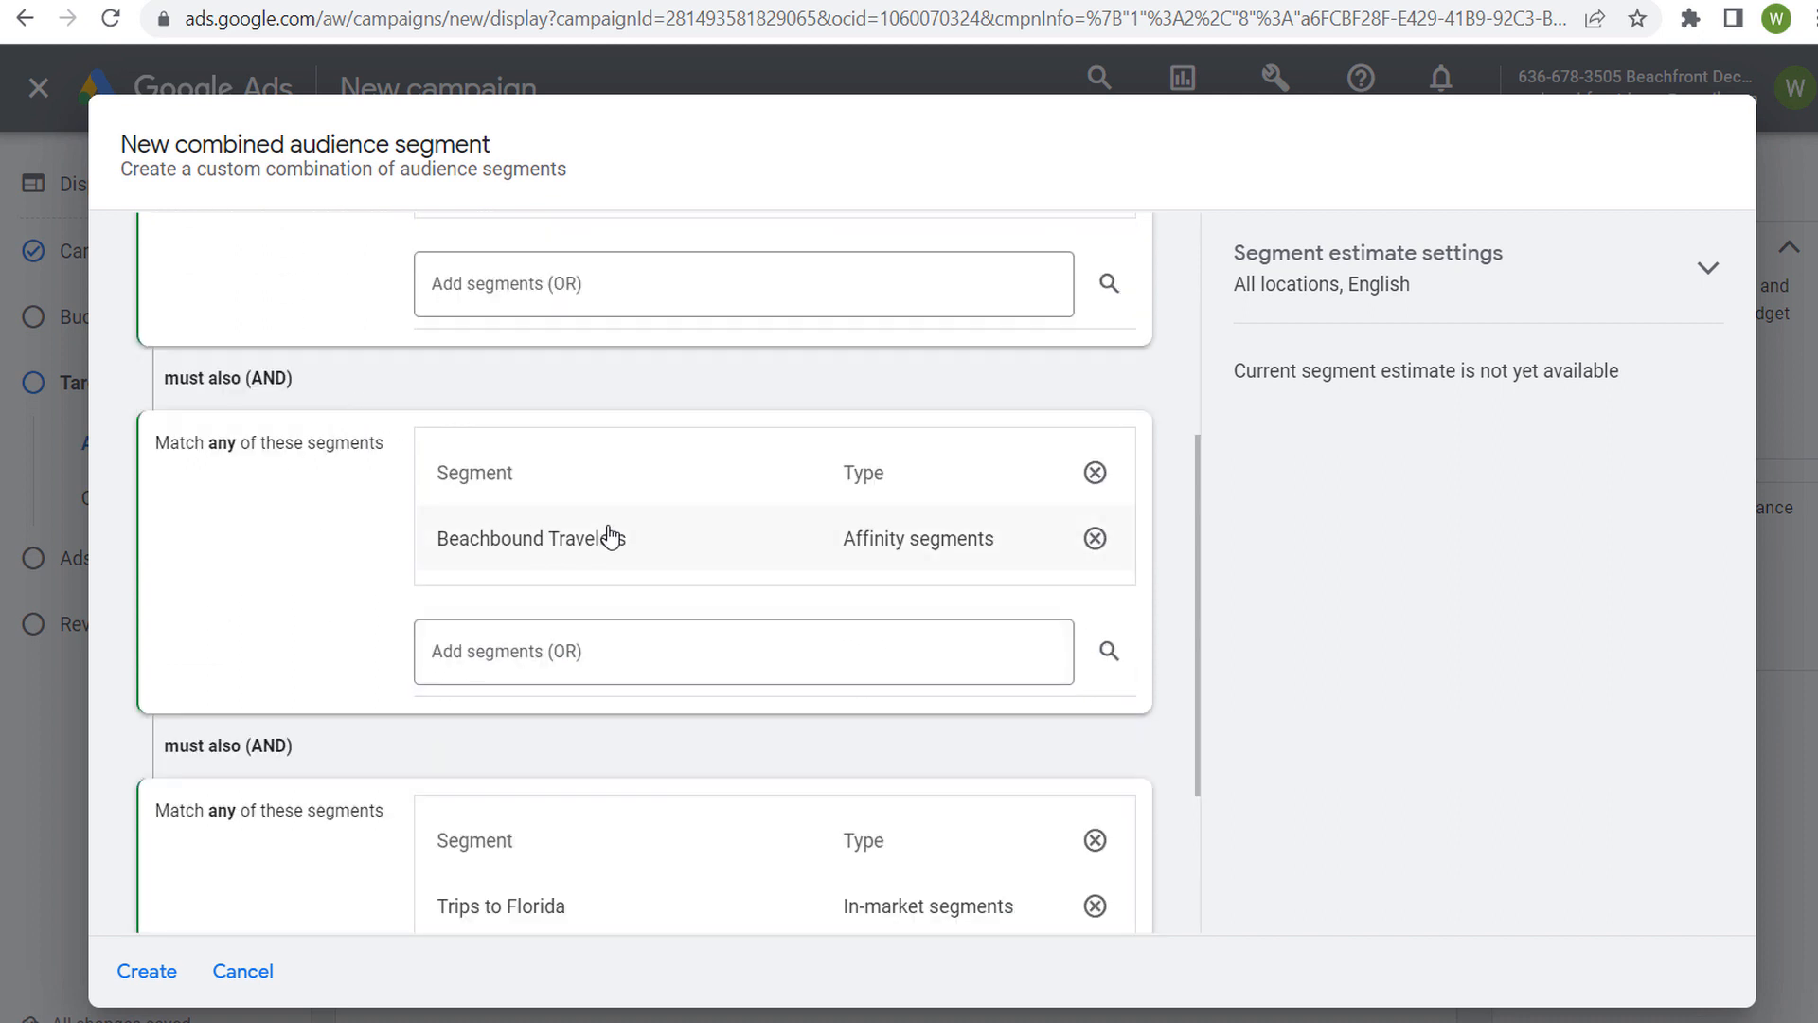
Start another AND condition, search it for "romantic travel" and look through the matching segments
scroll(341, 521, down, 3)
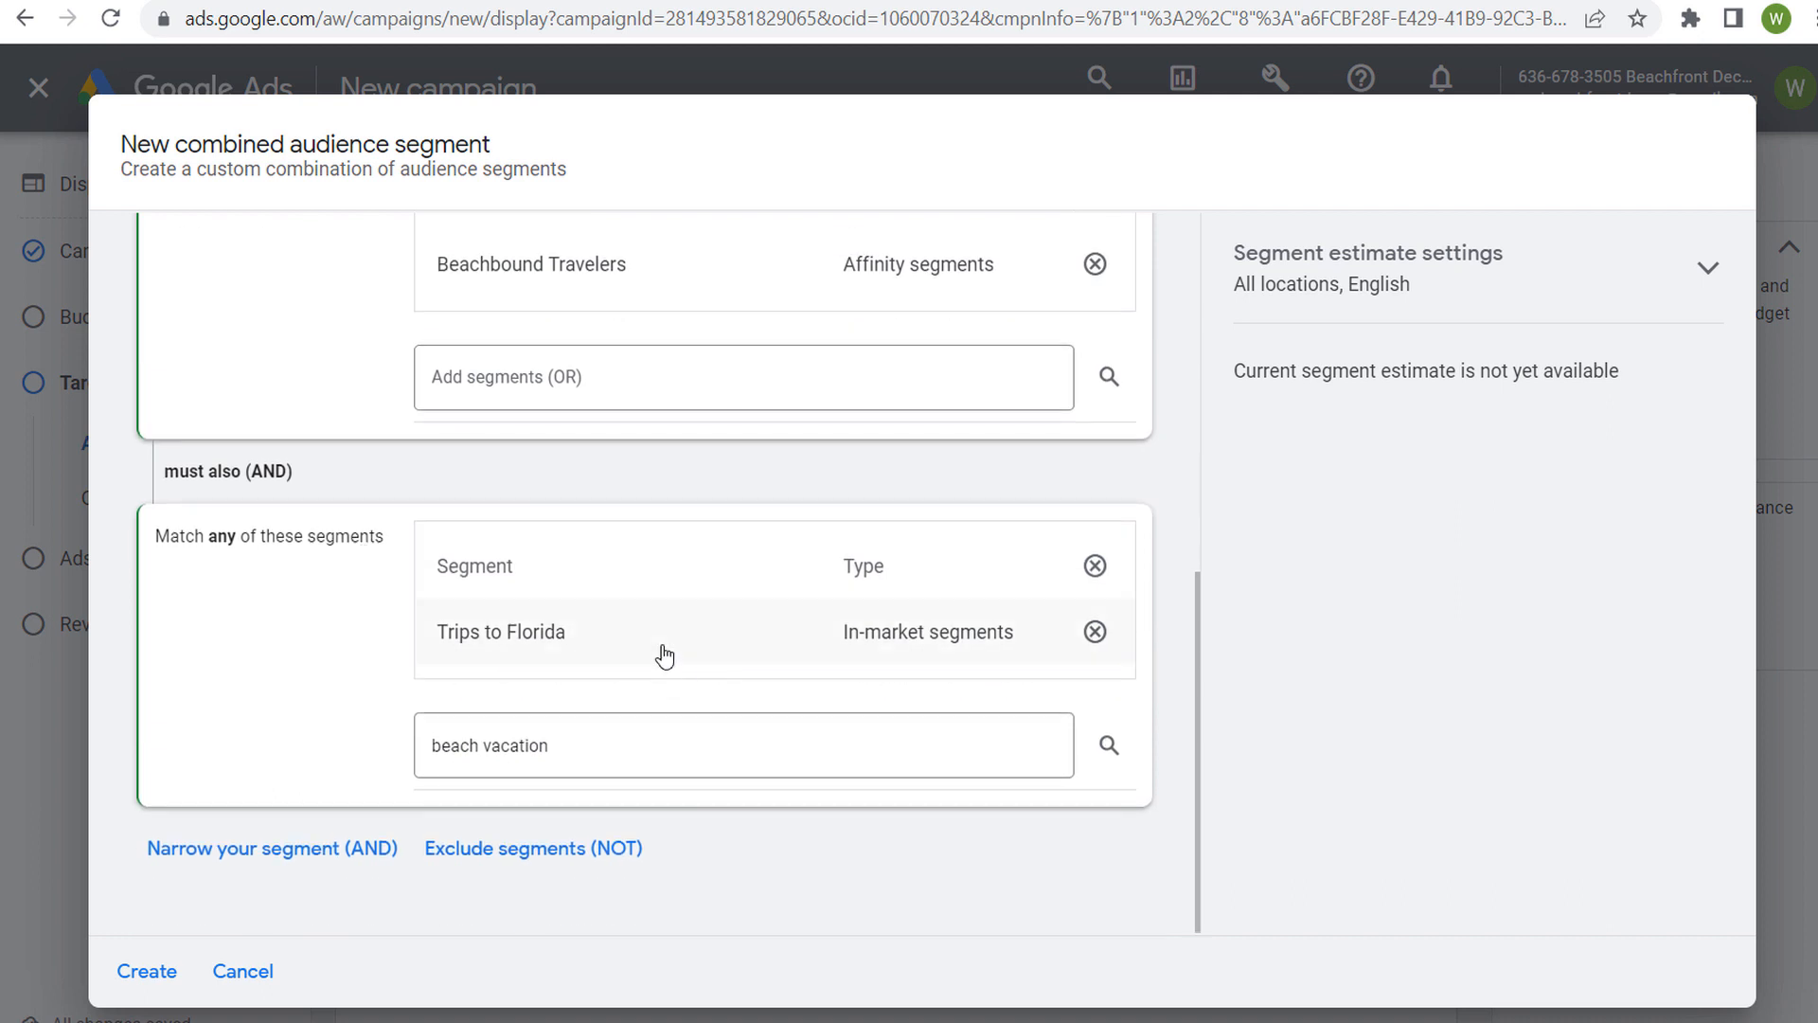
click(341, 852)
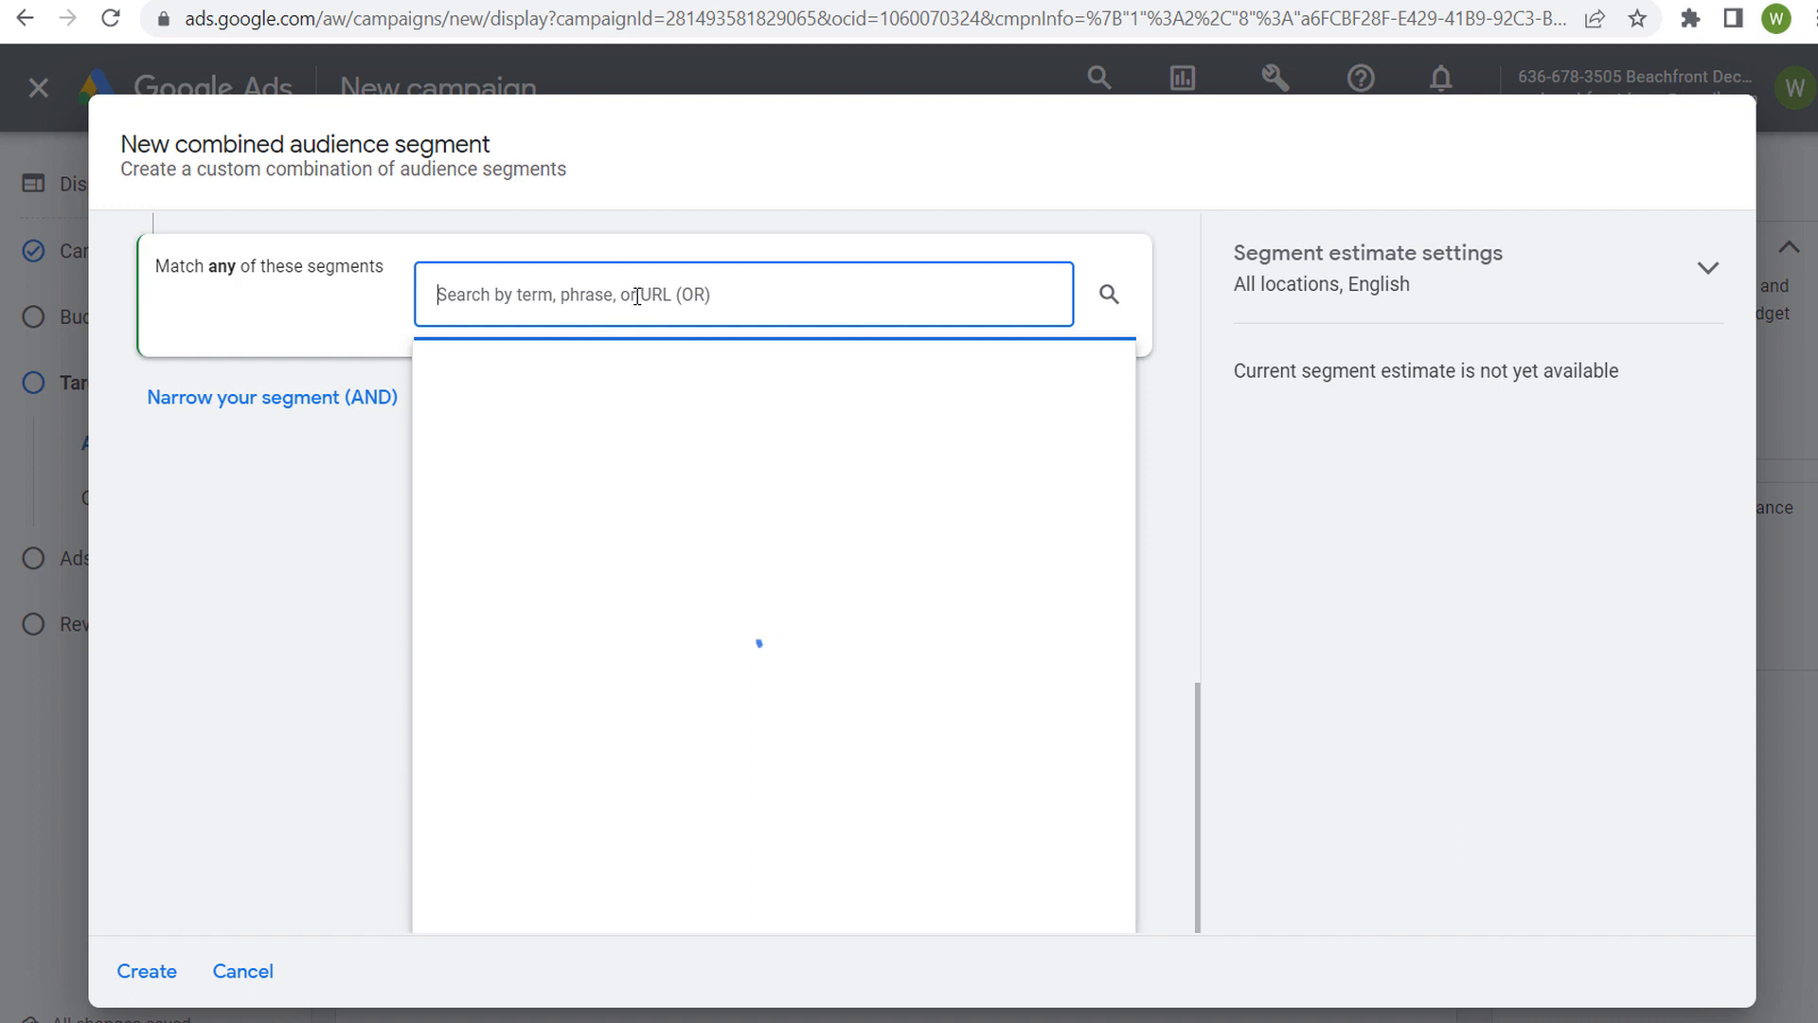
text(roman)
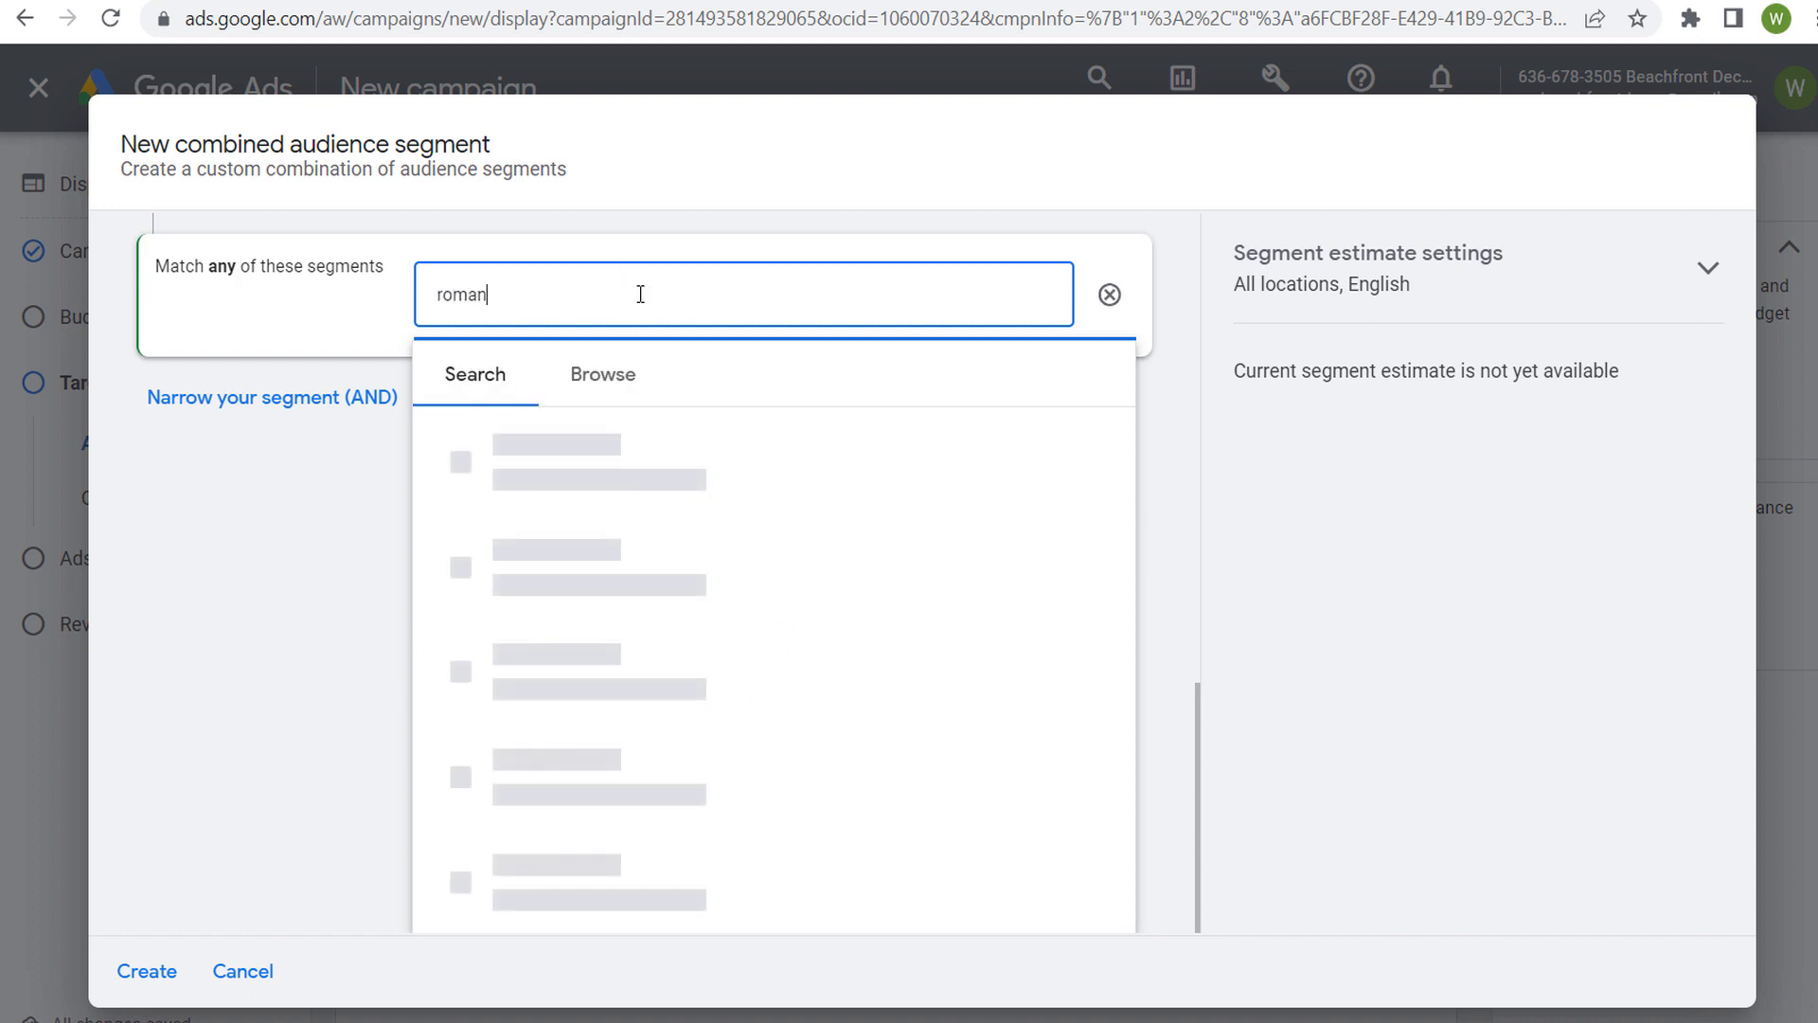
text(tic trave)
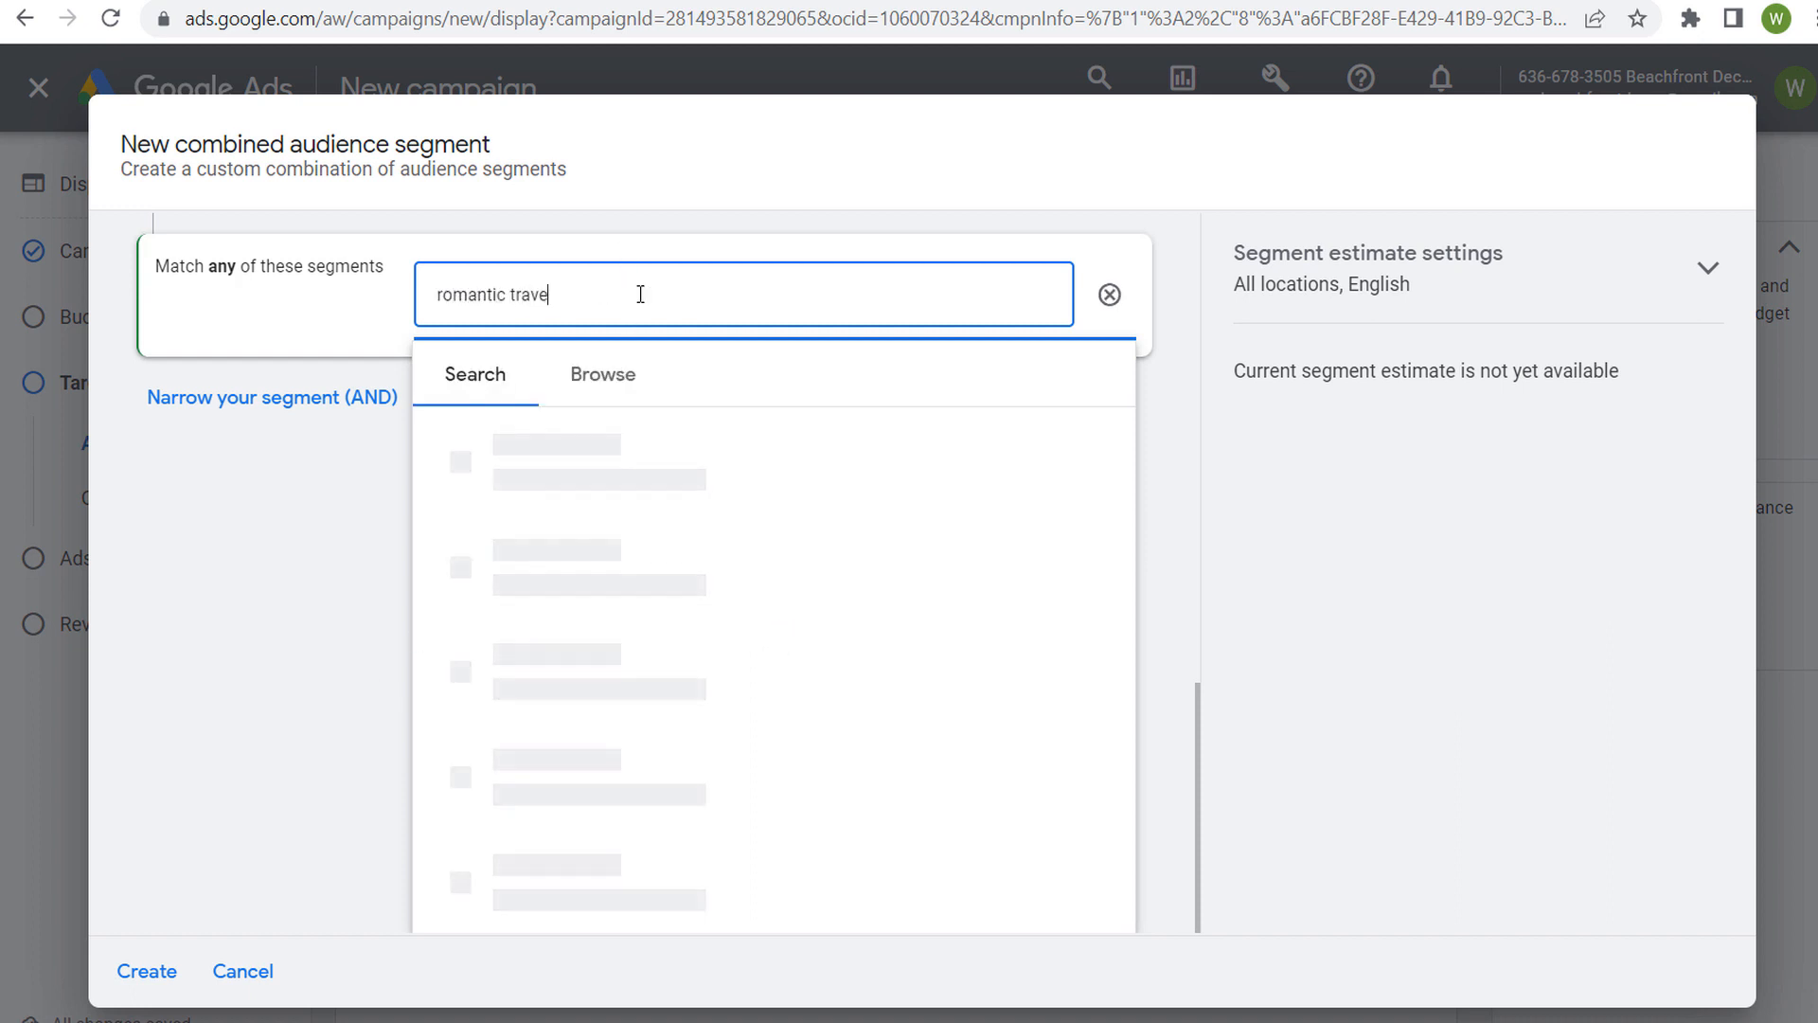
text(l)
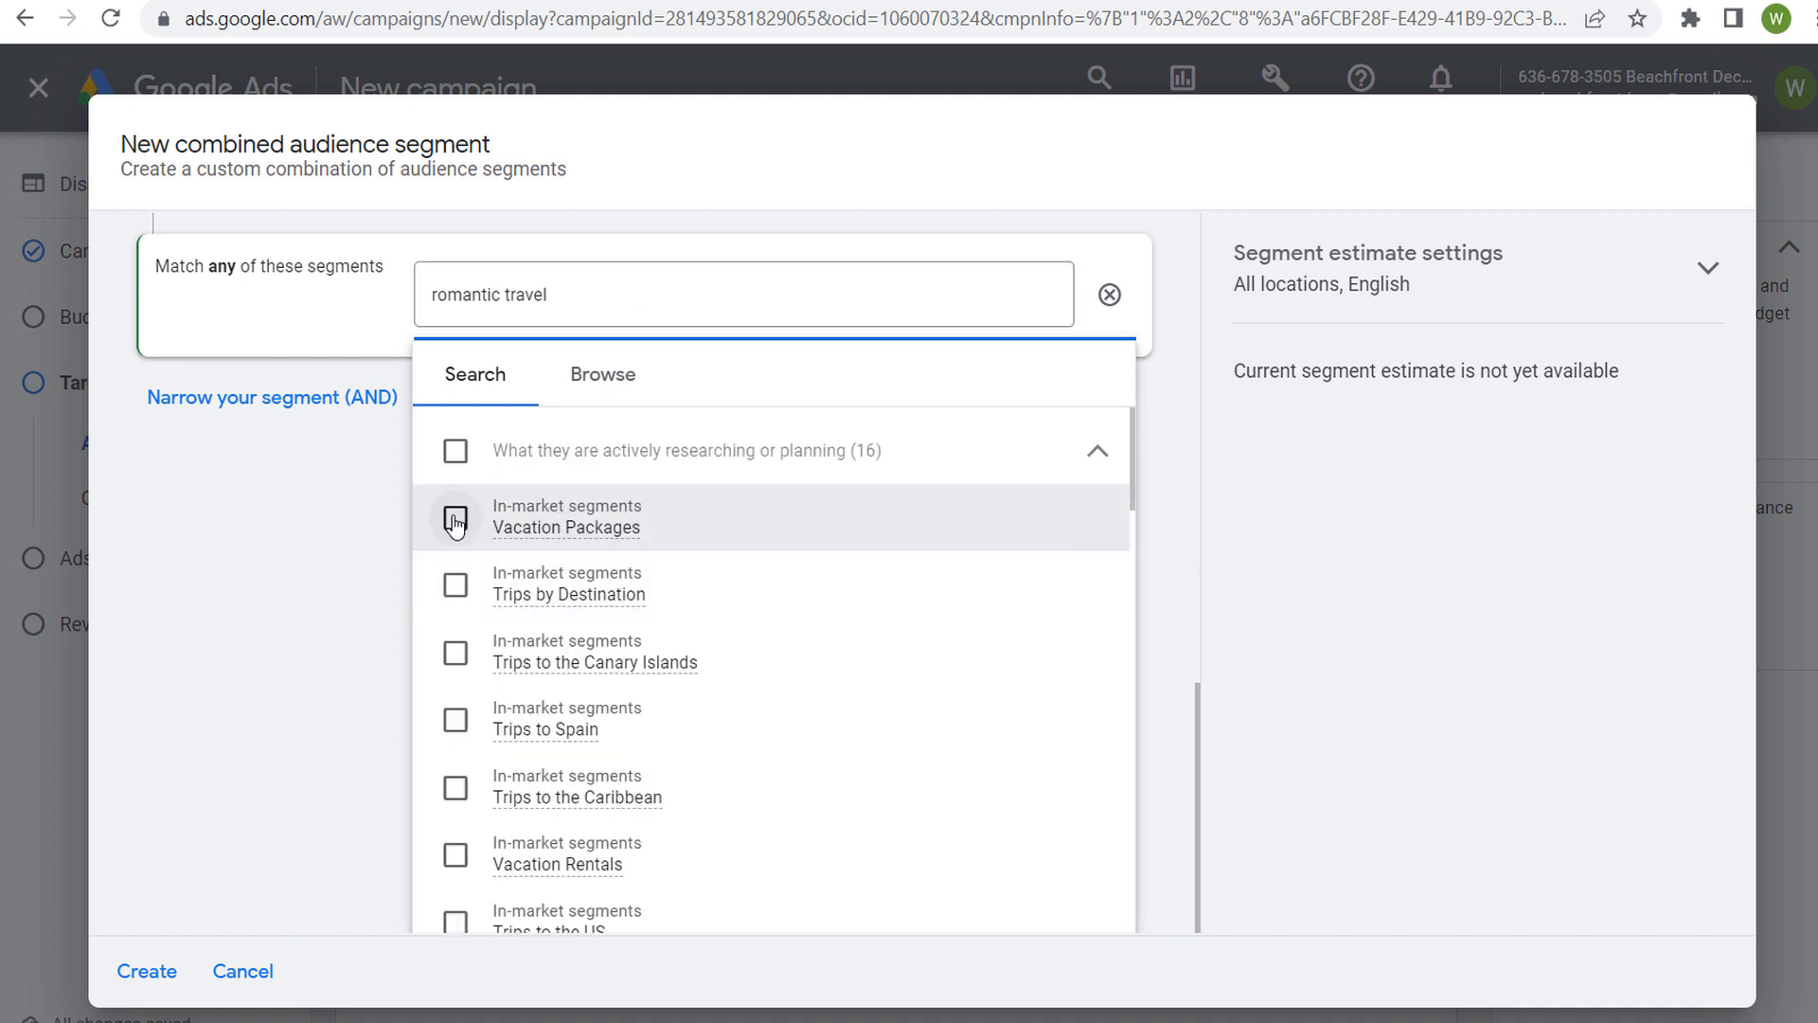
scroll(776, 622, down, 3)
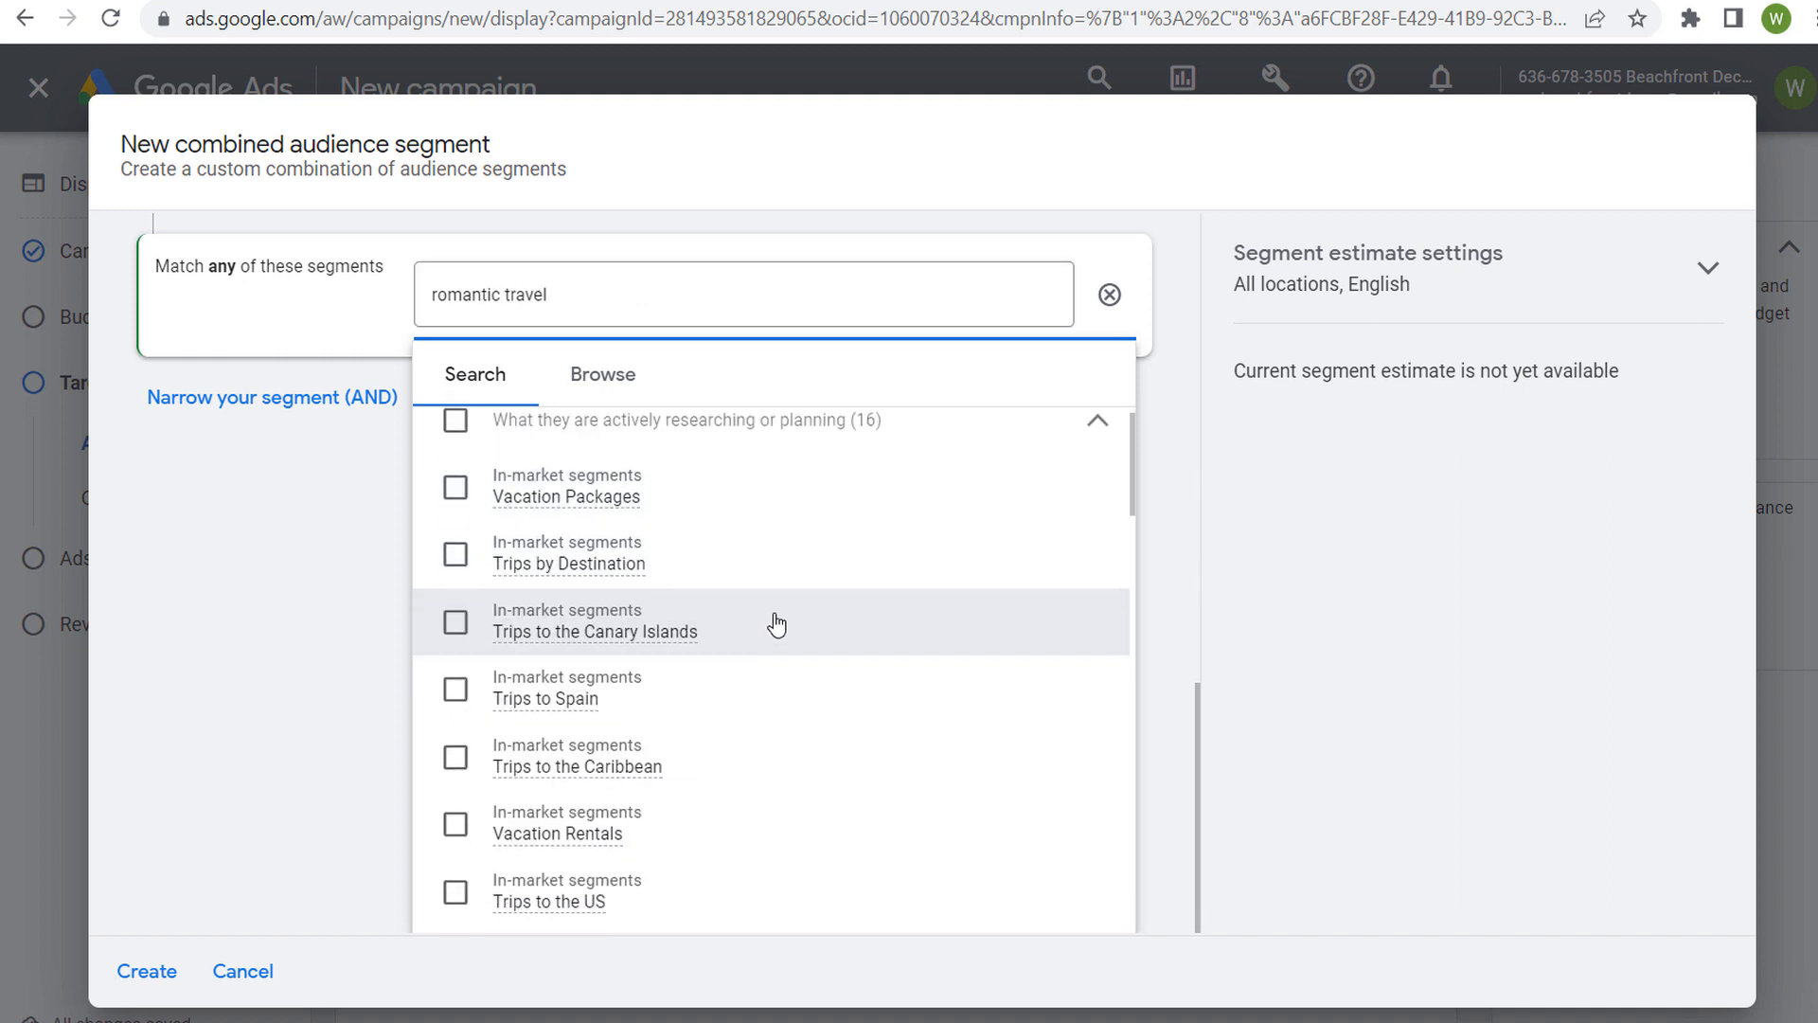
scroll(805, 677, down, 9)
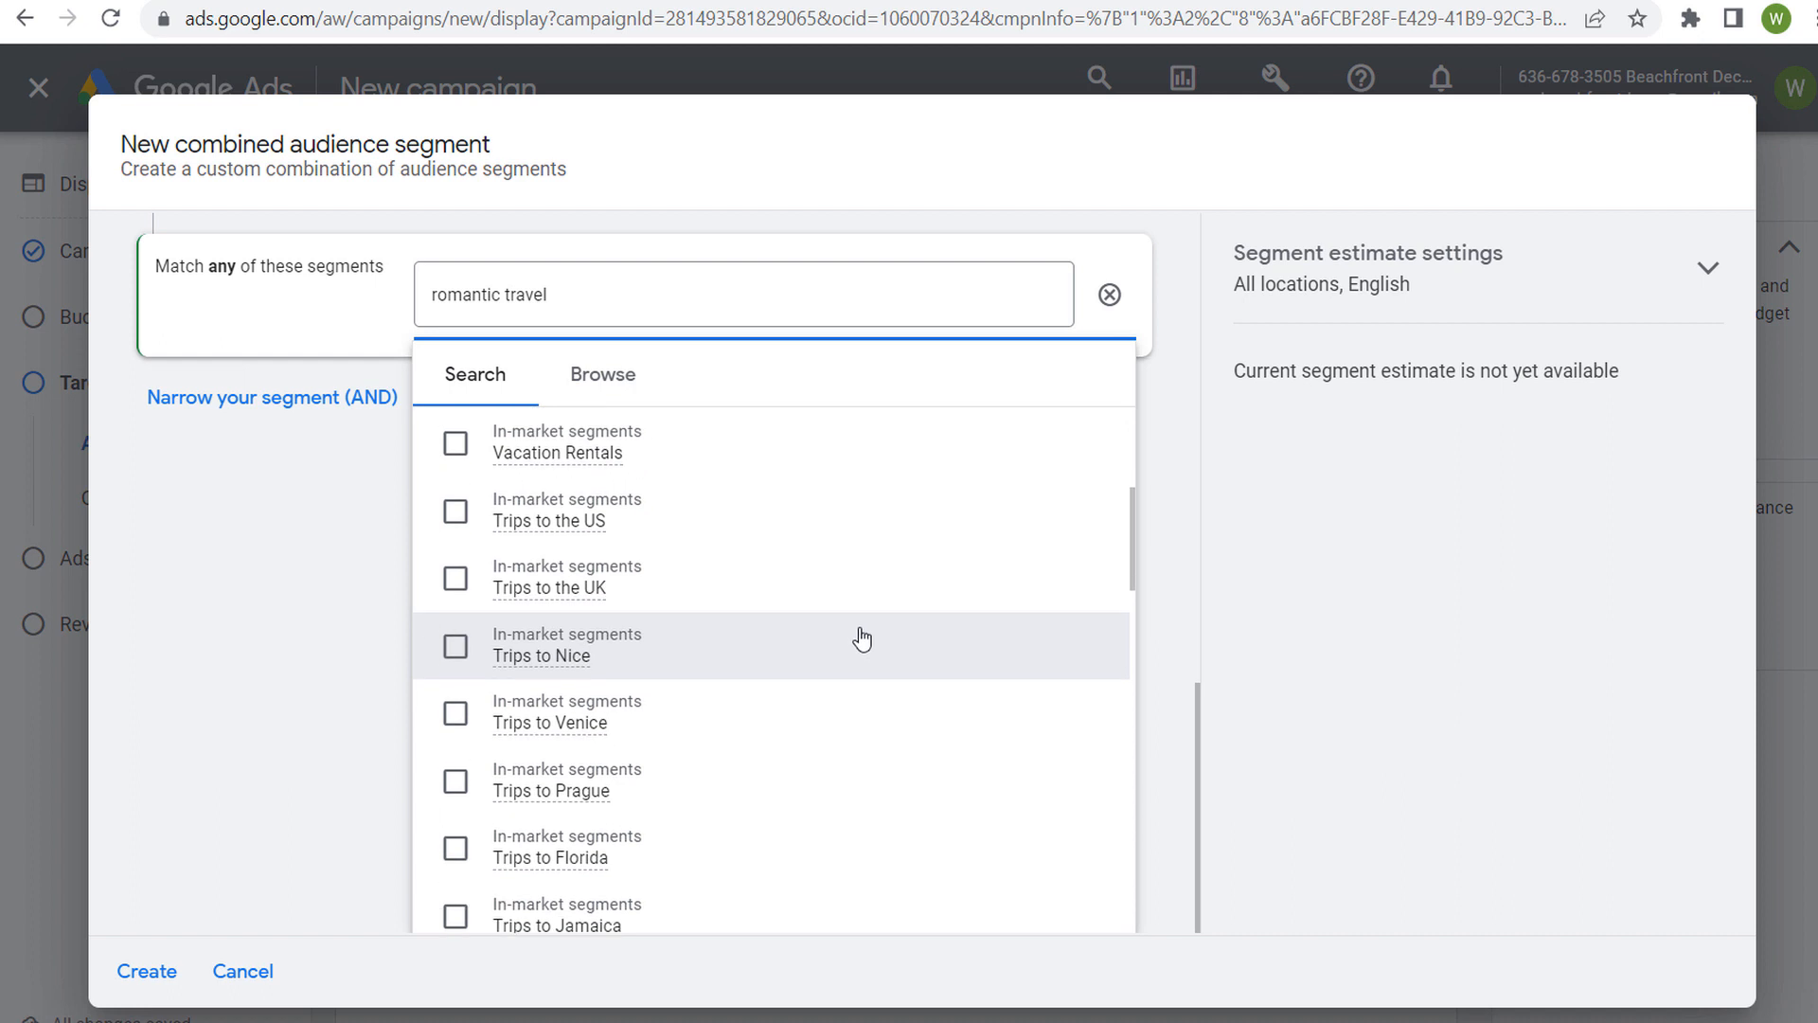
scroll(868, 549, down, 6)
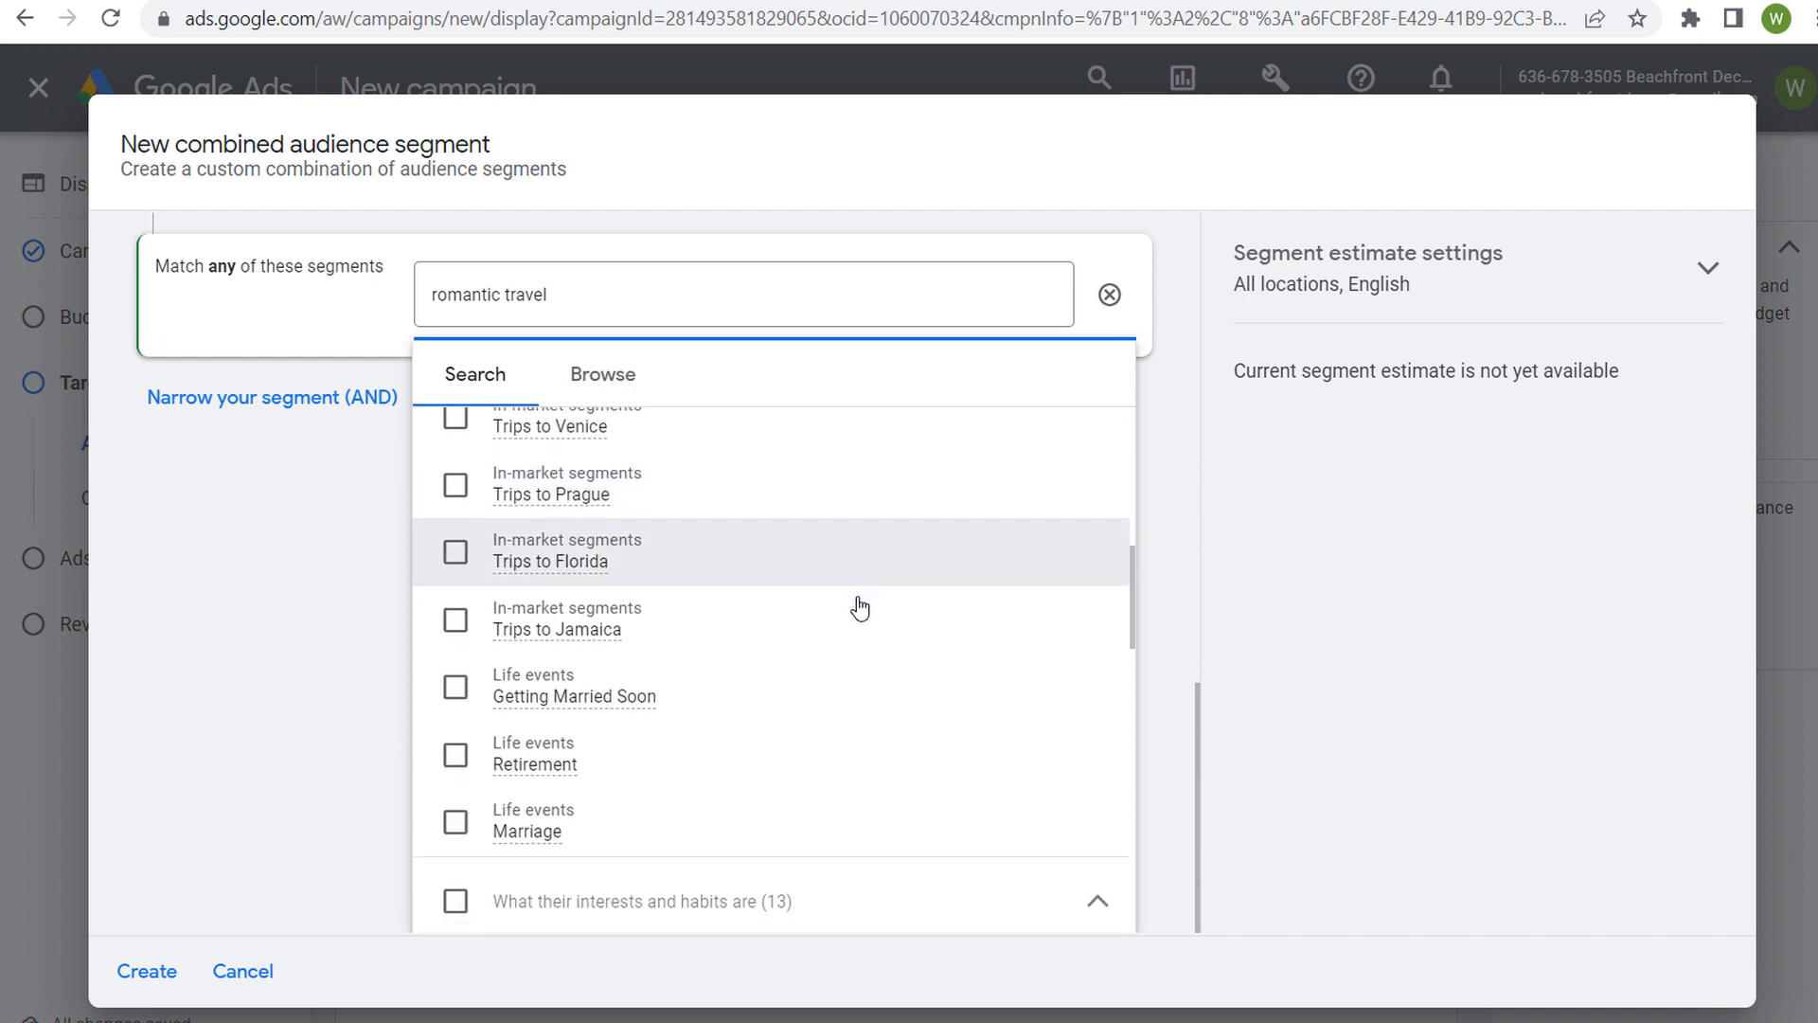
drag(625, 303, 362, 295)
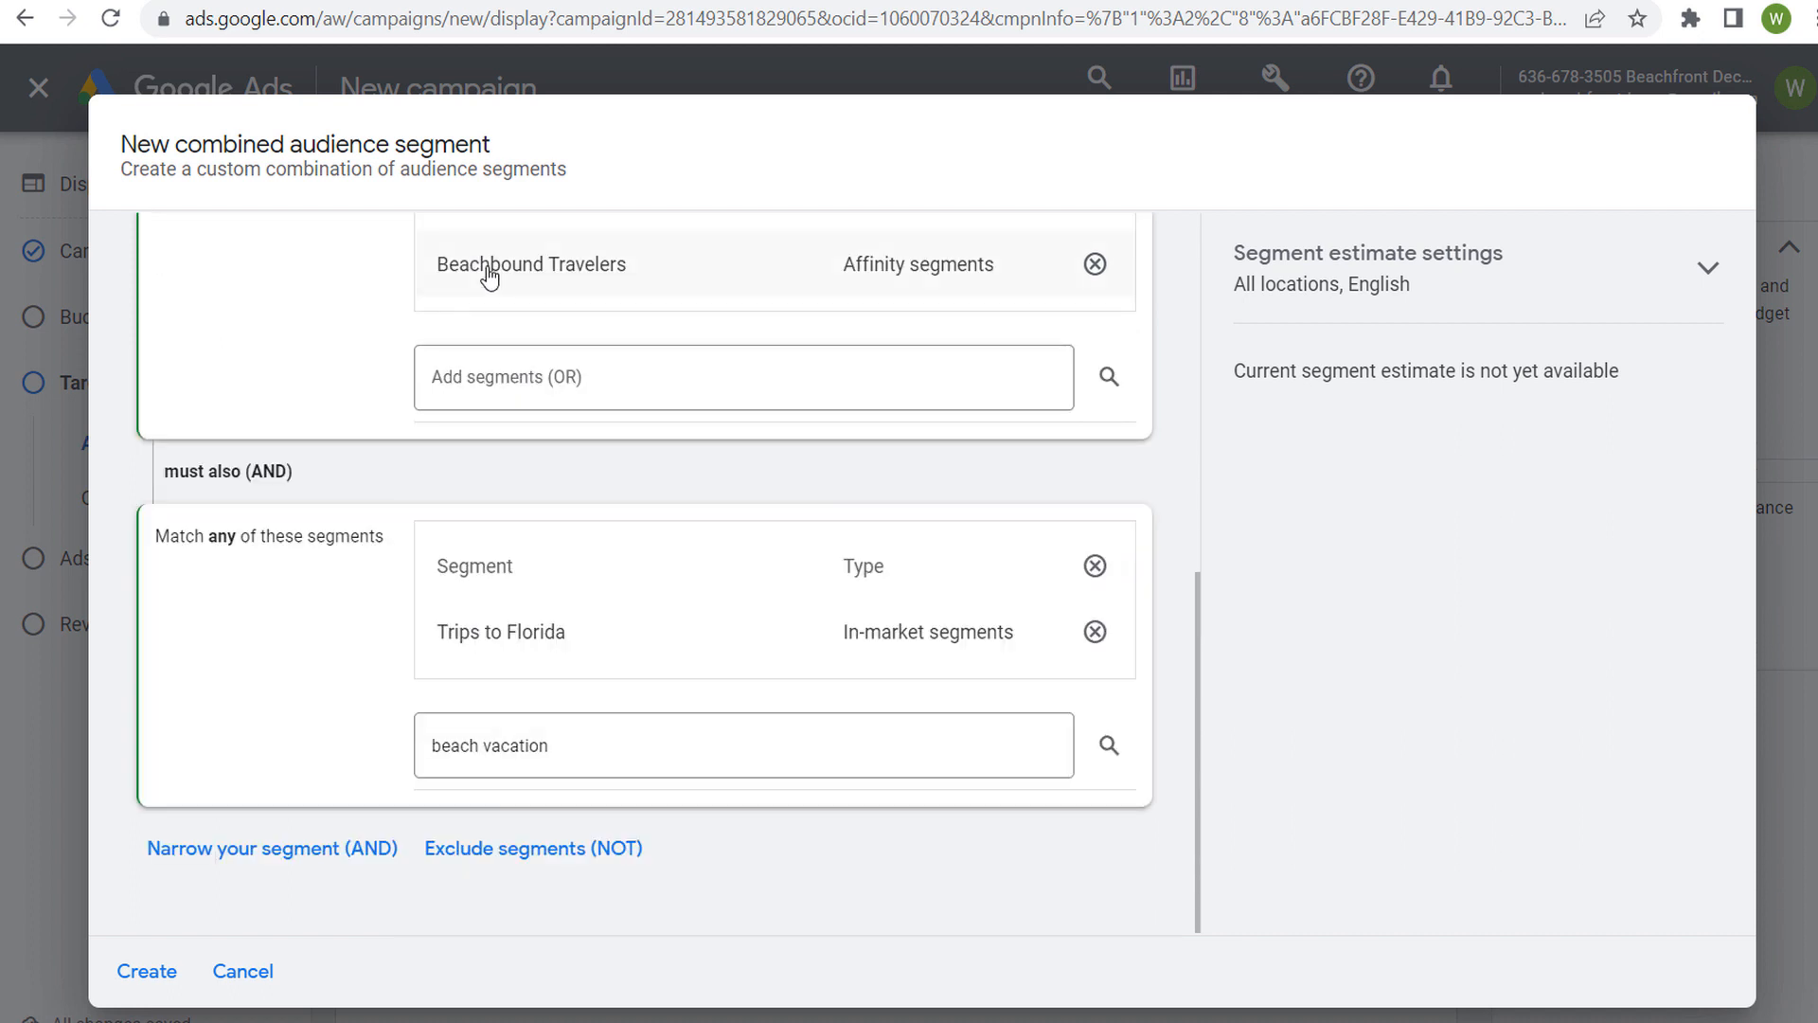
Add another AND condition by searching "miami" and including the in-market segment Trips to Miami
click(254, 853)
text(miami)
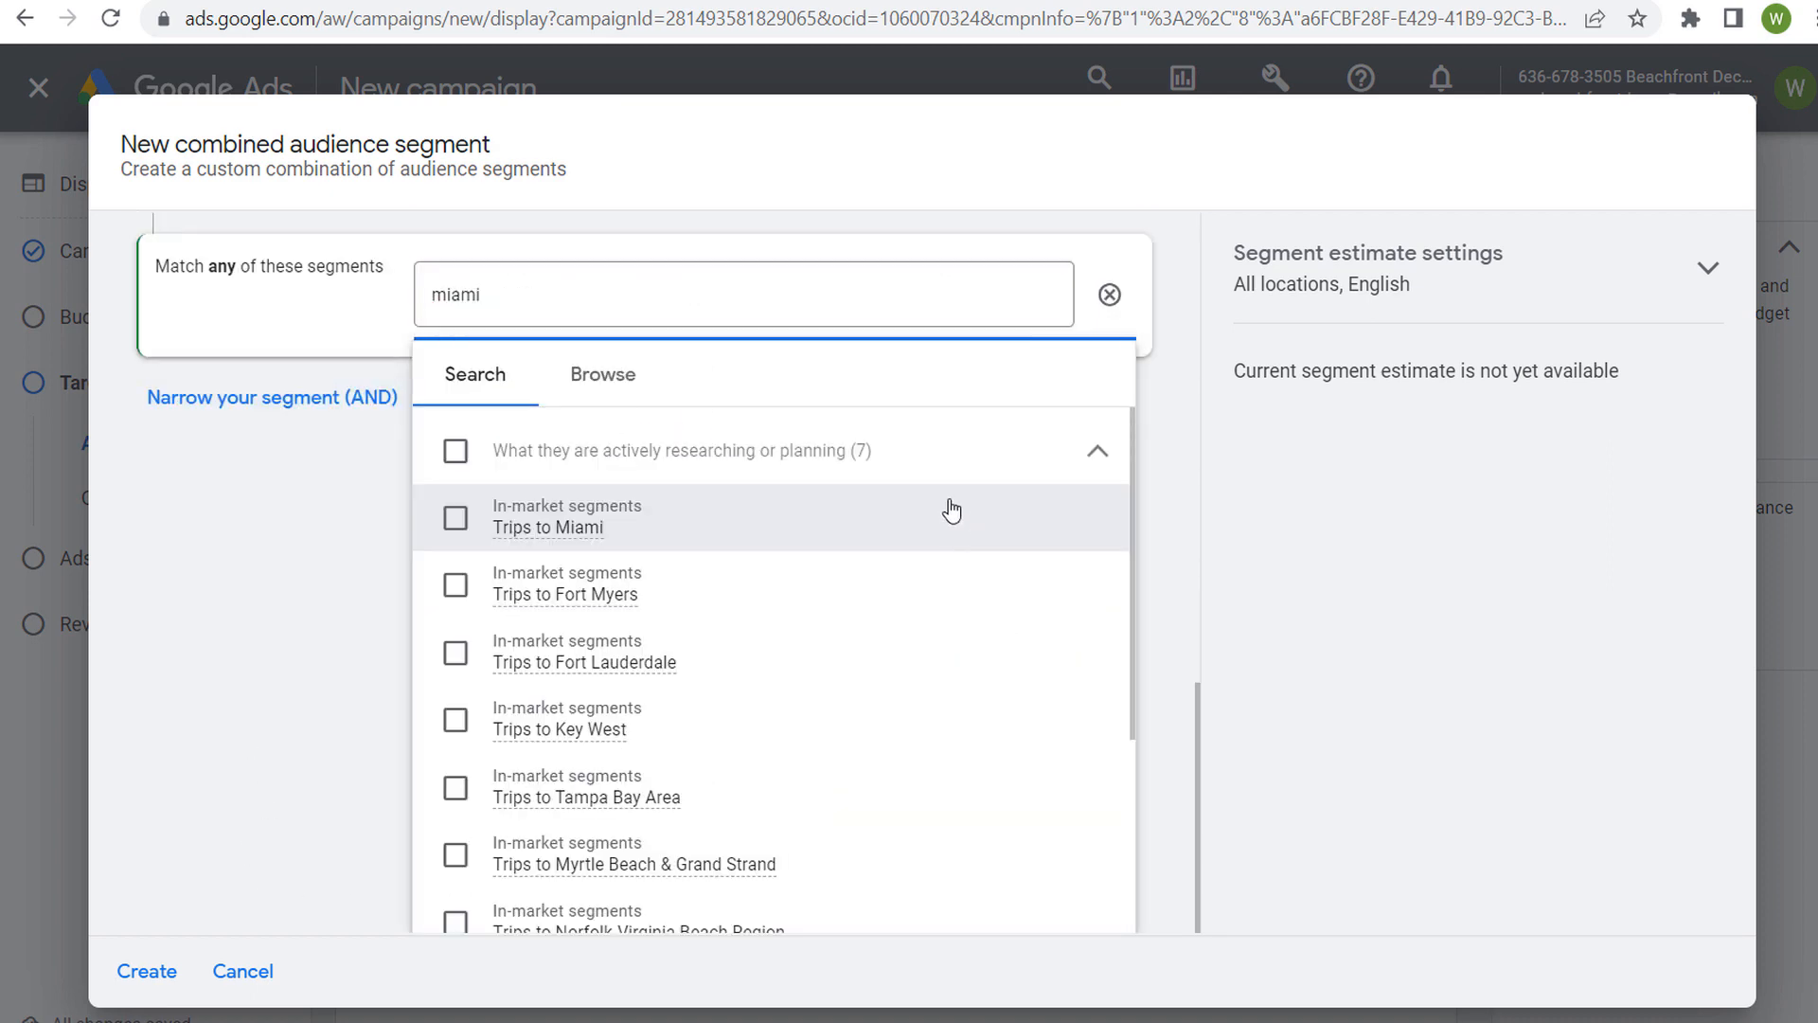
click(764, 519)
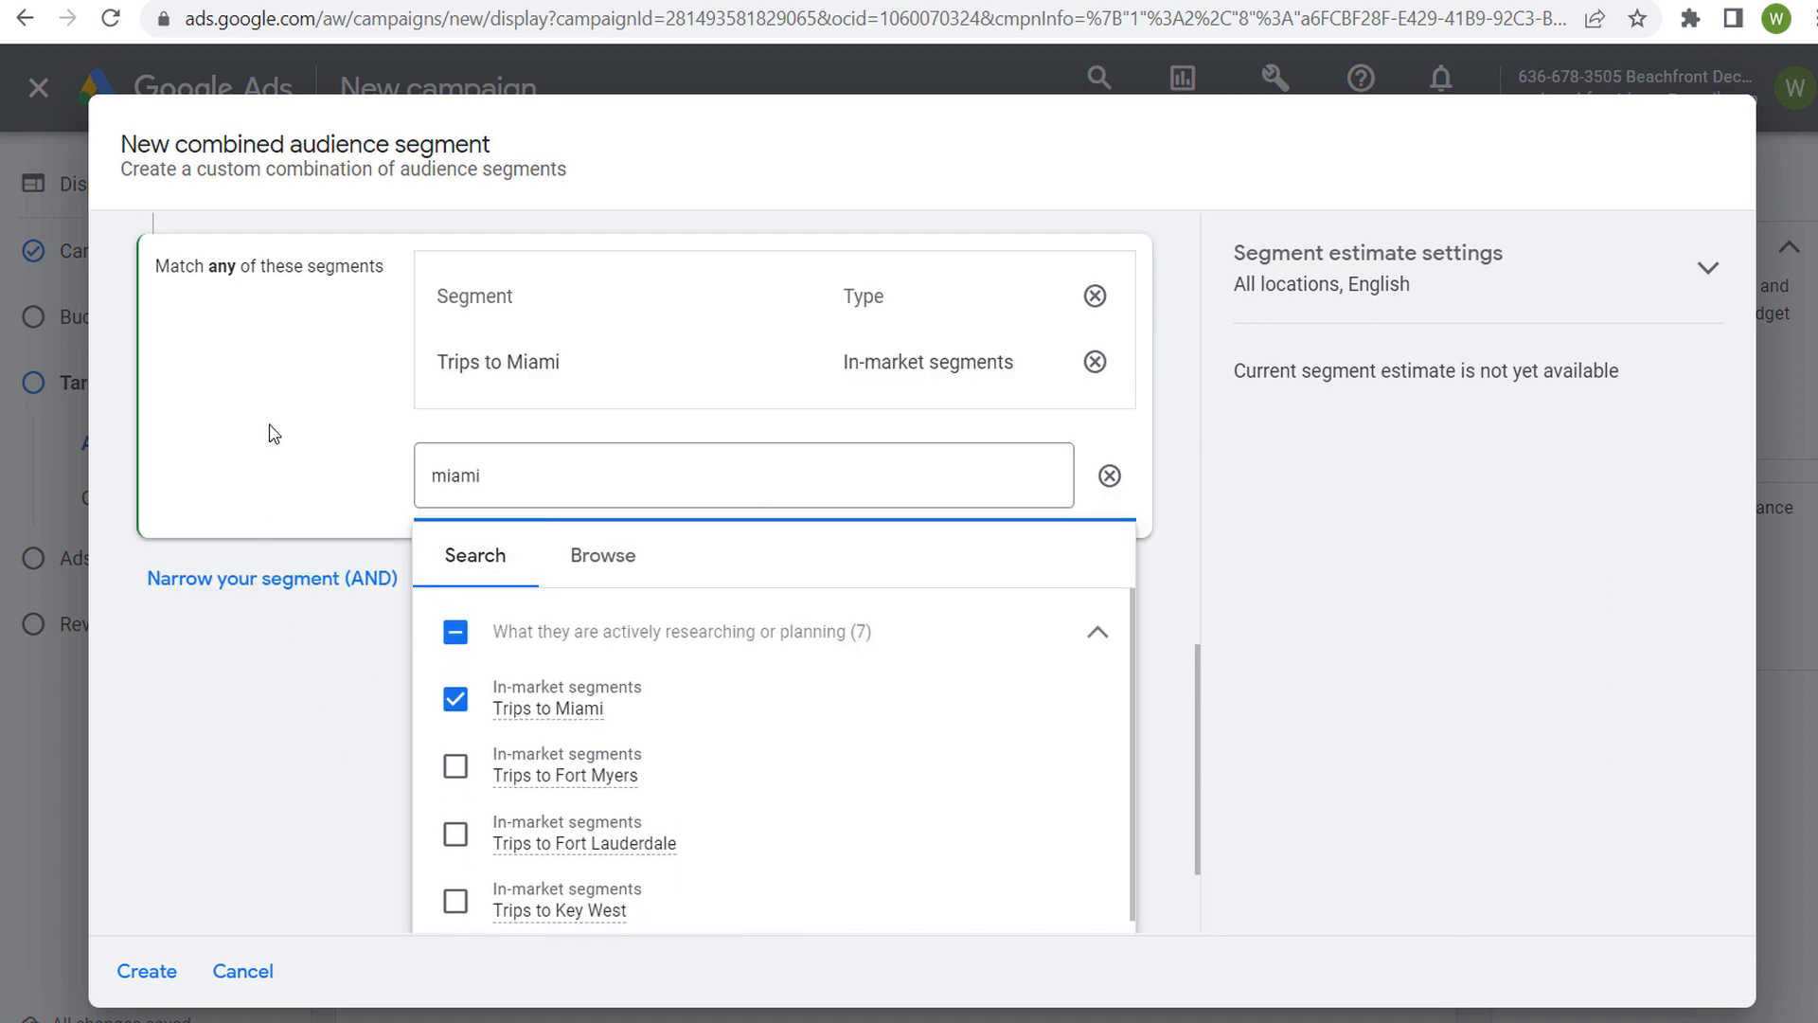
click(280, 453)
Name the combined segment "Romantic Trip to Miami" and create it
scroll(292, 521, up, 10)
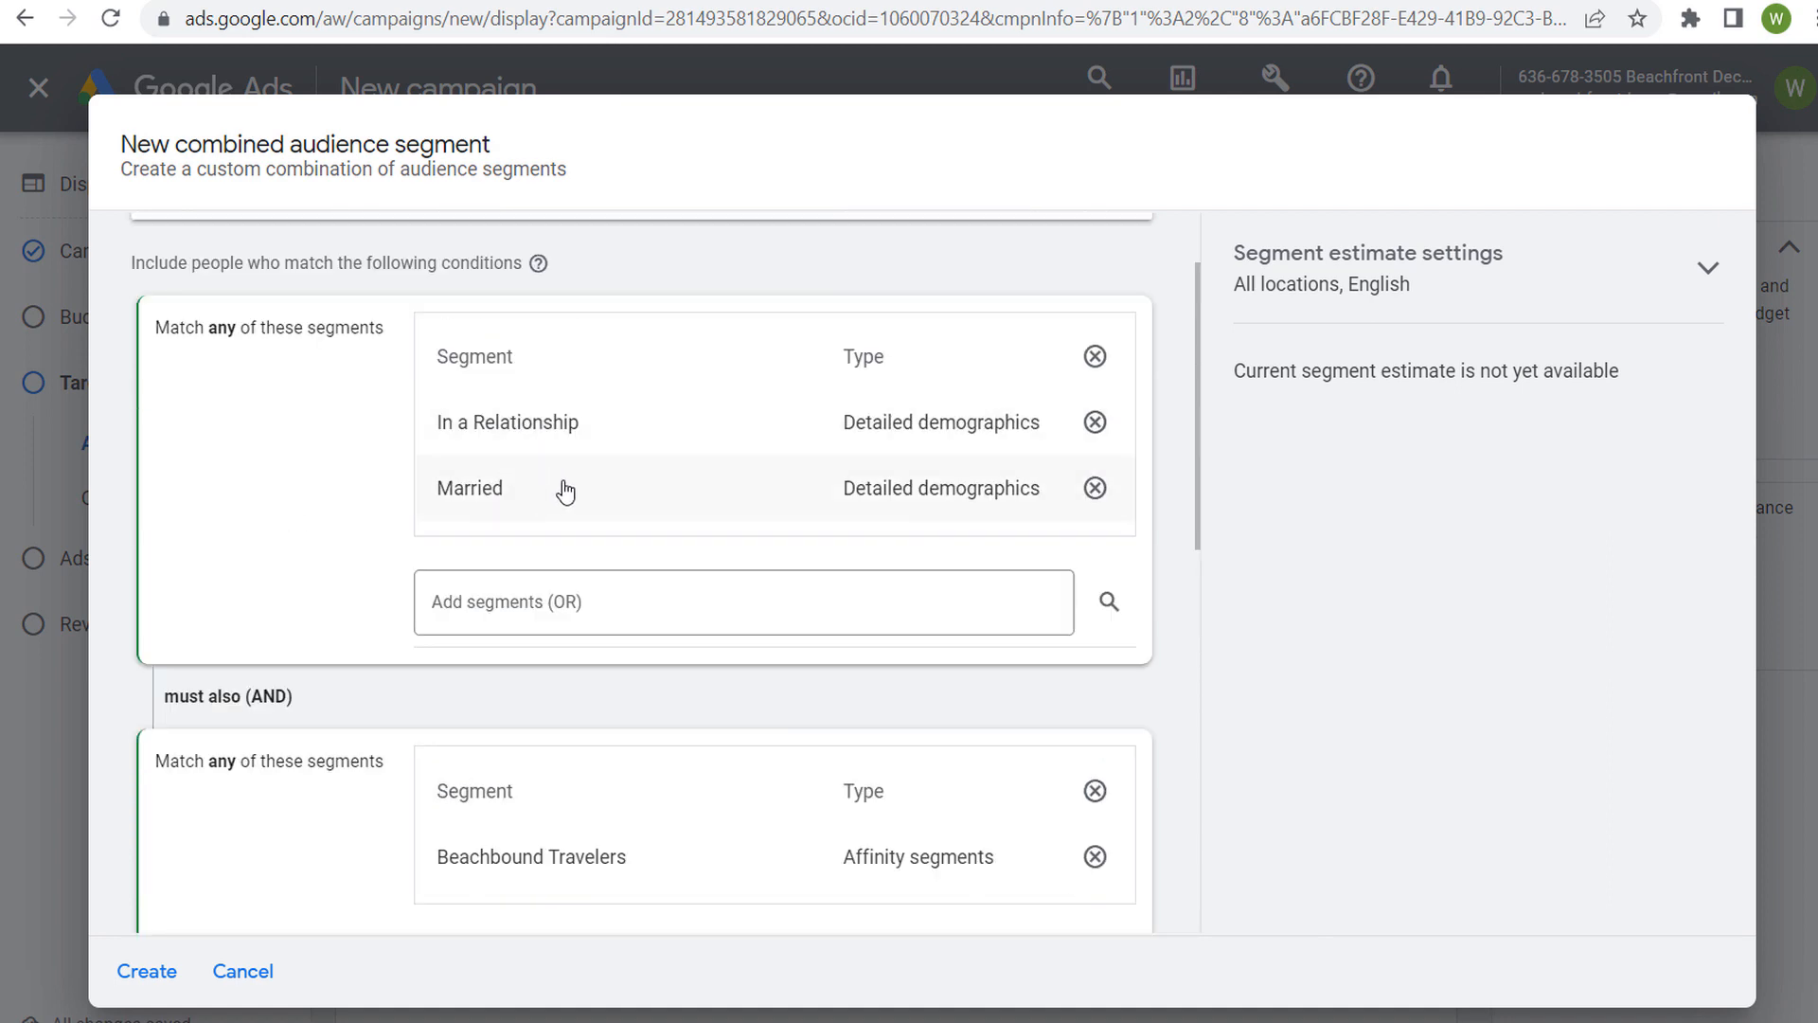
scroll(370, 503, down, 4)
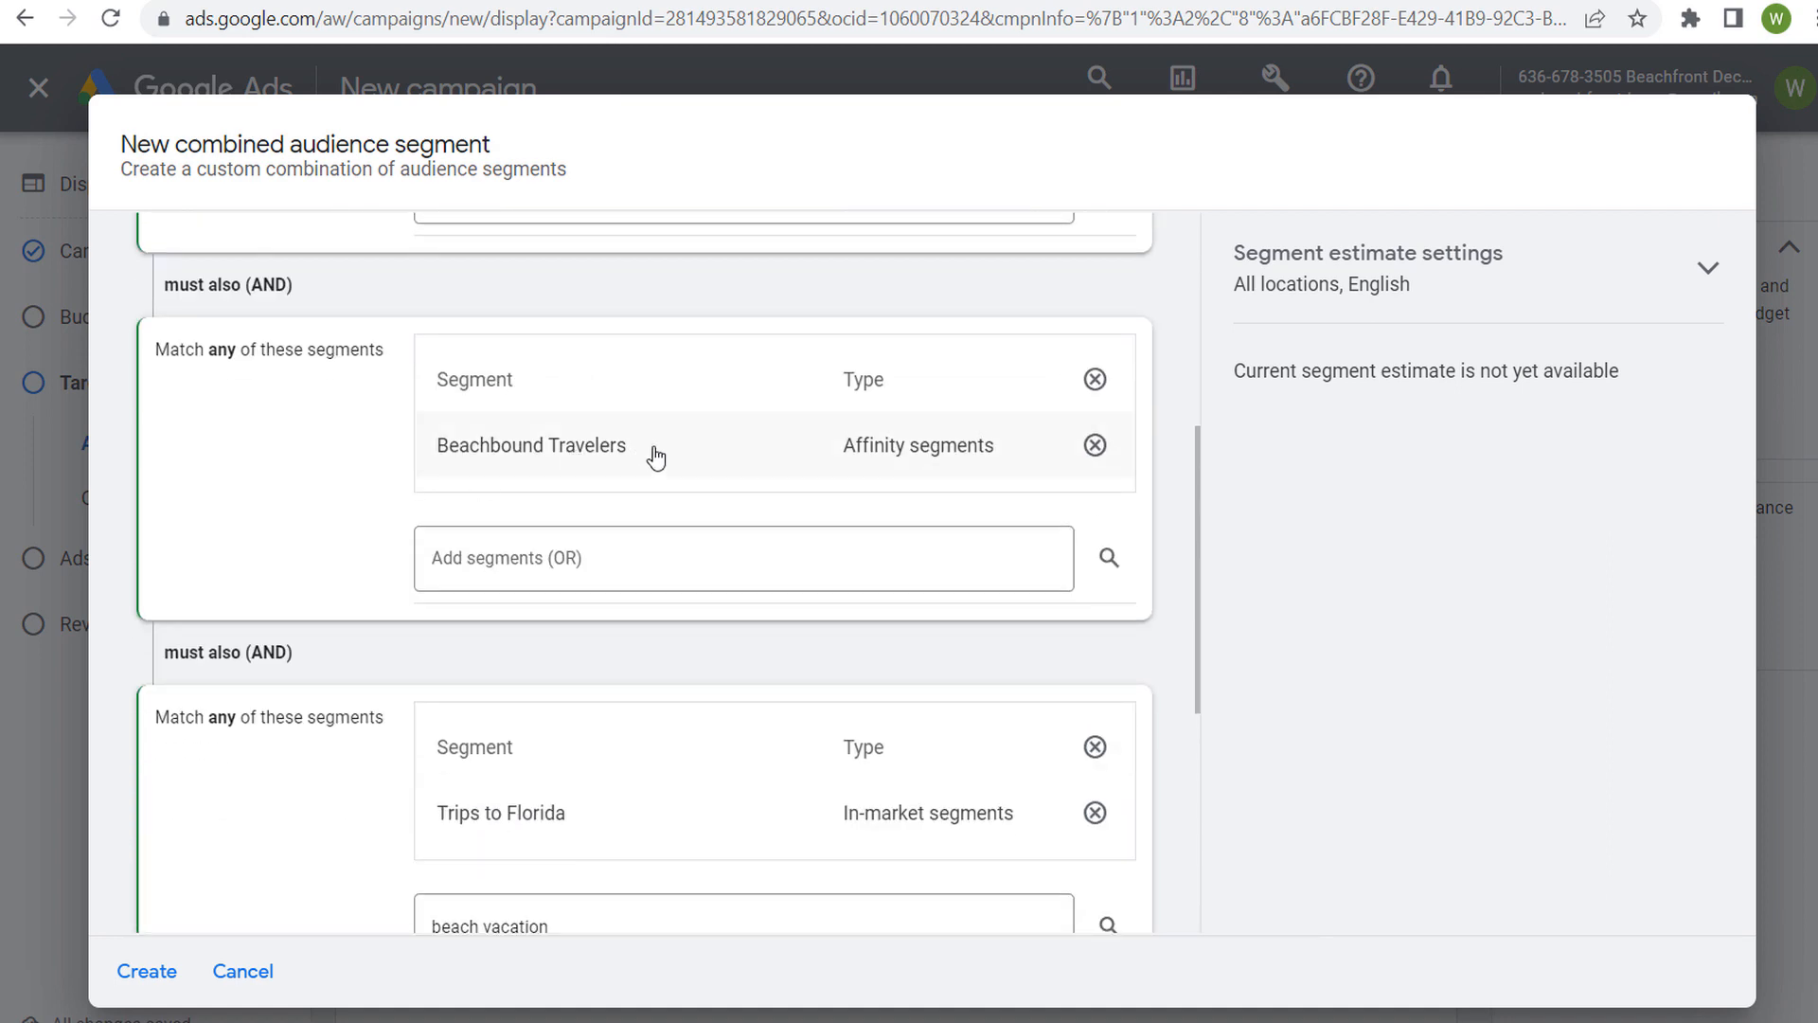
scroll(292, 525, down, 3)
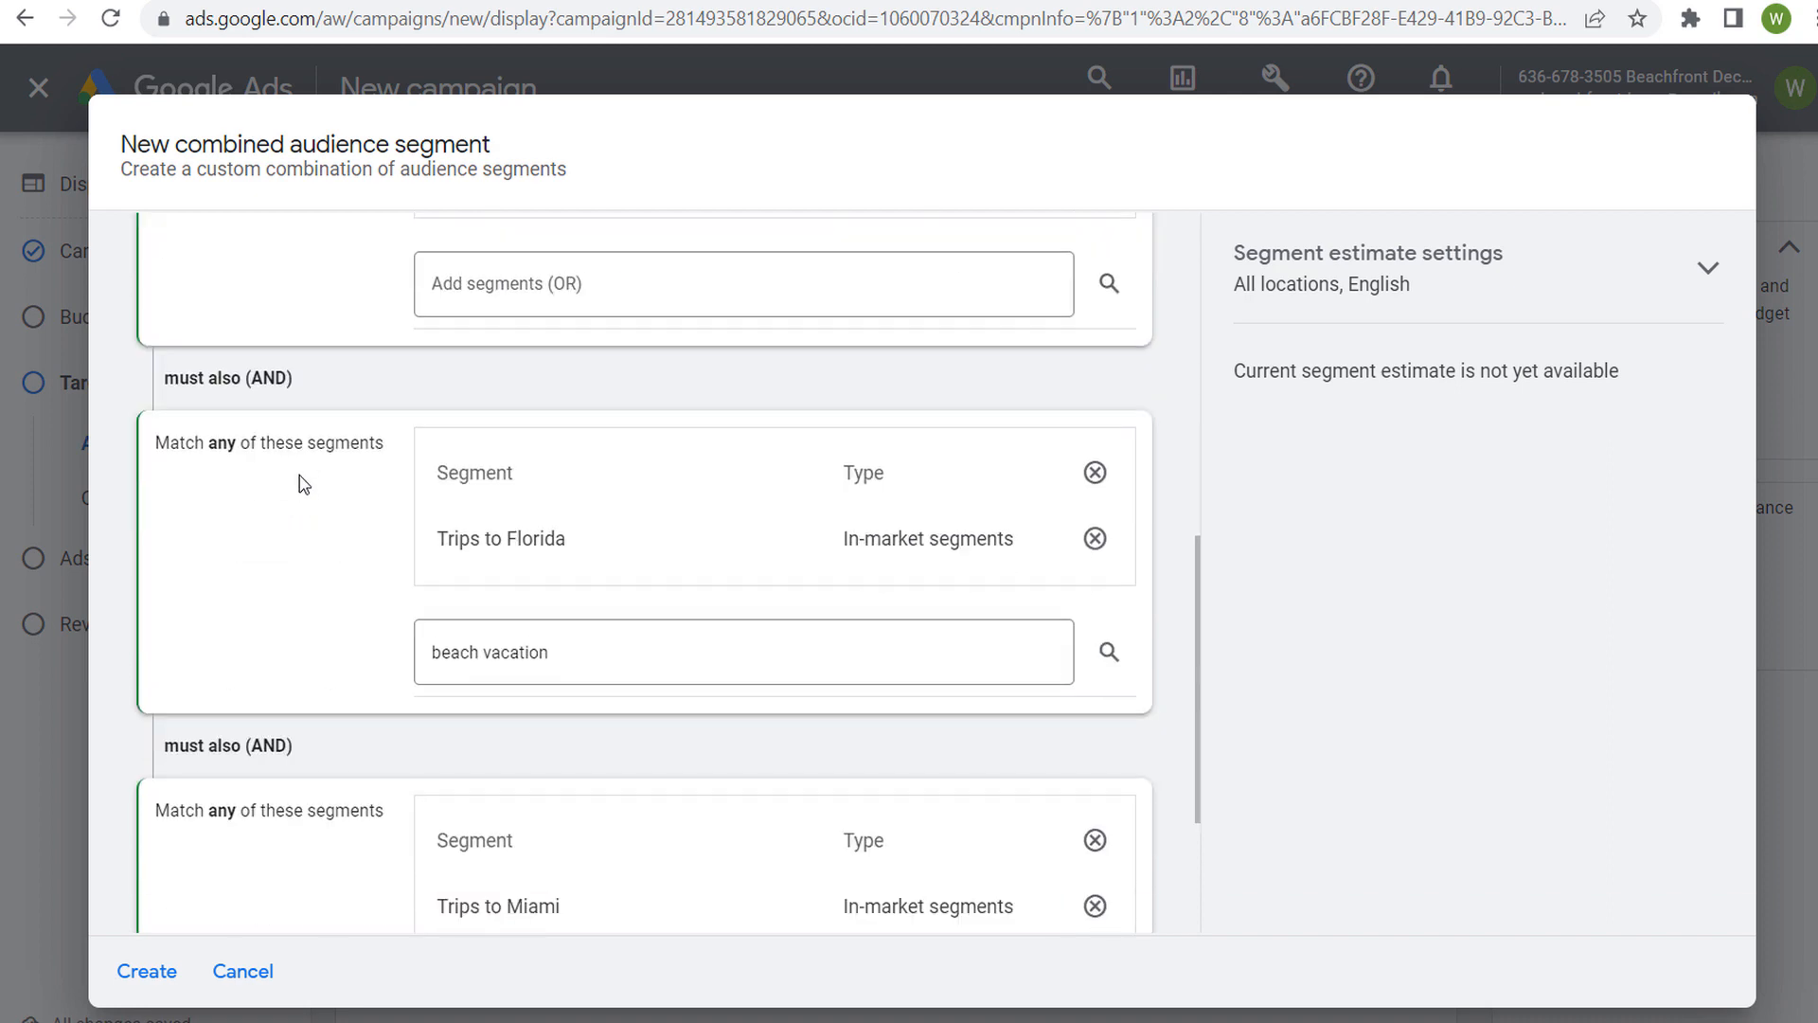
scroll(280, 547, down, 3)
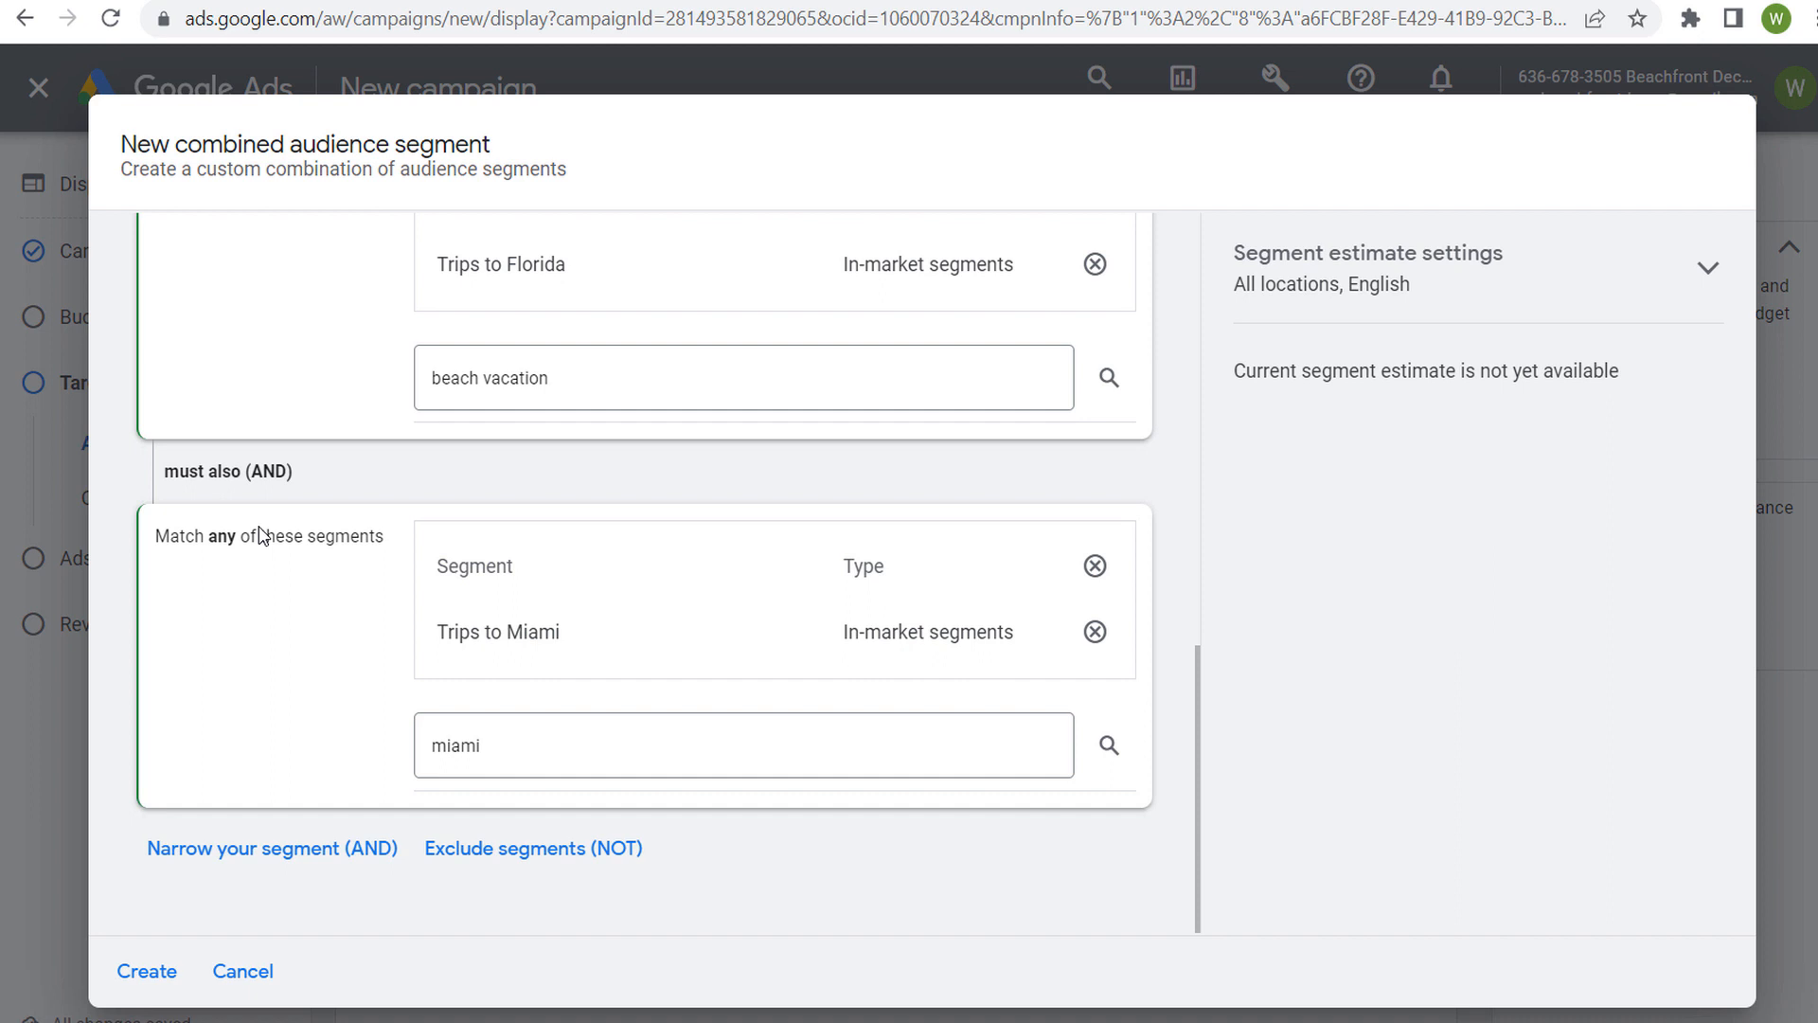
scroll(301, 638, up, 8)
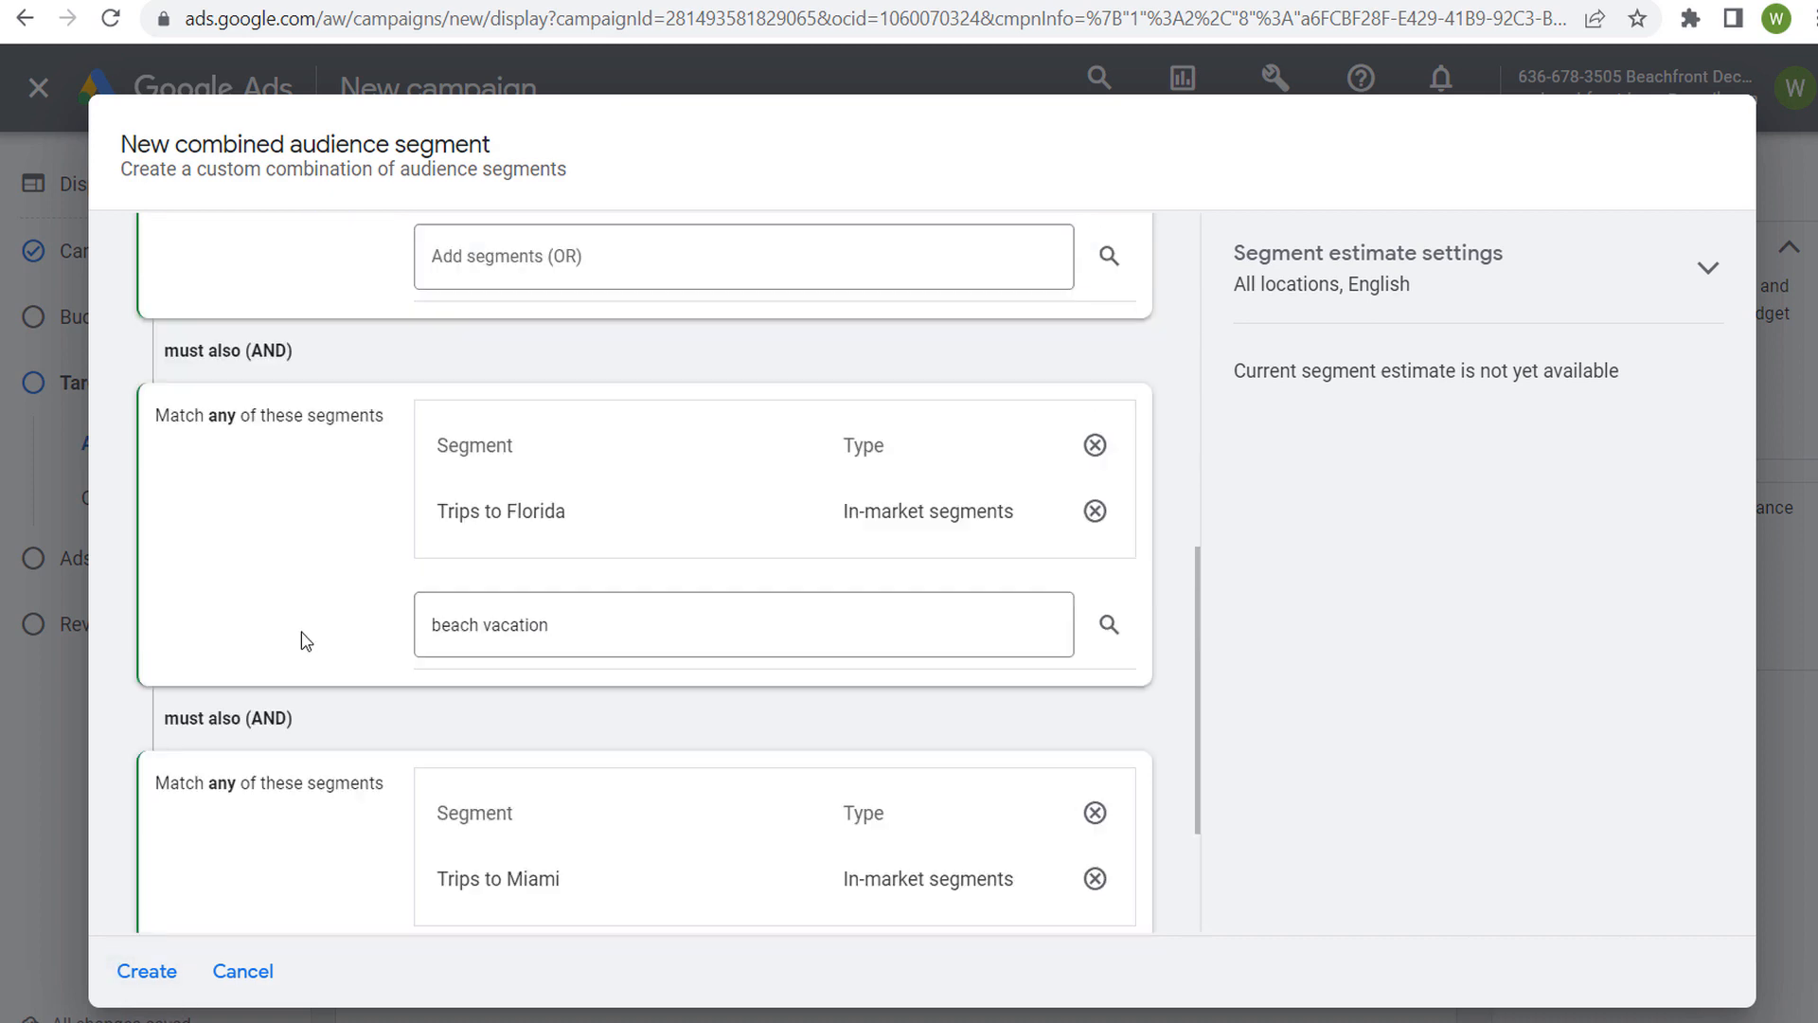
click(550, 292)
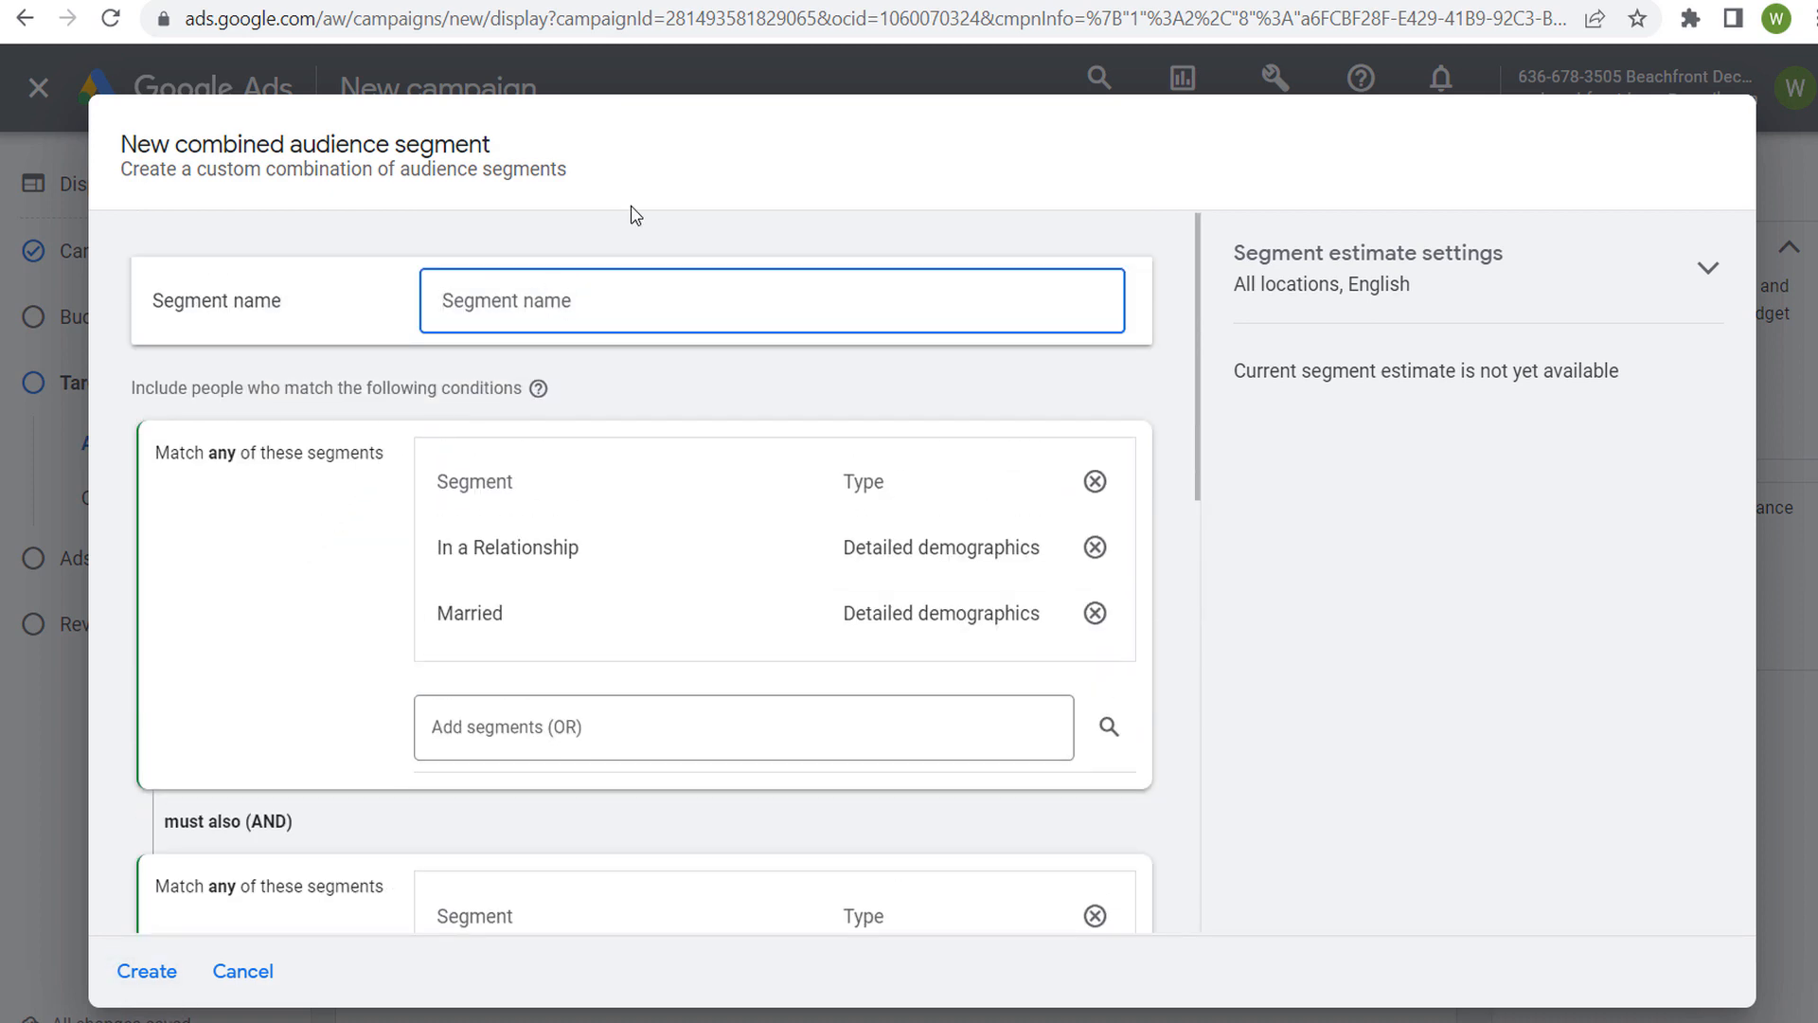
text(Romantic Trip to Miami)
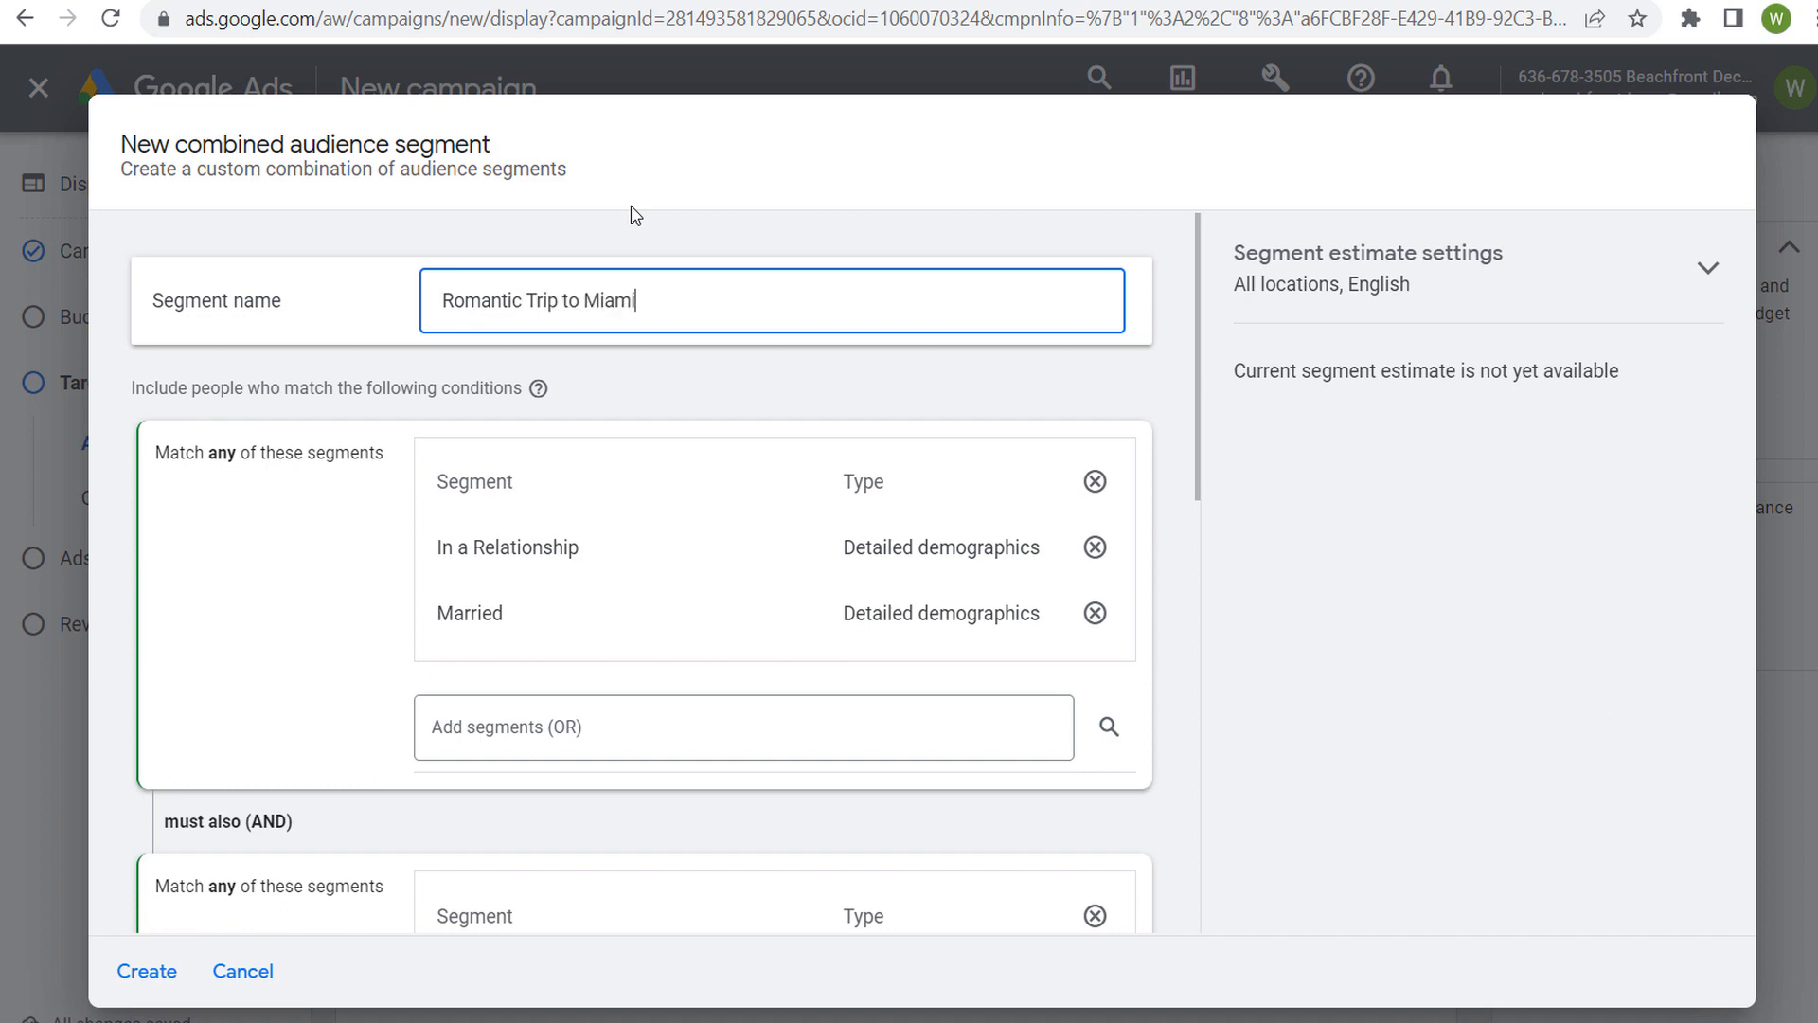
click(170, 616)
scroll(297, 613, down, 8)
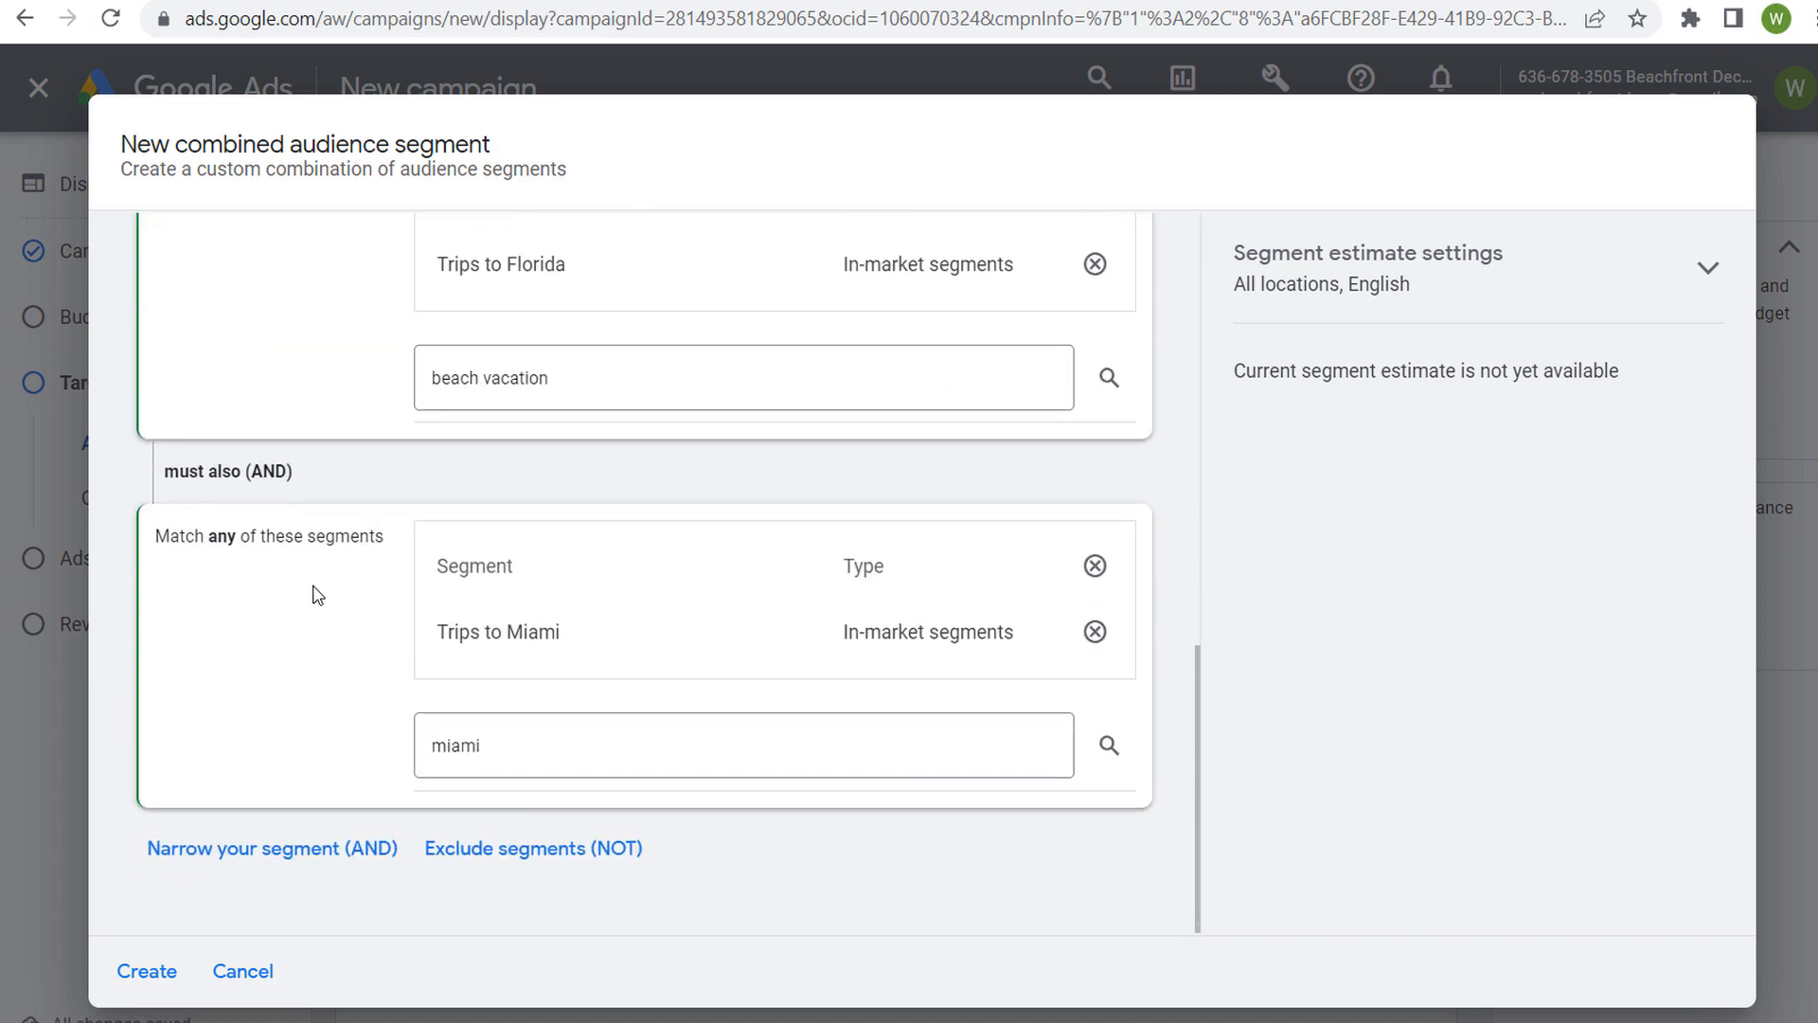
click(150, 972)
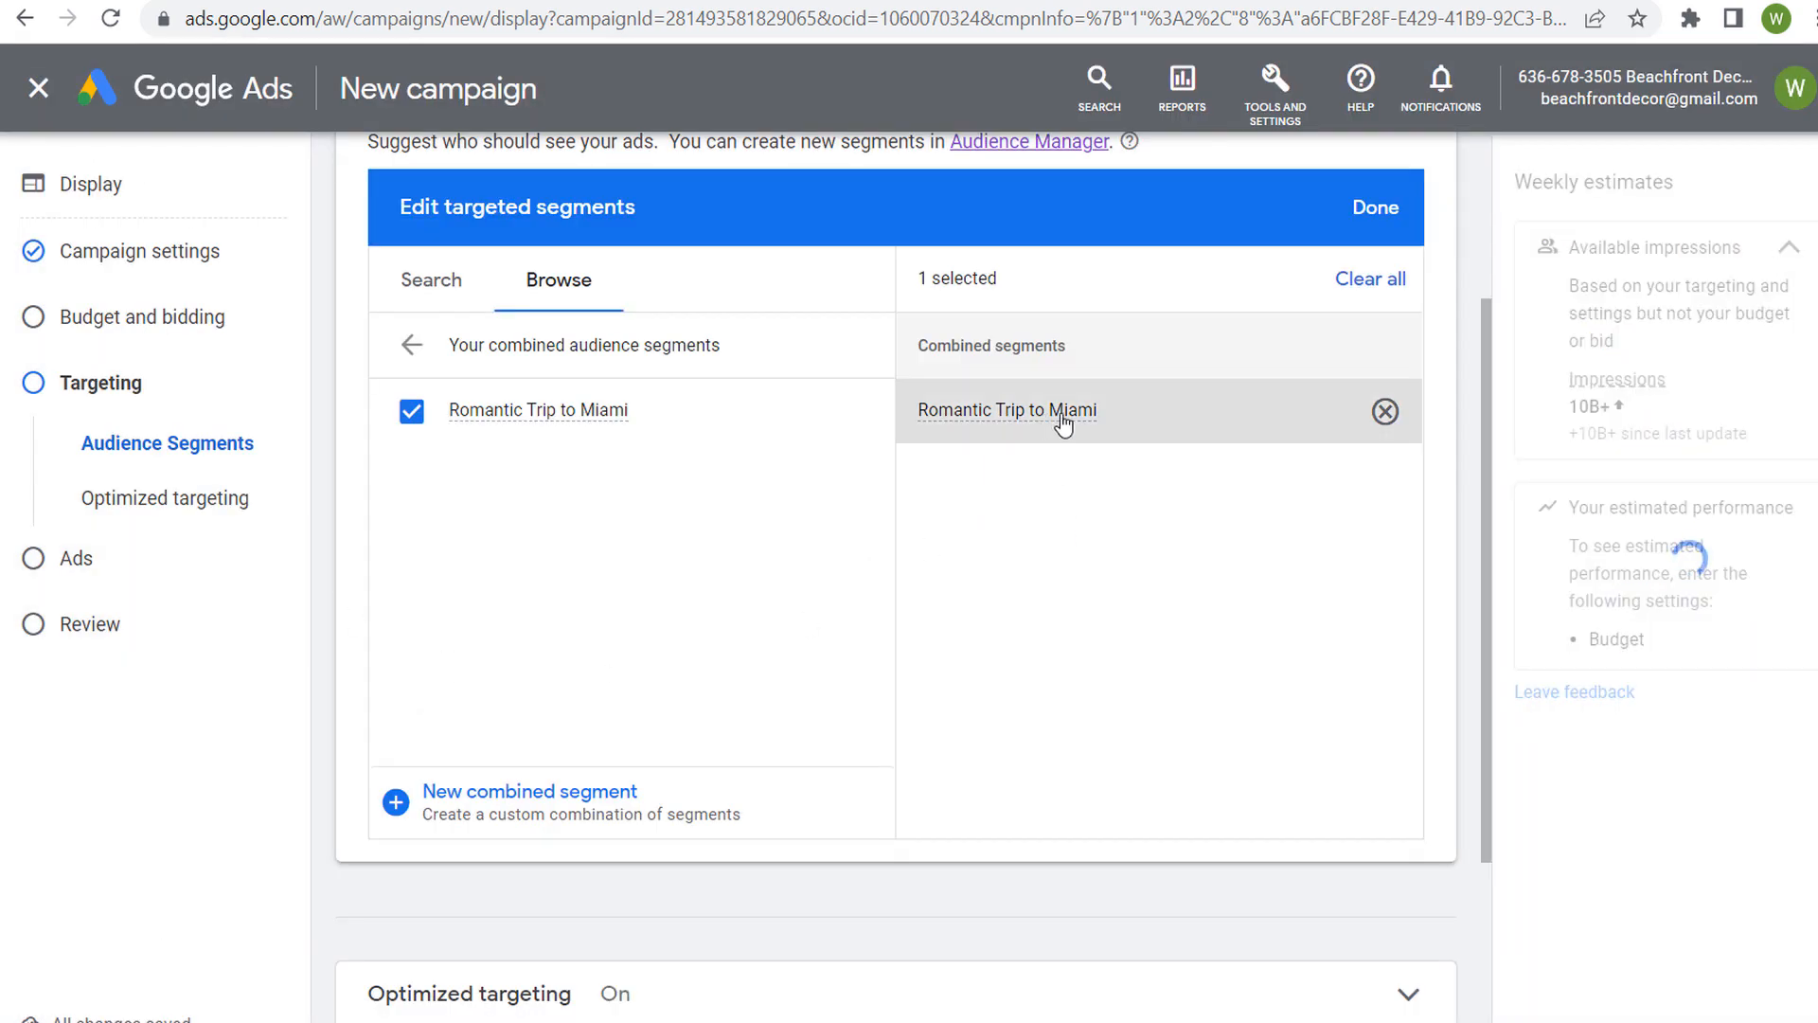
Examine the campaign's available impressions and the weekly impressions estimate for the Romantic Trip to Miami segment
mouse_move(1028, 417)
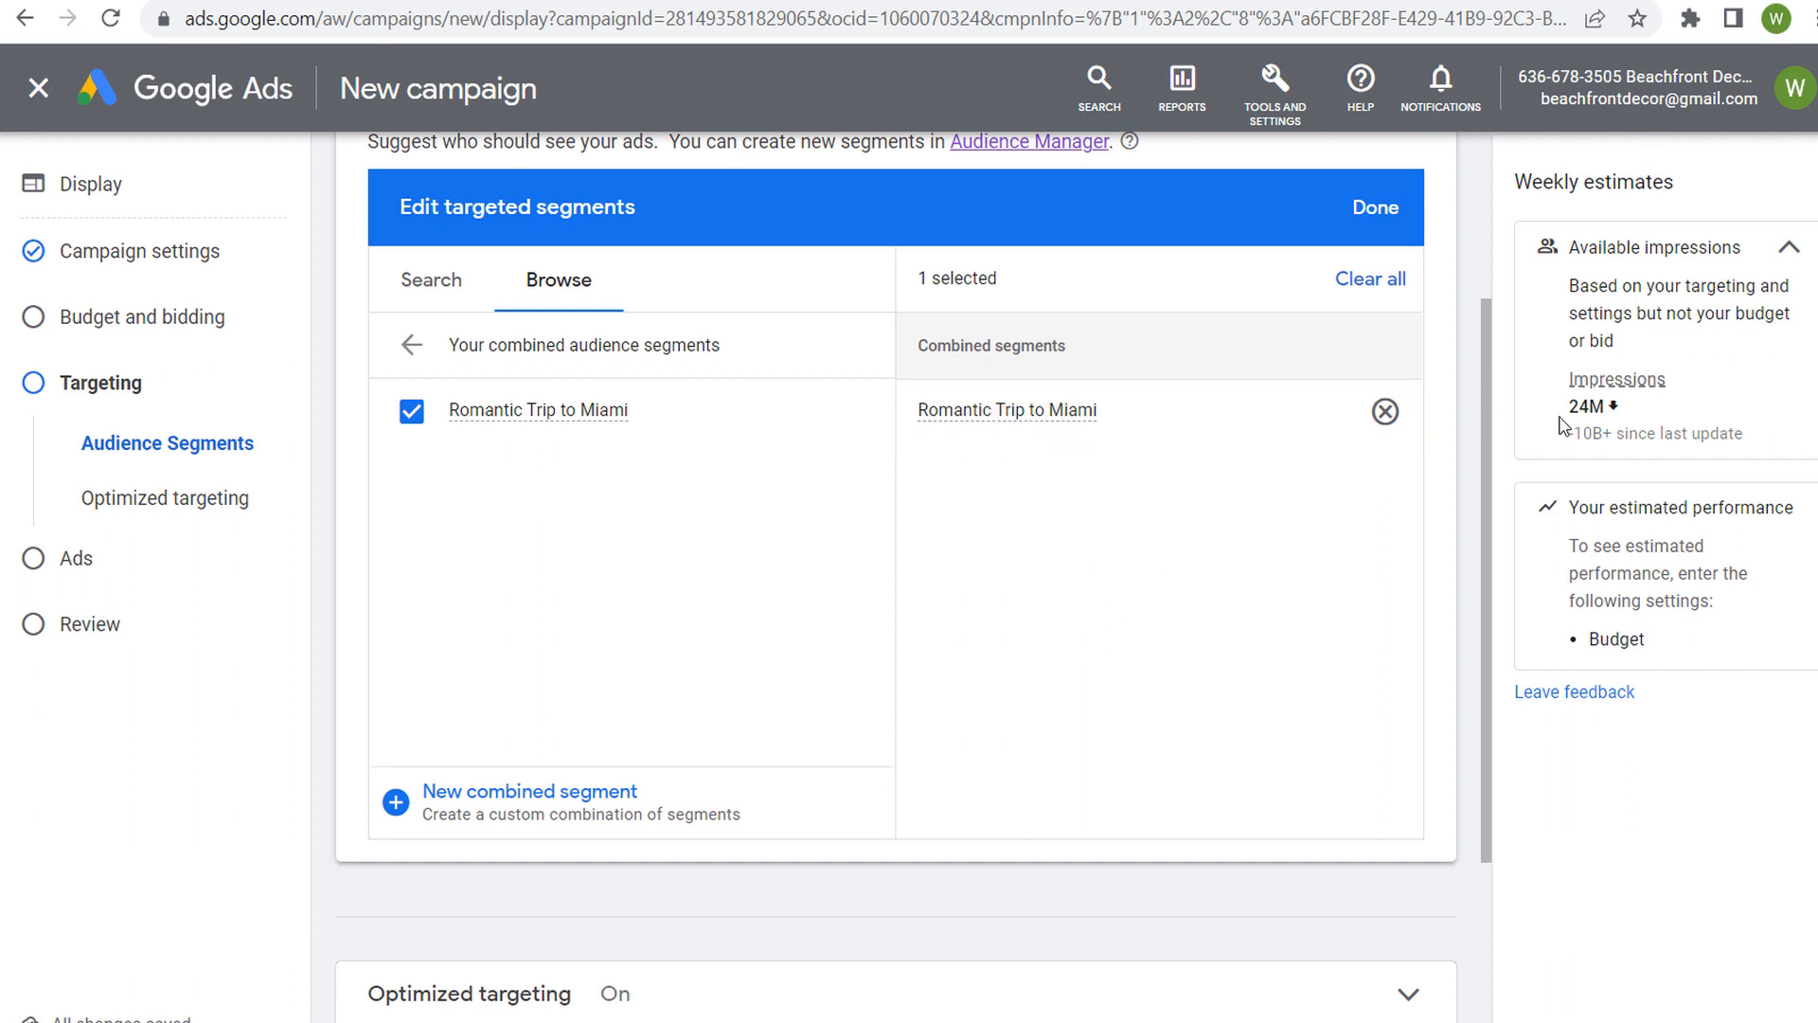
drag(1569, 415, 1603, 408)
click(1687, 437)
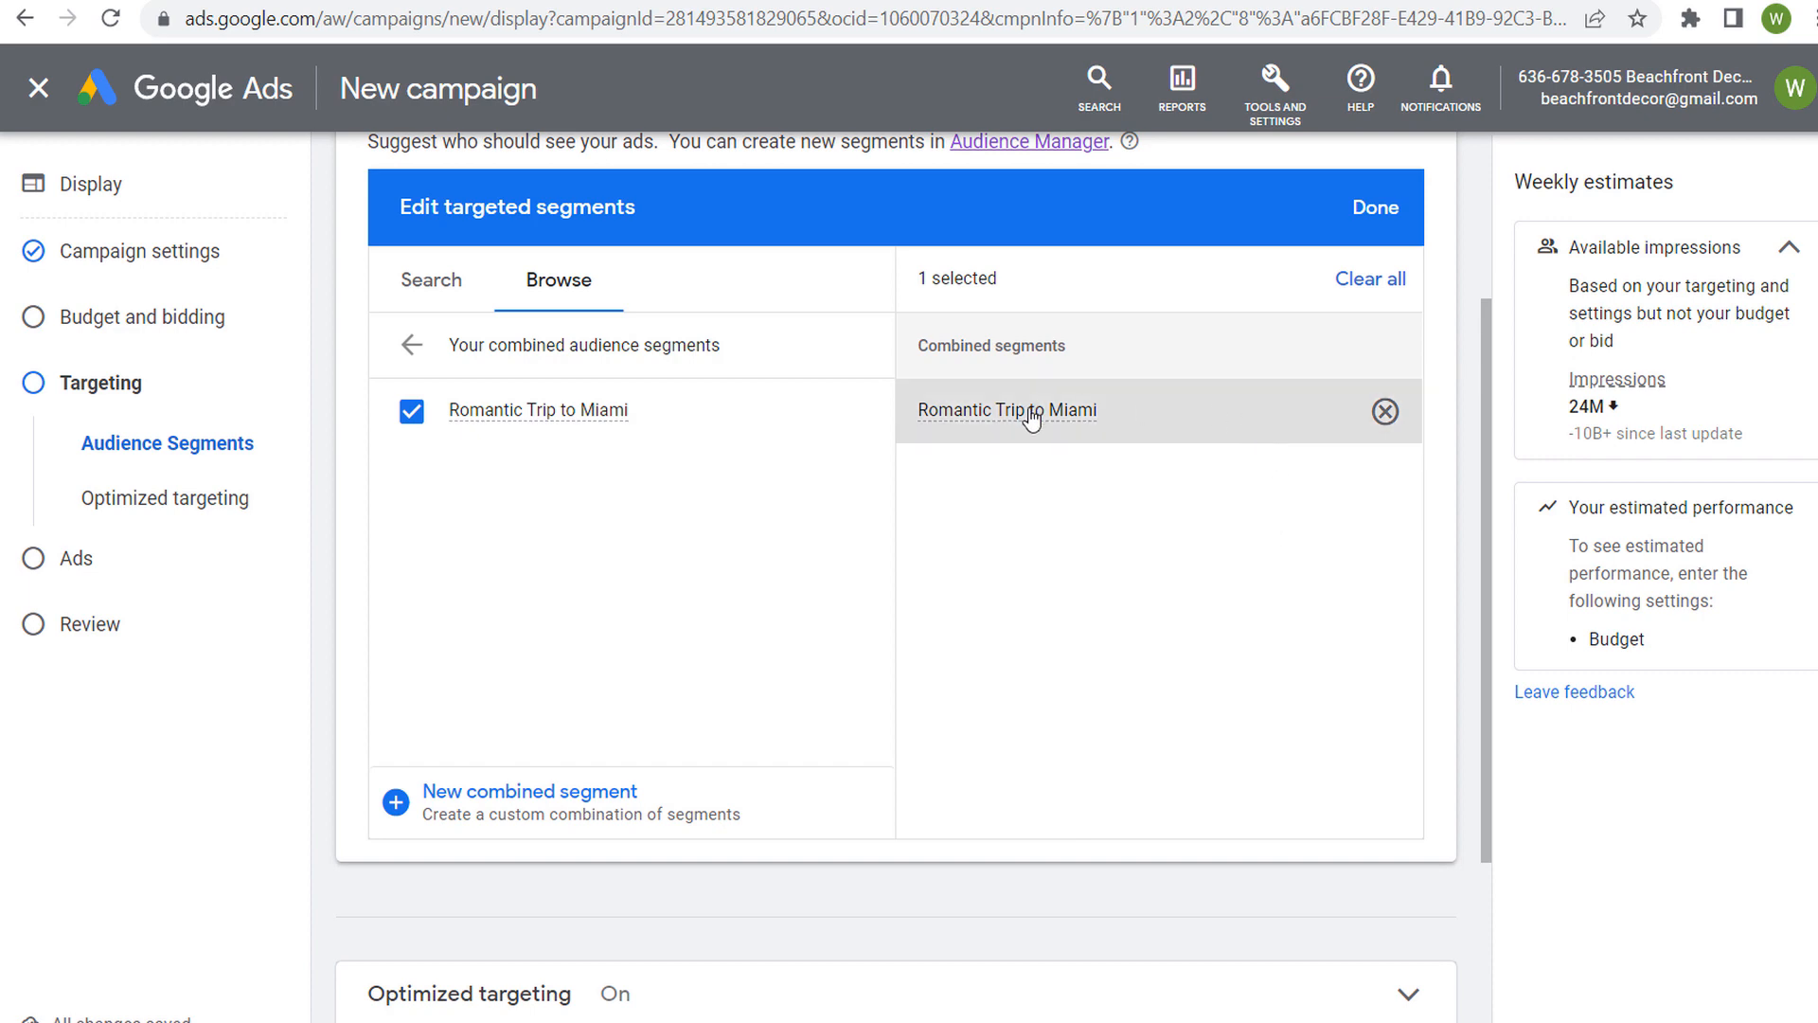
mouse_move(599, 417)
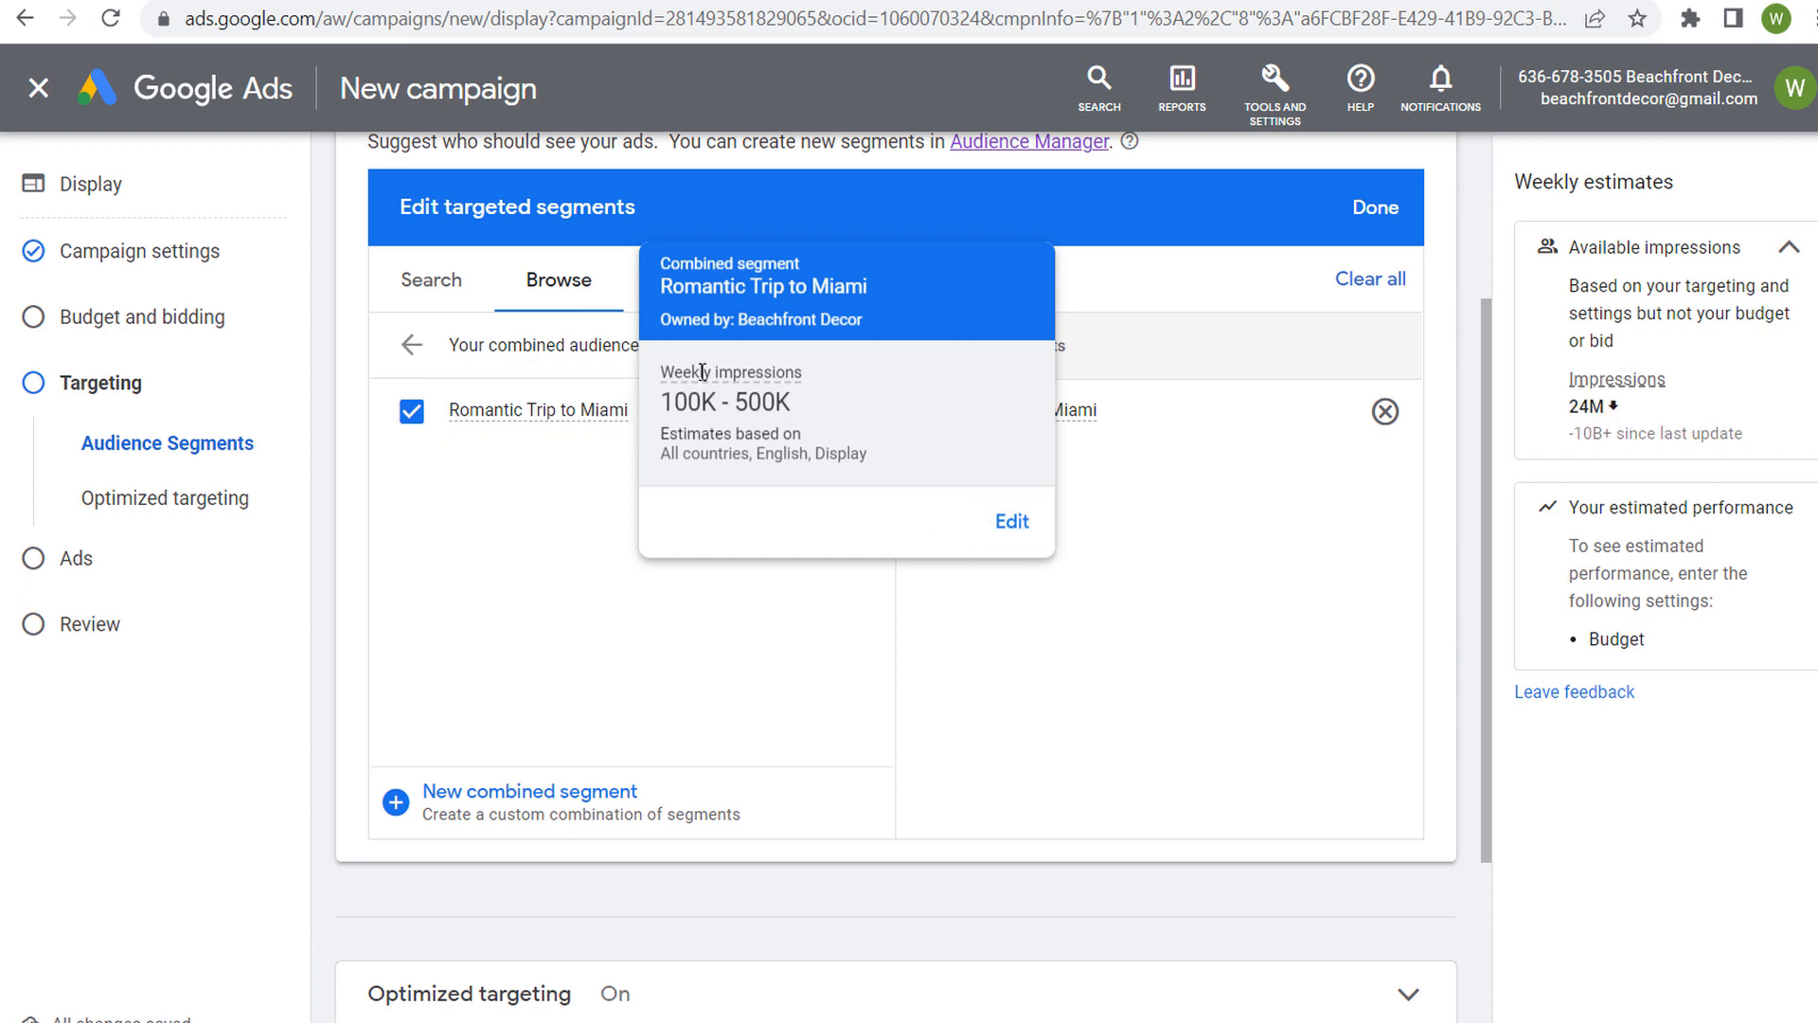
drag(790, 402, 672, 398)
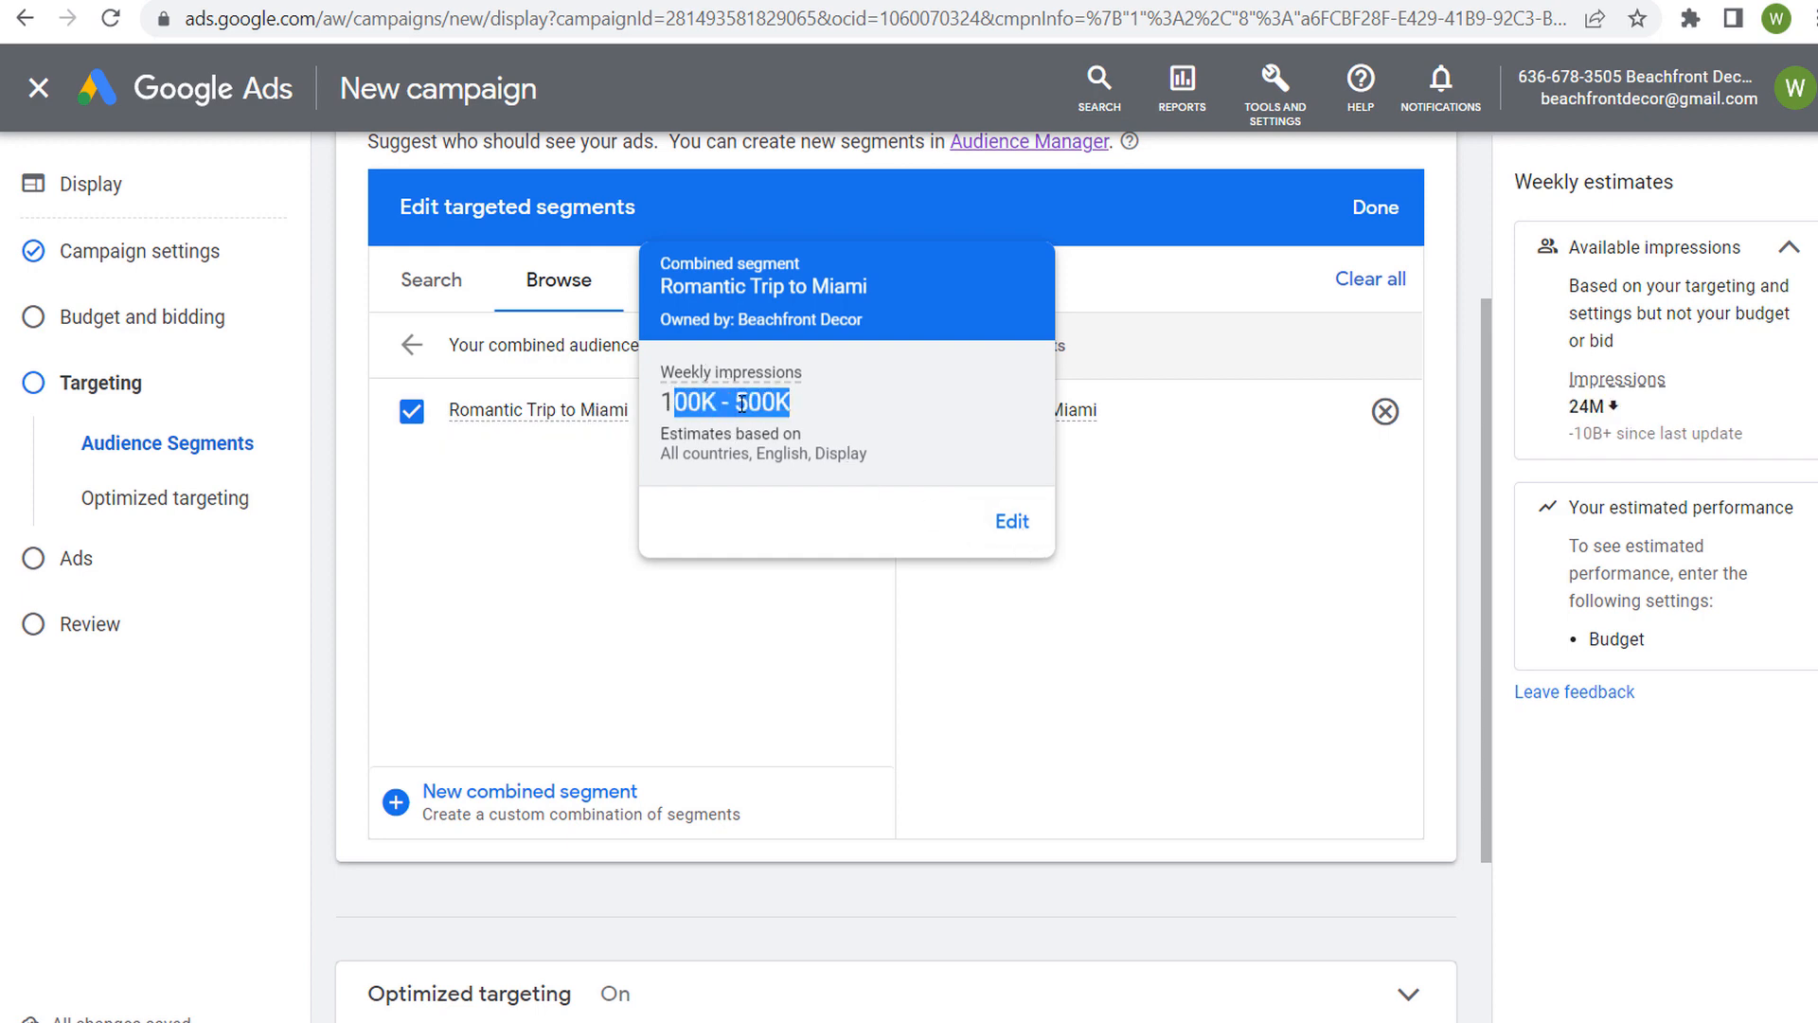
click(903, 417)
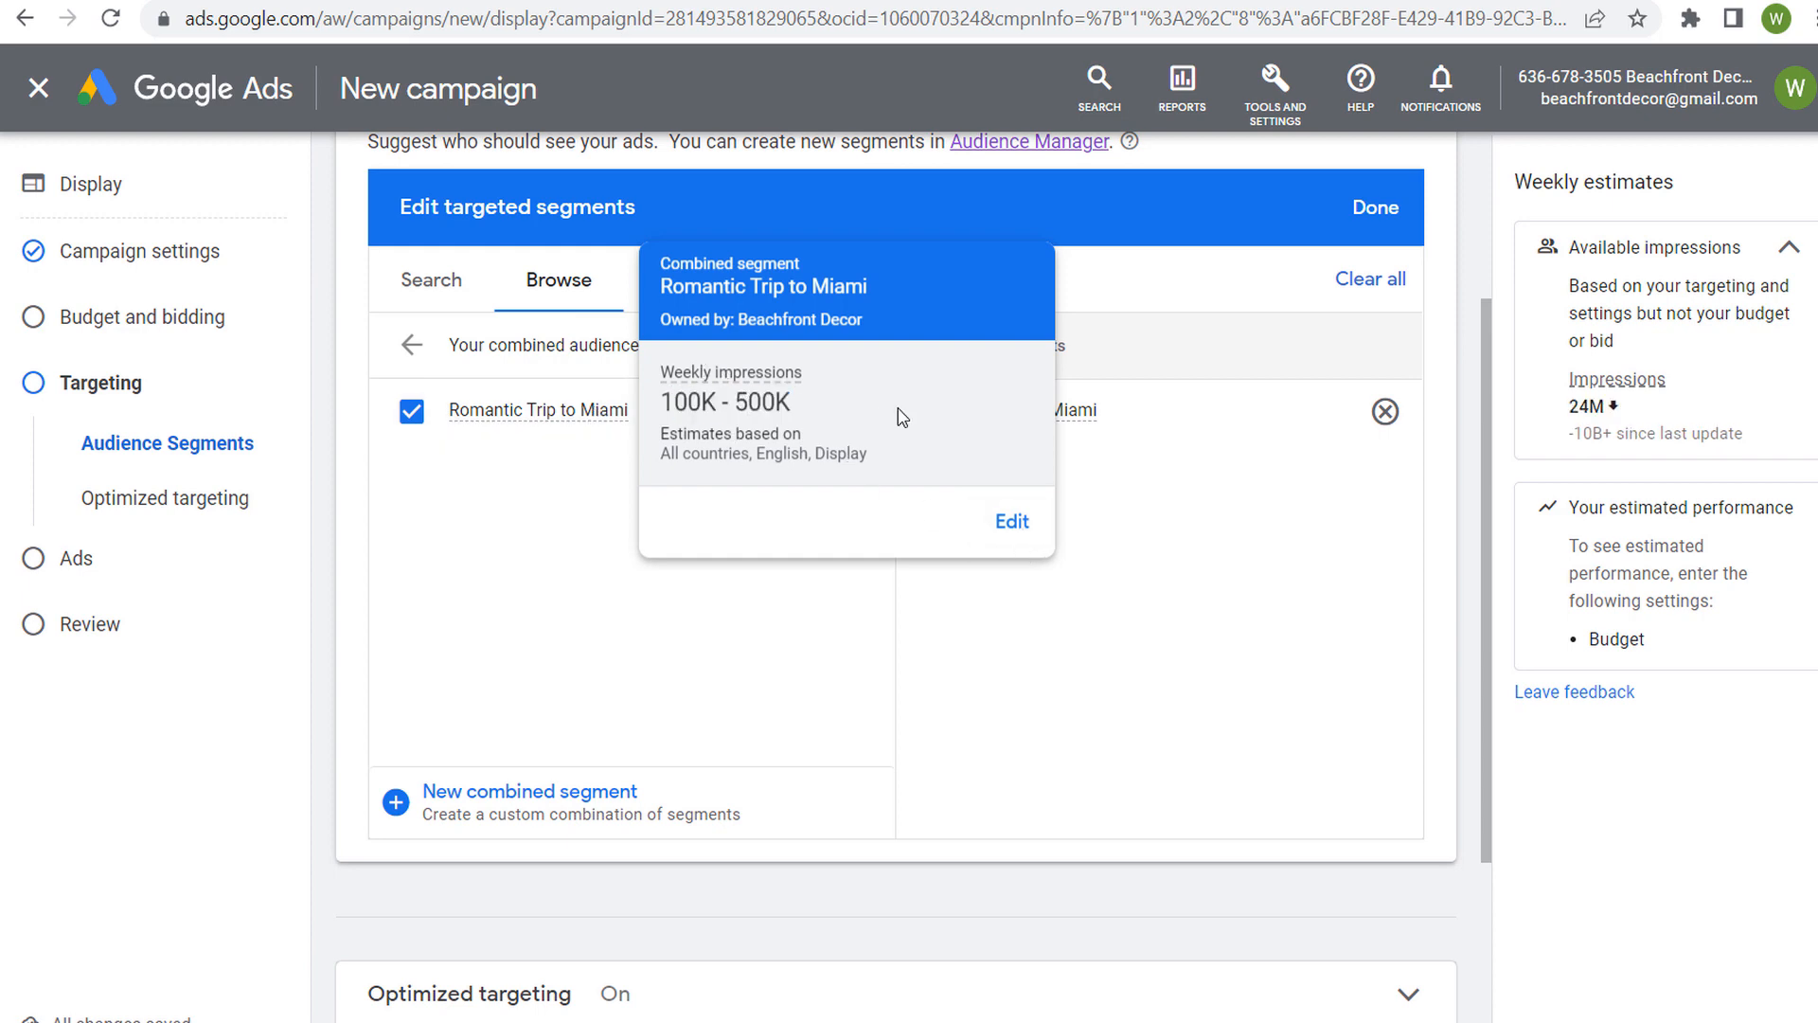
Open the Romantic Trip to Miami segment for editing, review its AND conditions and close it without saving
click(1006, 528)
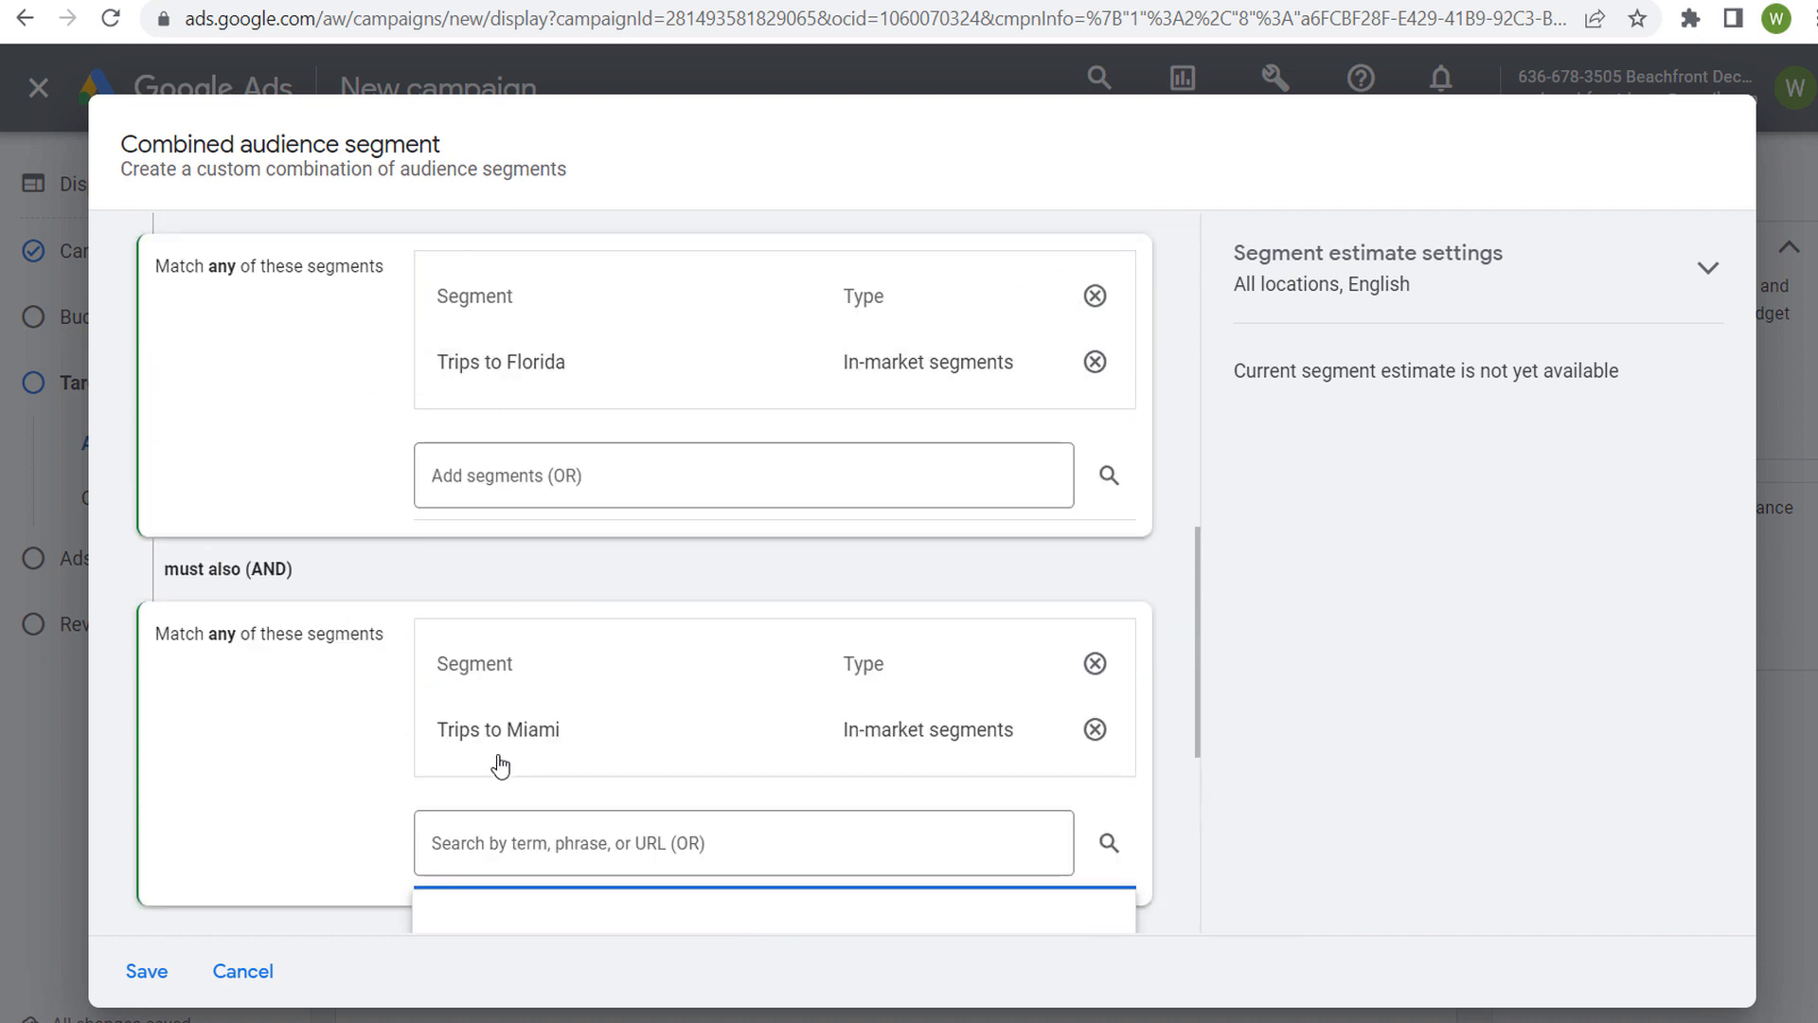
drag(180, 266, 369, 268)
click(362, 383)
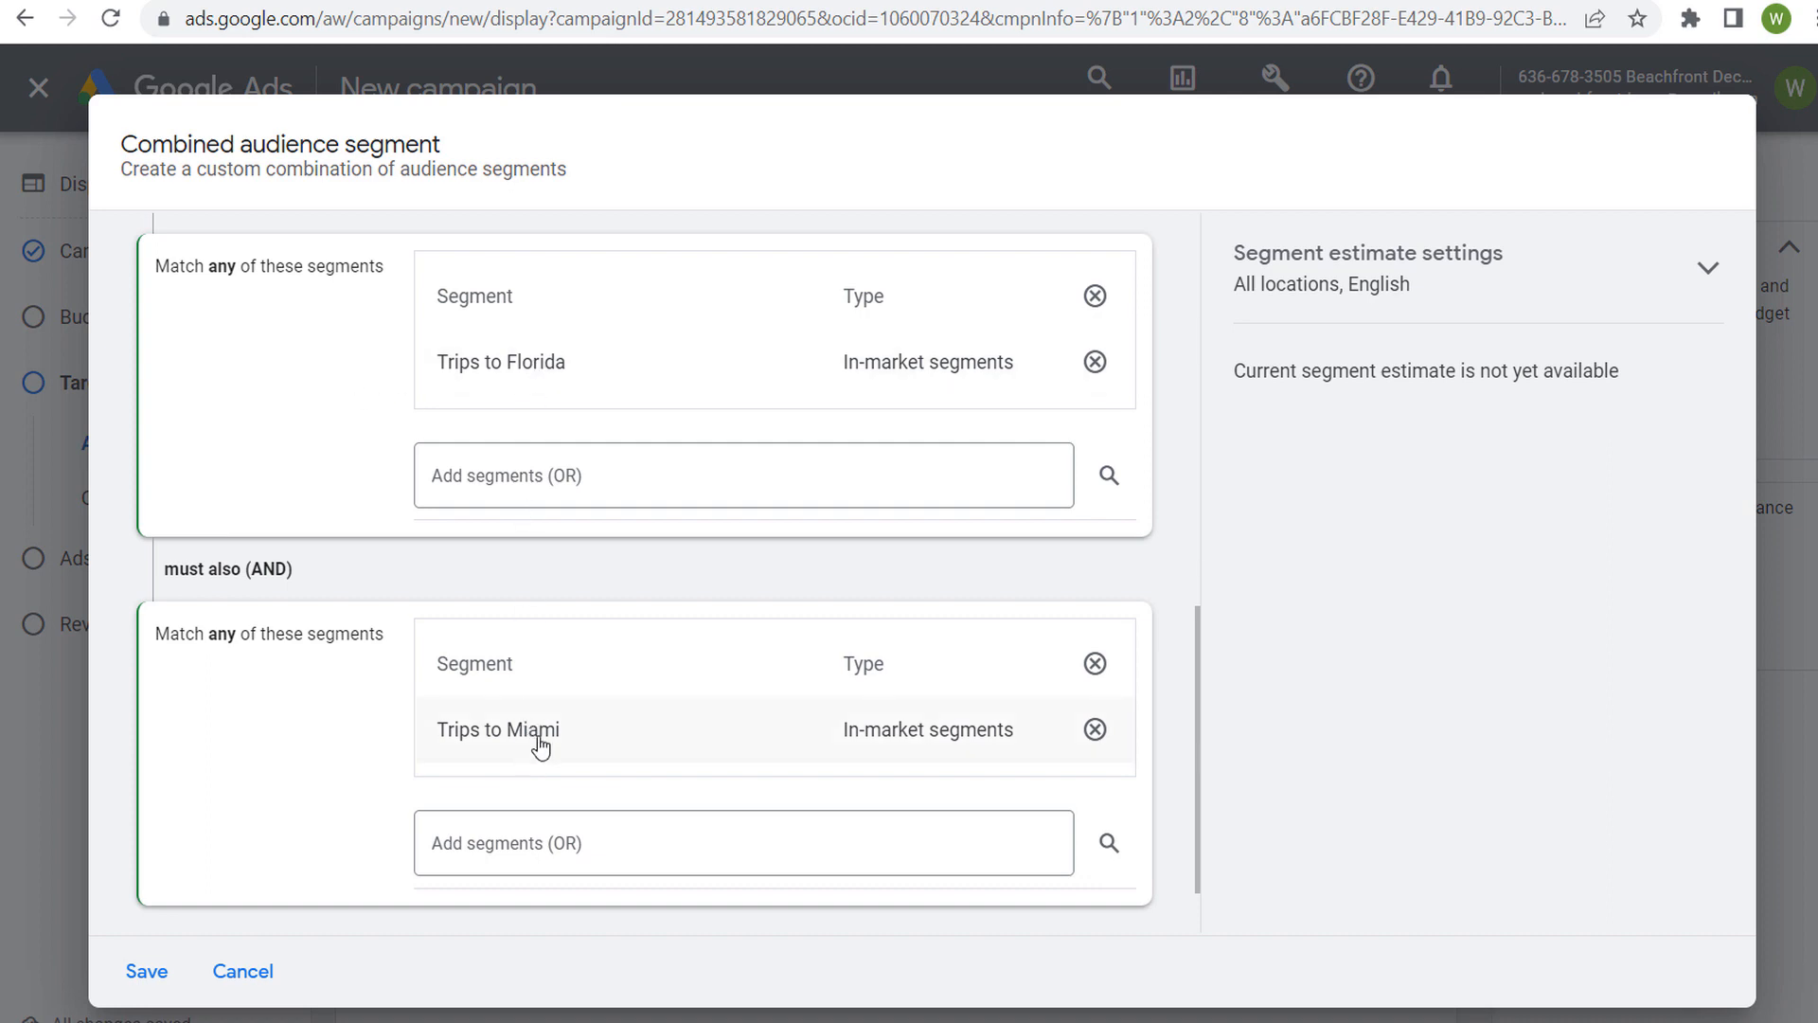
scroll(312, 460, up, 4)
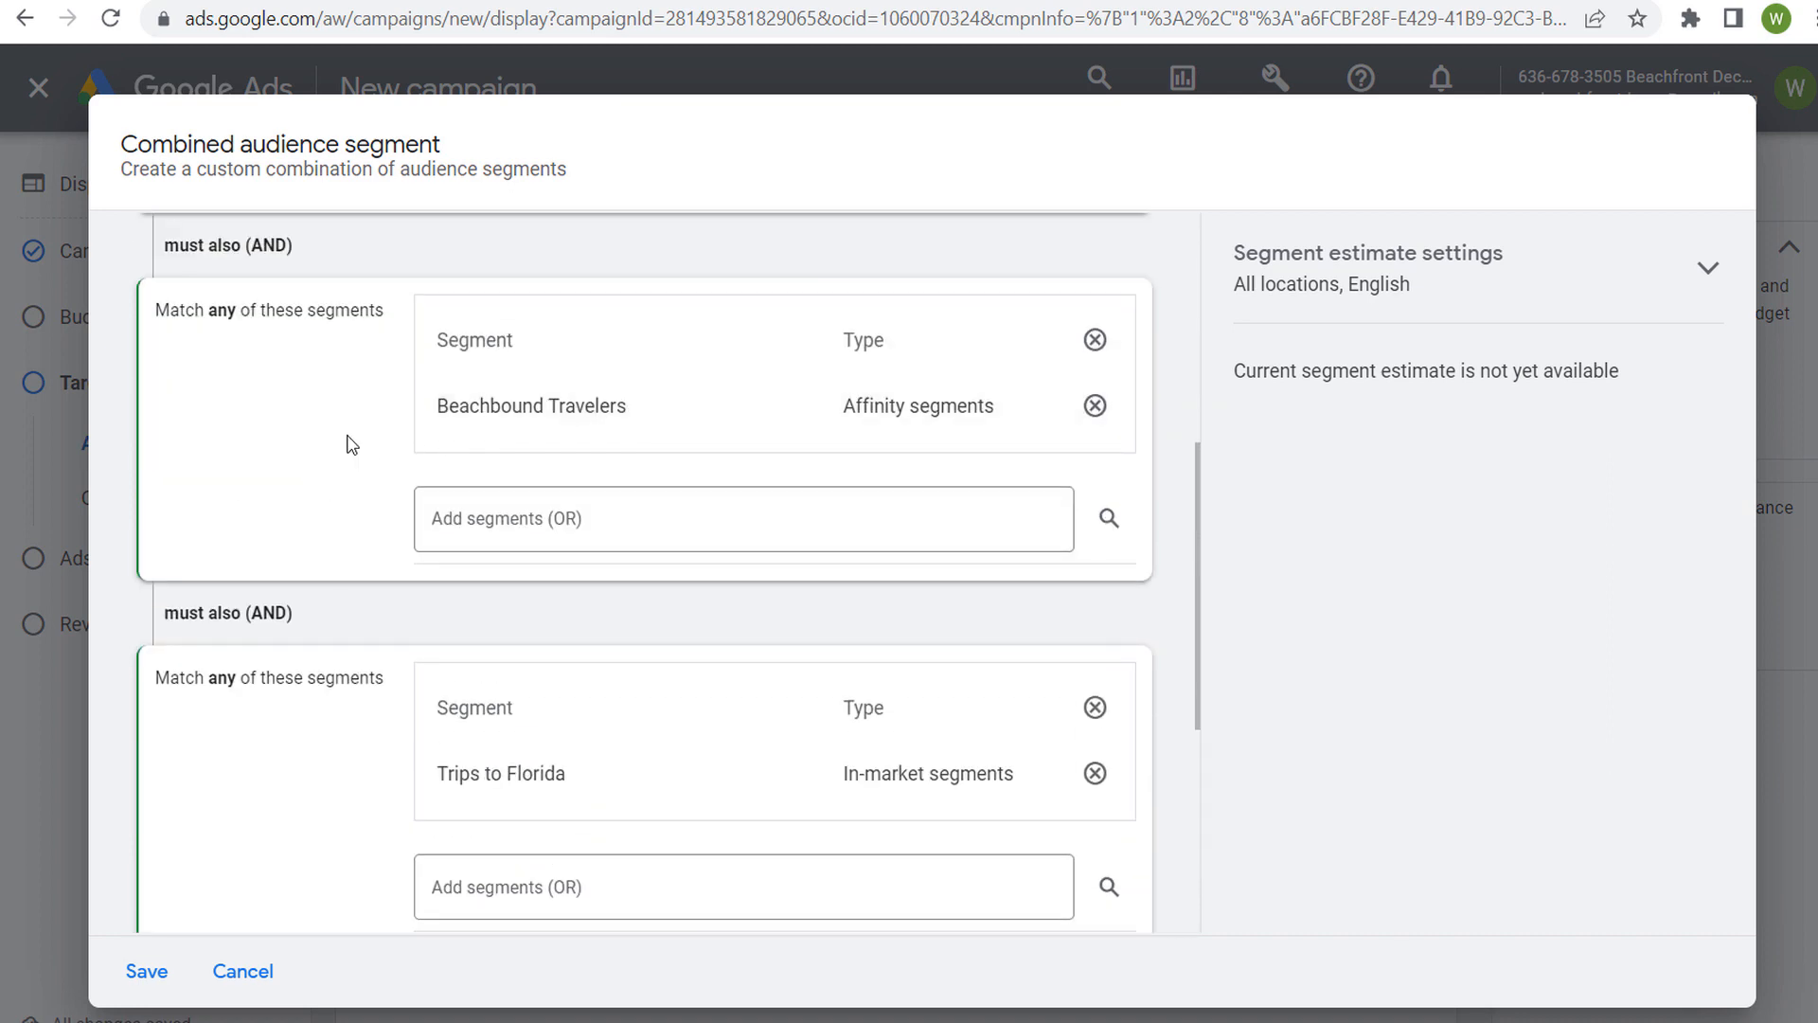
scroll(331, 458, up, 6)
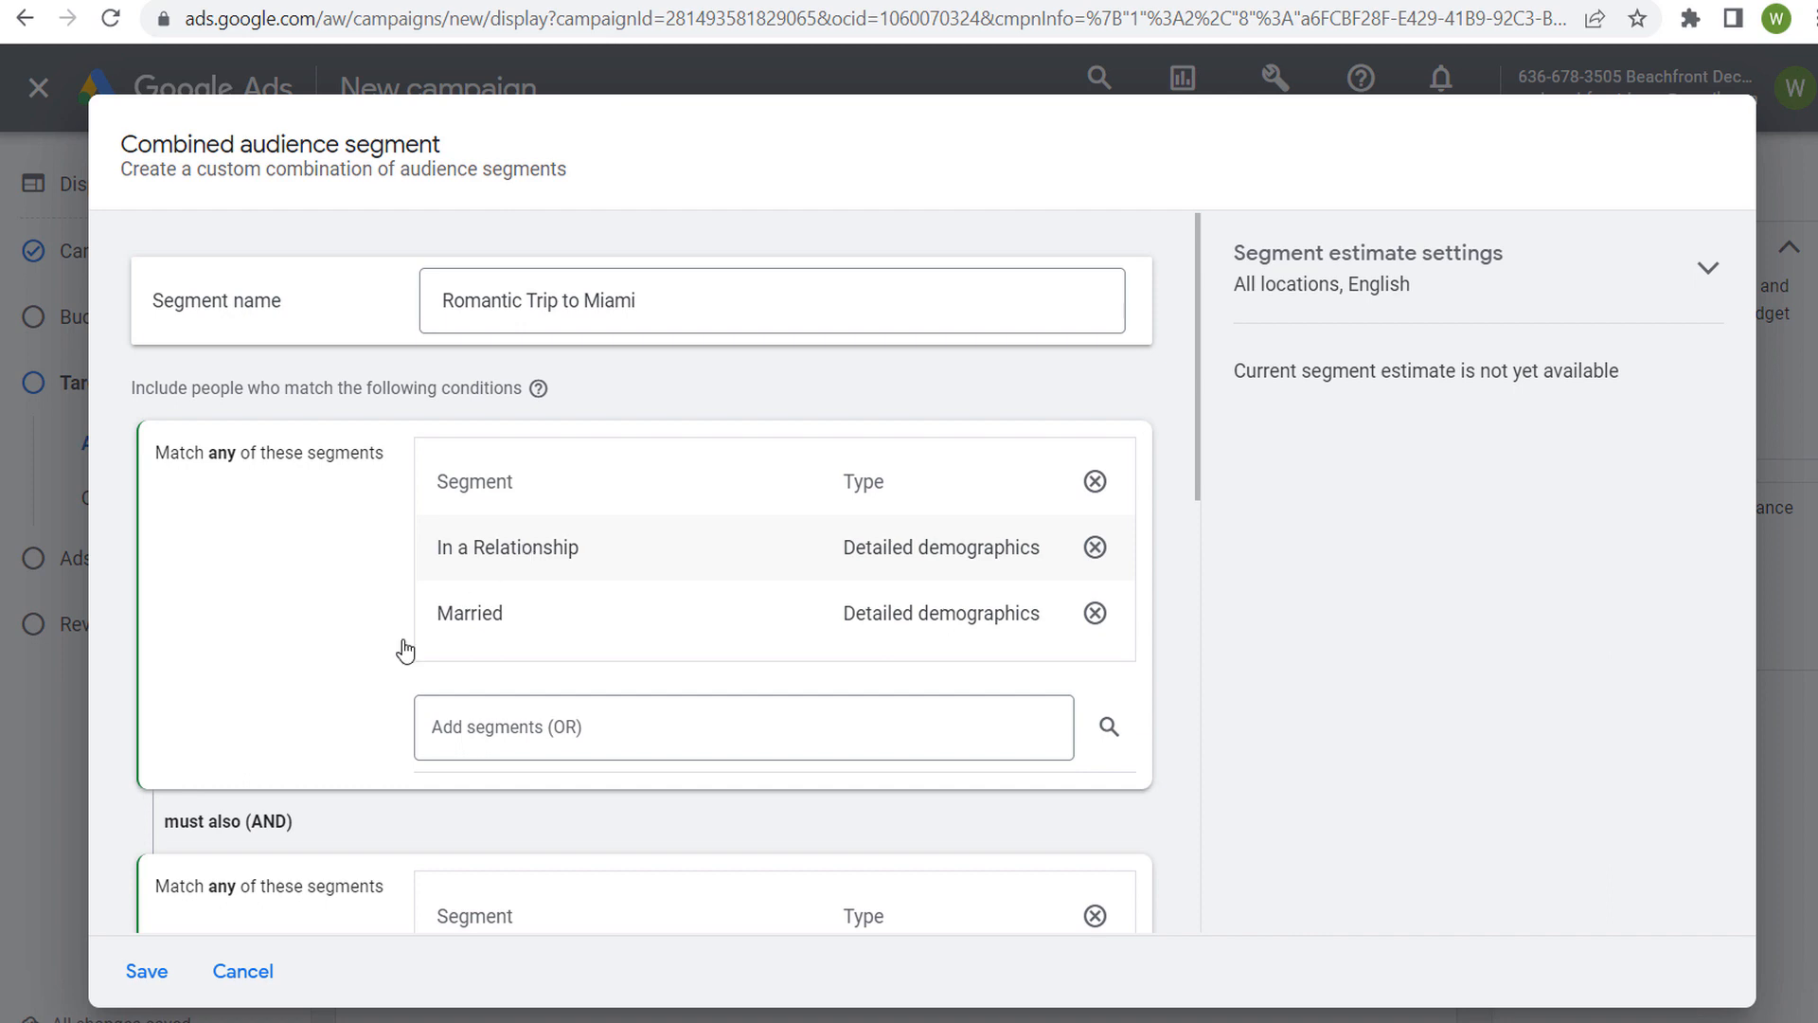
click(244, 972)
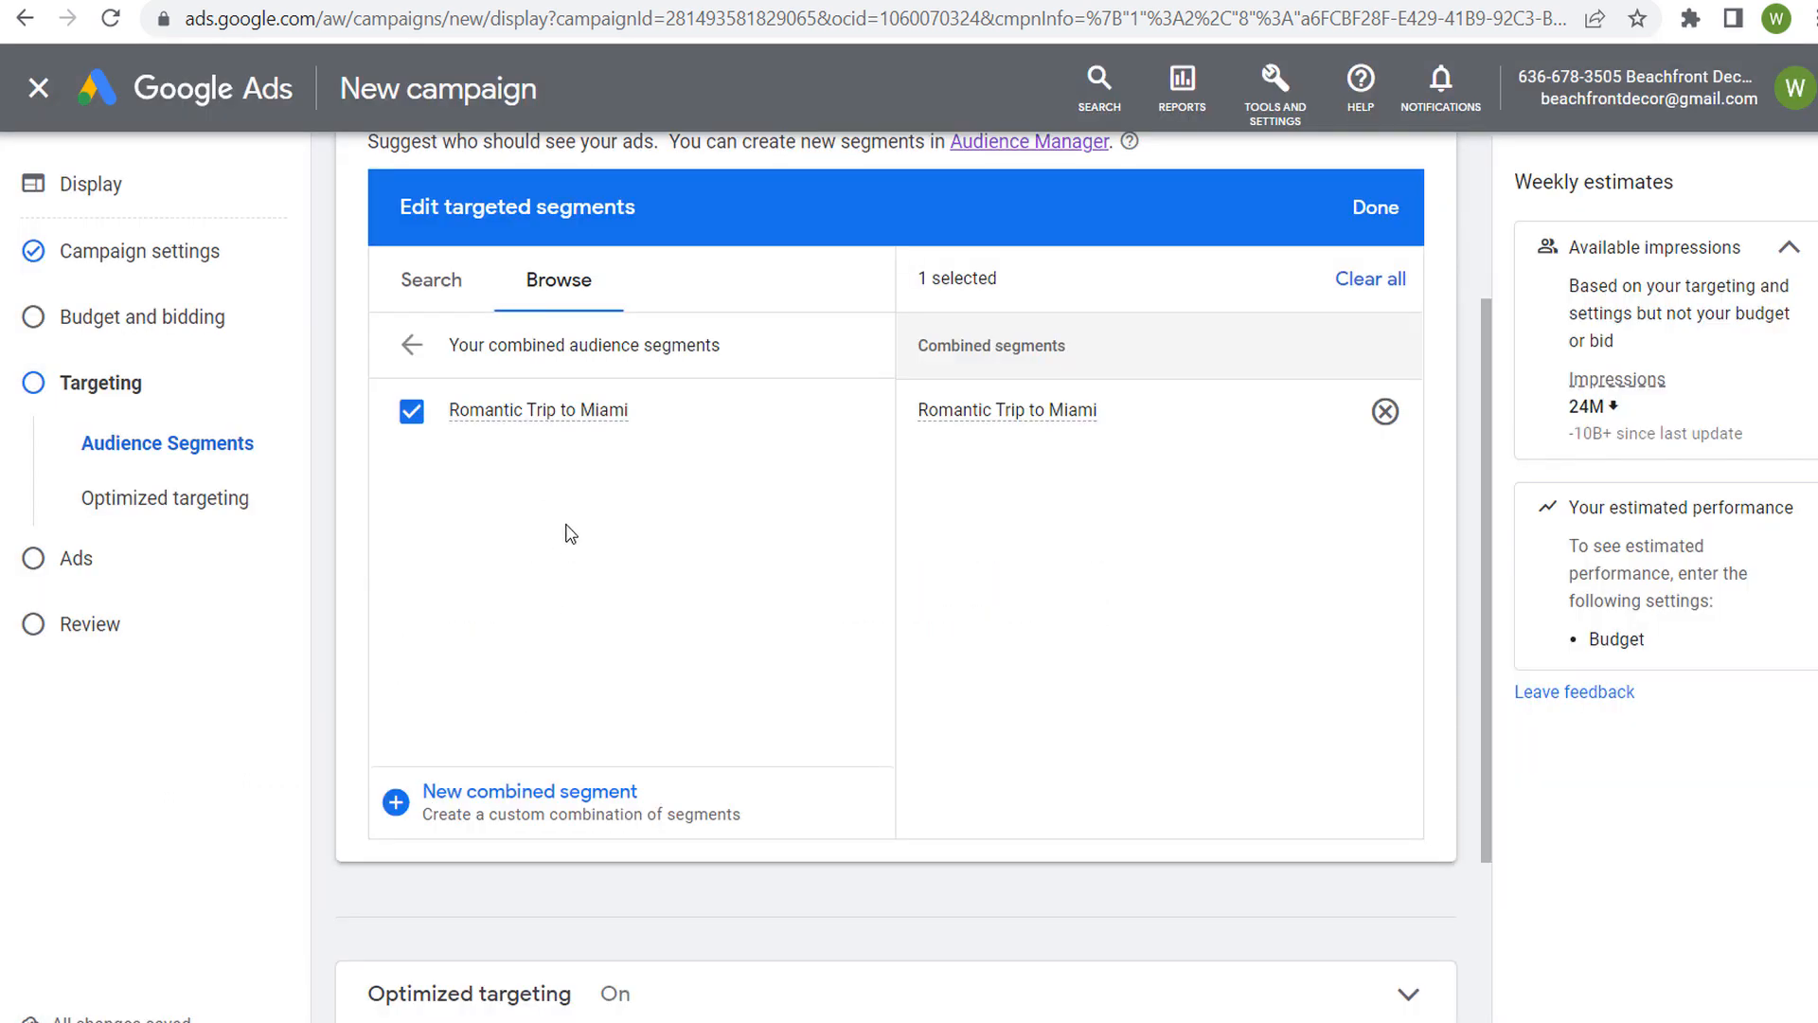
Deselect the Romantic Trip to Miami segment and start a new combined audience segment
click(411, 411)
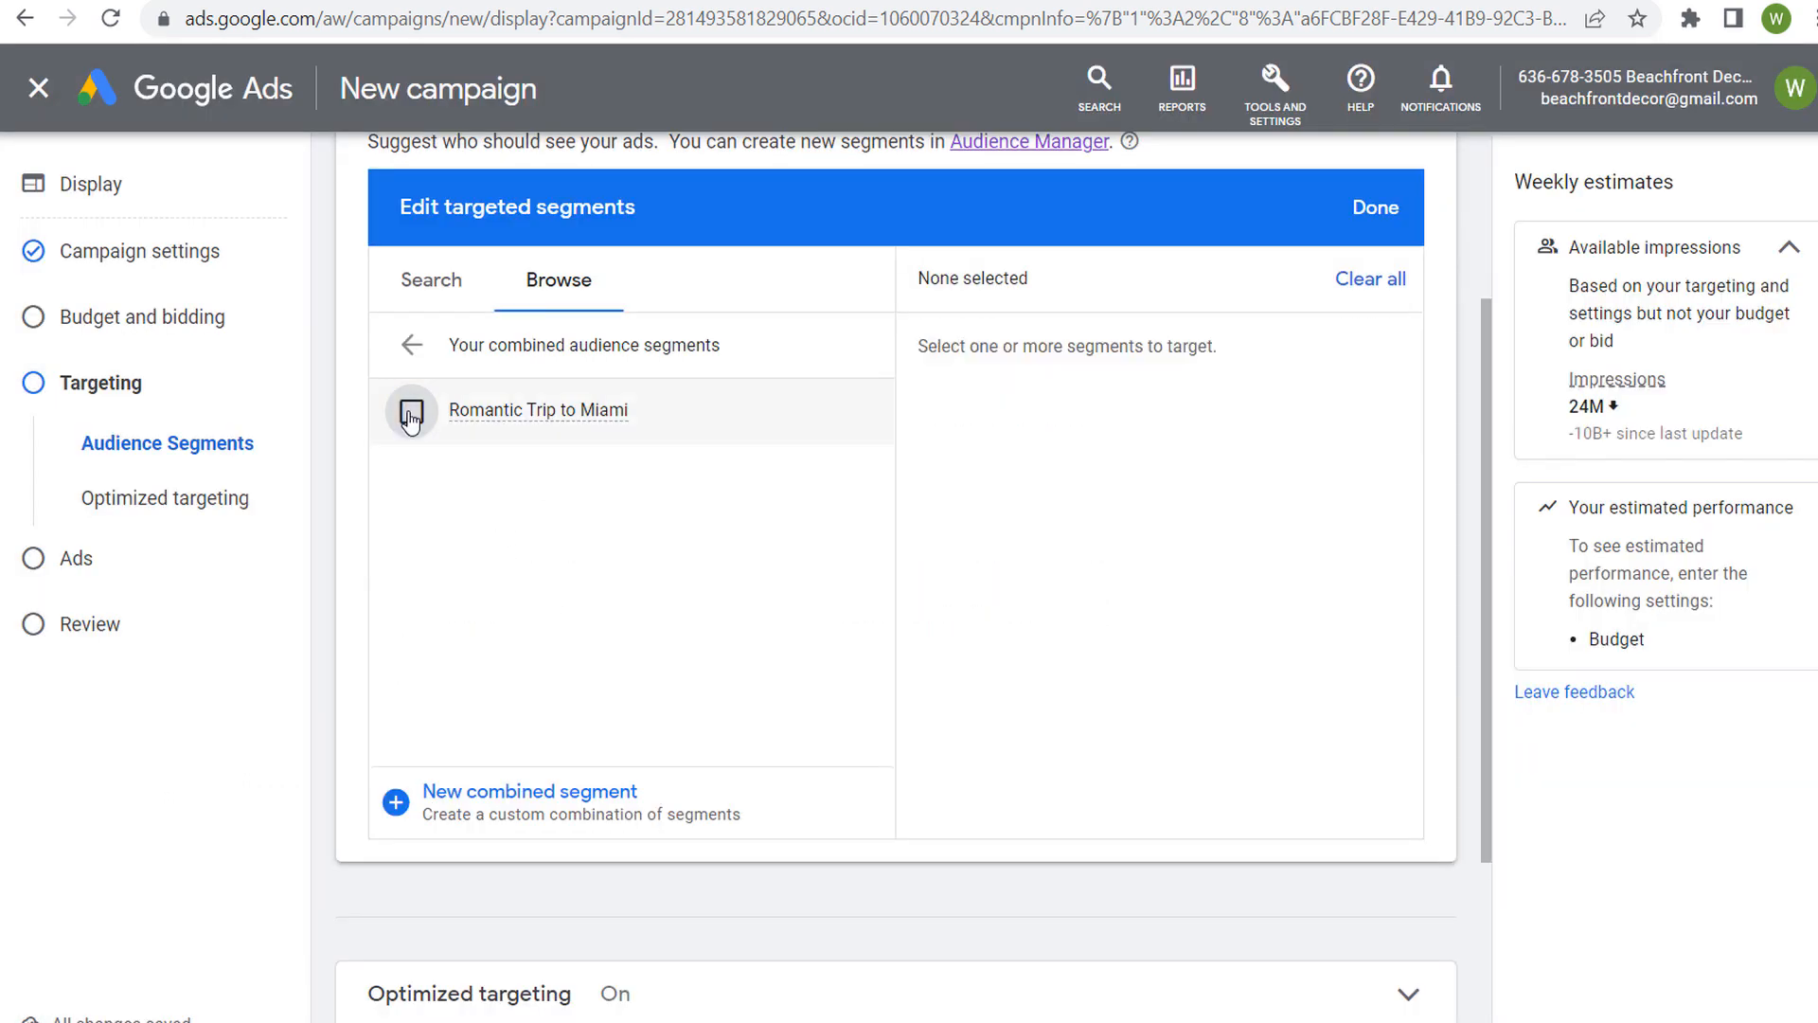
click(398, 803)
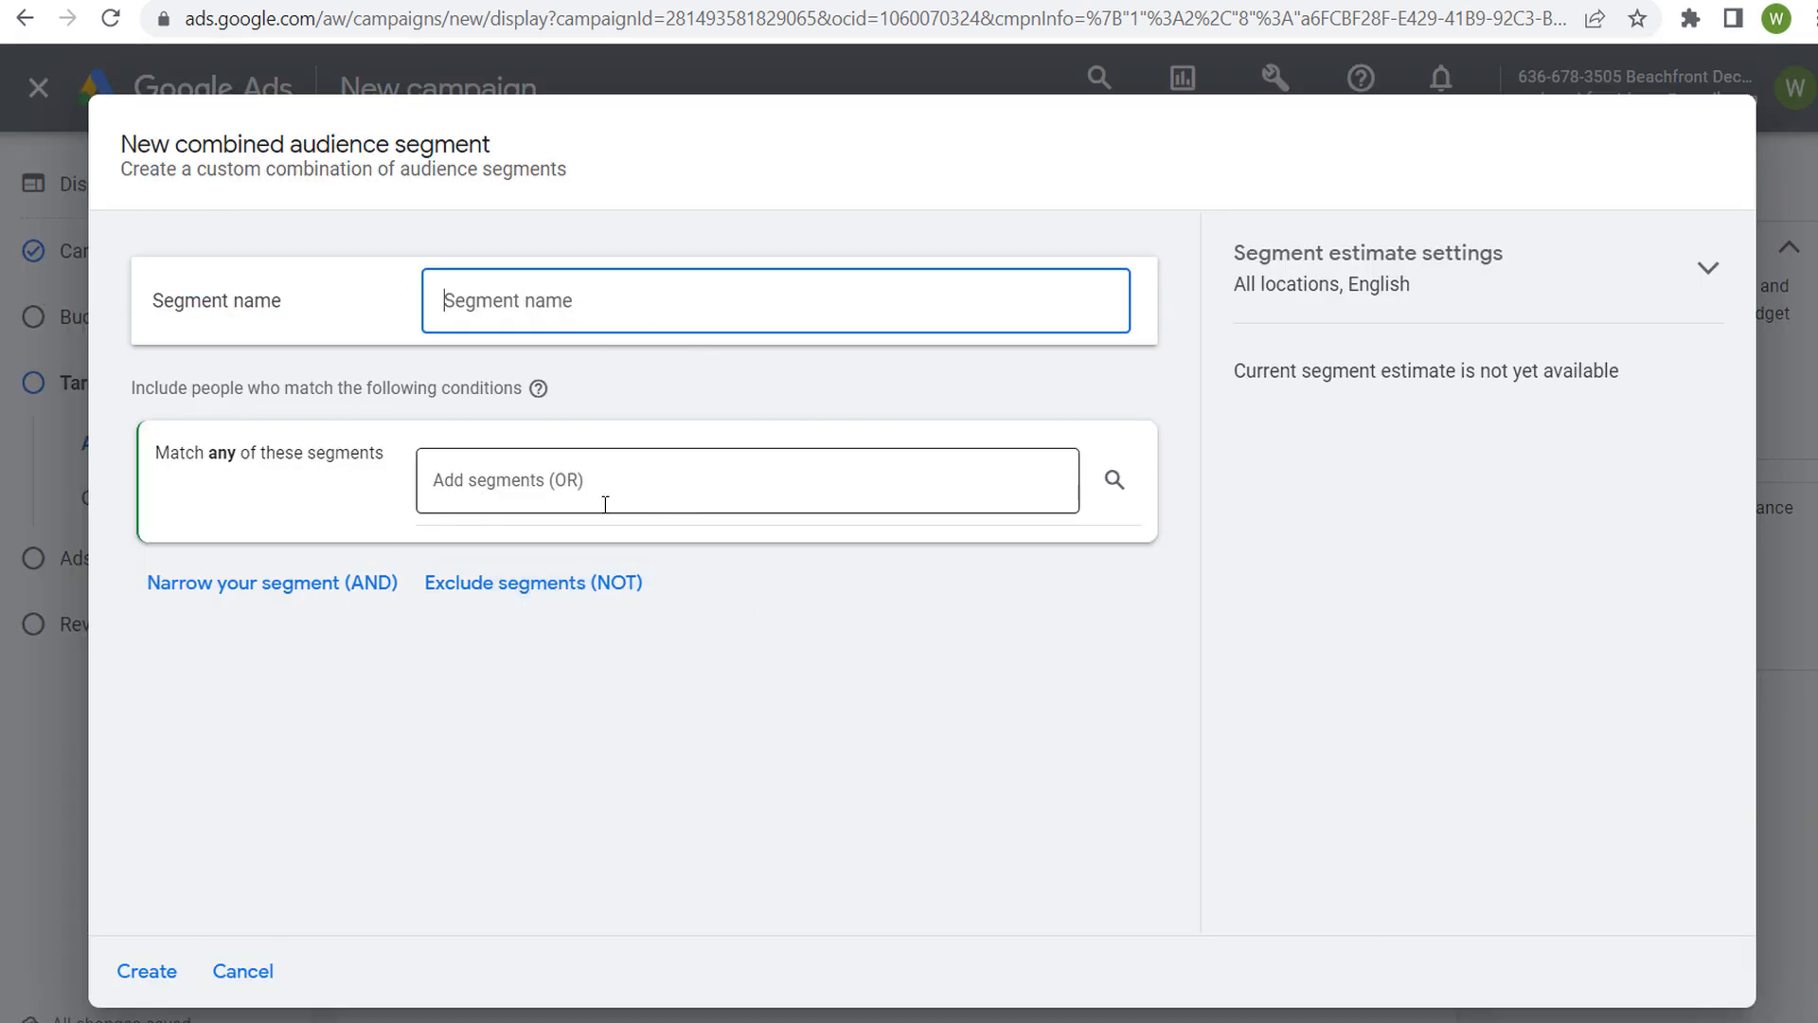
Browse the life events under Moving and include Moving Soon in the first condition of the new combined segment
click(566, 485)
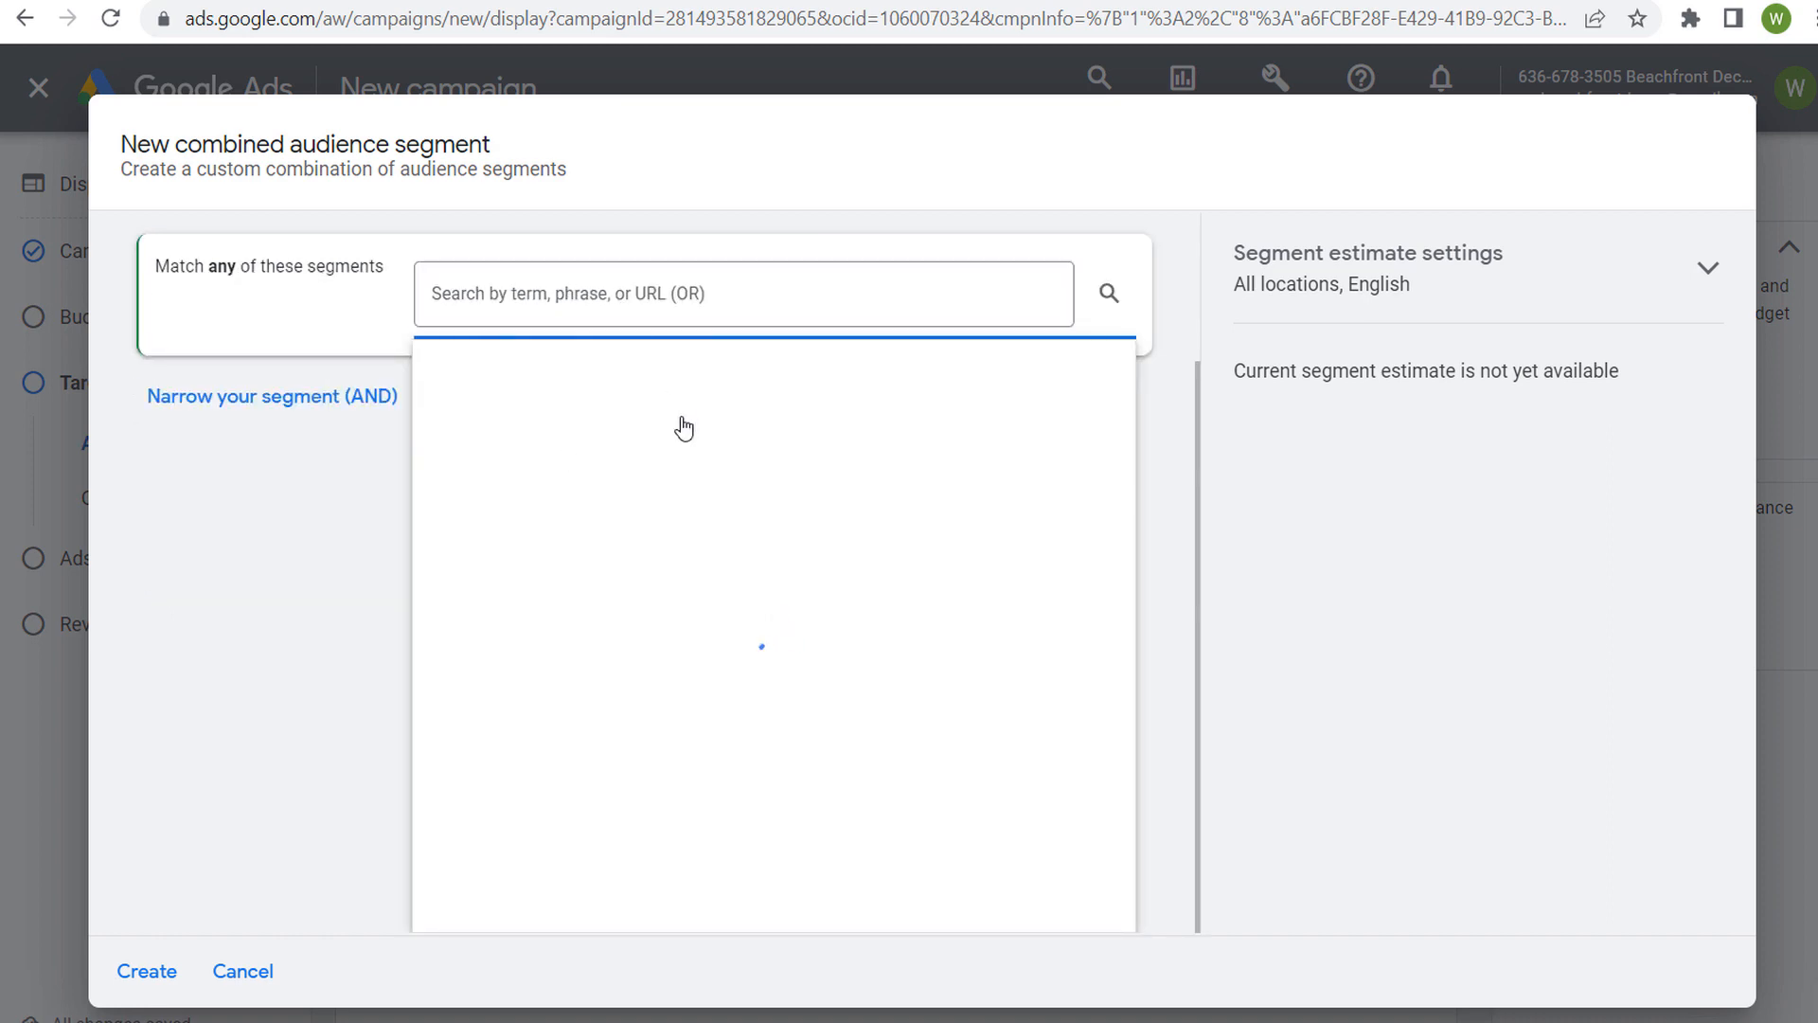
click(609, 389)
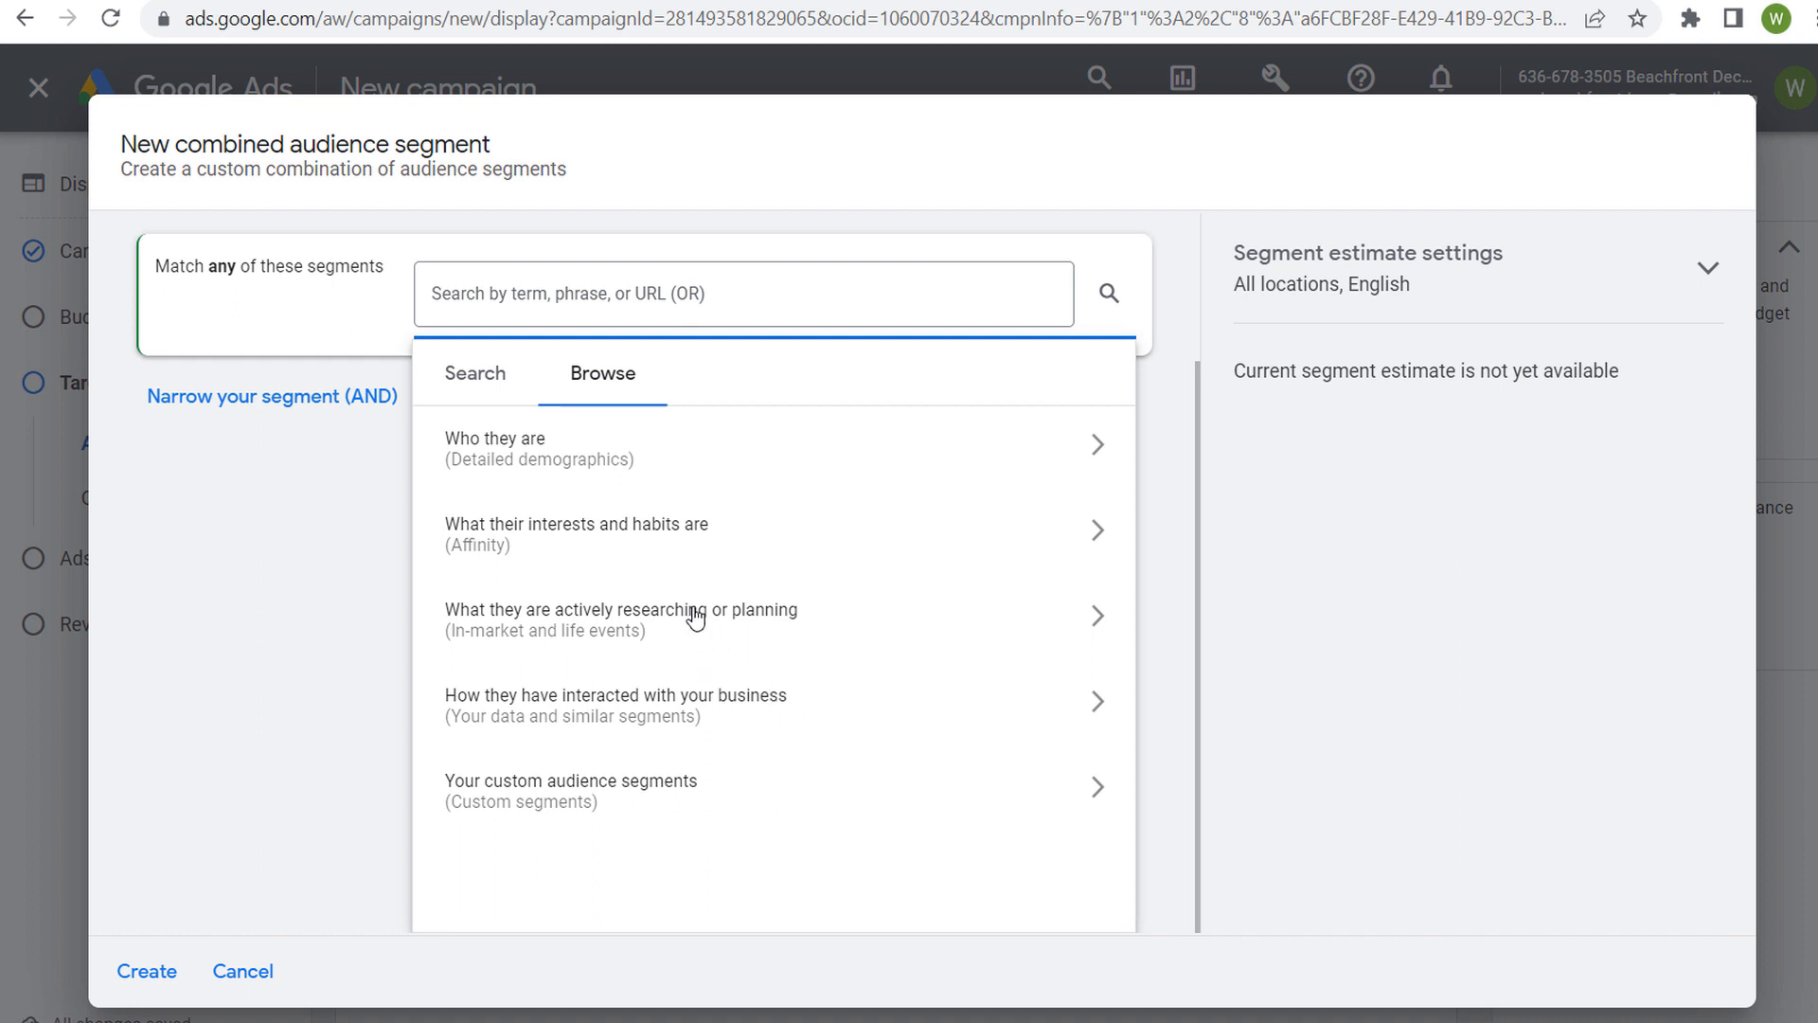
click(826, 625)
click(897, 596)
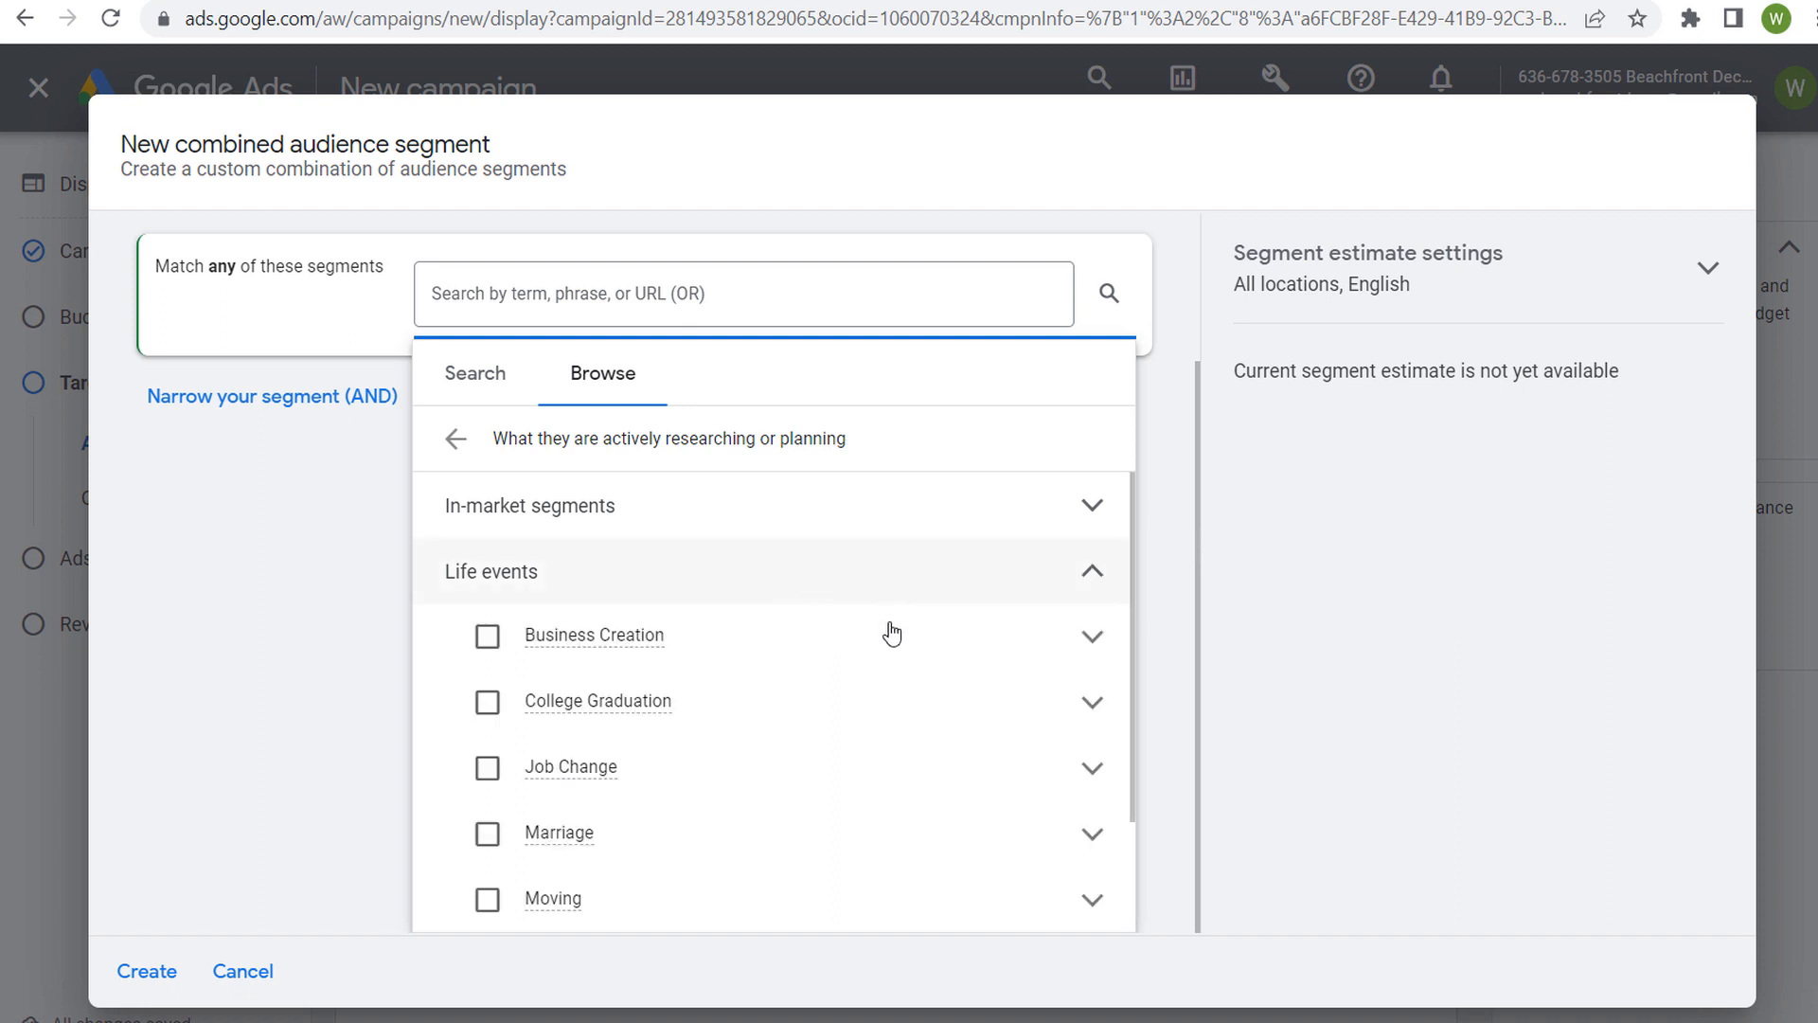
scroll(864, 700, down, 3)
click(1096, 766)
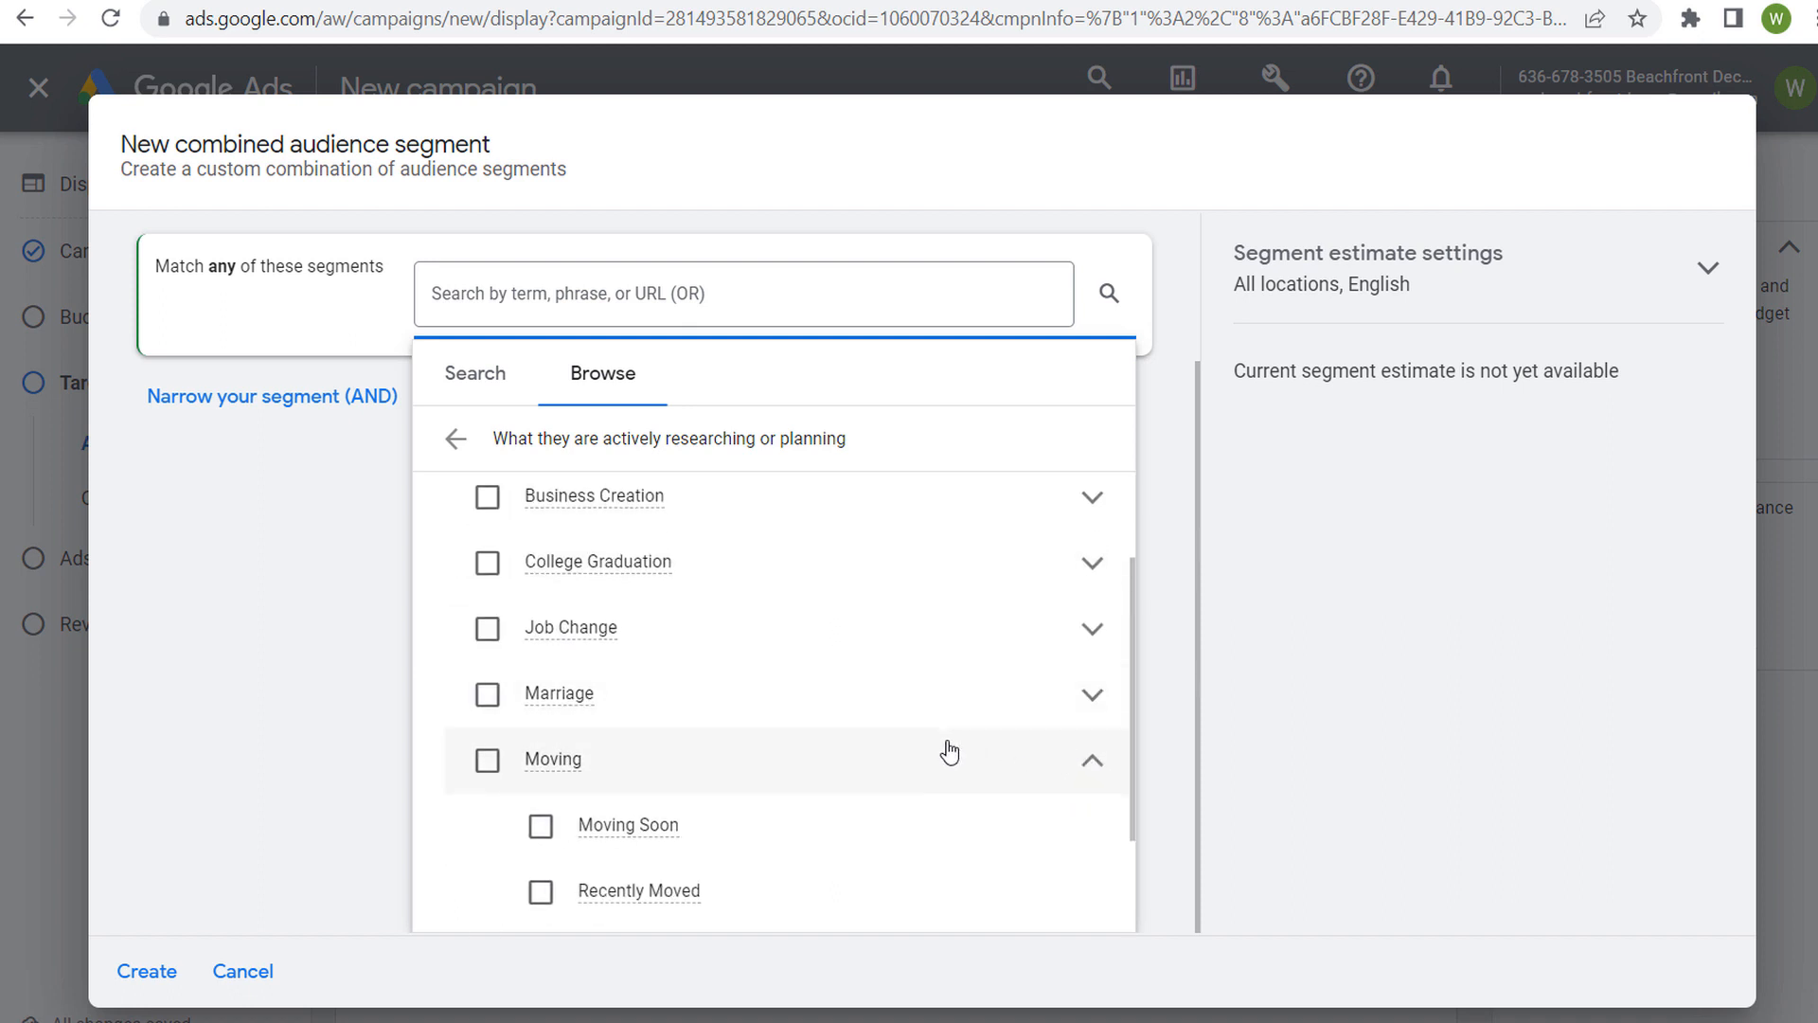
scroll(949, 751, down, 3)
click(827, 701)
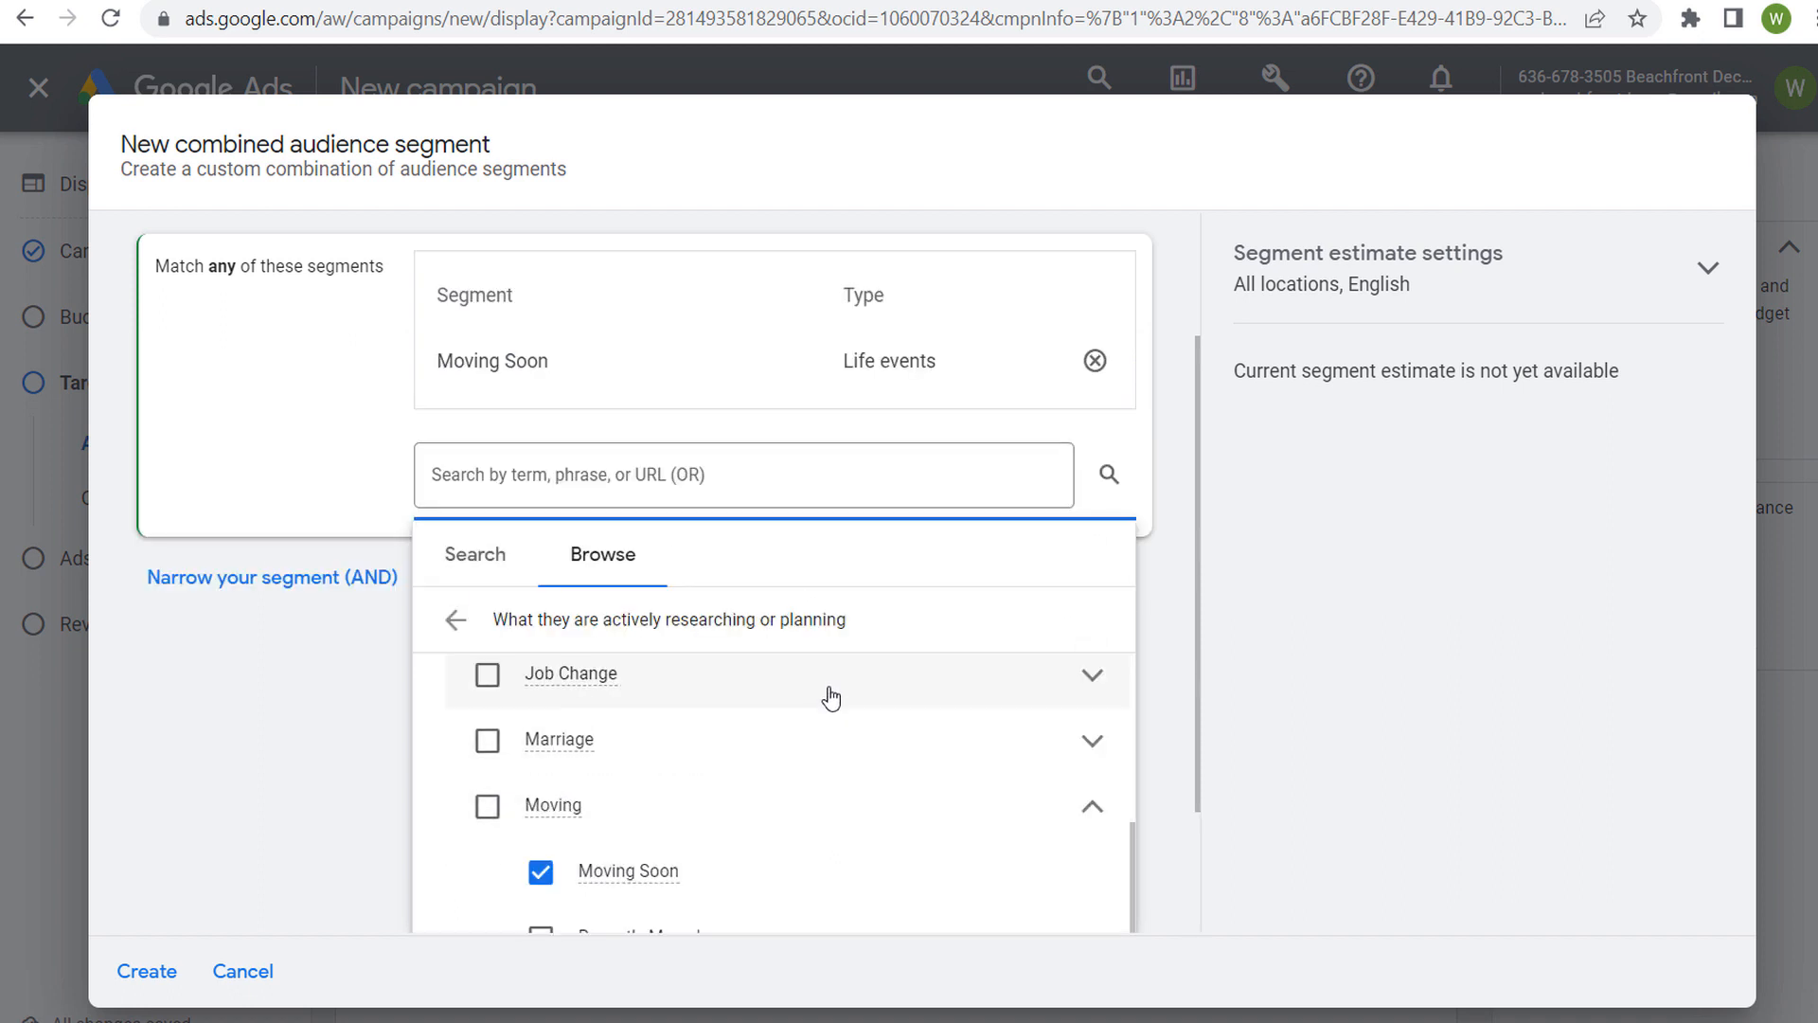
click(376, 720)
Narrow the segment with an AND condition by searching "moving" and including the in-market segment Moving & Relocation
click(286, 764)
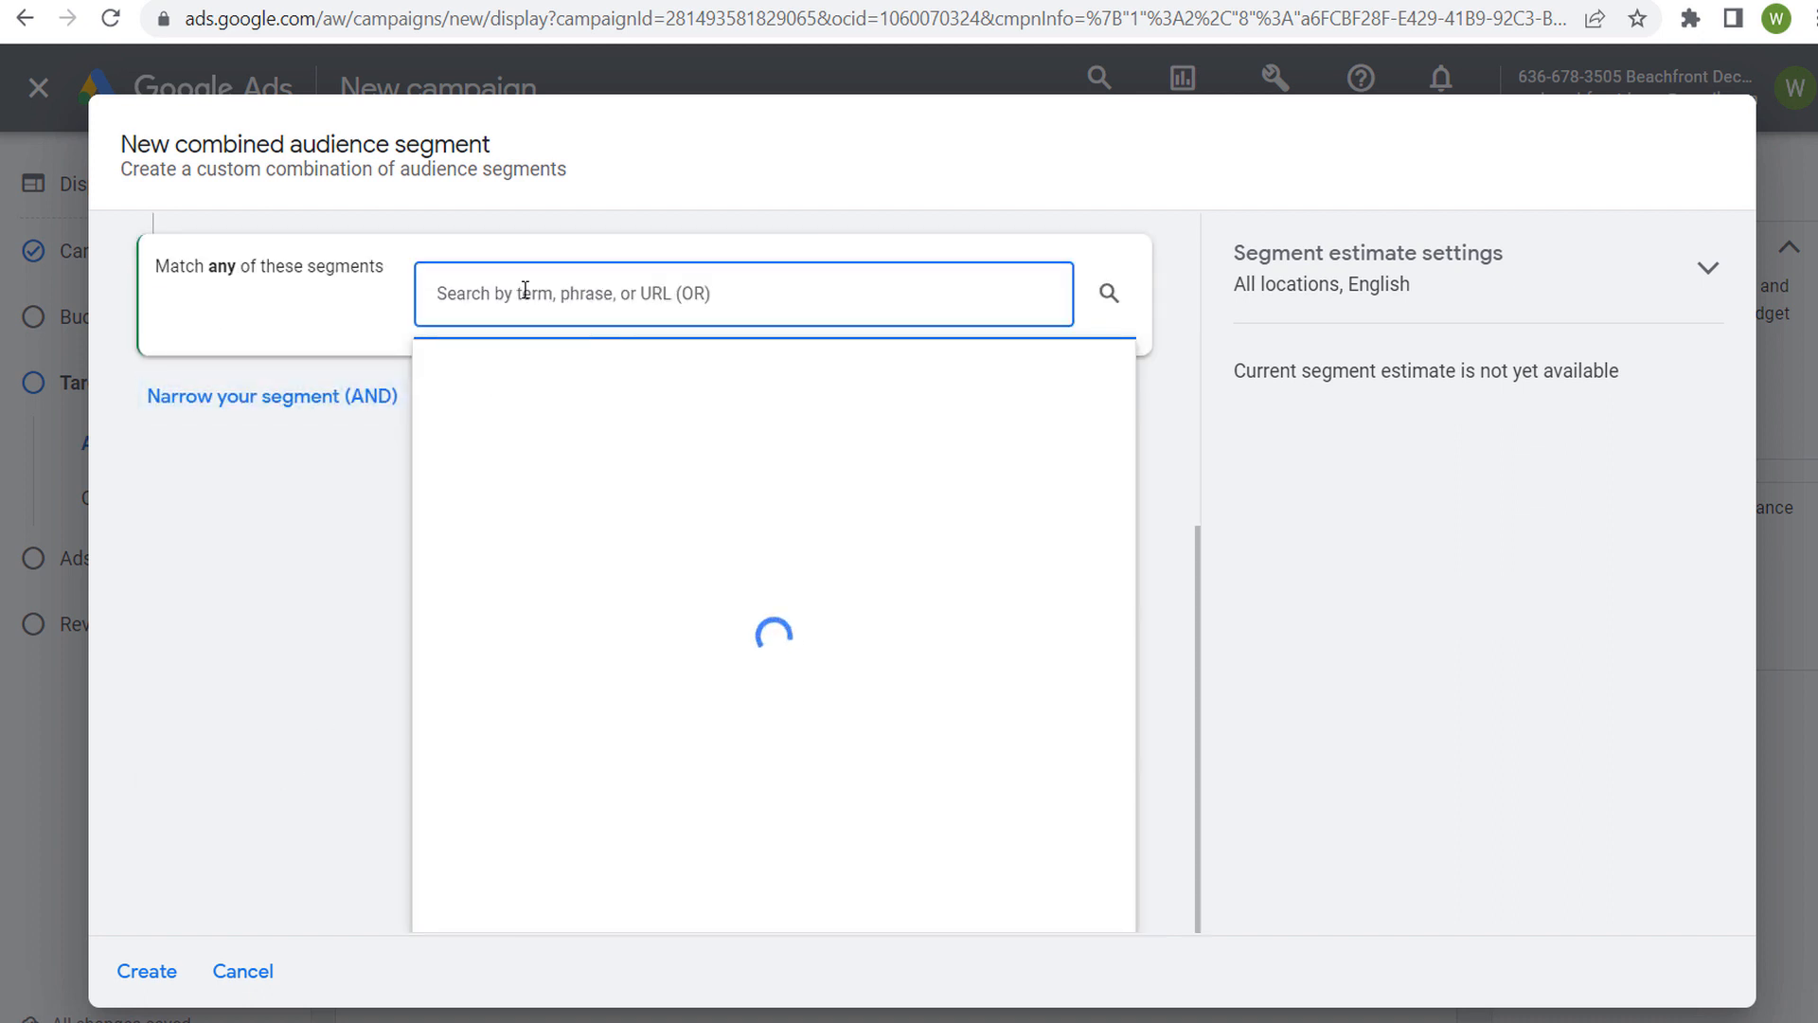
text(moving)
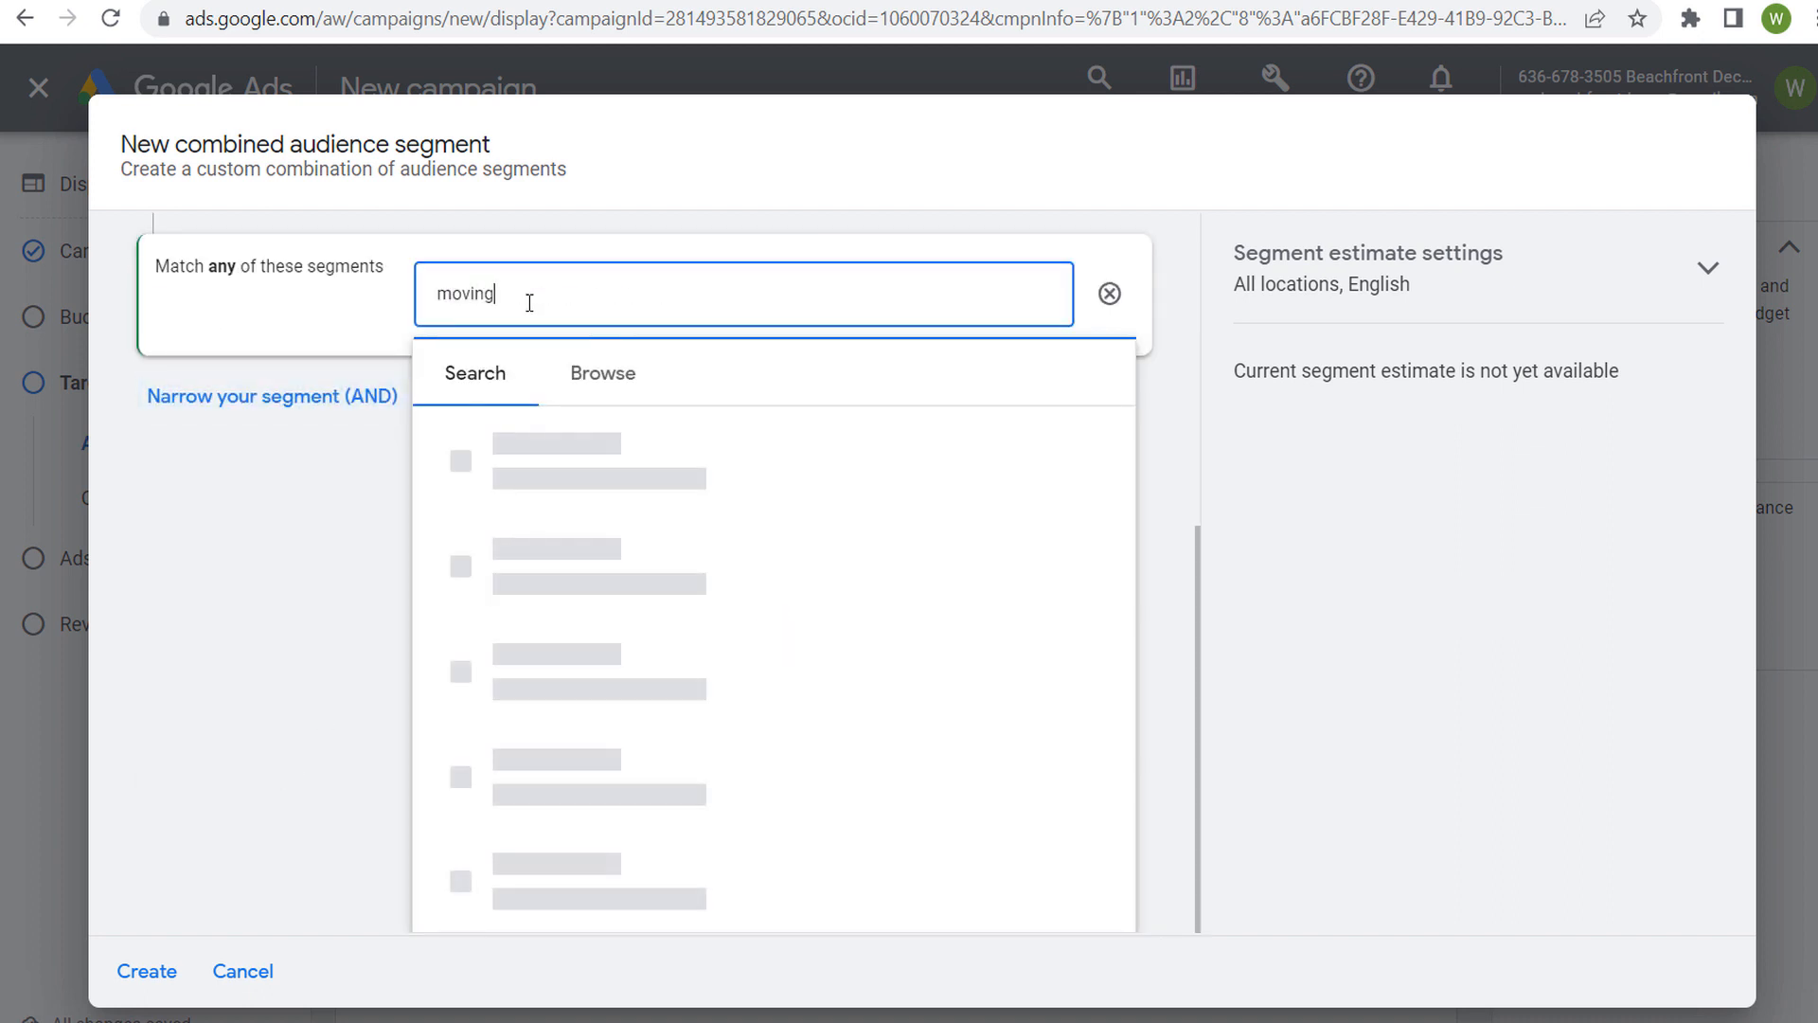
scroll(856, 625, down, 3)
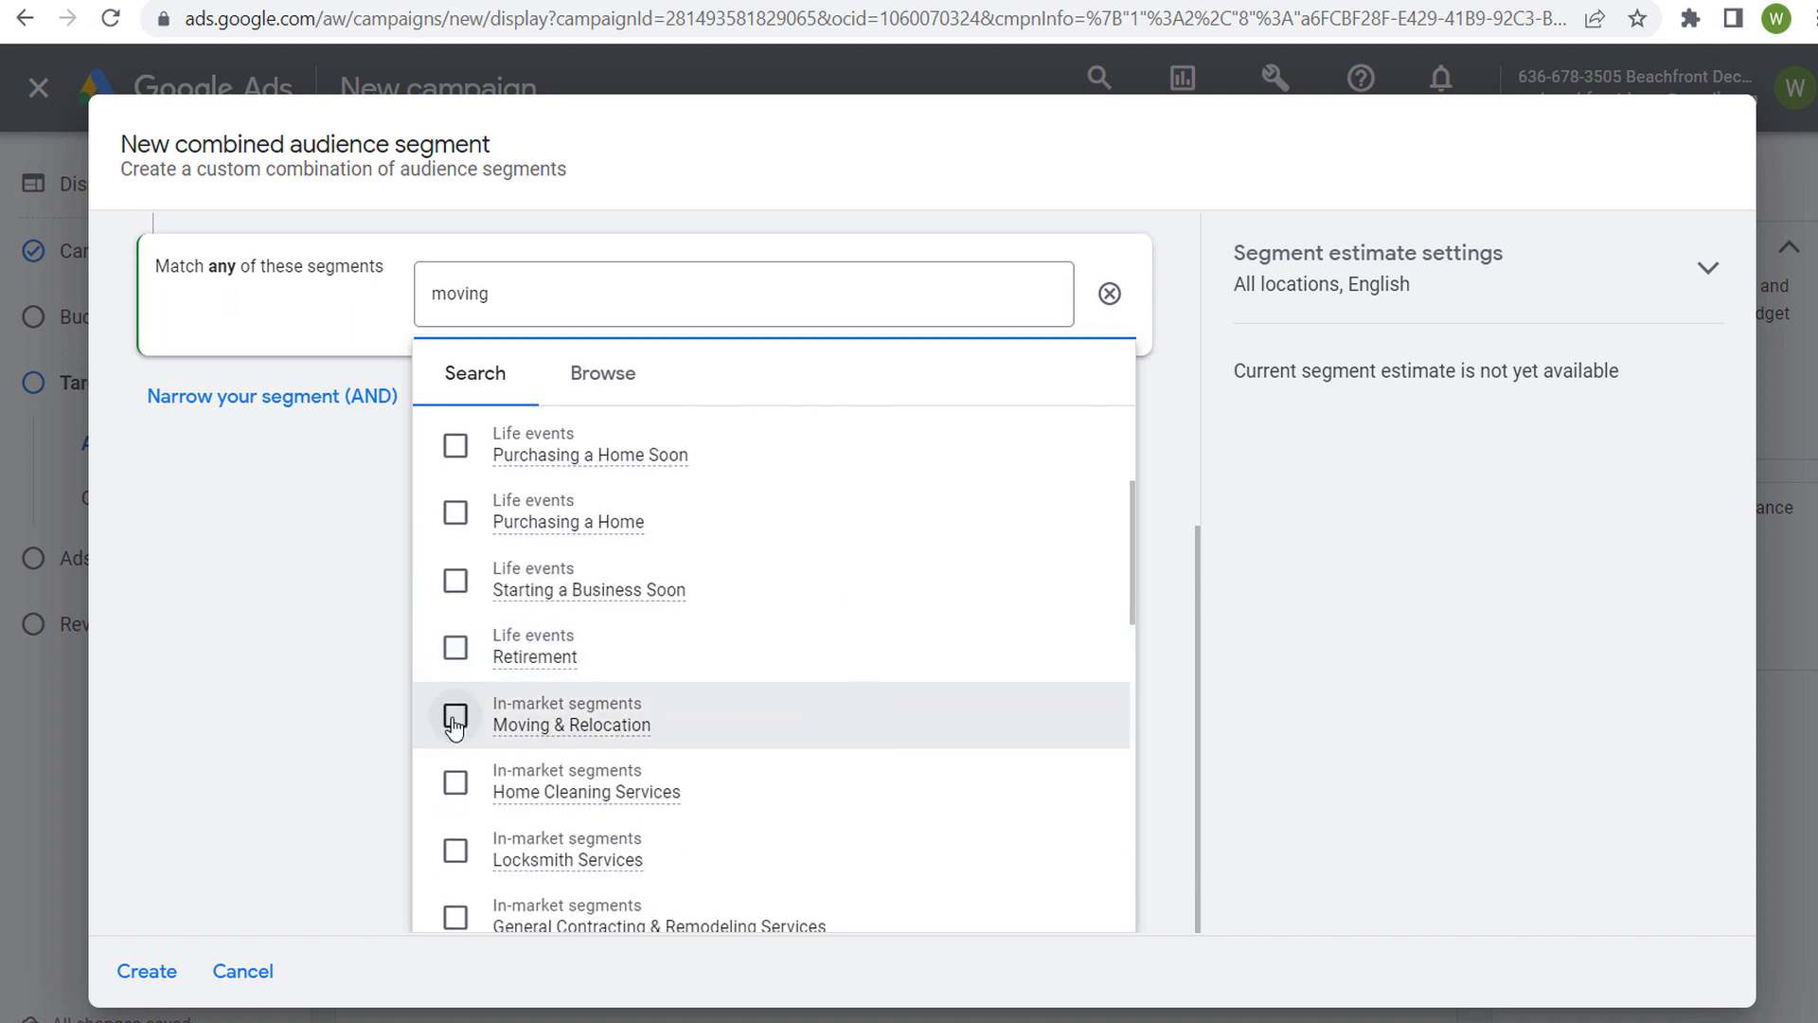
click(454, 719)
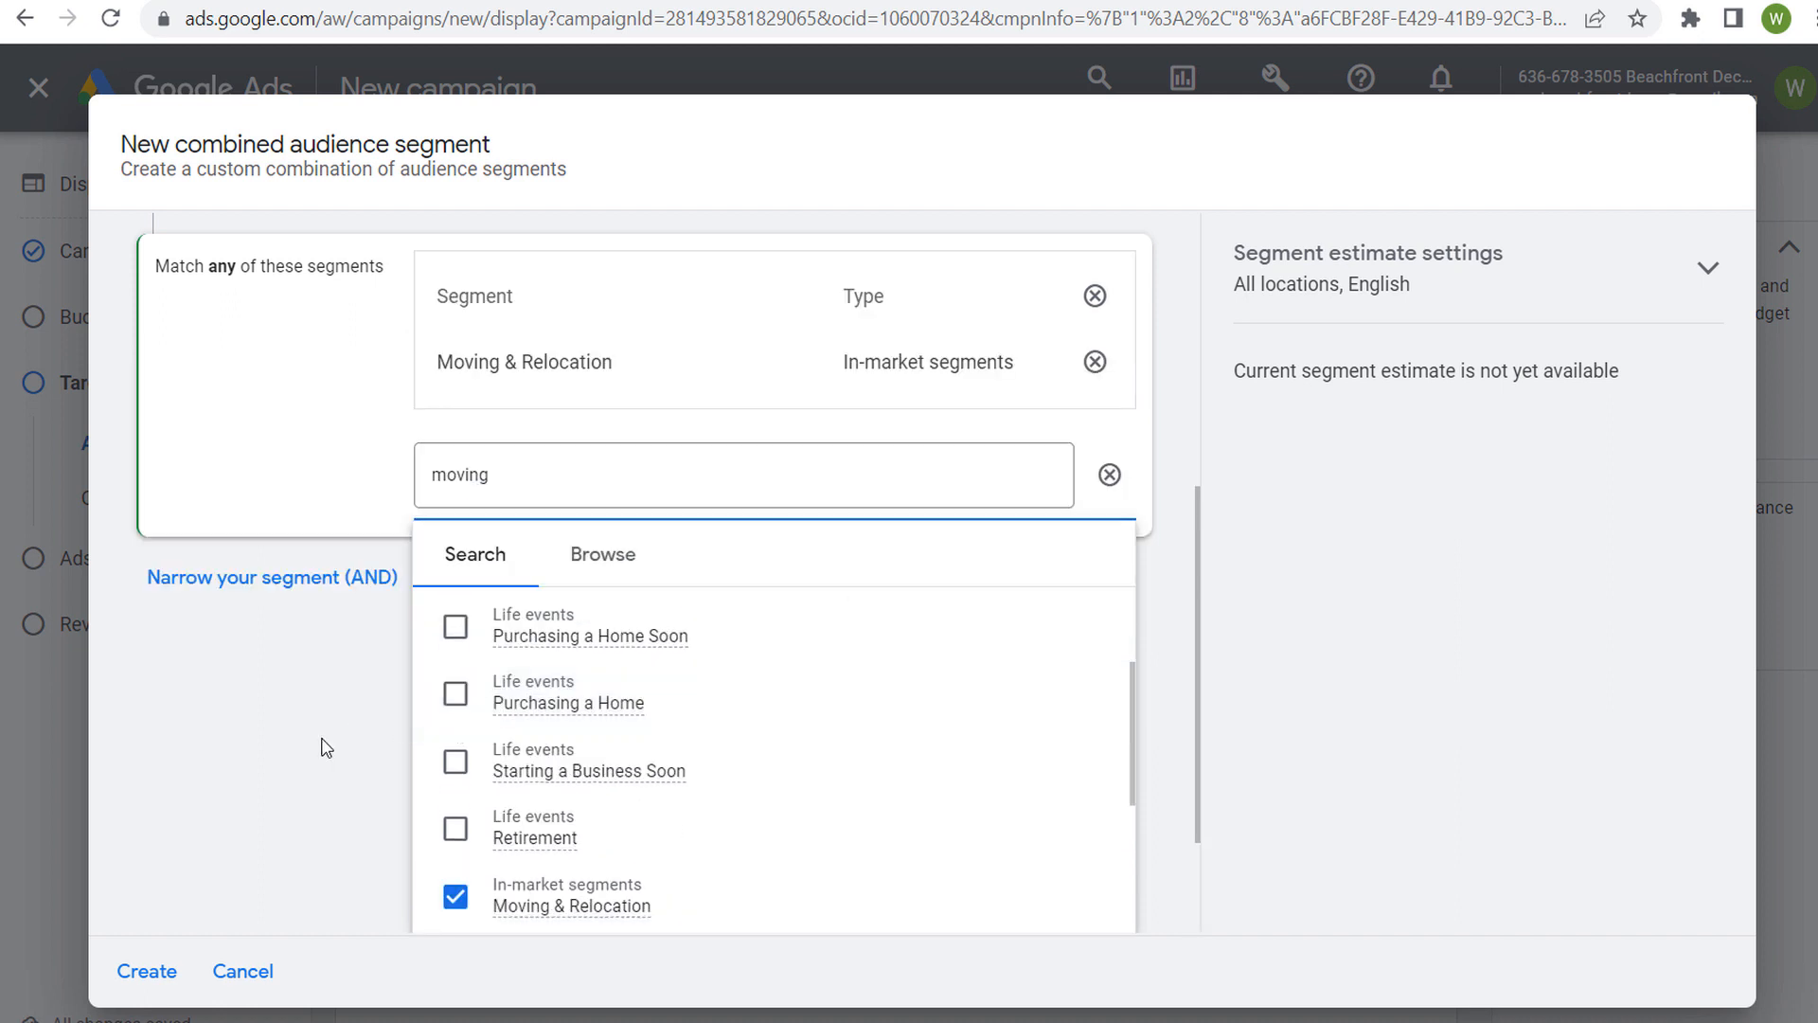
Replace Moving & Relocation in the AND condition with the in-market segment Home Cleaning Services
scroll(347, 488, up, 3)
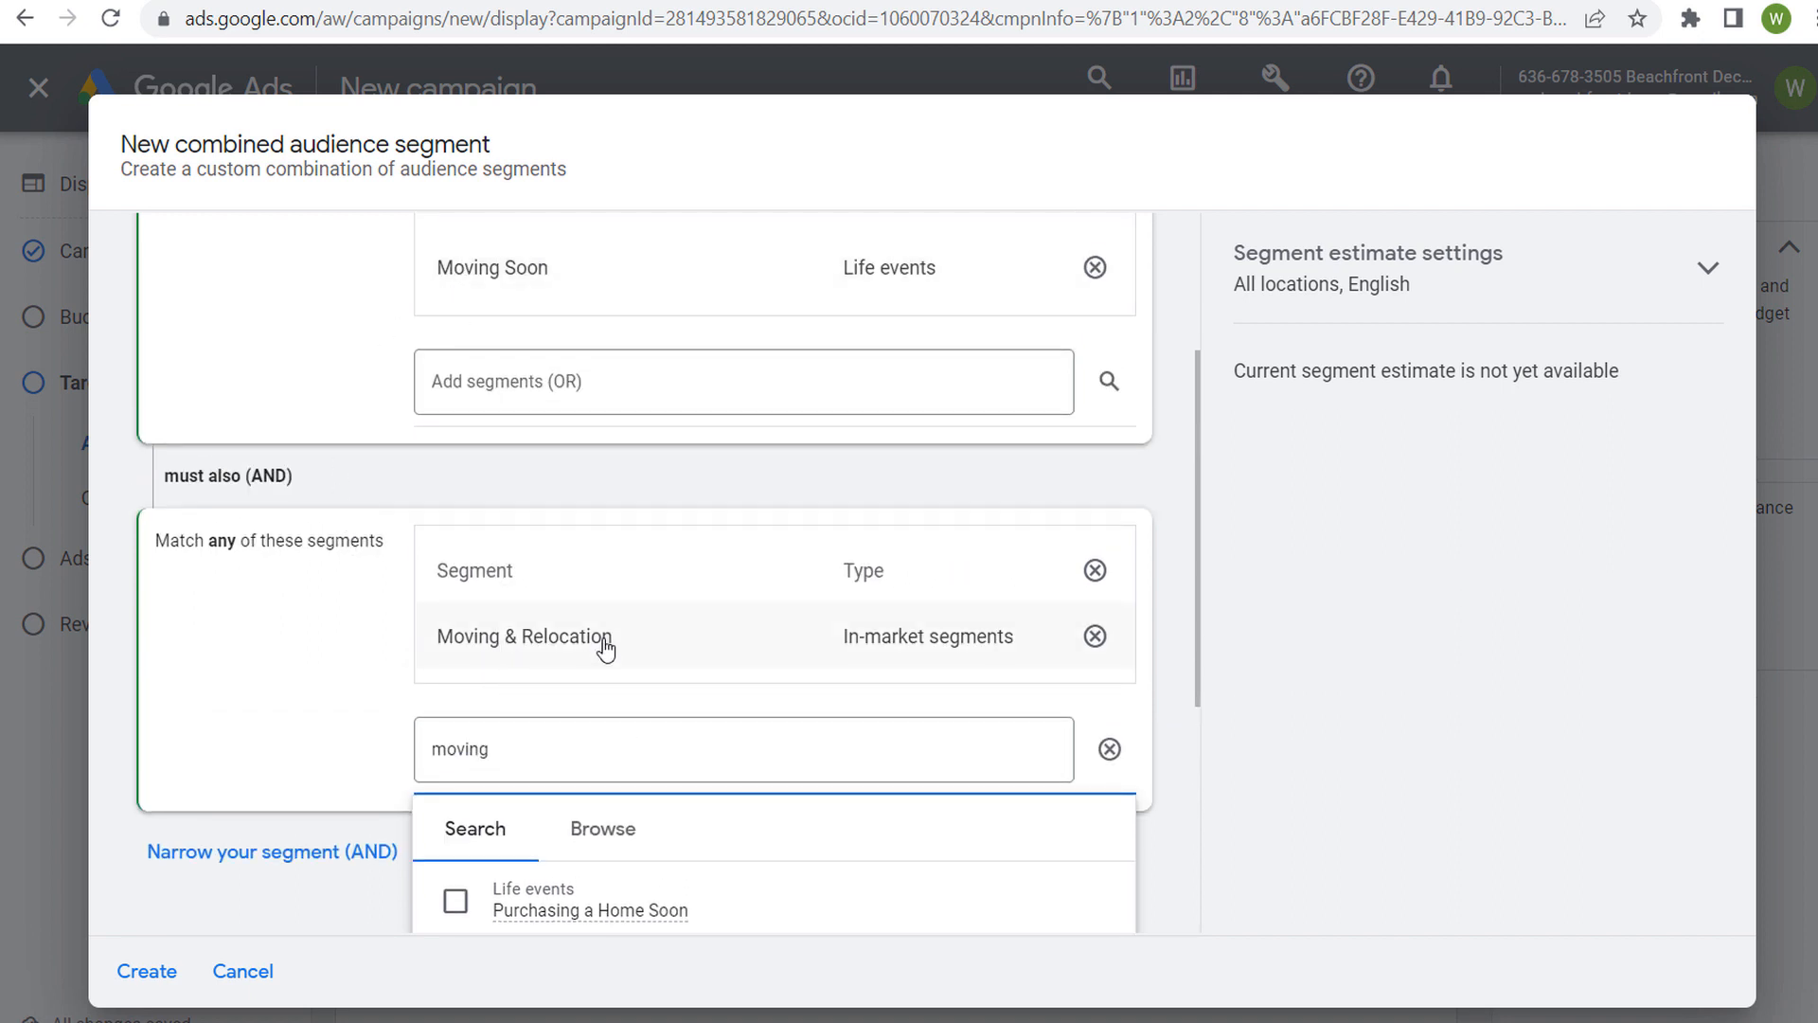
scroll(365, 588, down, 3)
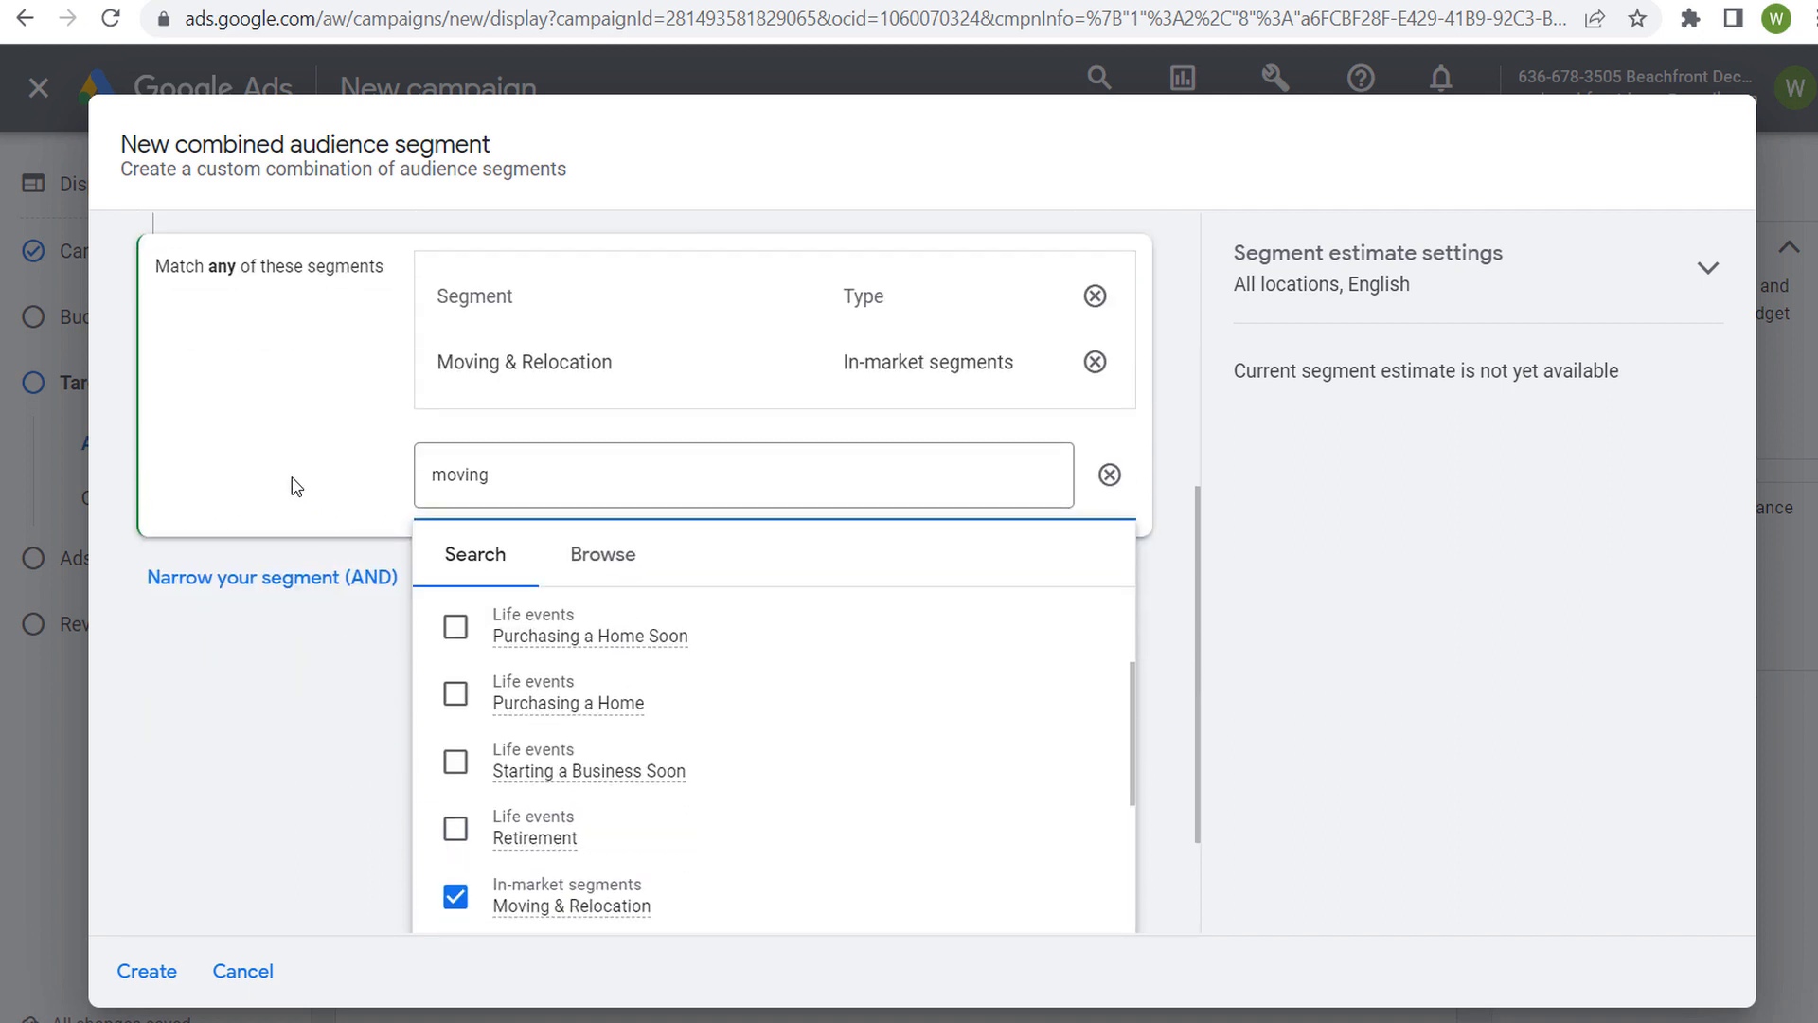
scroll(322, 436, down, 1)
click(390, 834)
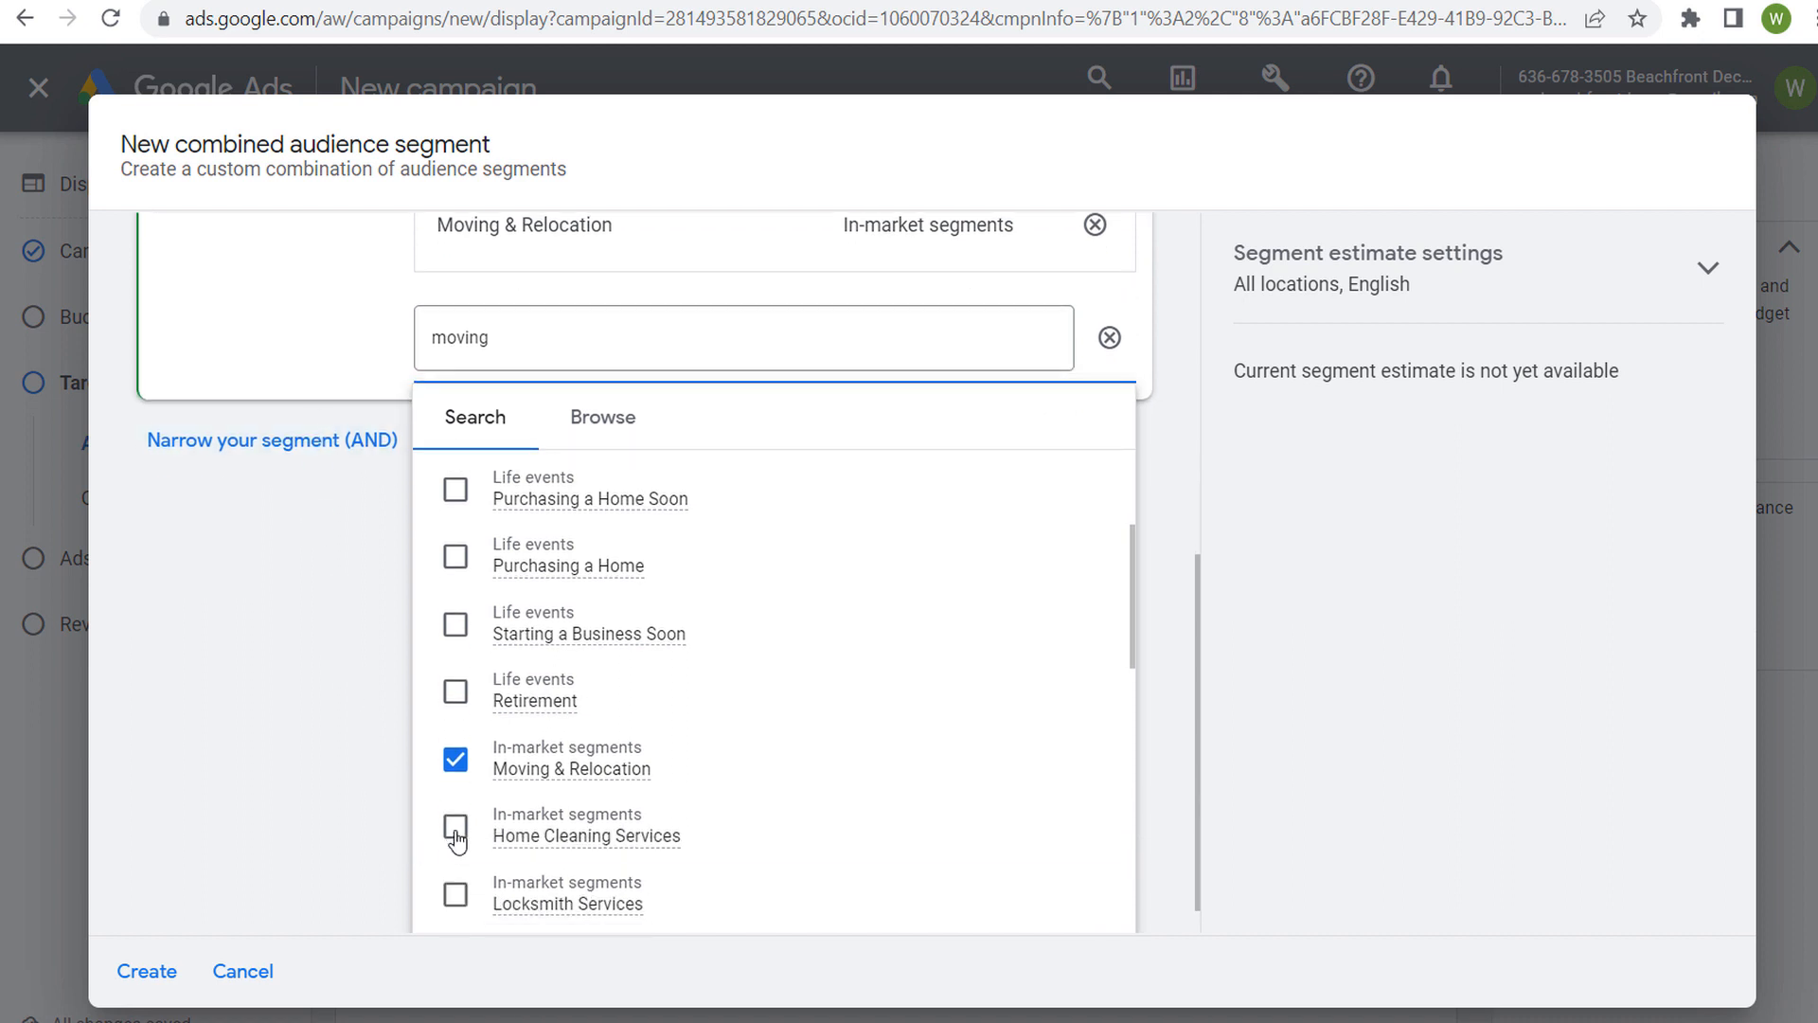
click(633, 757)
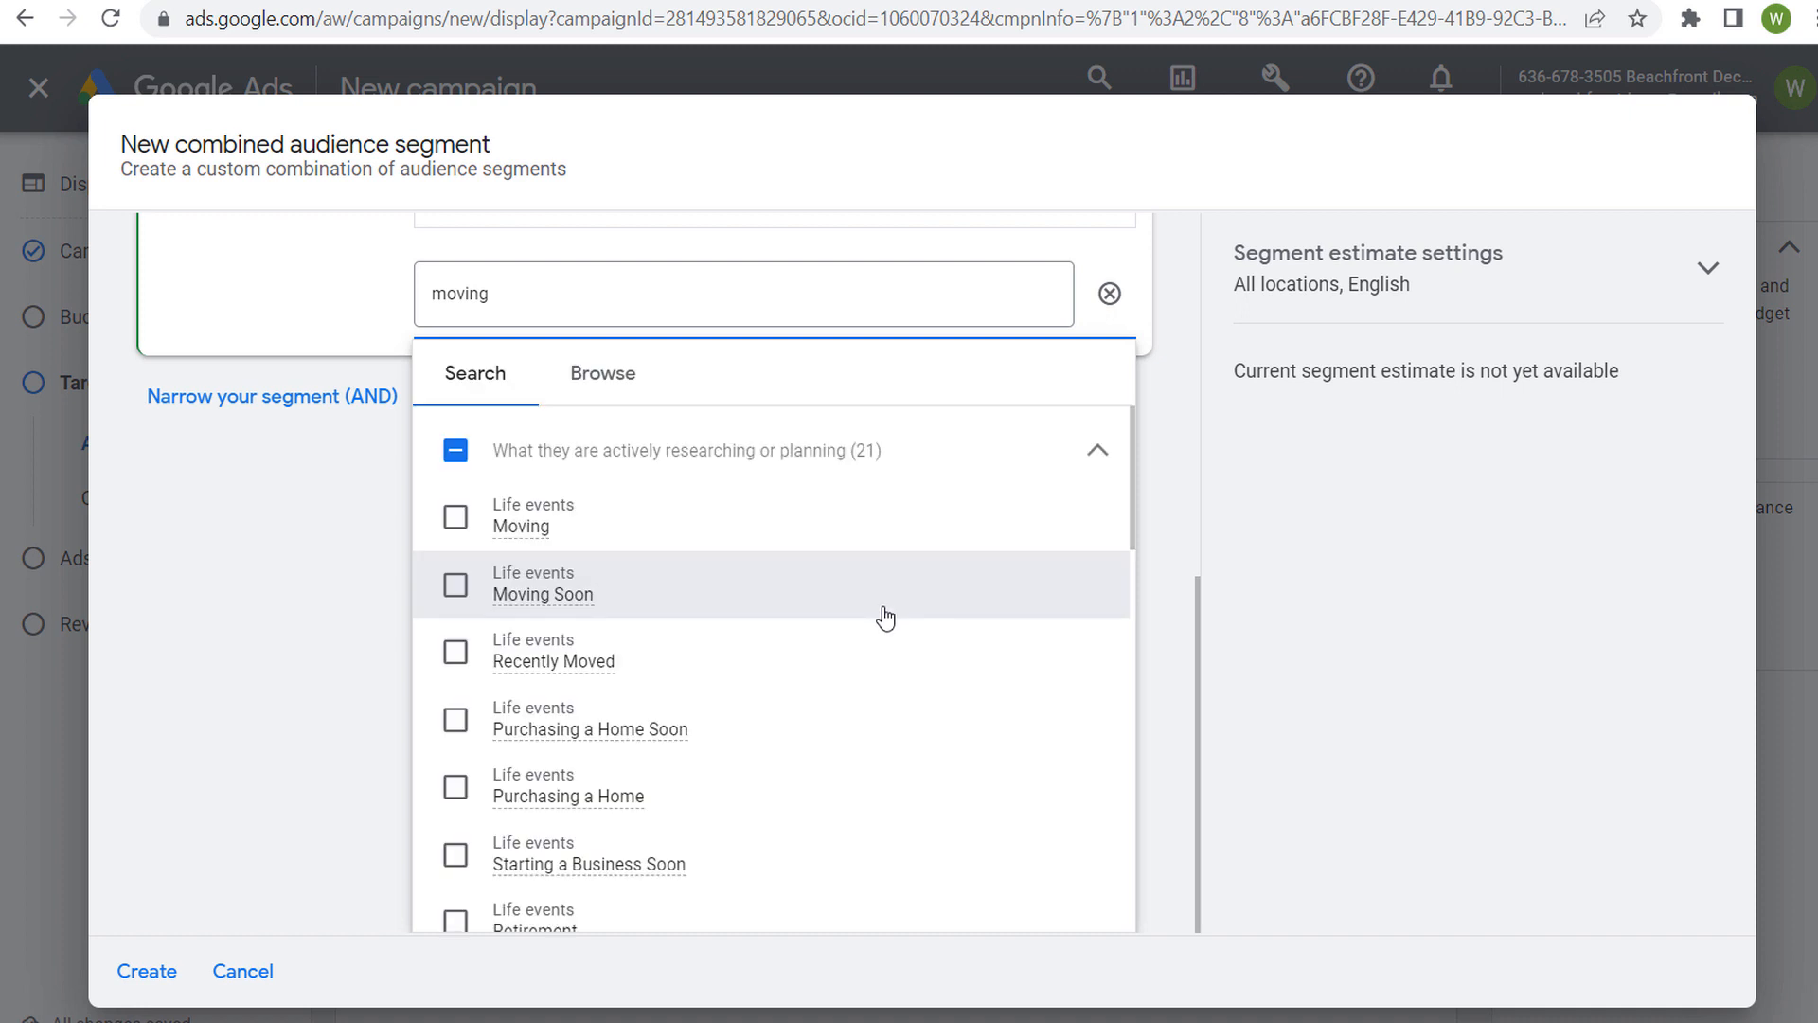
scroll(876, 615, down, 3)
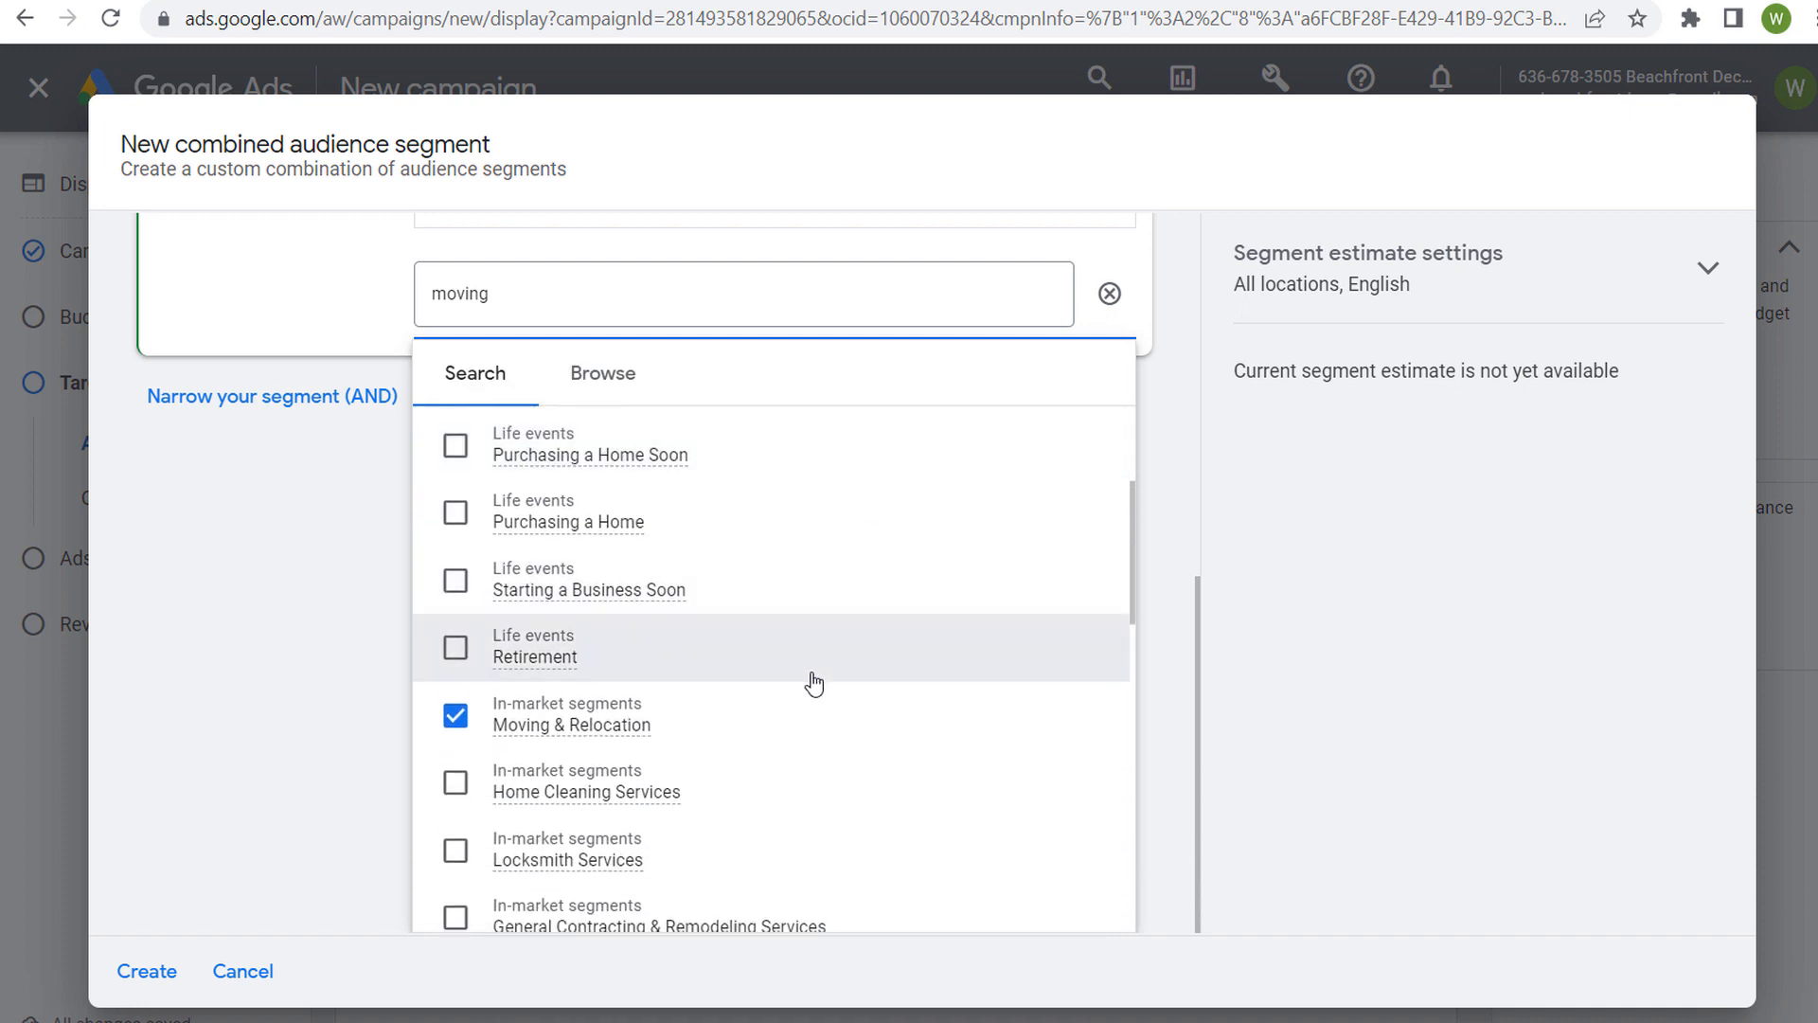
click(455, 782)
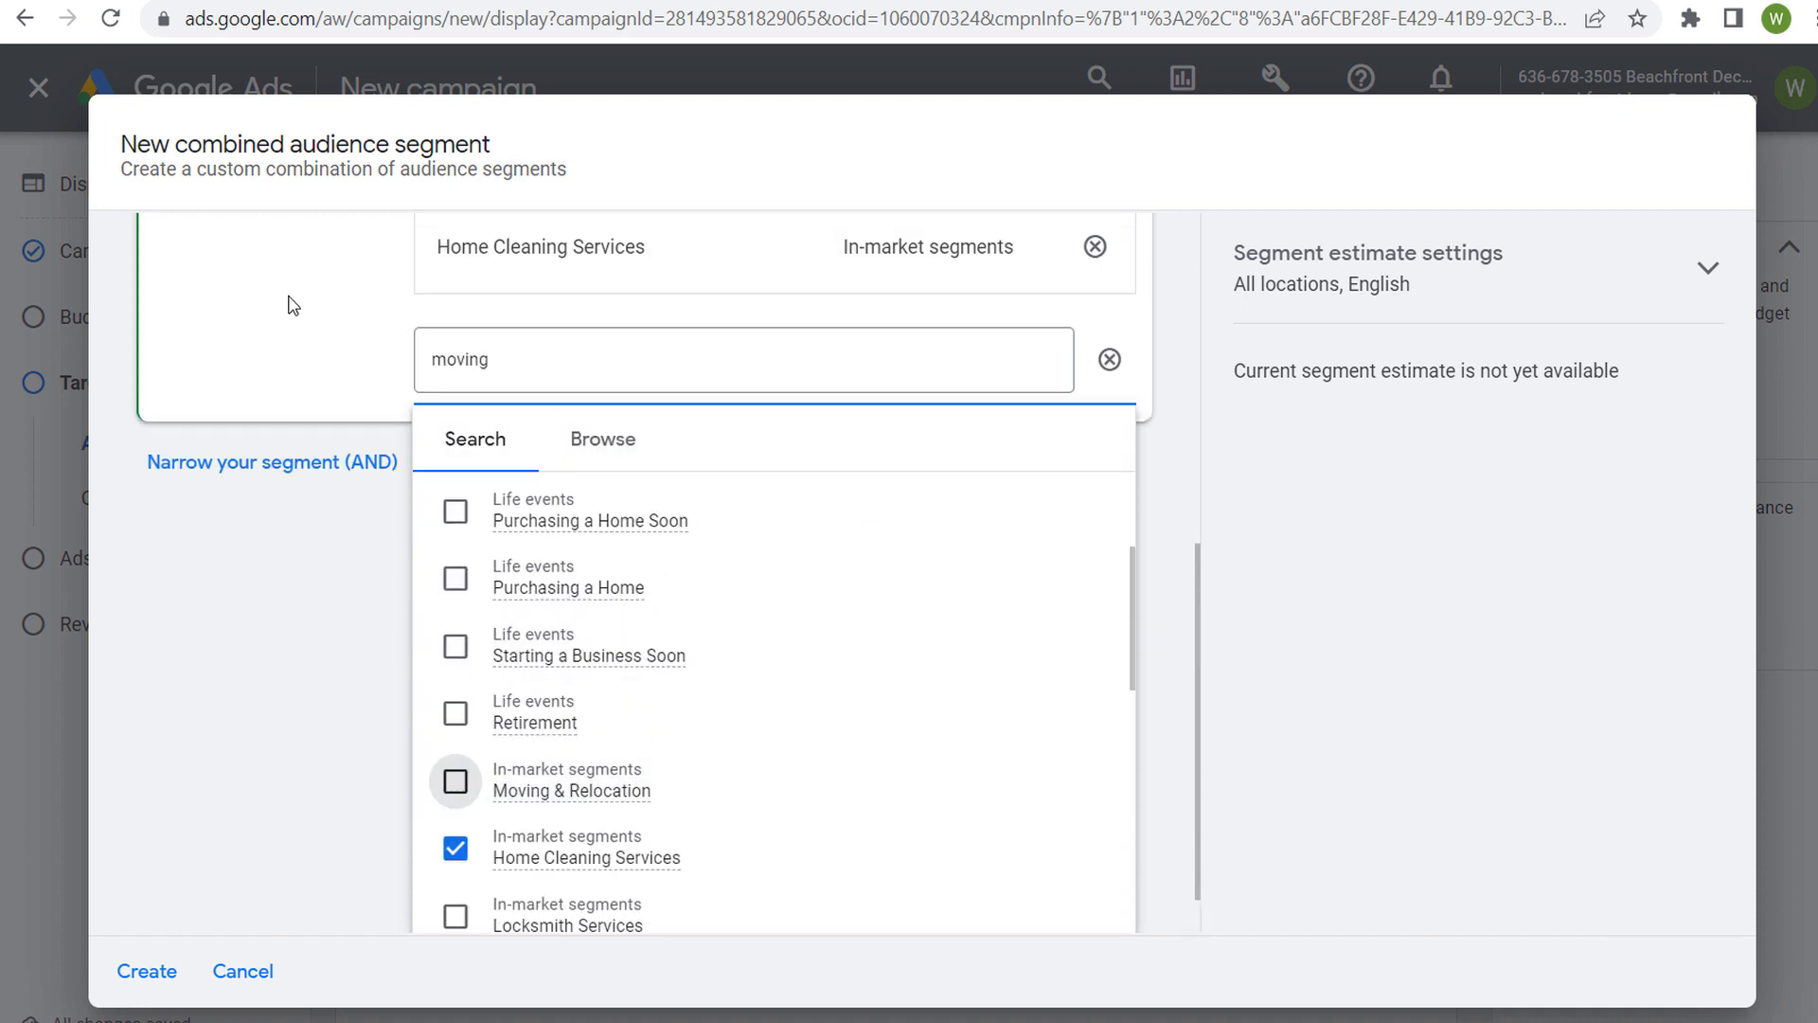
click(290, 305)
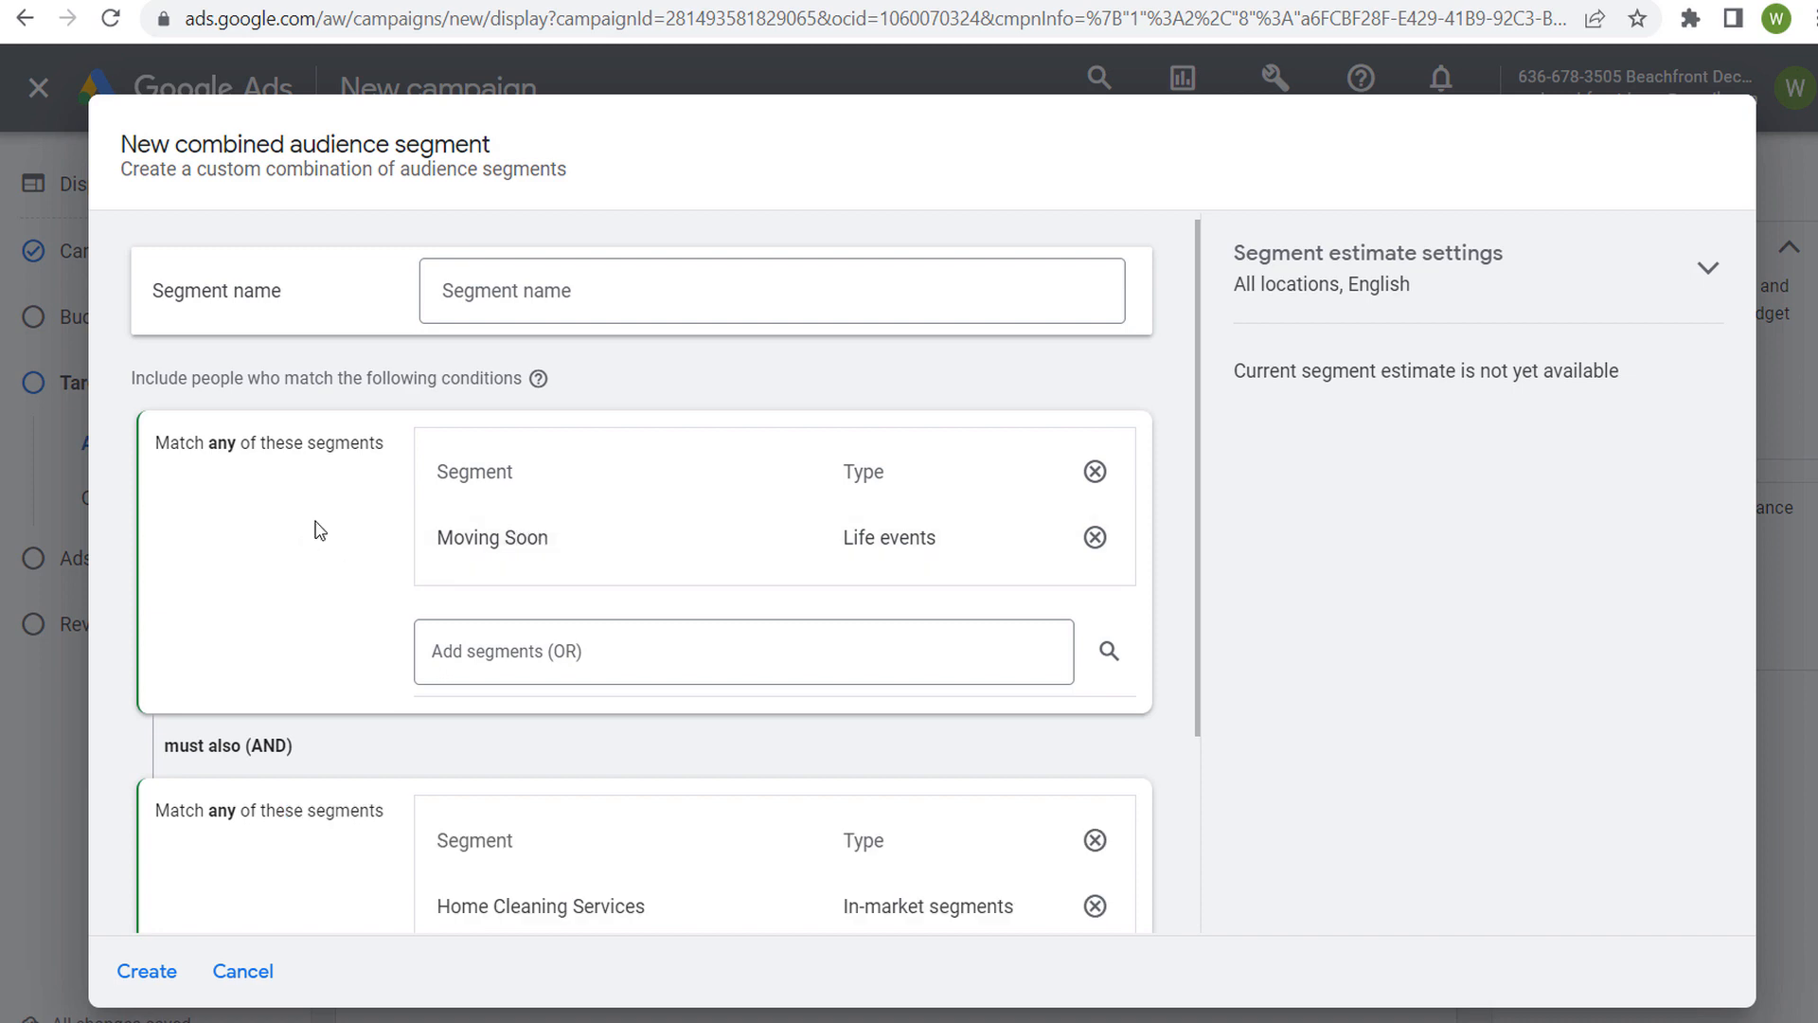
Clear the "moving" search and include the custom audience segment Recipes in the AND condition
scroll(322, 526, down, 3)
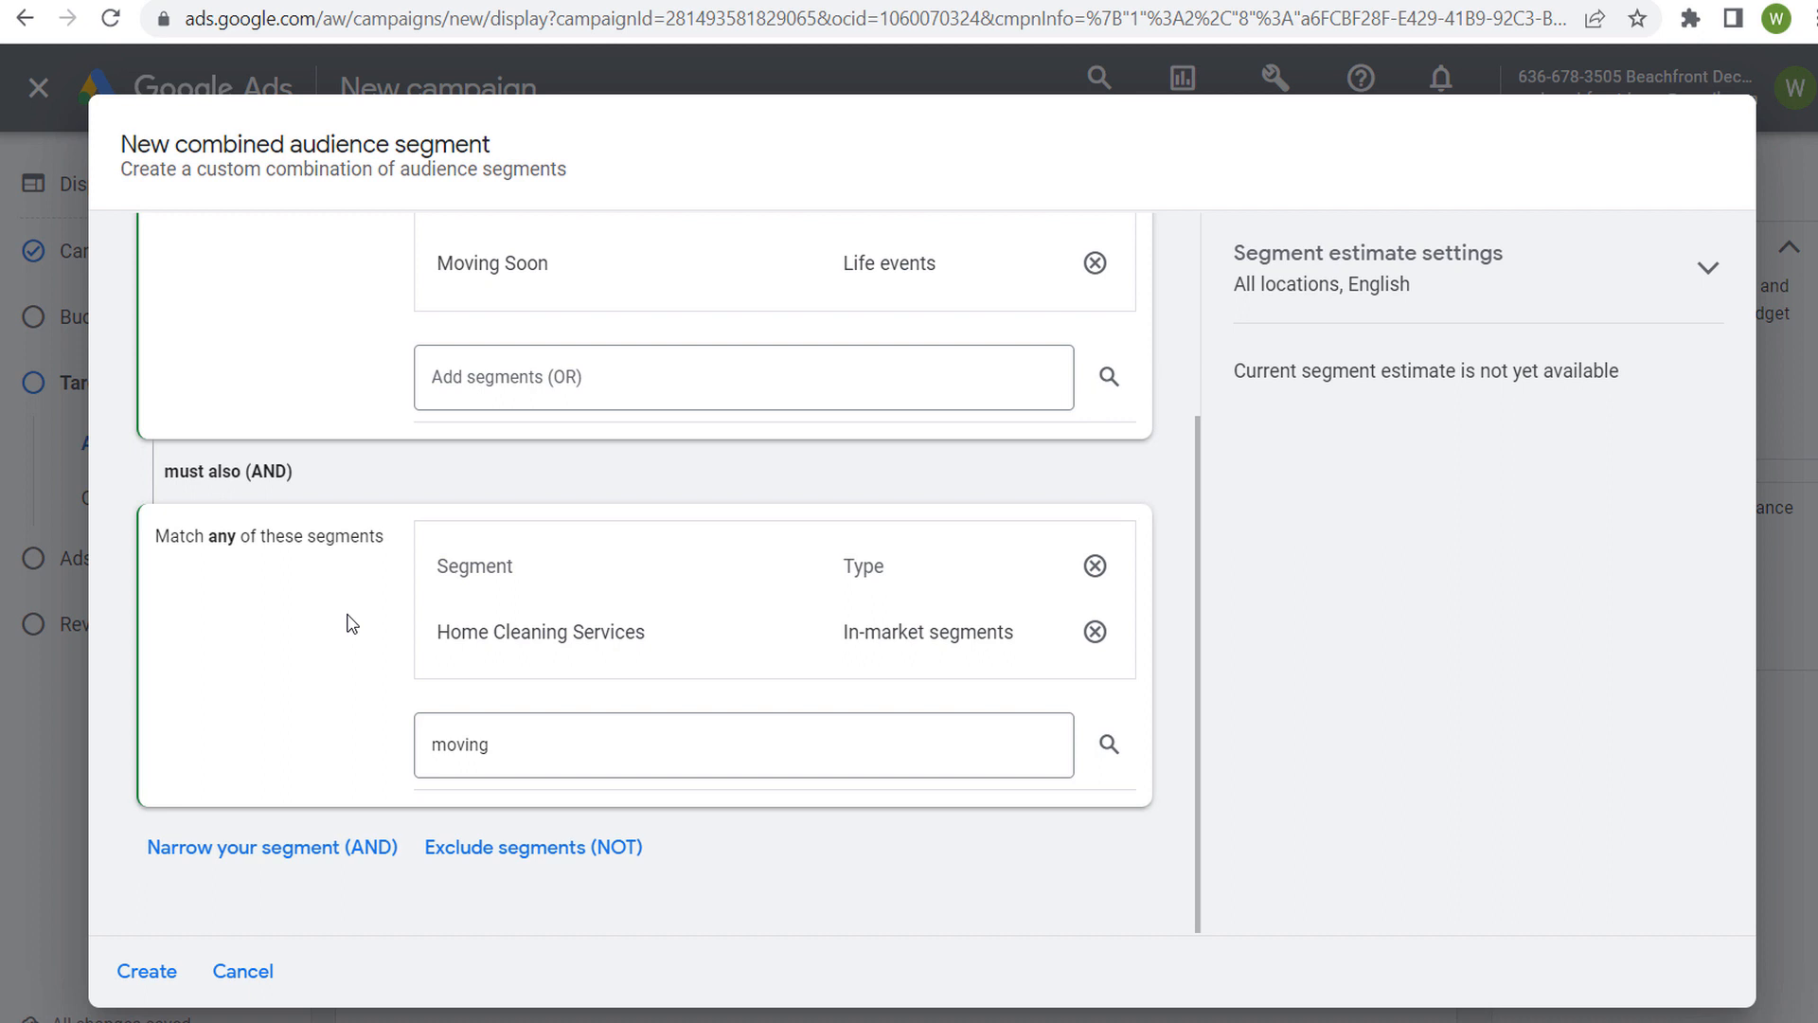
scroll(346, 618, up, 3)
scroll(288, 511, down, 3)
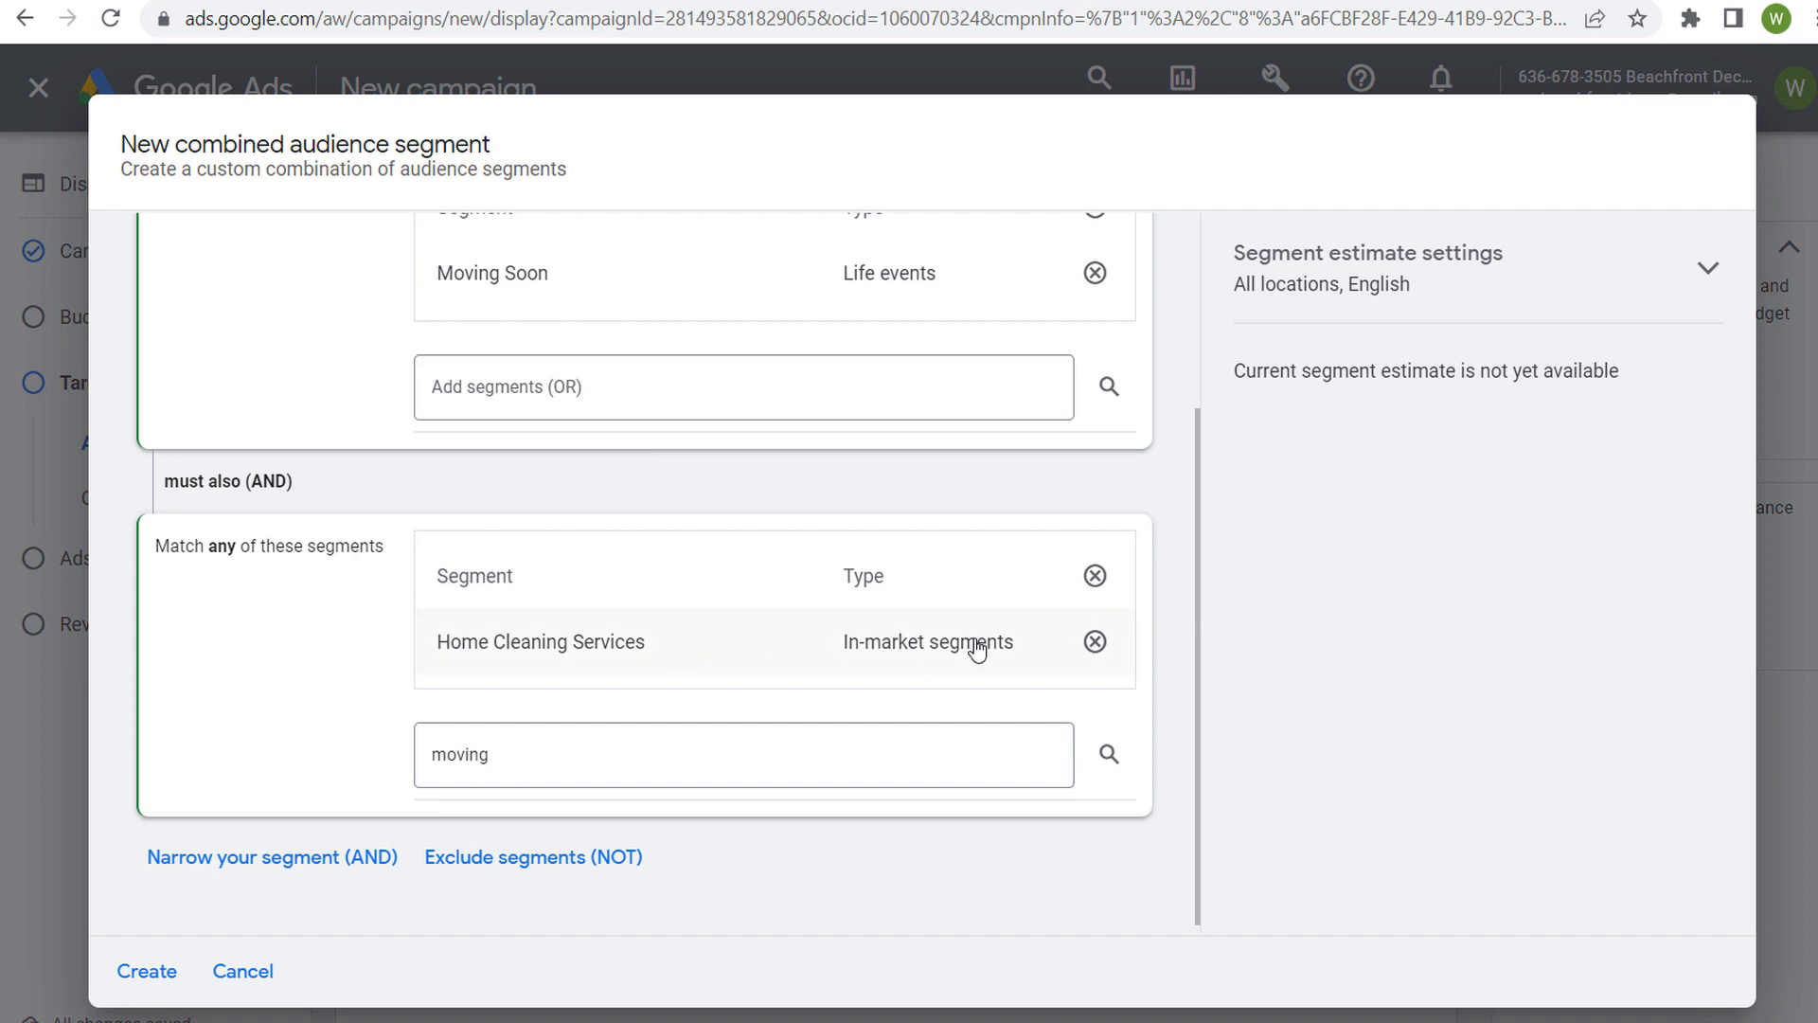
click(645, 762)
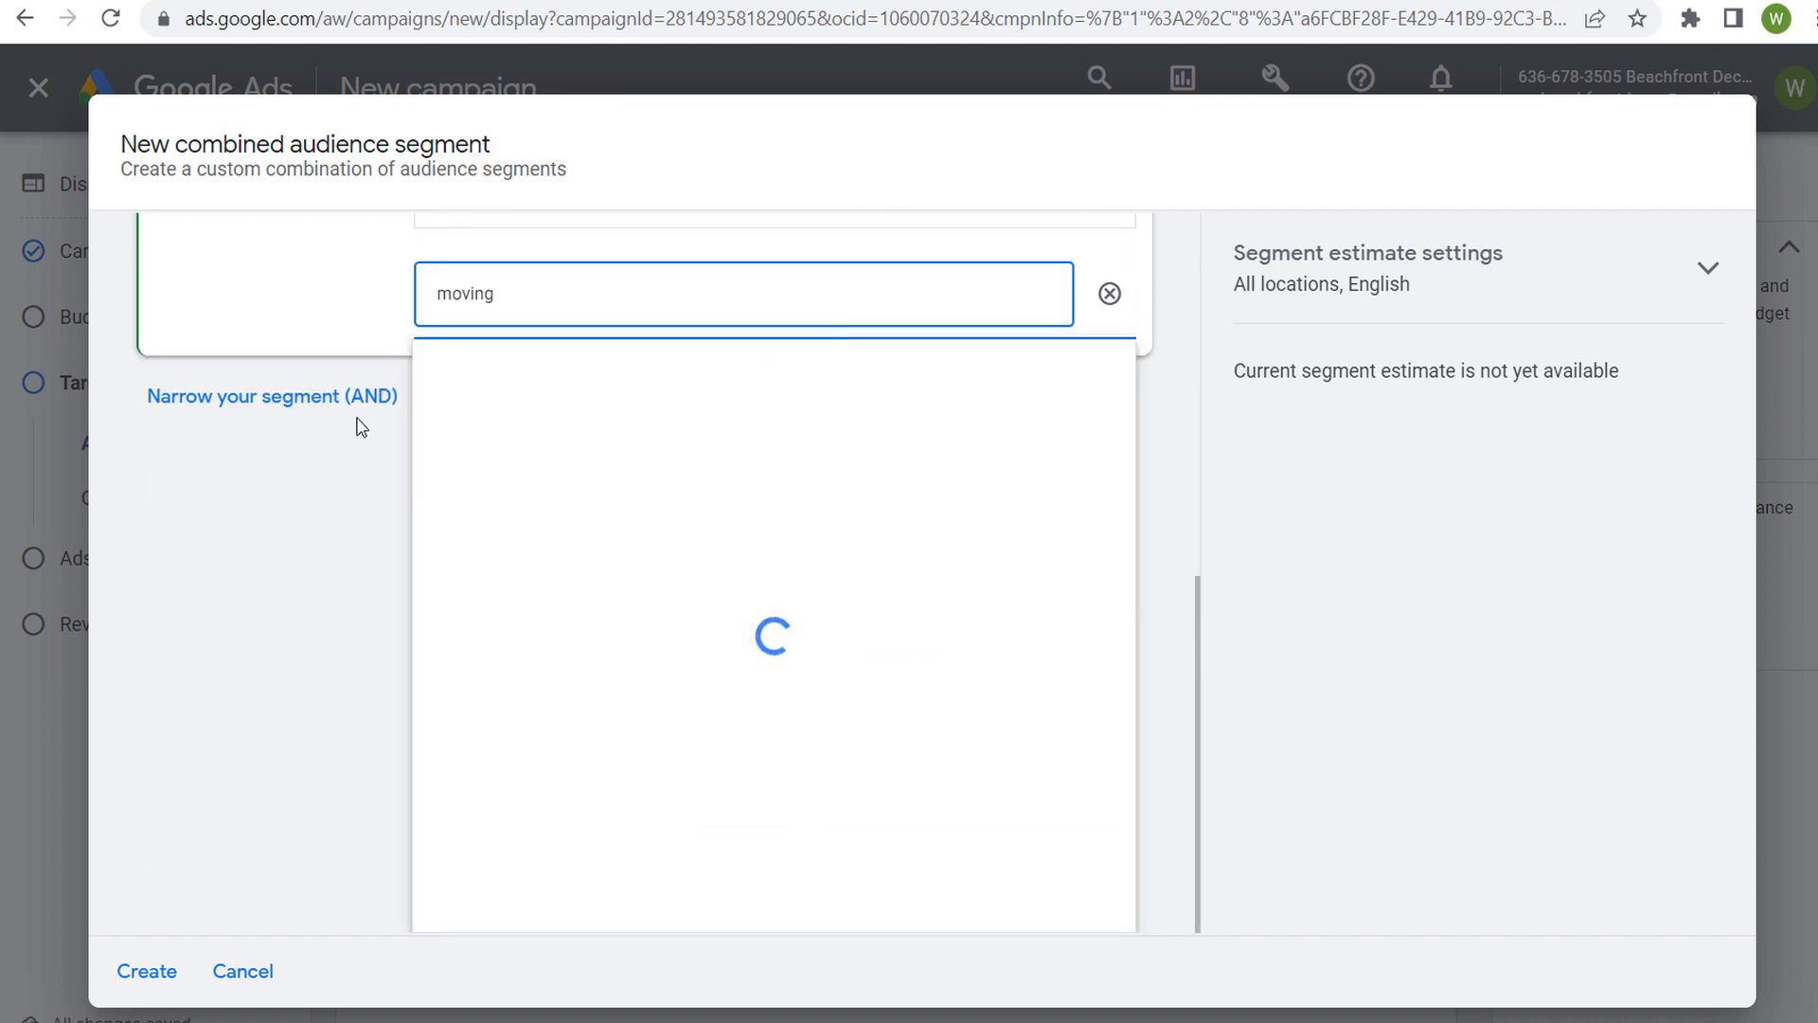
key(BackSpace)
key(BackSpace)
key(BackSpace)
key(BackSpace)
key(BackSpace)
key(BackSpace)
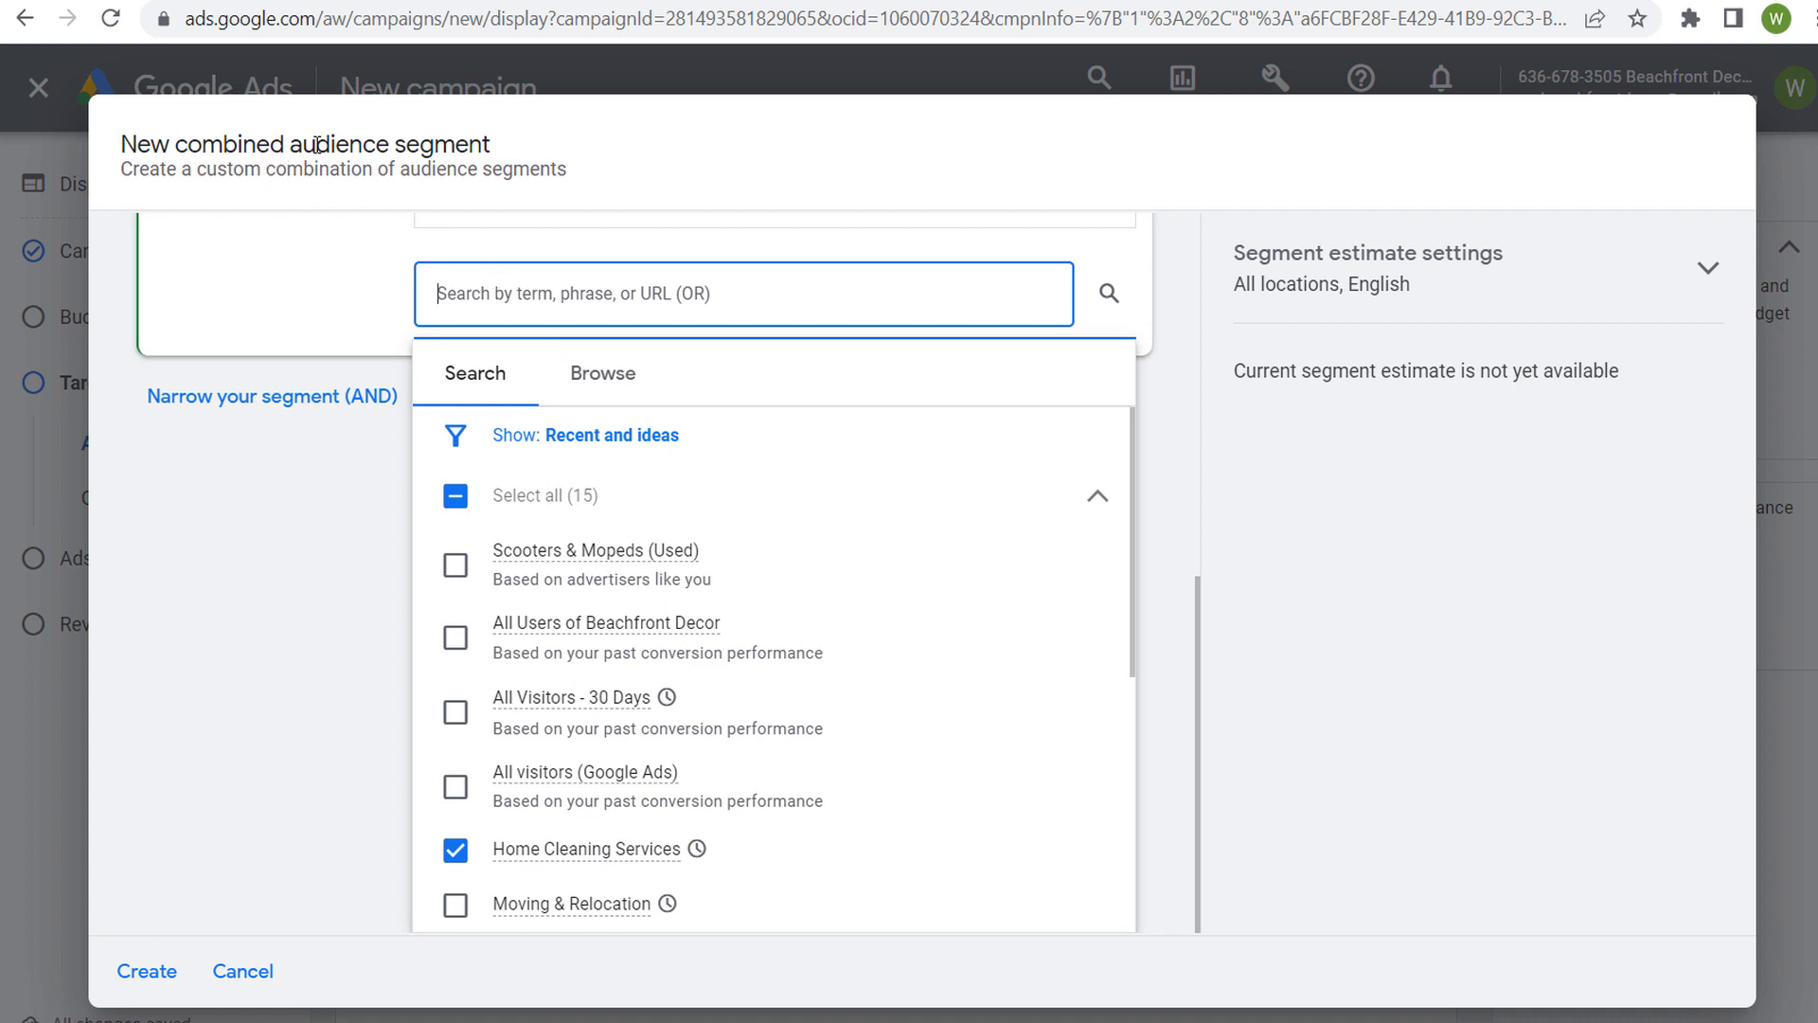
click(611, 381)
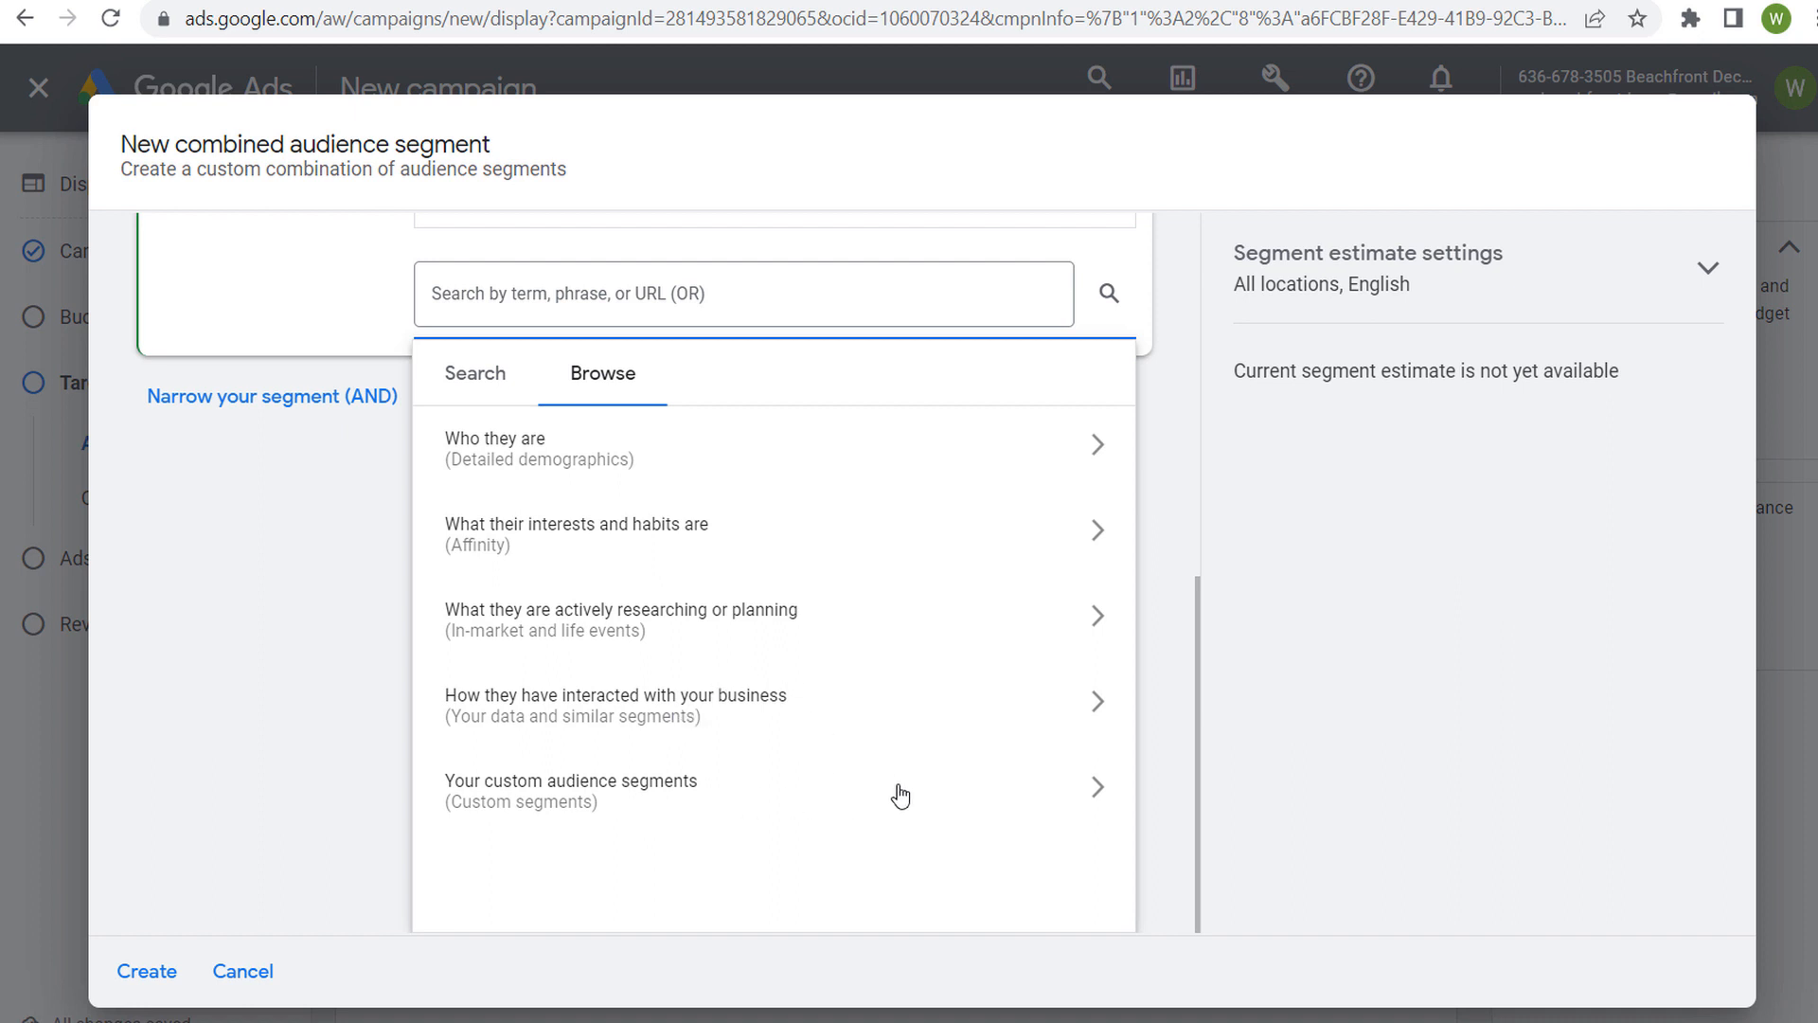
click(796, 795)
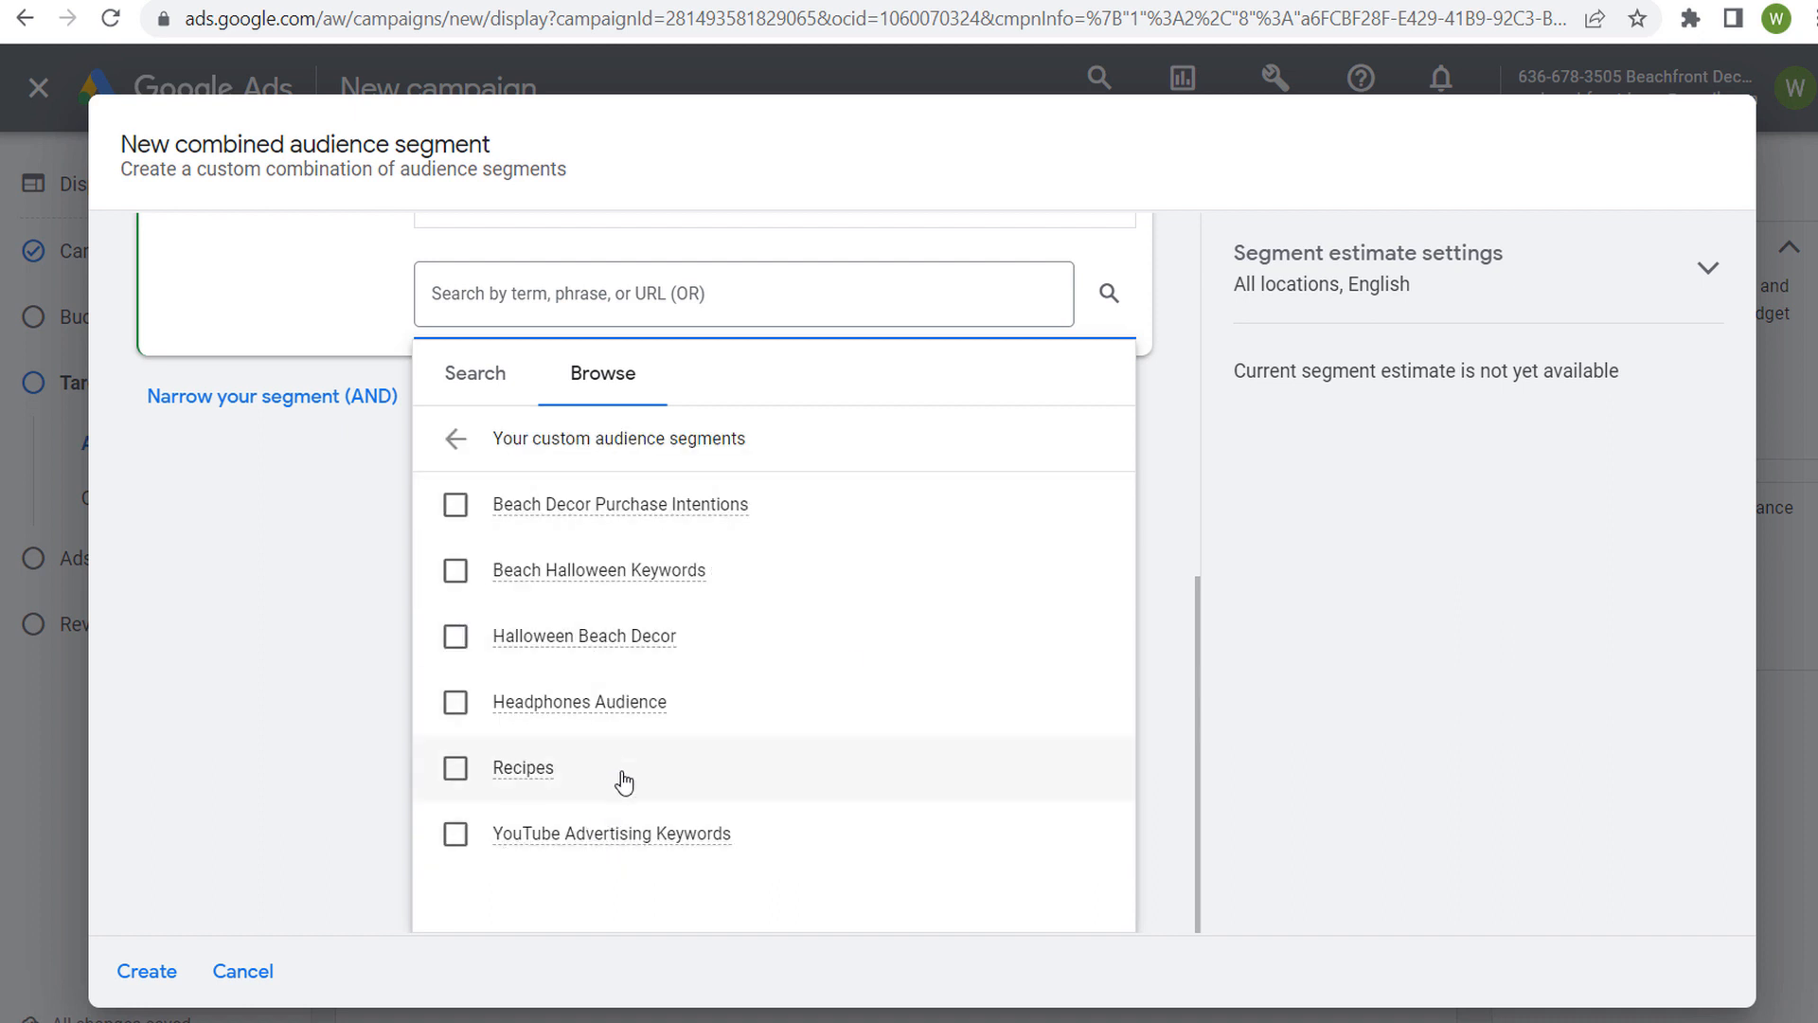
click(456, 769)
scroll(348, 511, up, 5)
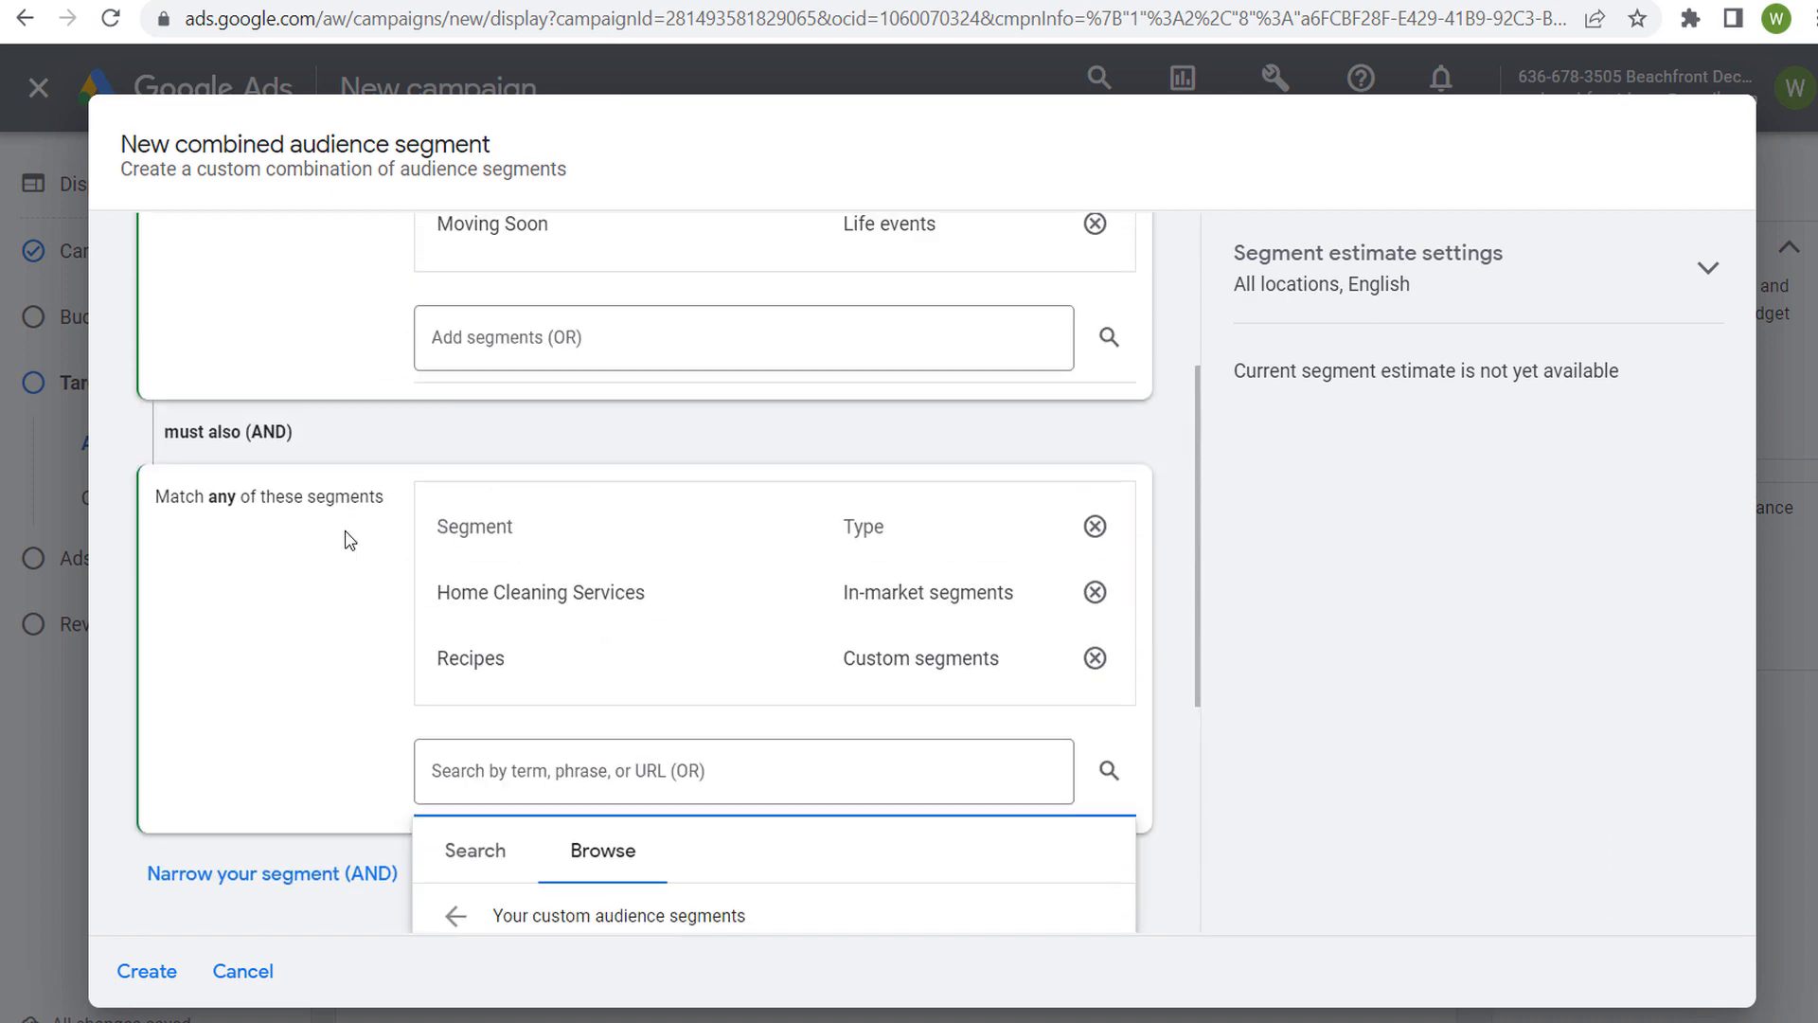
Remove the Home Cleaning Services and Moving Soon segments from the conditions
click(1095, 591)
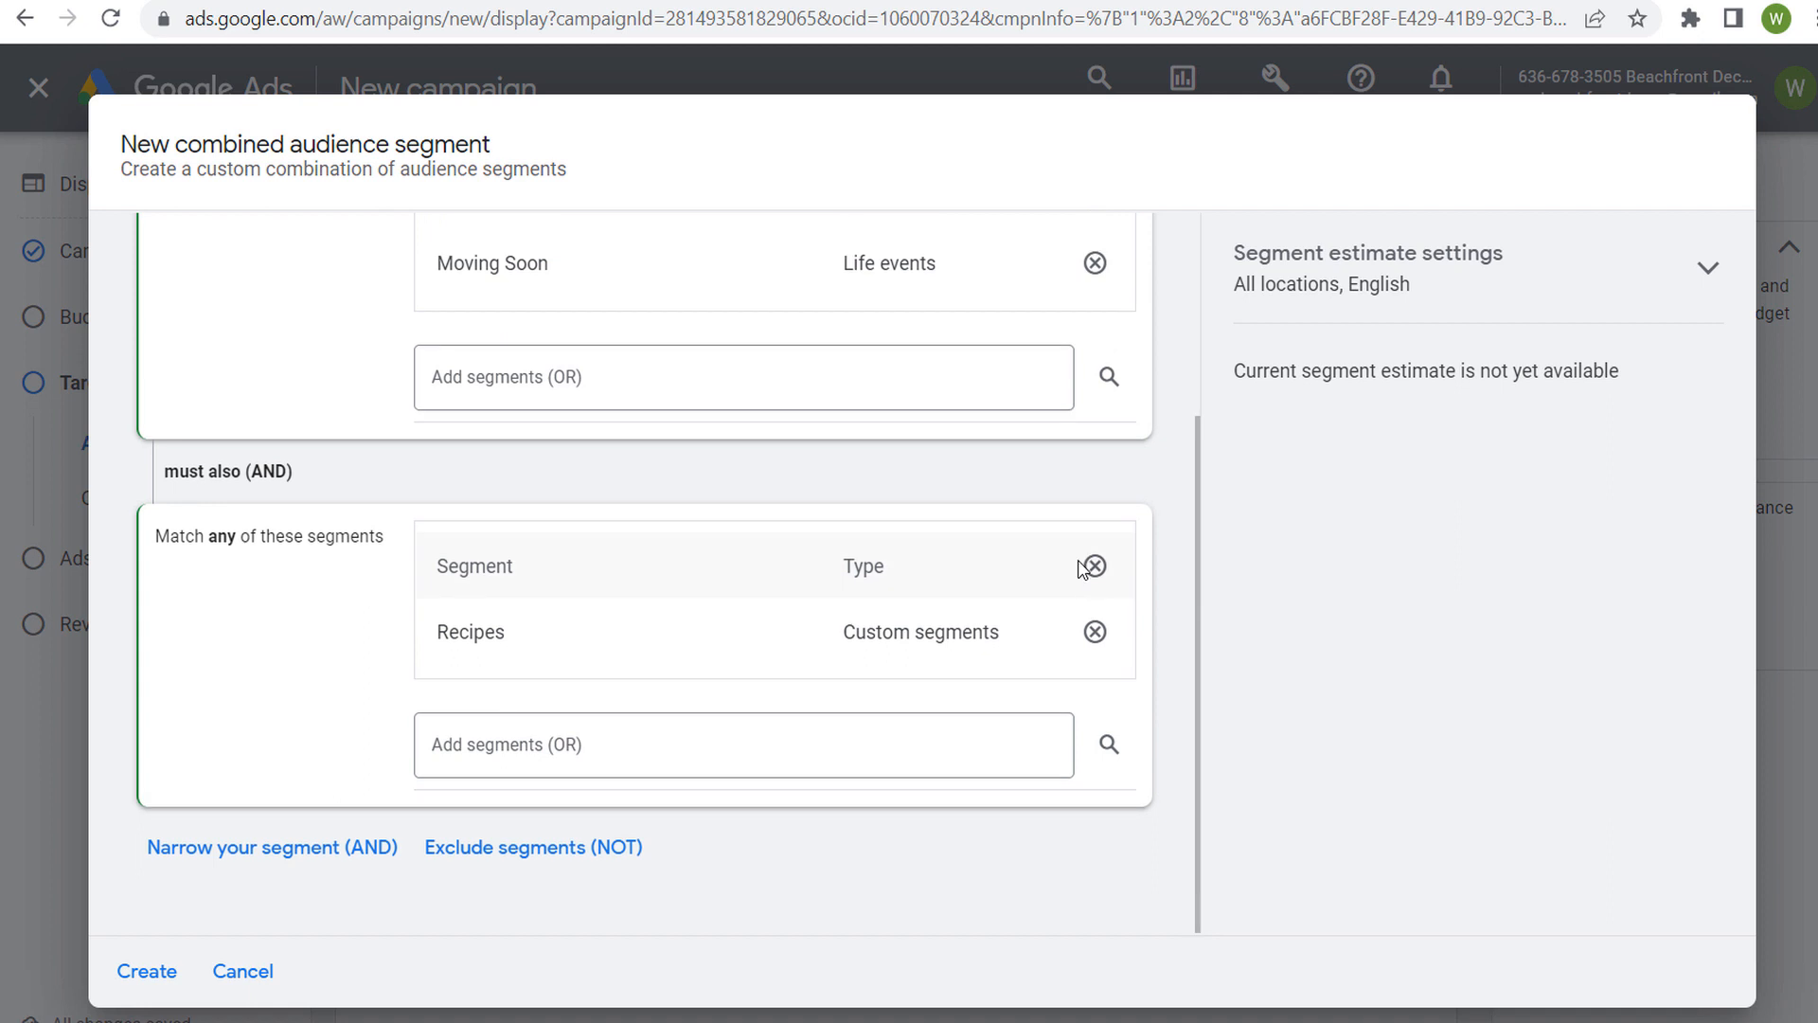
click(1089, 399)
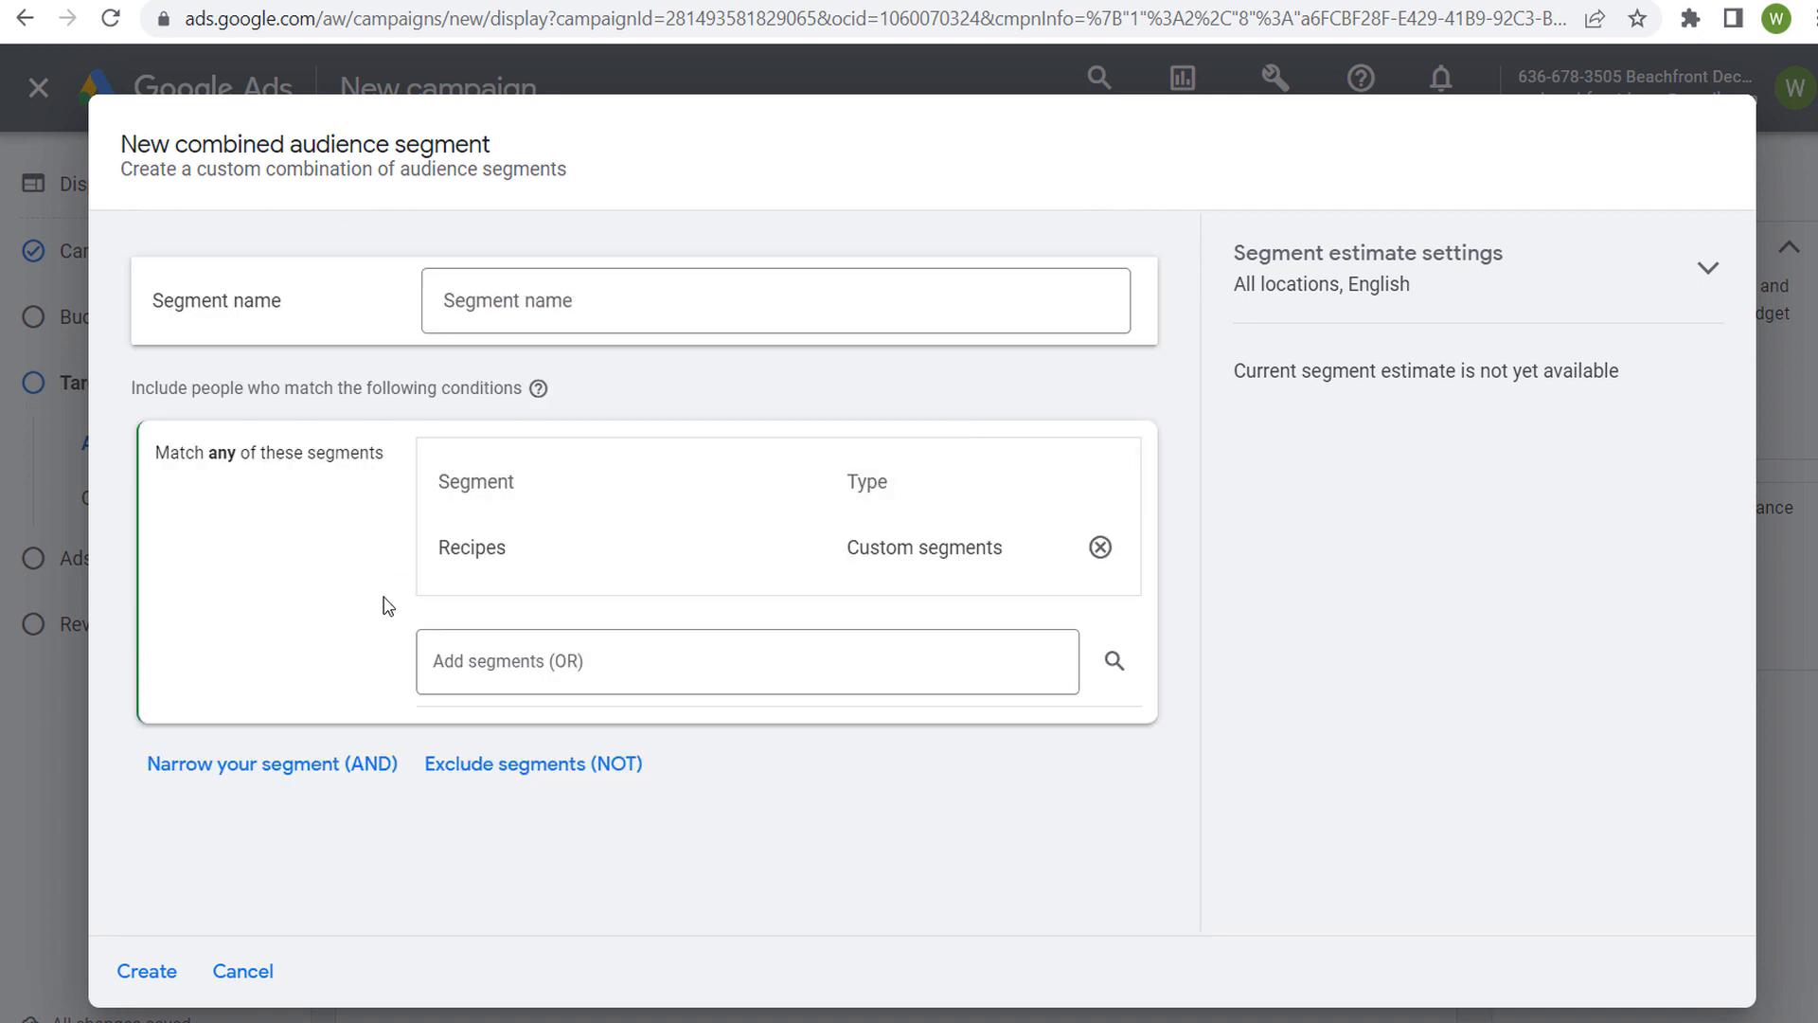
click(260, 765)
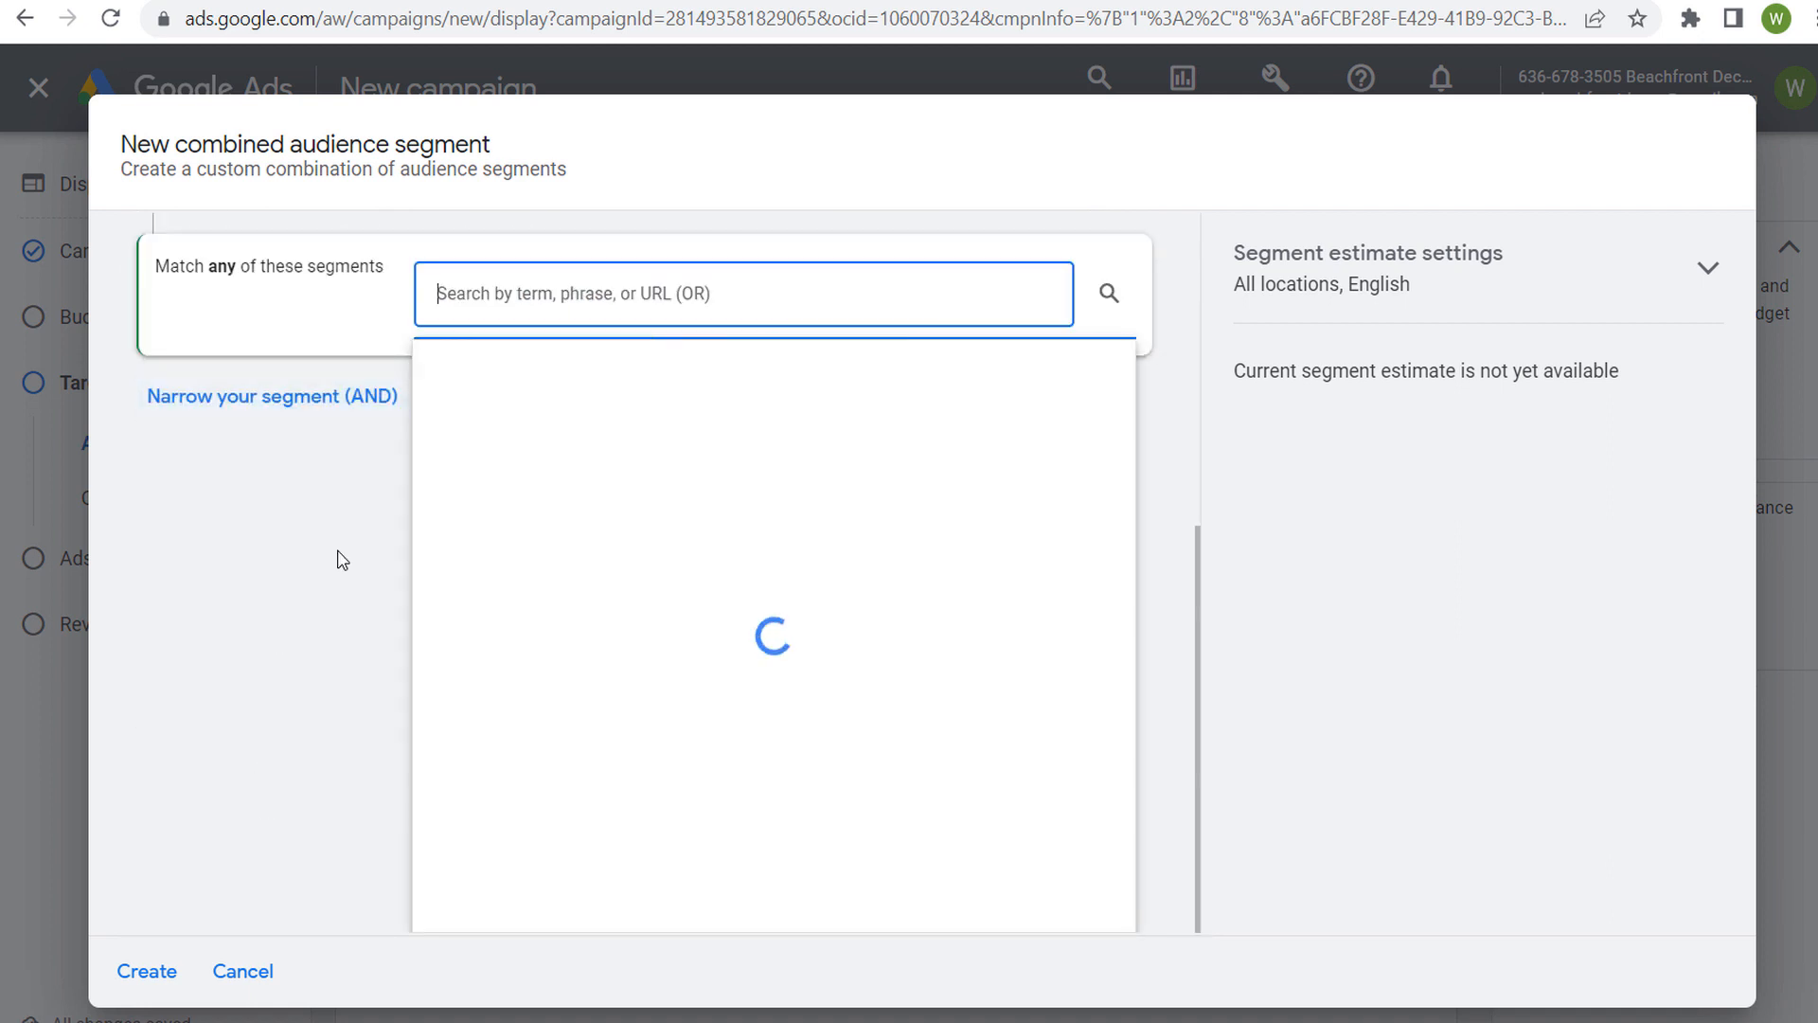
click(595, 396)
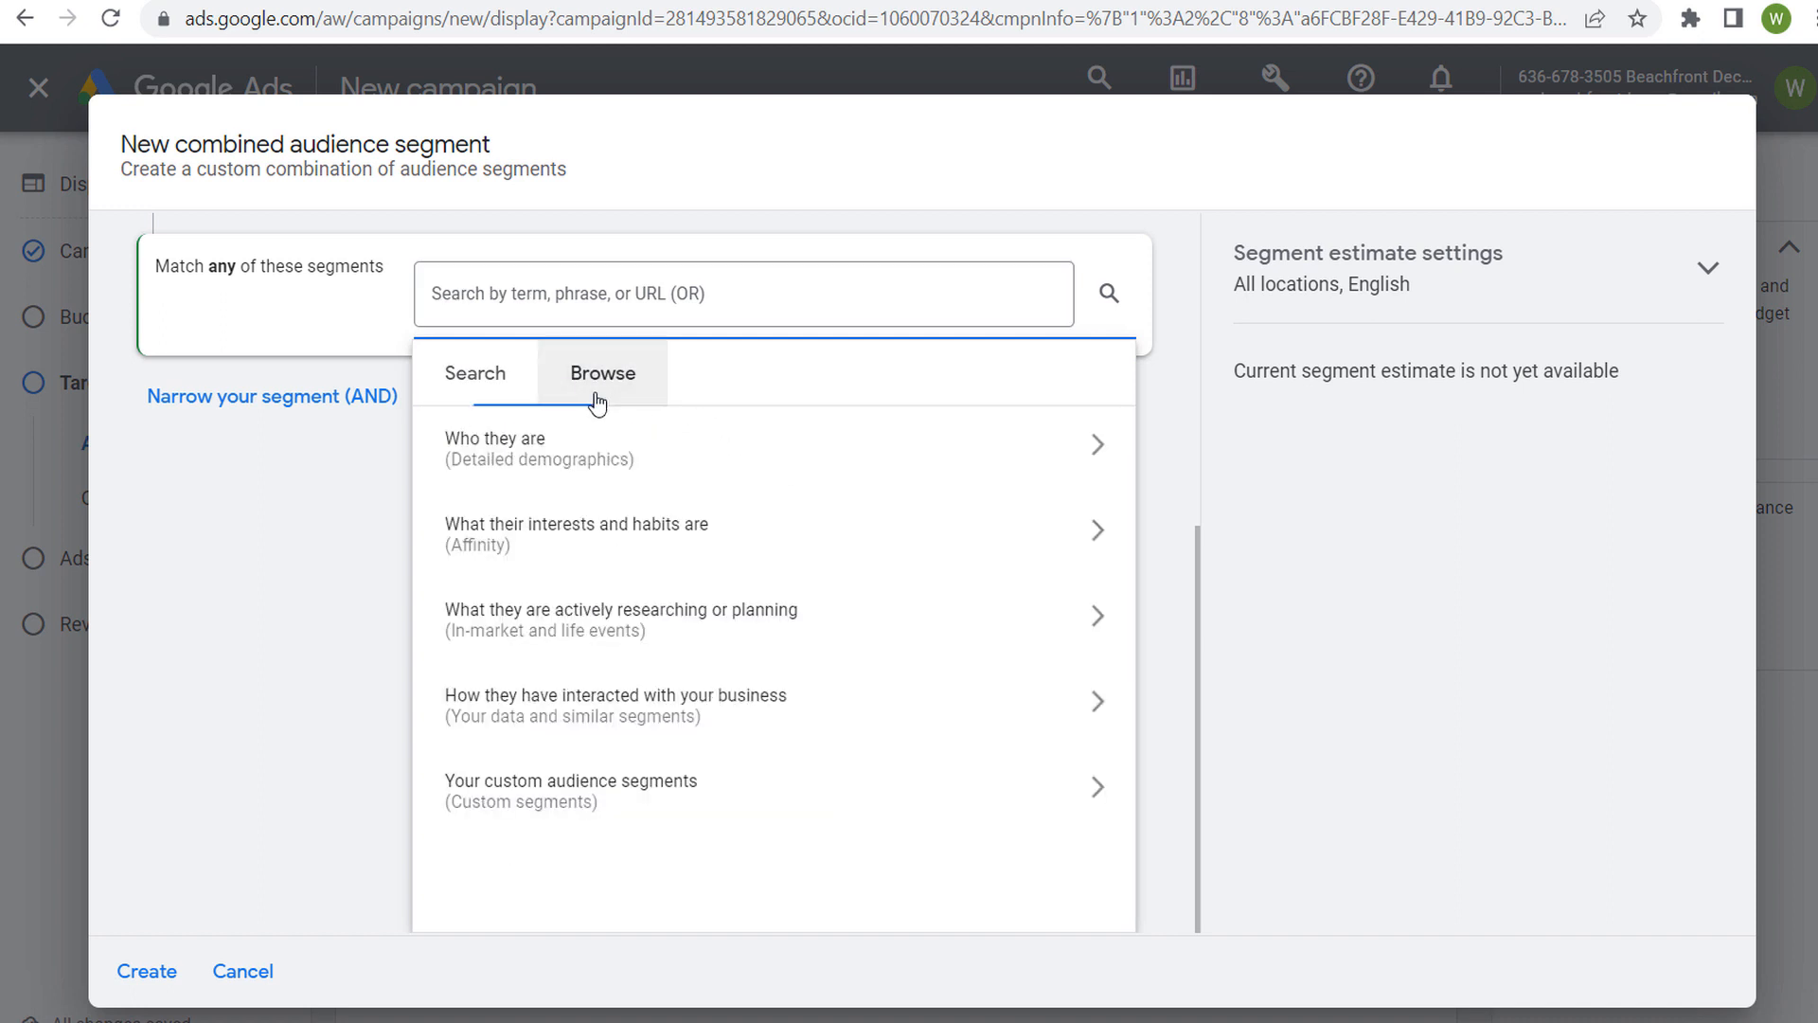
click(909, 635)
click(326, 484)
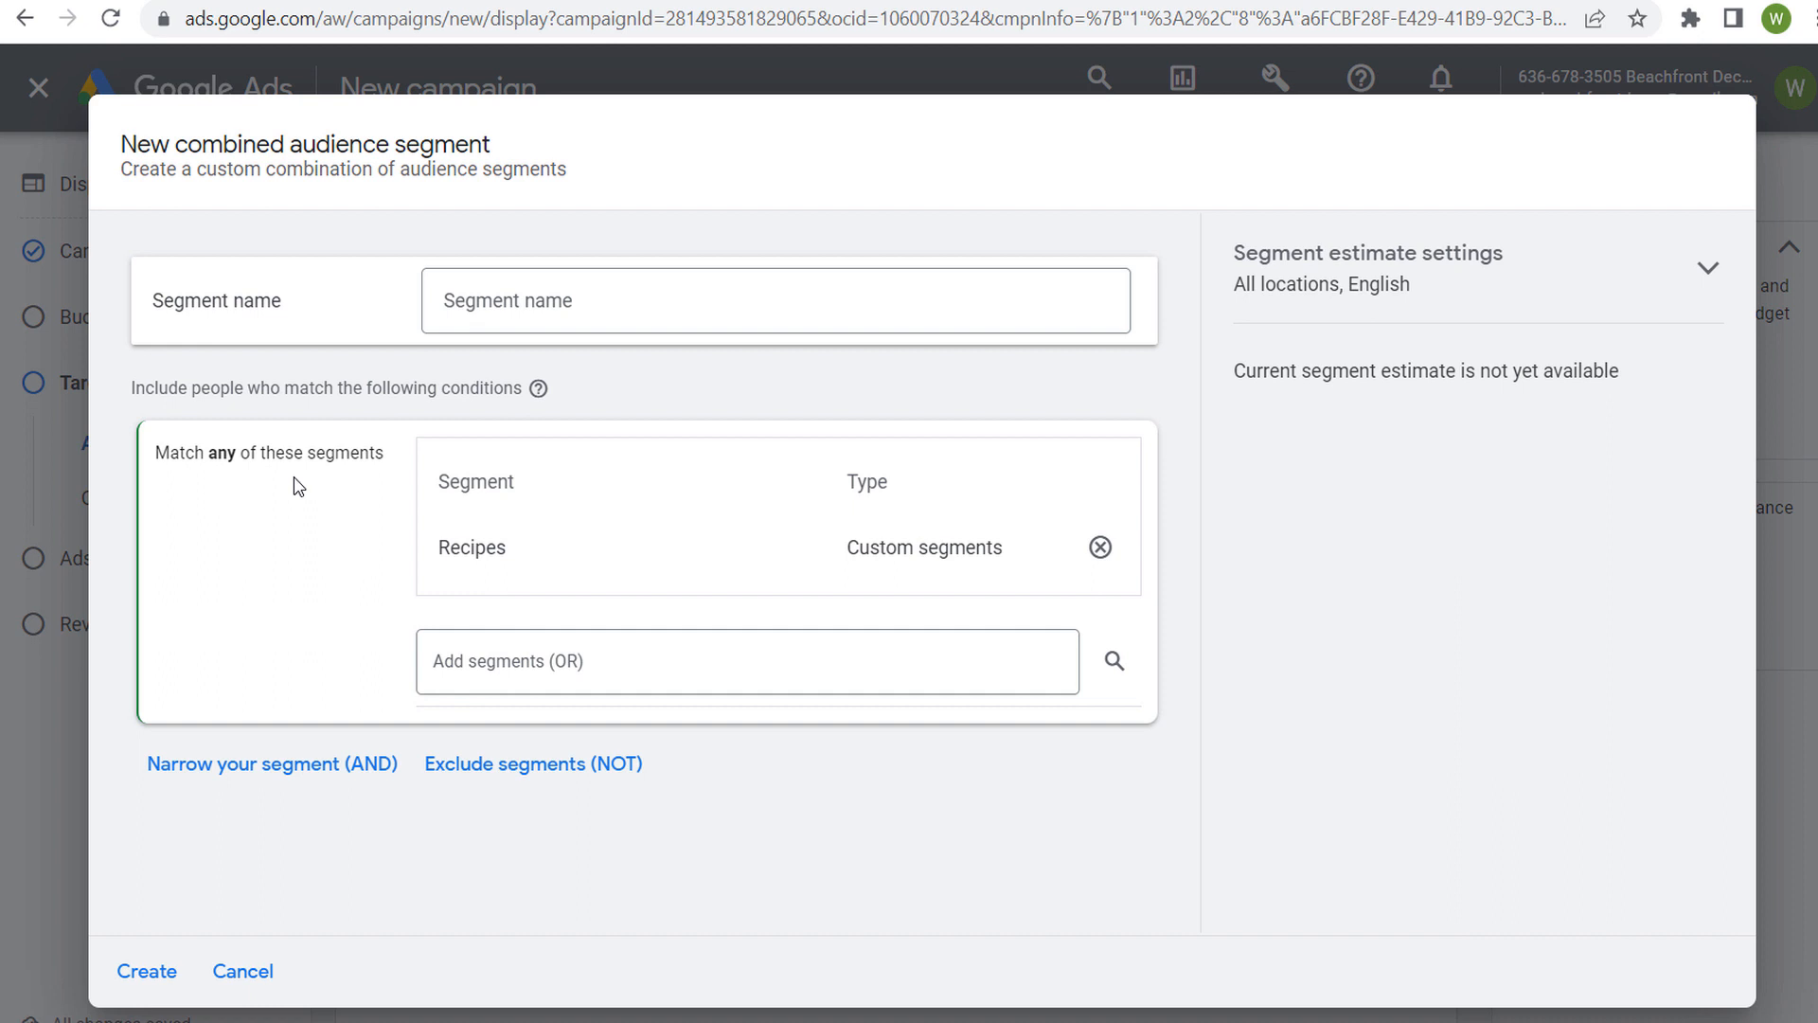
Narrow the segment with an AND condition including the parental status segments Parents of Toddlers (1-3 years) and Parents of Preschoolers (4-5 years)
click(291, 769)
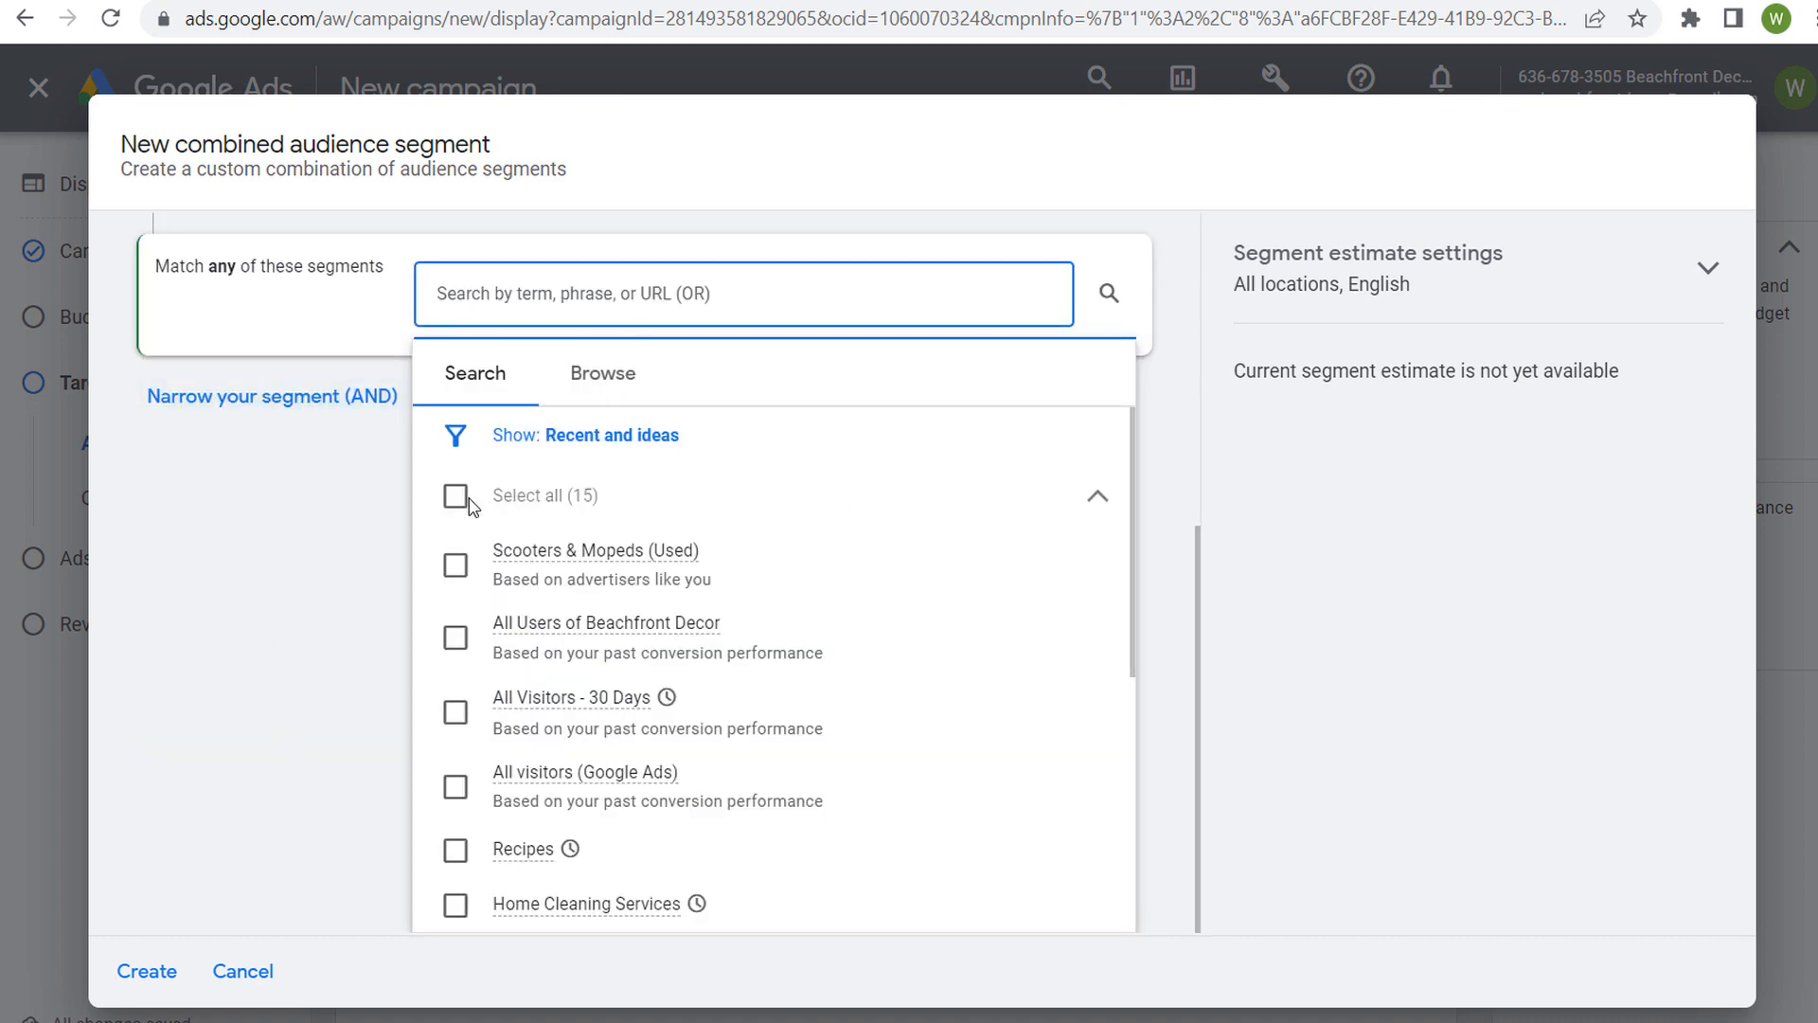
click(607, 389)
click(791, 454)
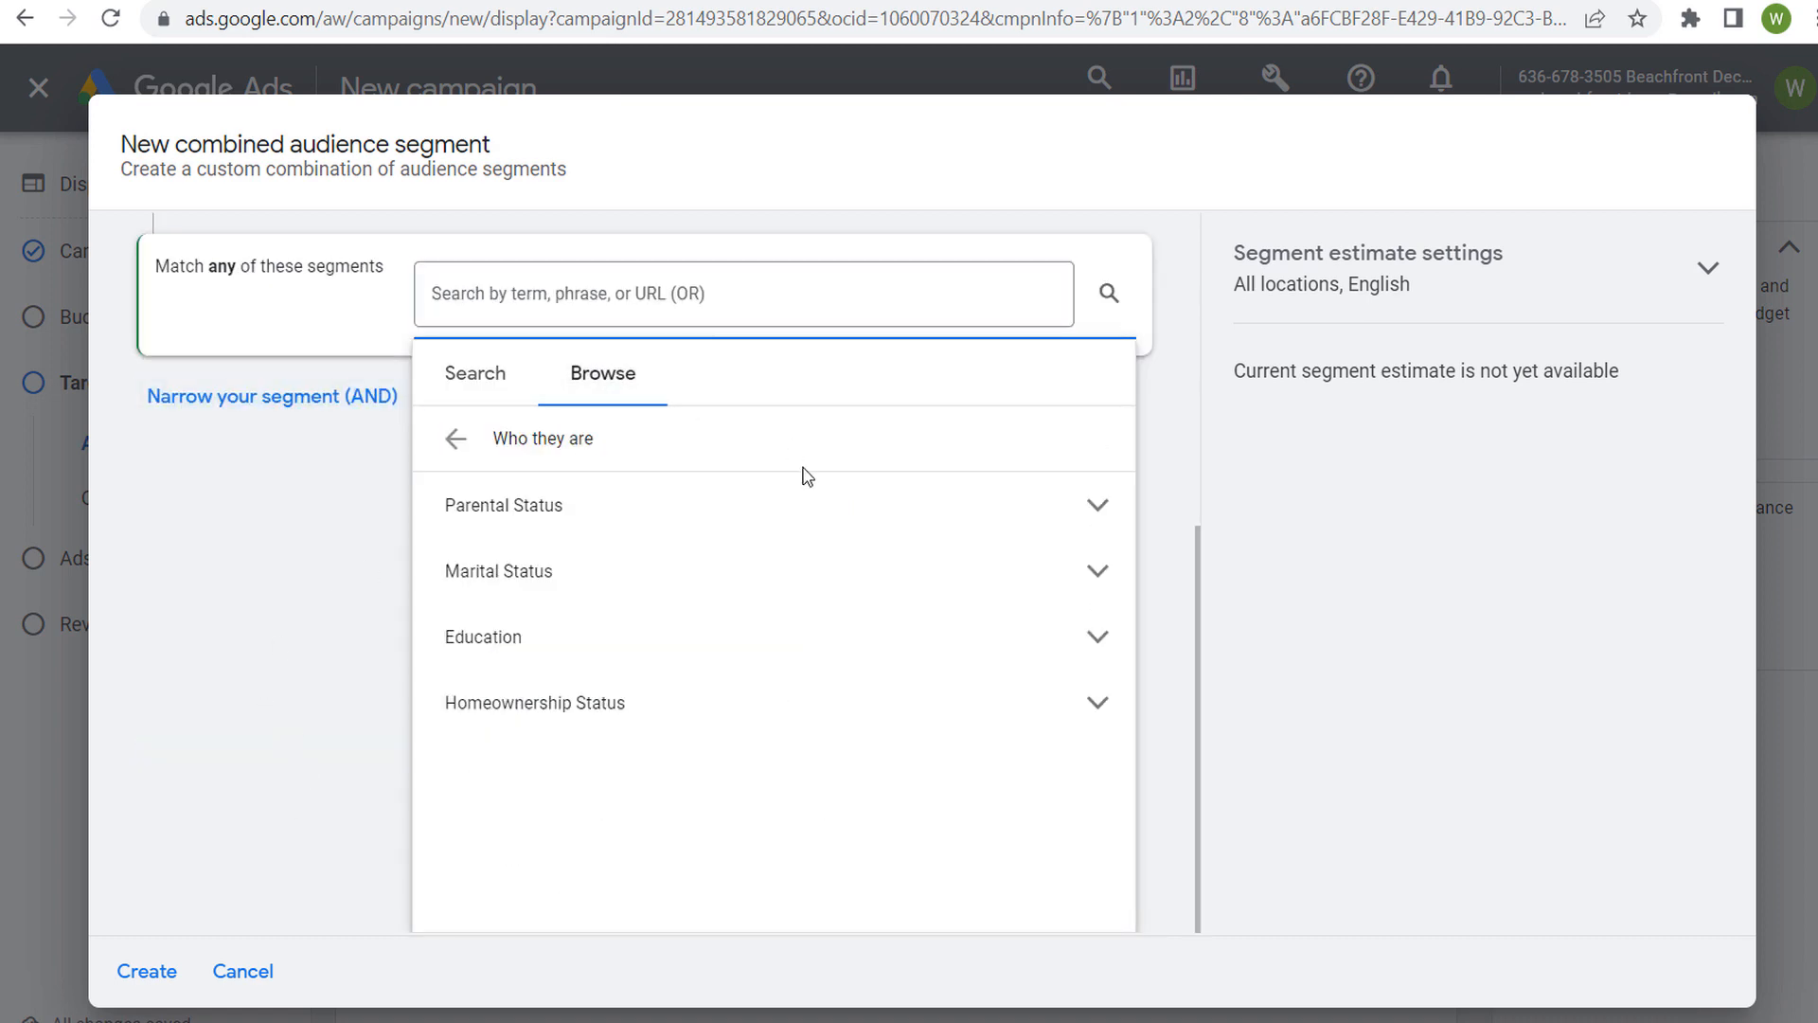
click(1096, 571)
scroll(1015, 663, down, 2)
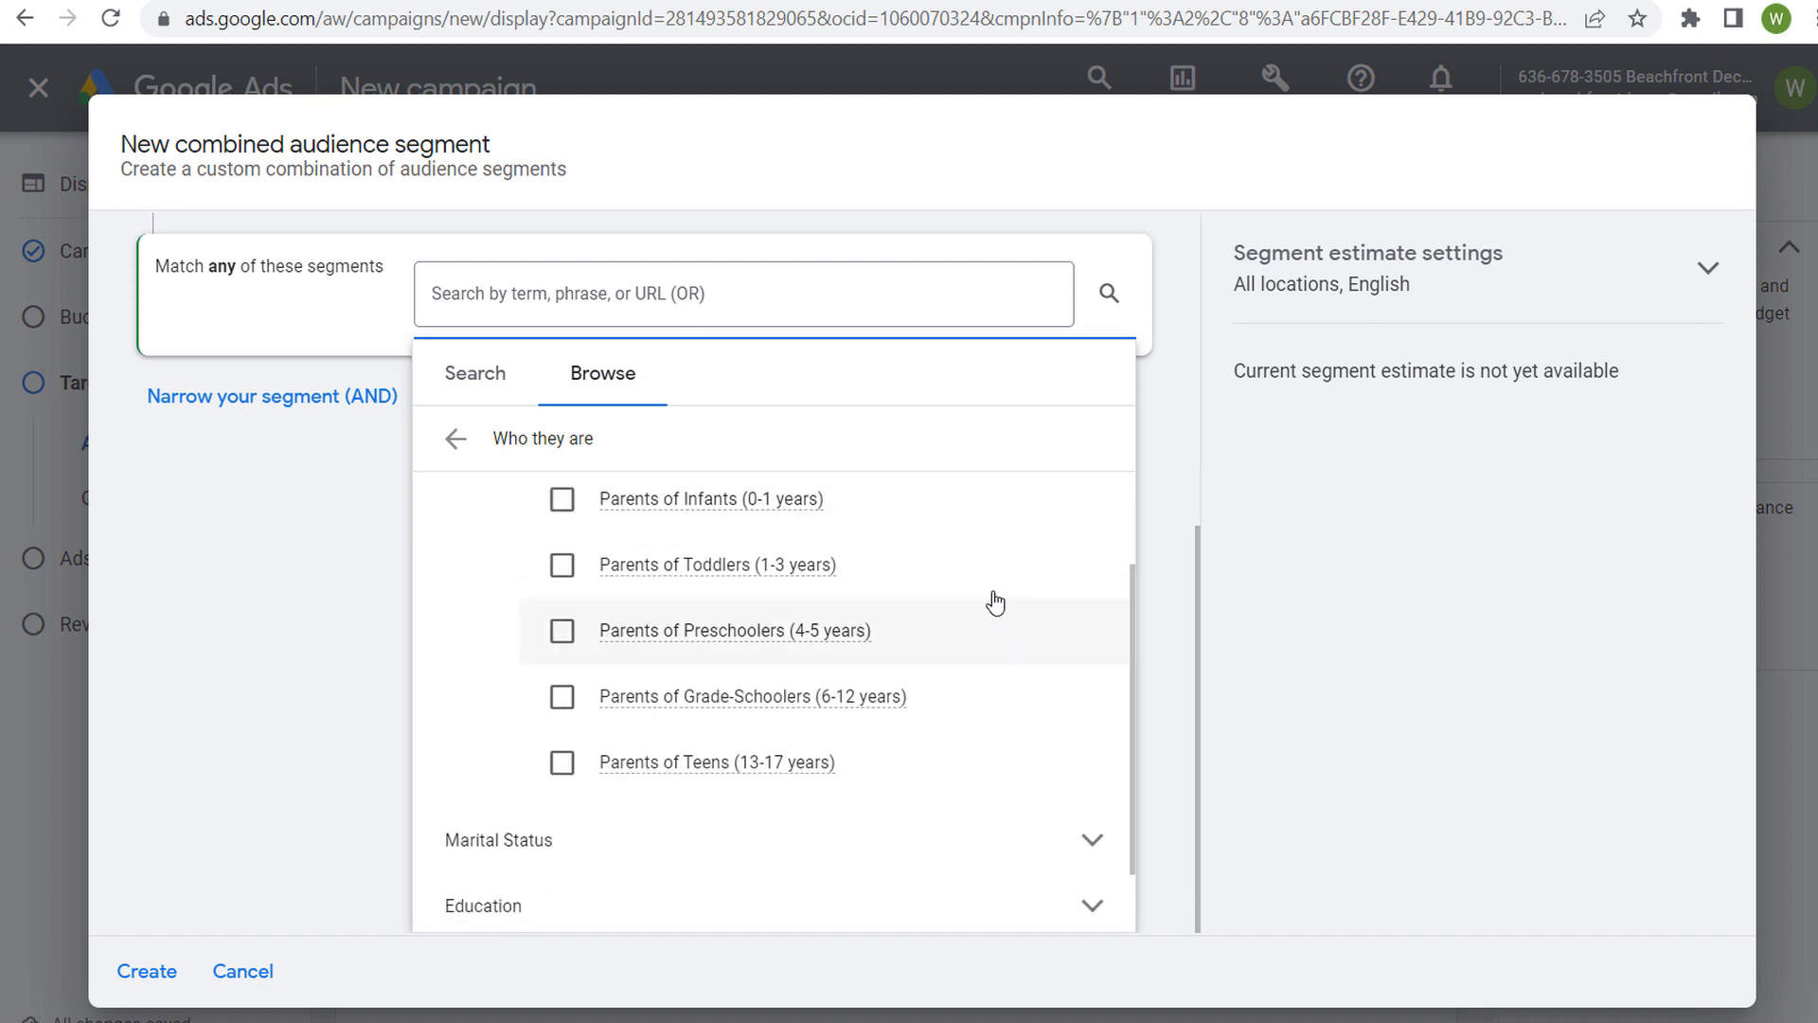
click(968, 572)
click(959, 826)
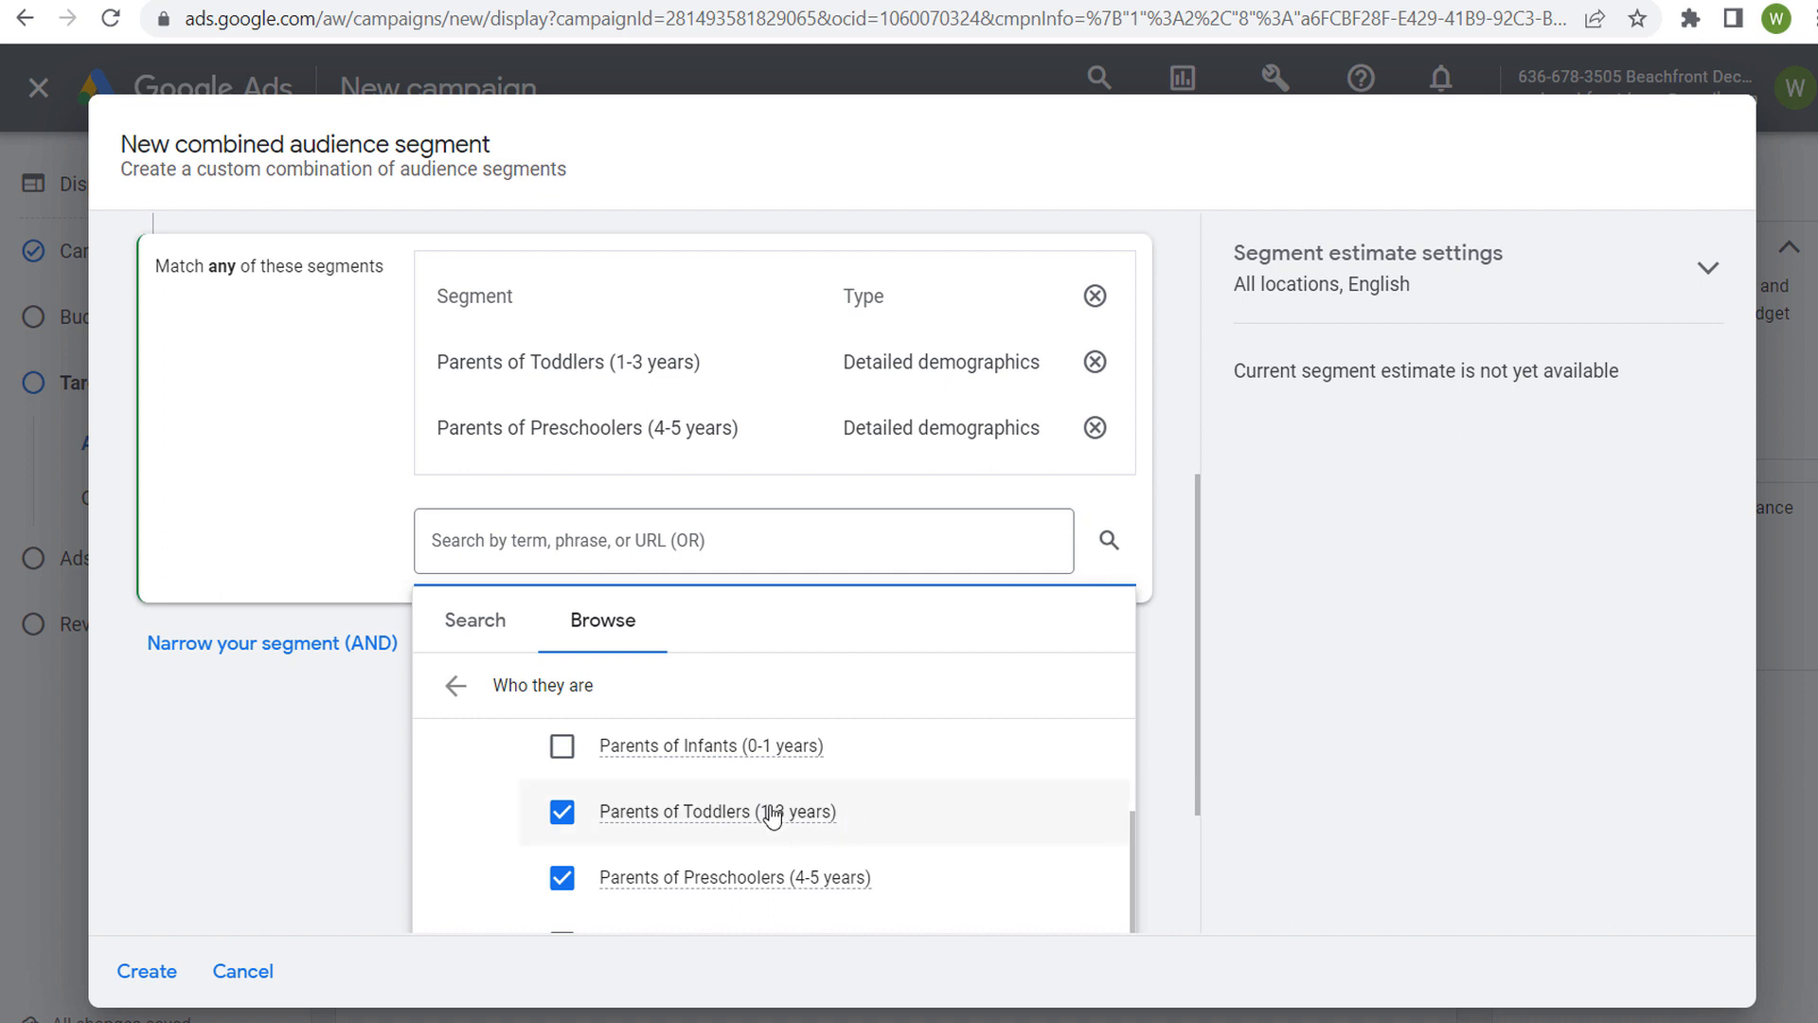
mouse_move(772, 811)
click(352, 498)
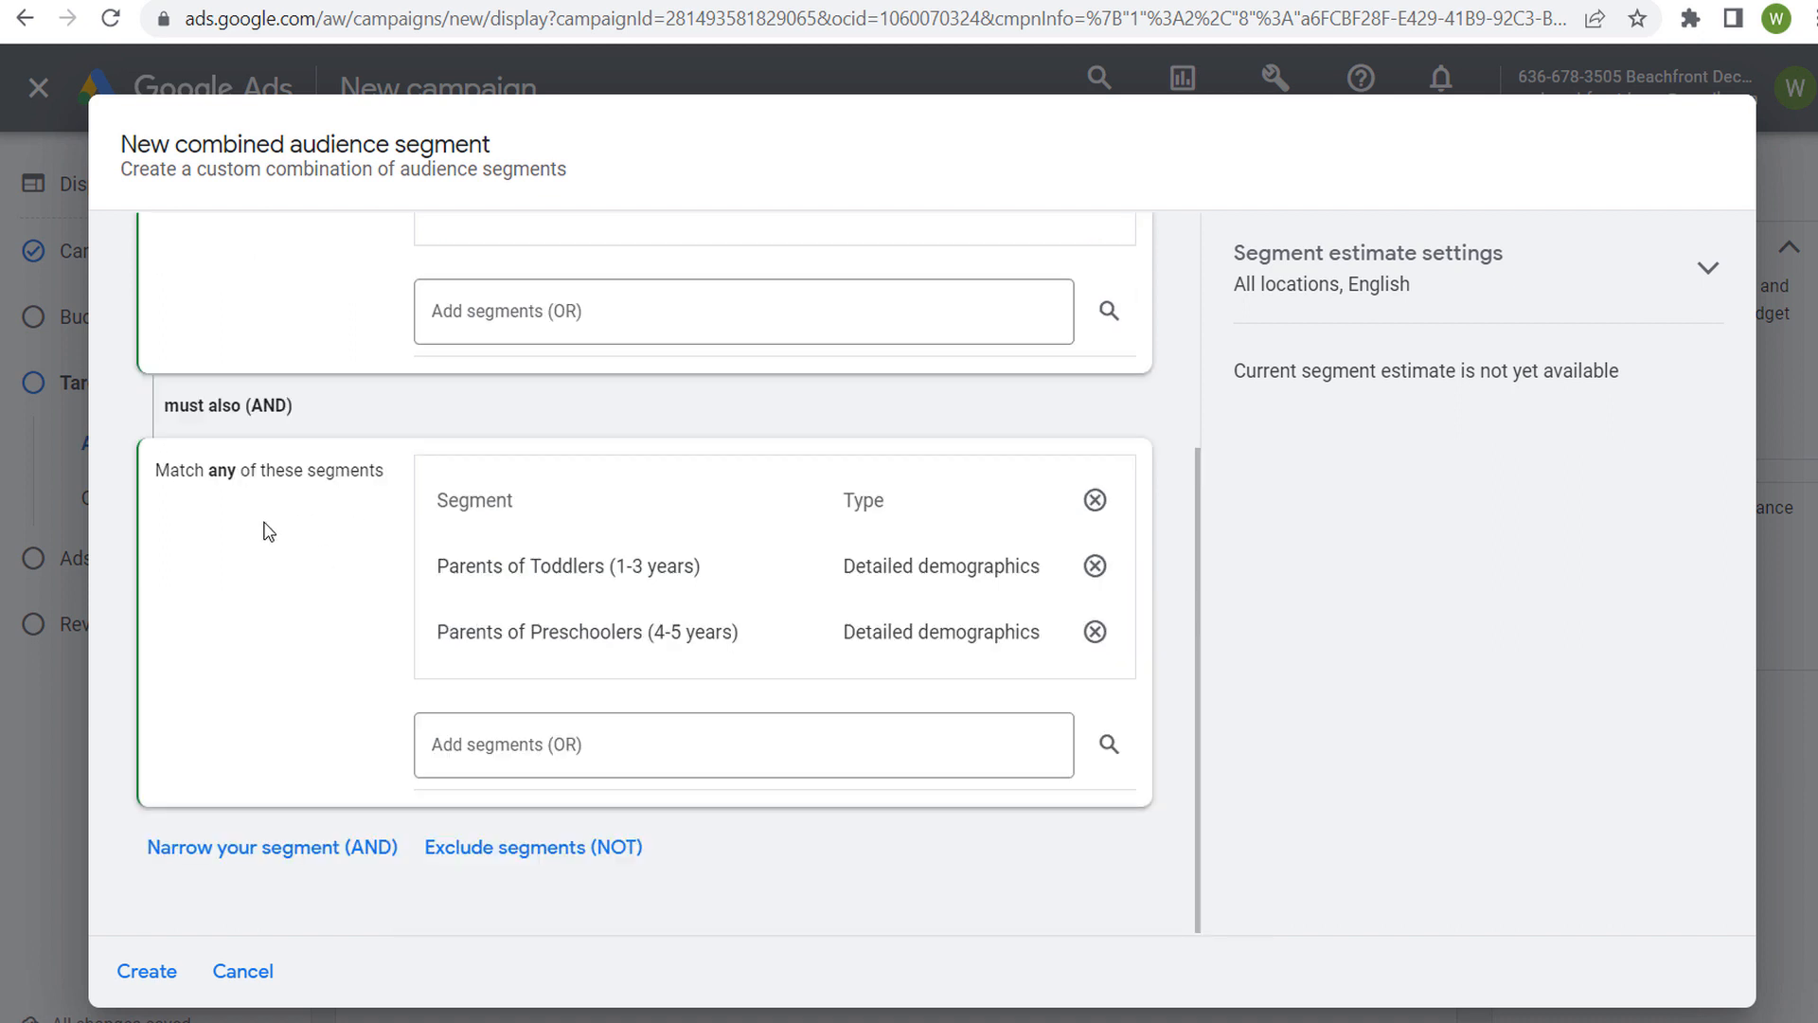
Narrow the combined segment with another AND condition, searching for "cooking" and including the in-market segment Toddler Meals
scroll(335, 705, up, 1)
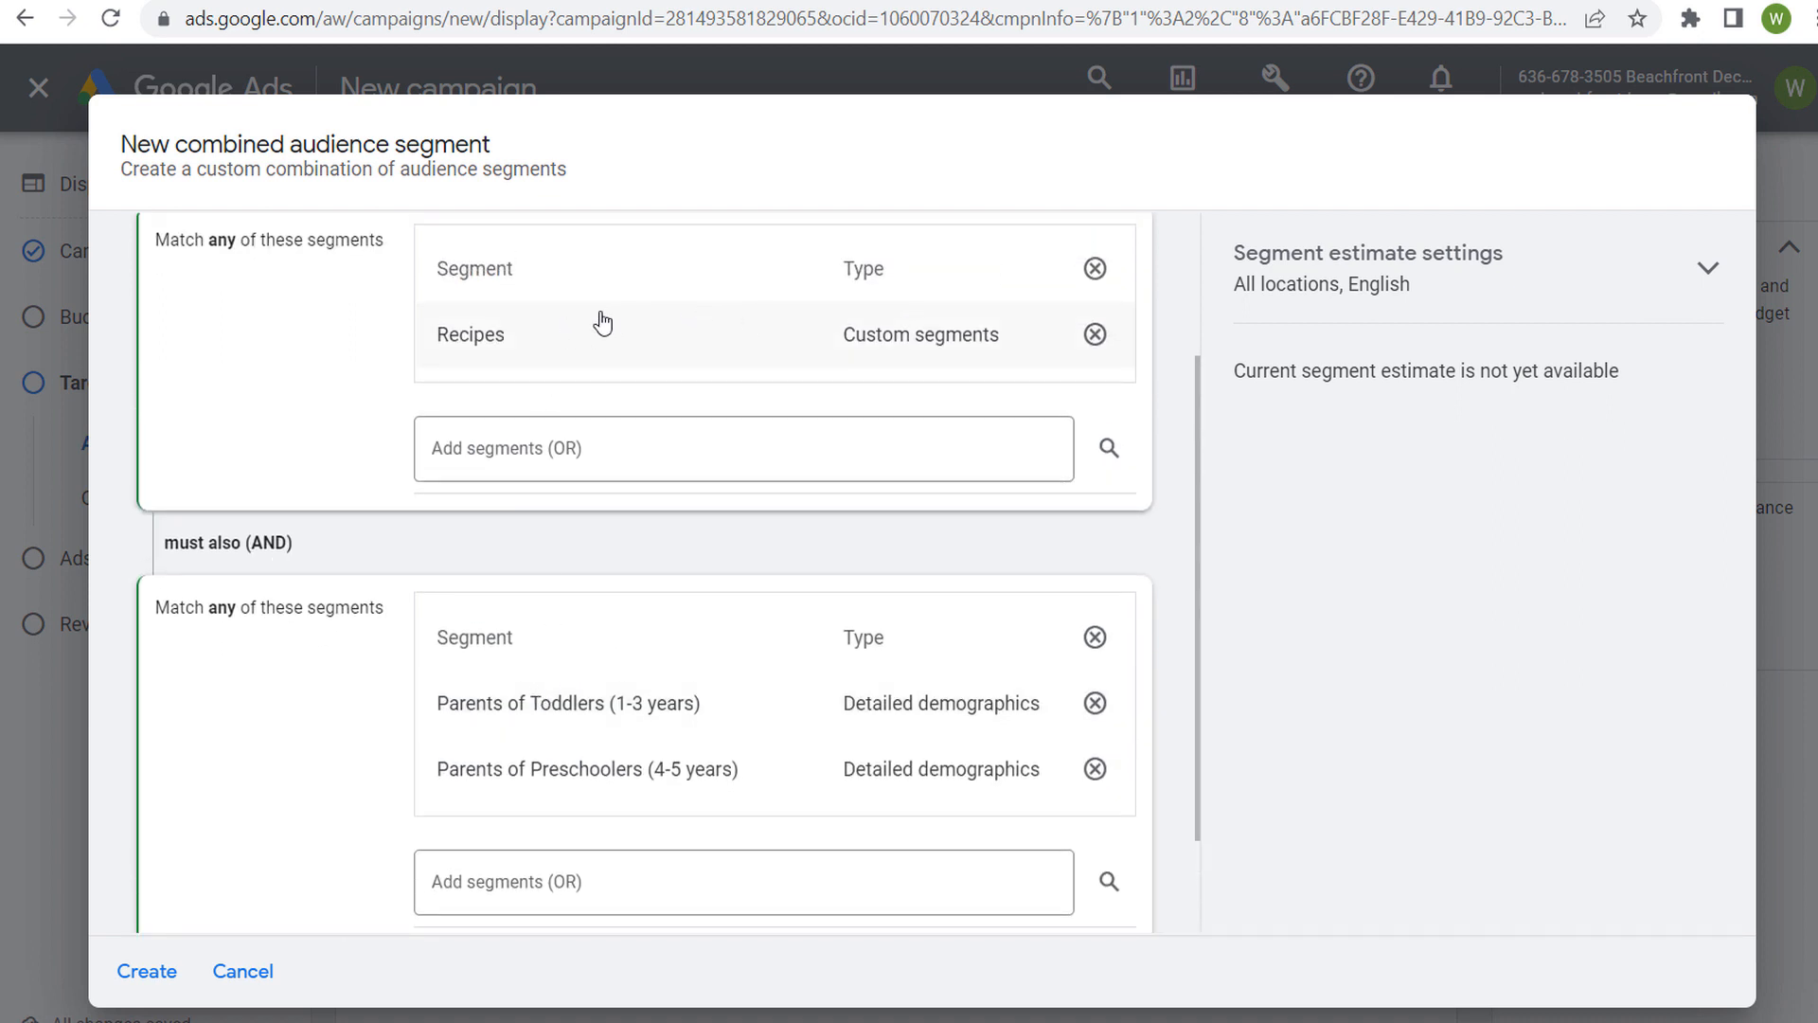
scroll(297, 385, down, 2)
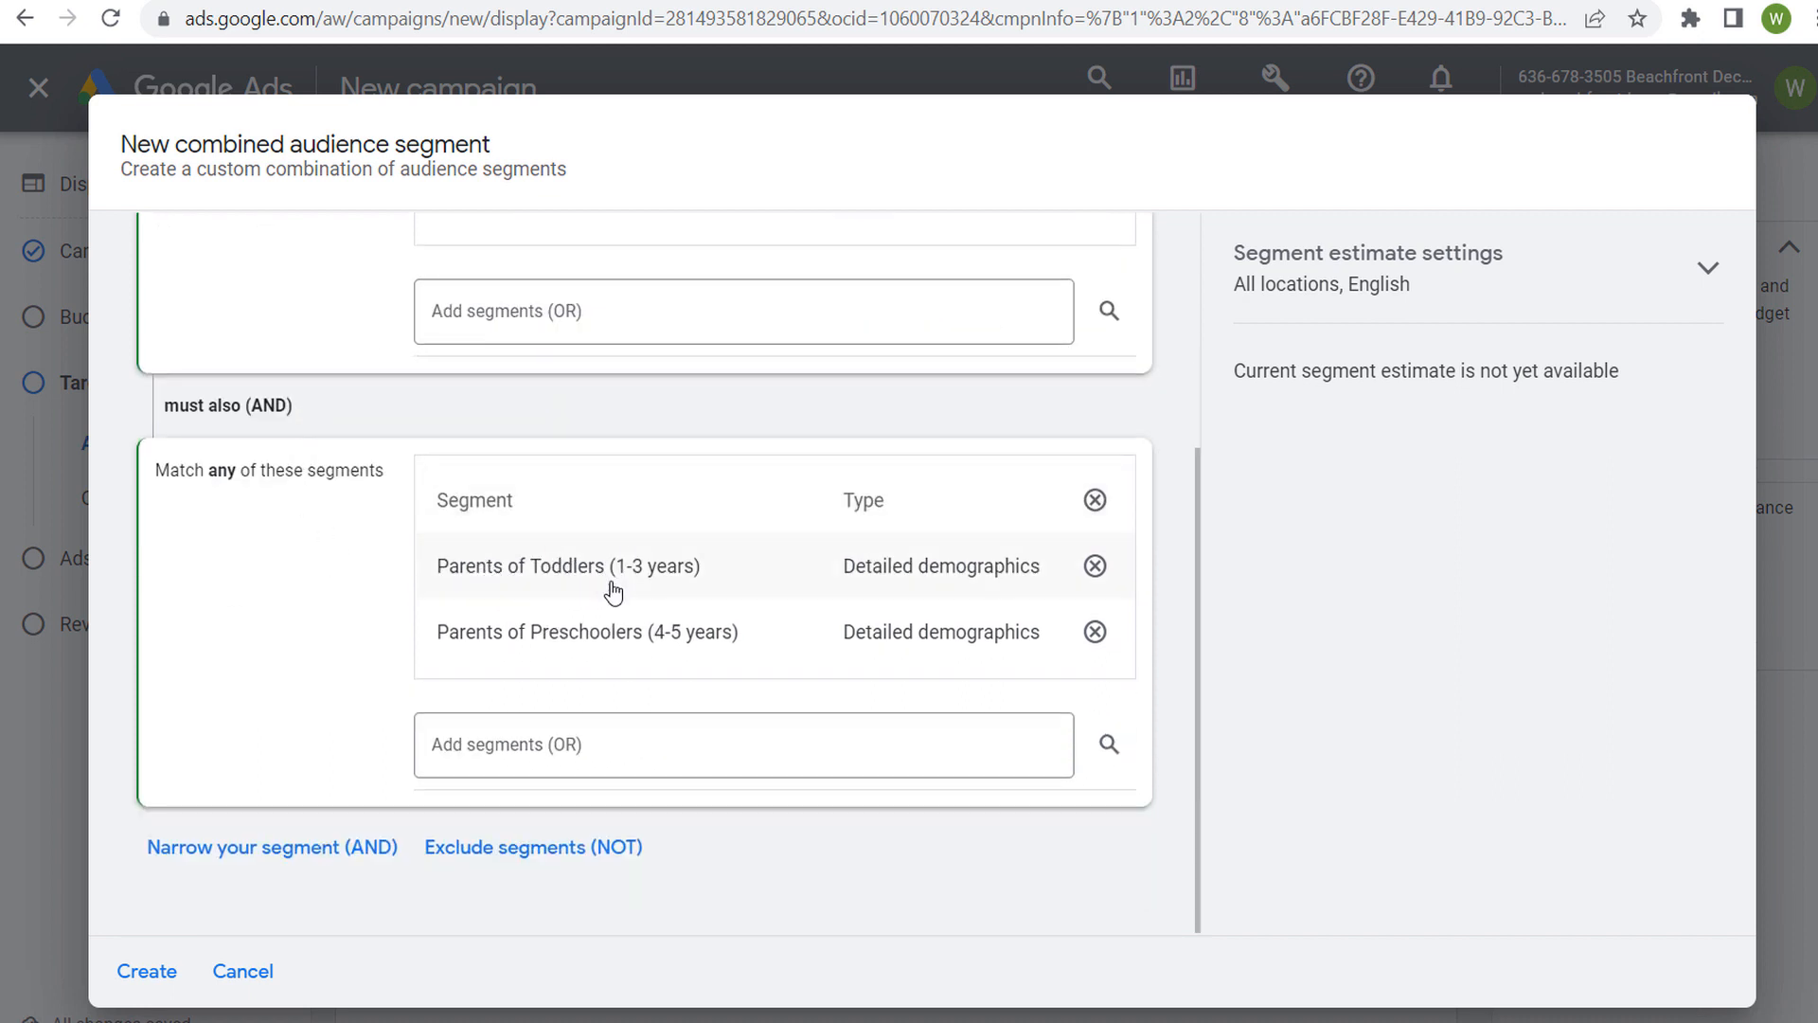
click(332, 848)
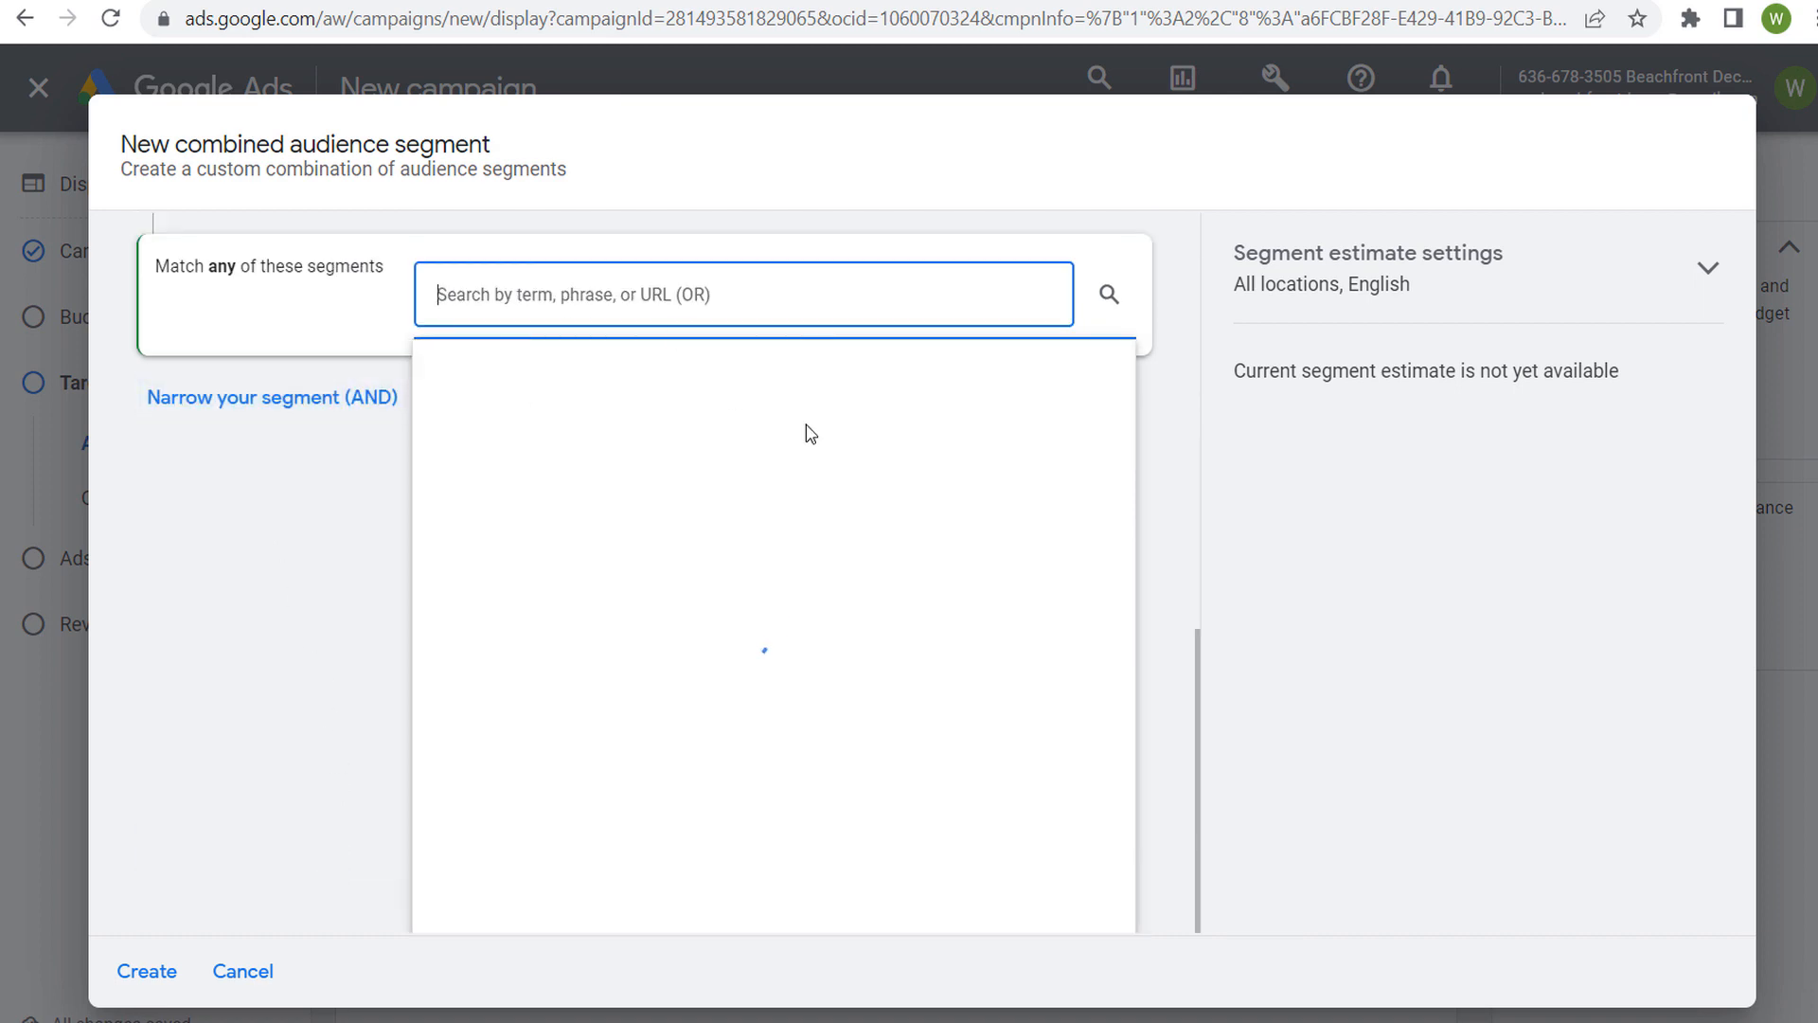
text(cooking)
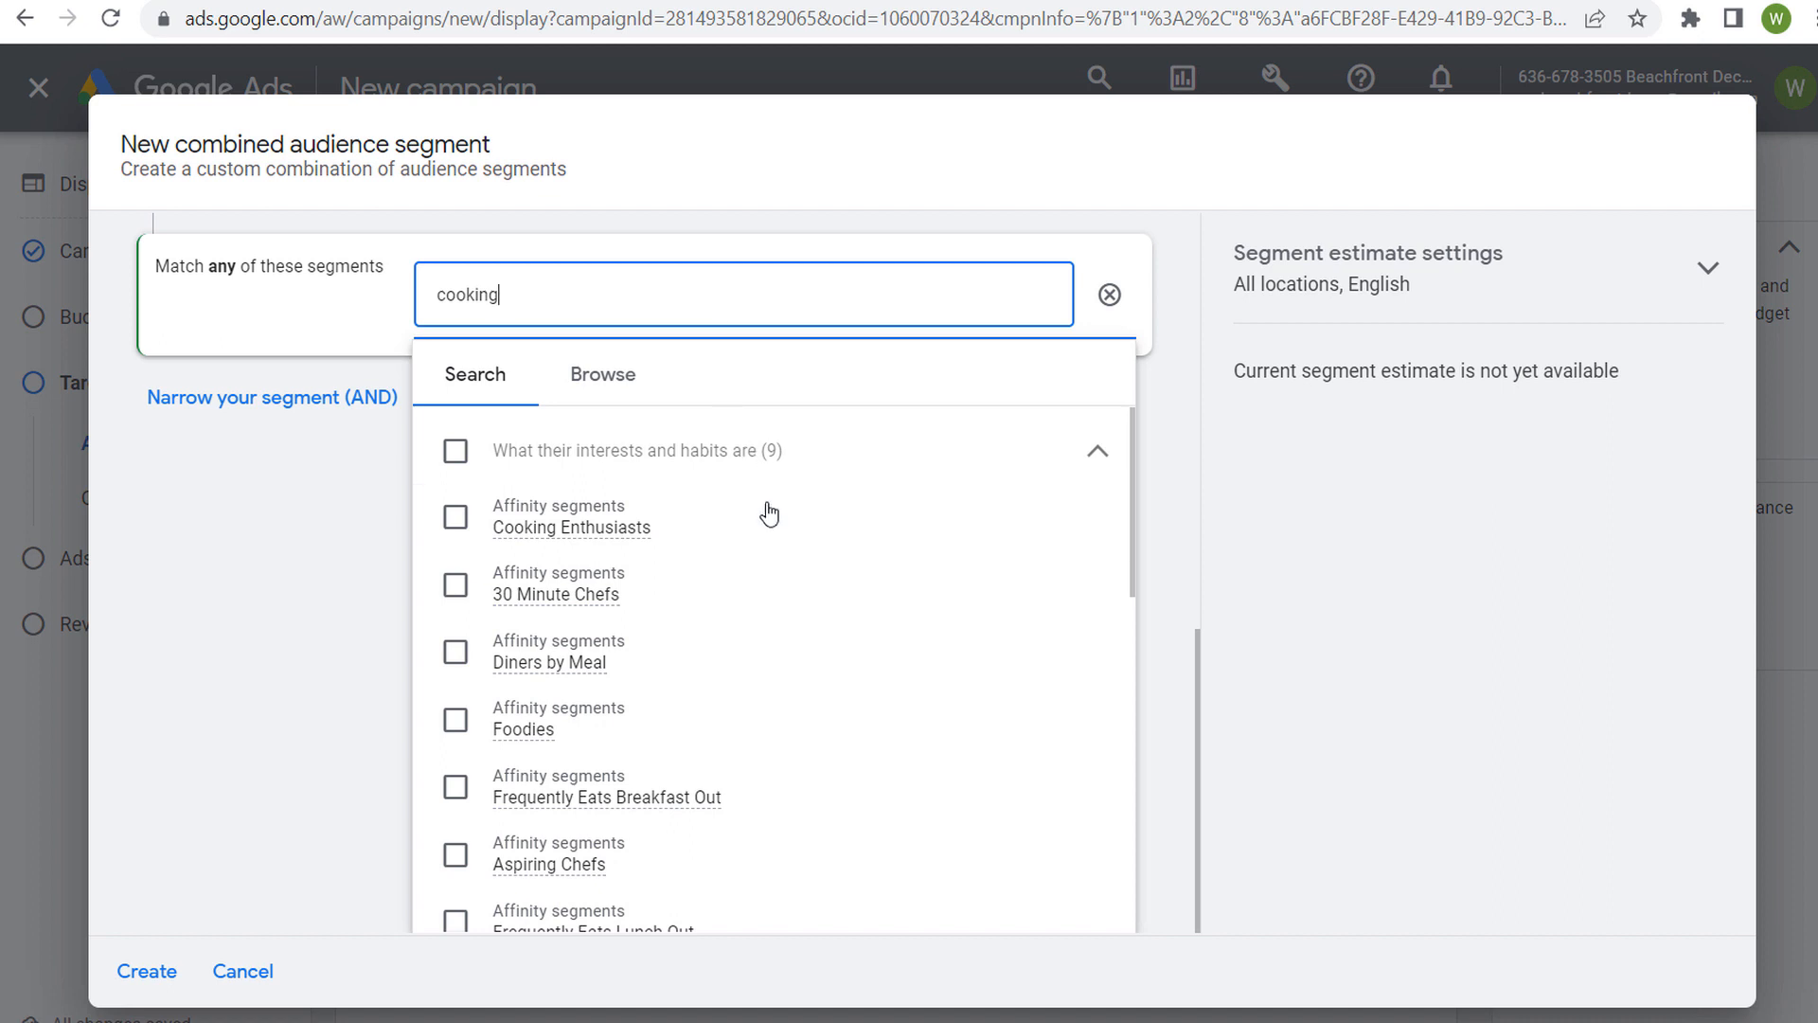
scroll(818, 573, down, 6)
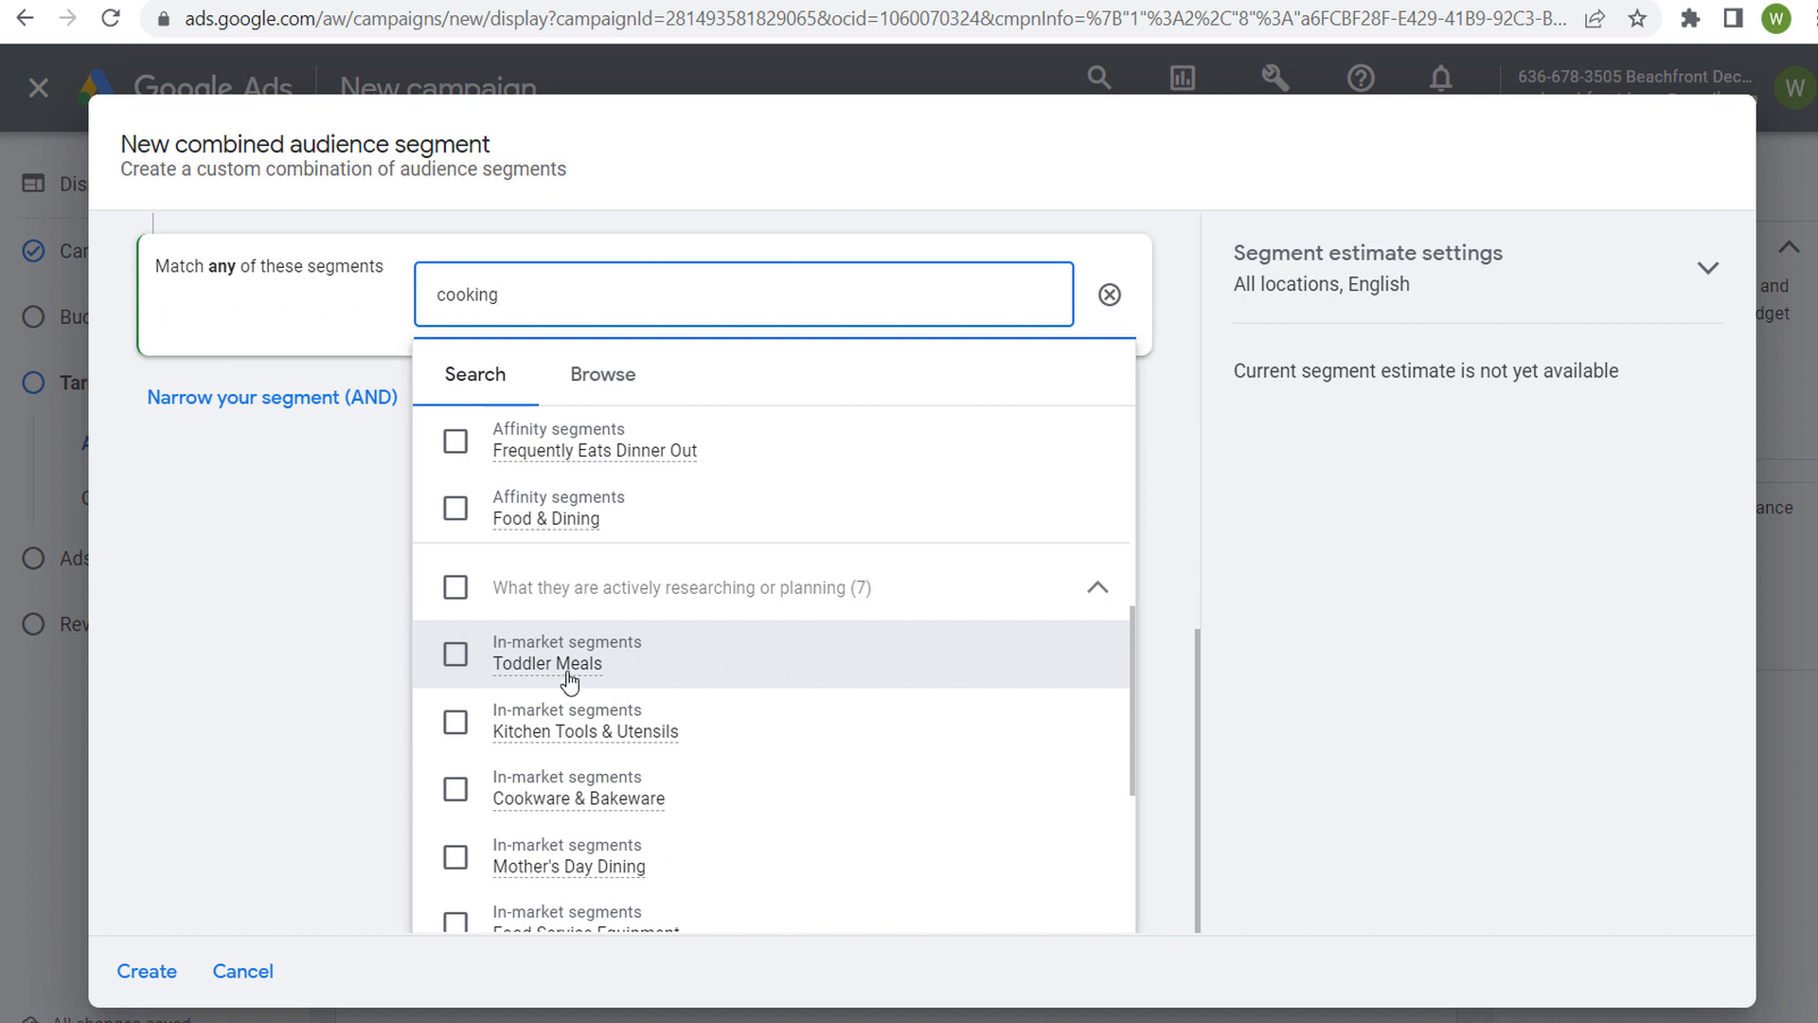
mouse_move(570, 670)
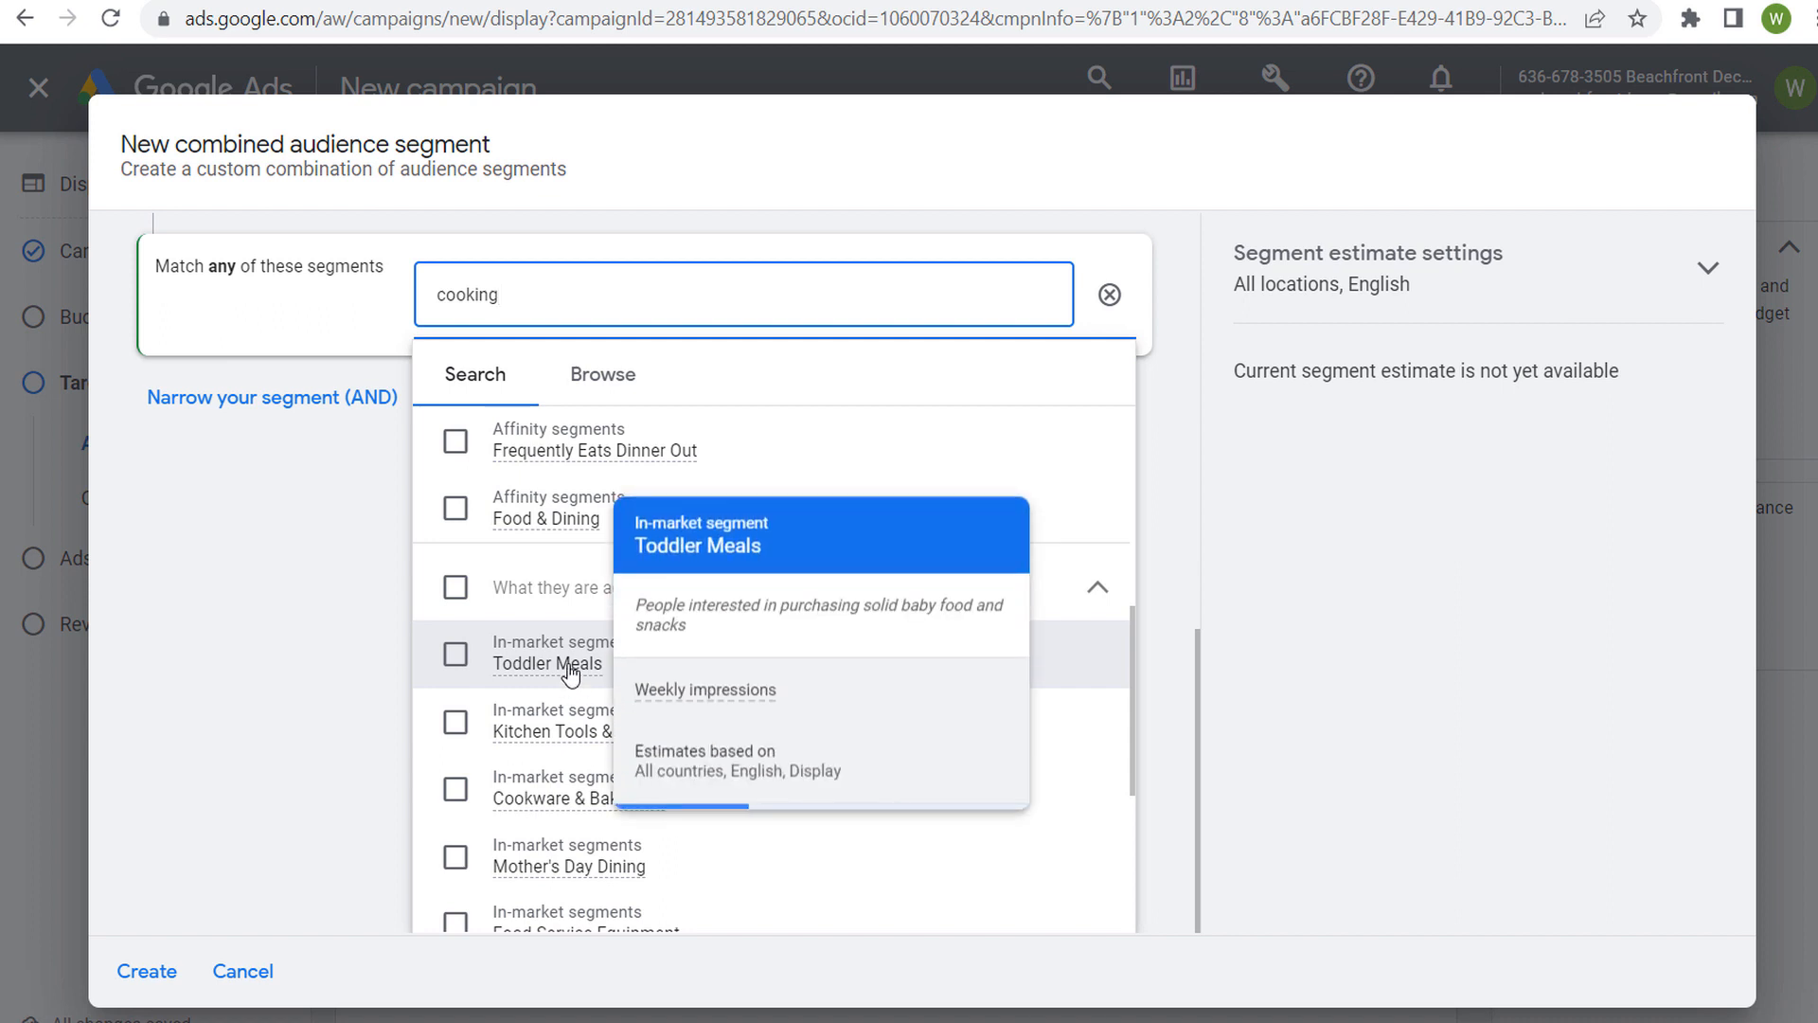
drag(736, 459, 882, 458)
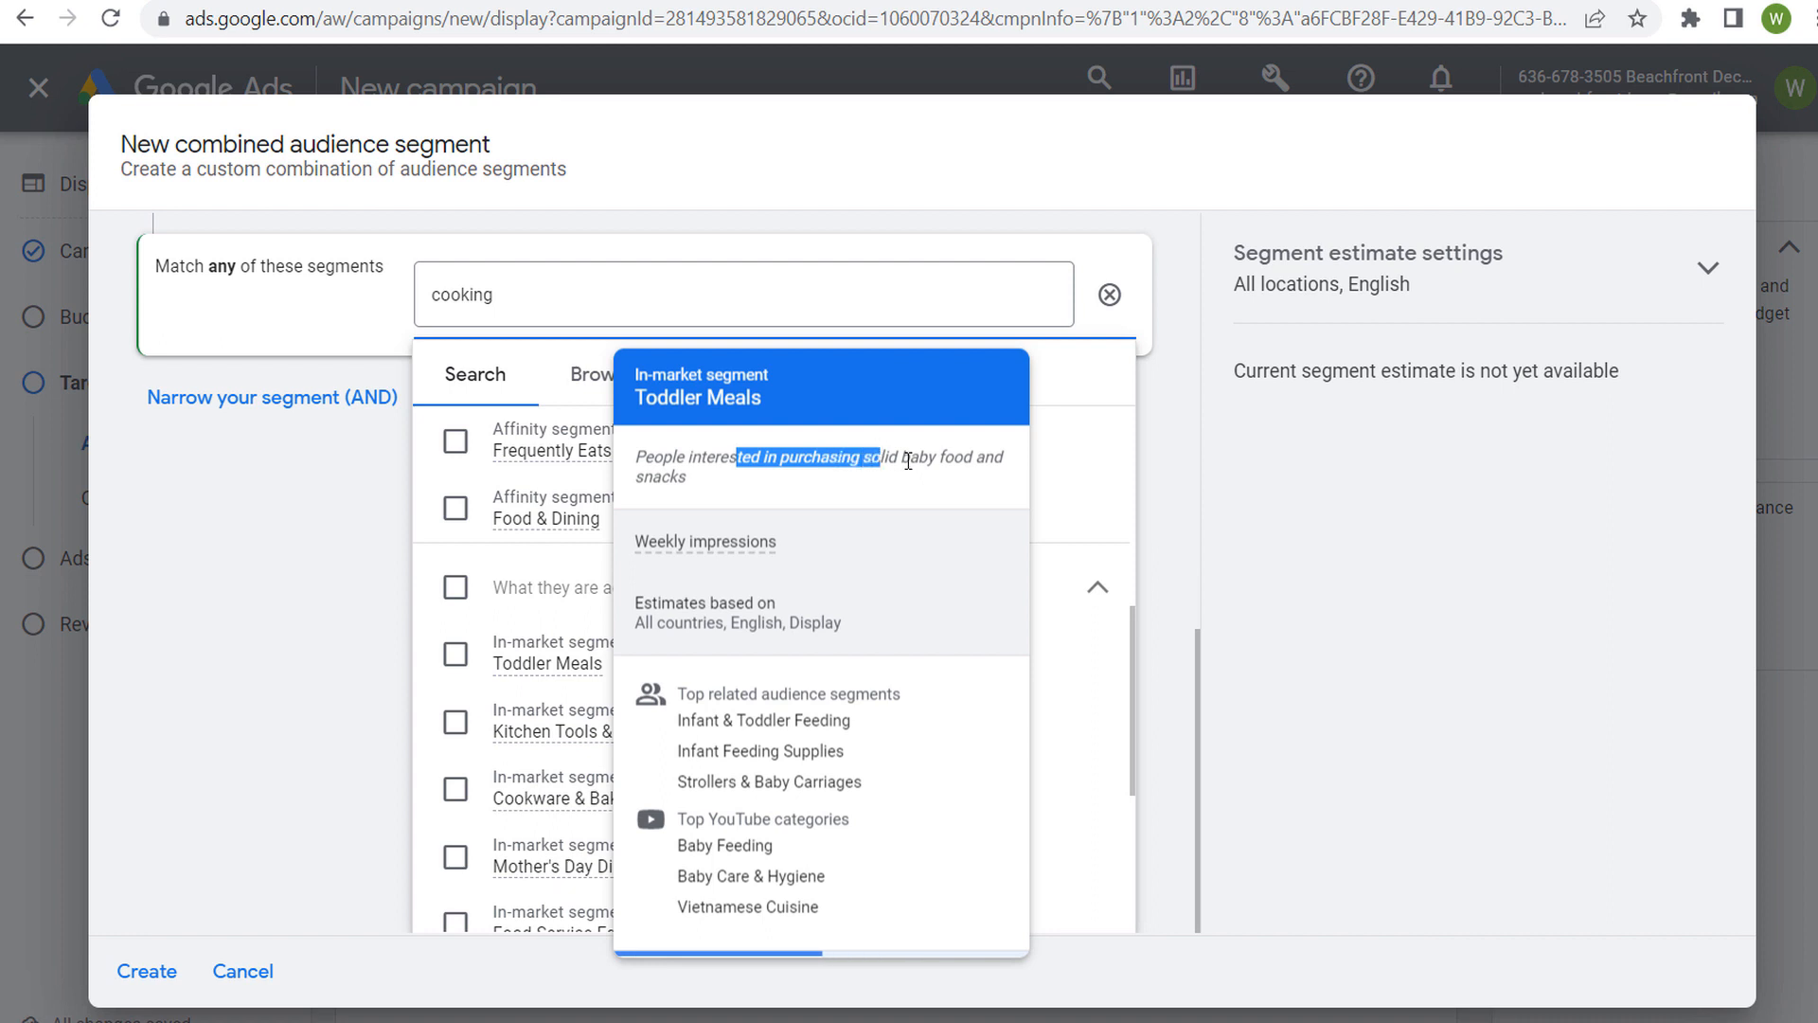
click(905, 461)
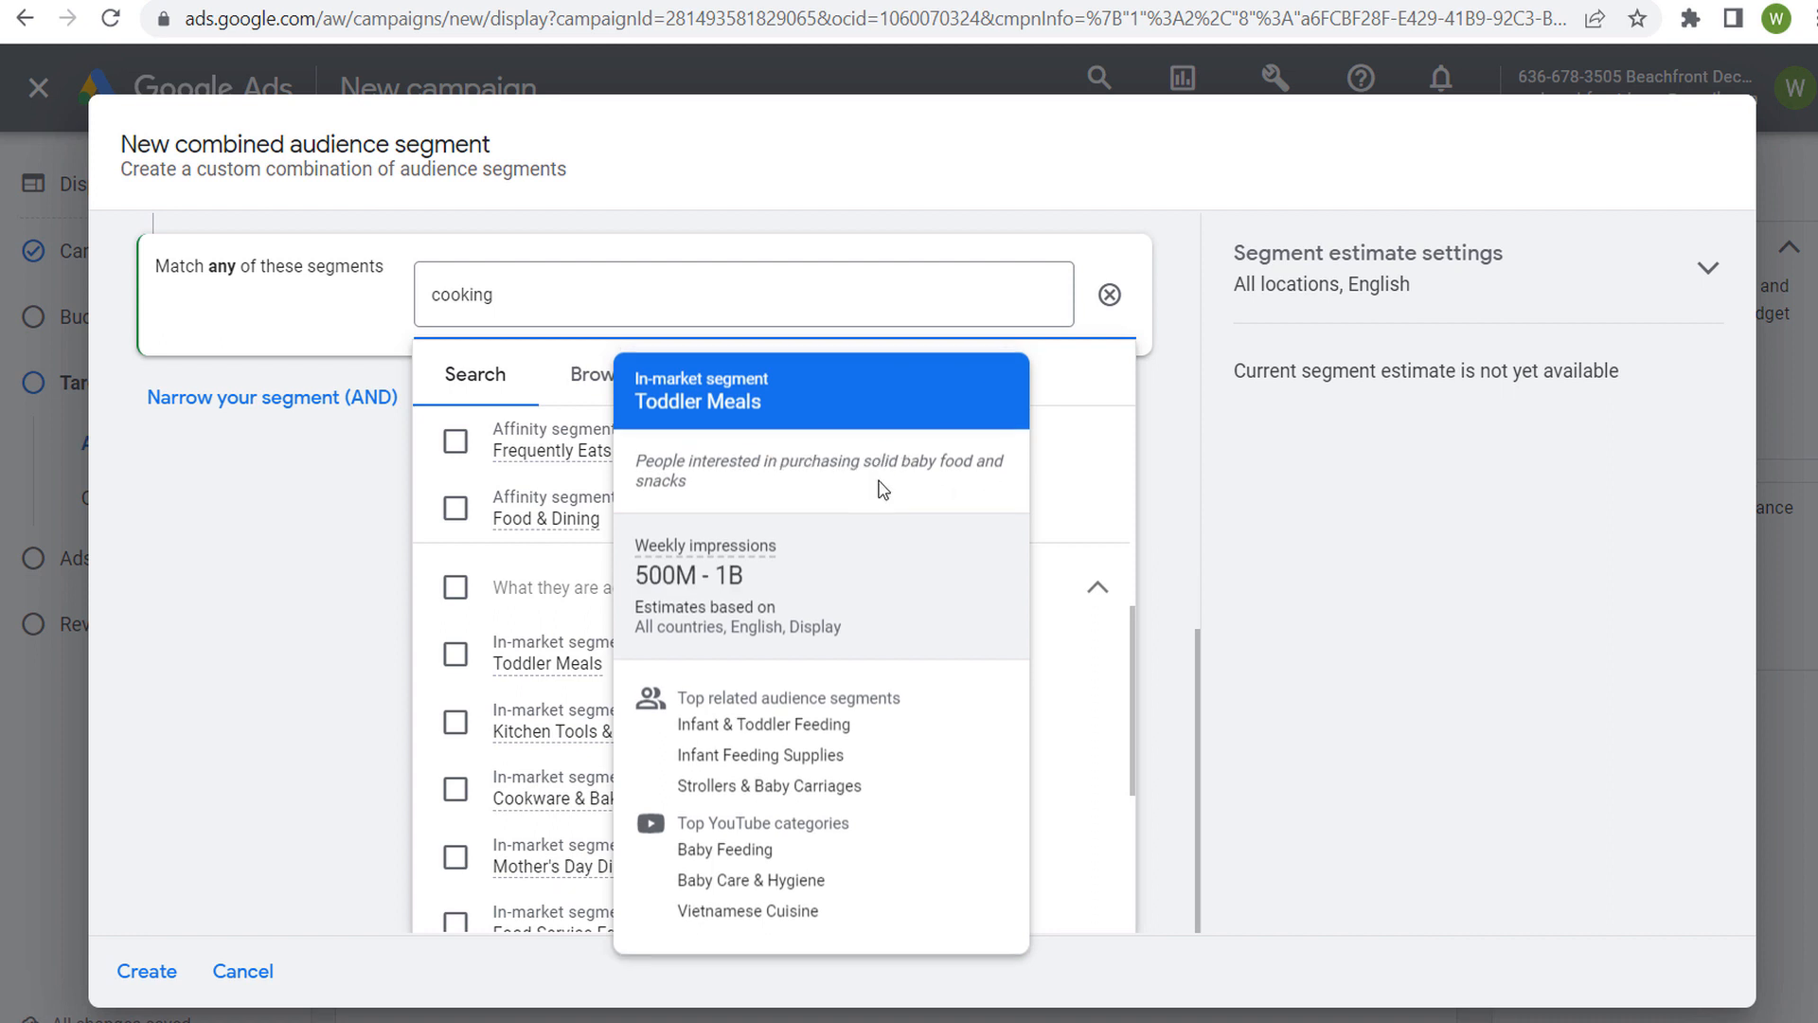
click(456, 653)
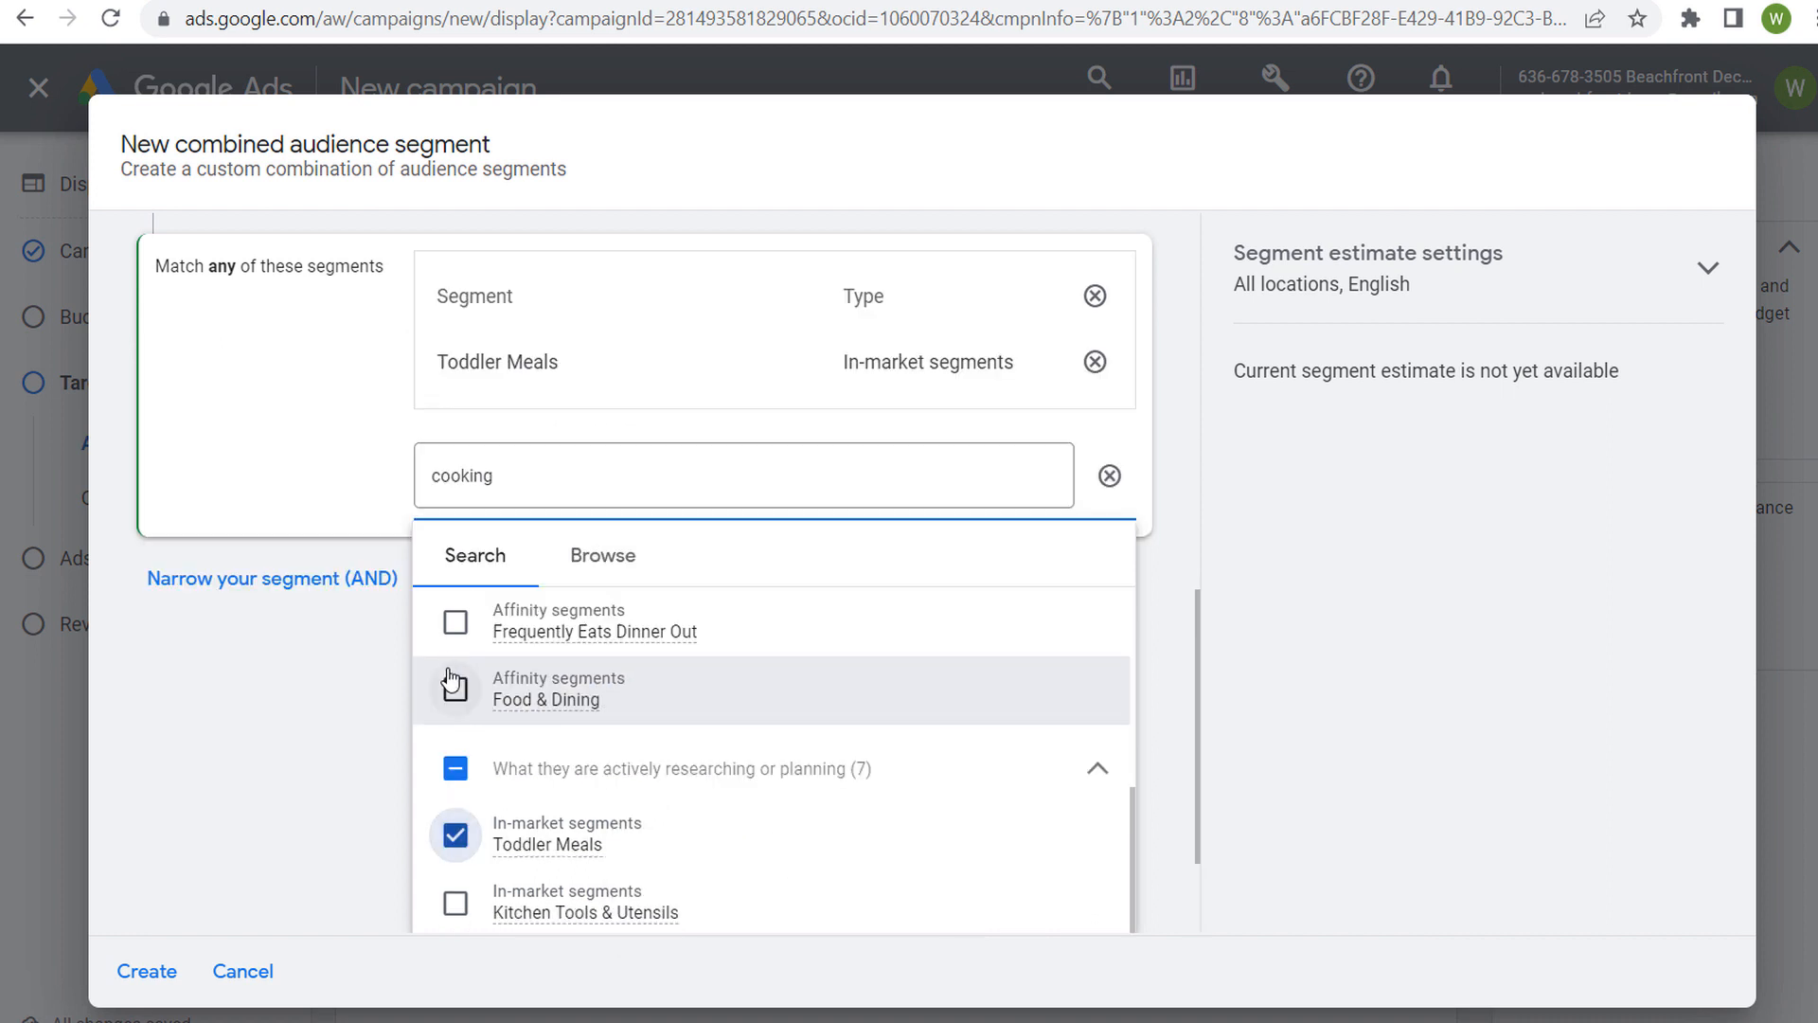
Review the Recipes, parental status and Toddler Meals conditions, and discard the new combined audience segment
scroll(292, 471, up, 6)
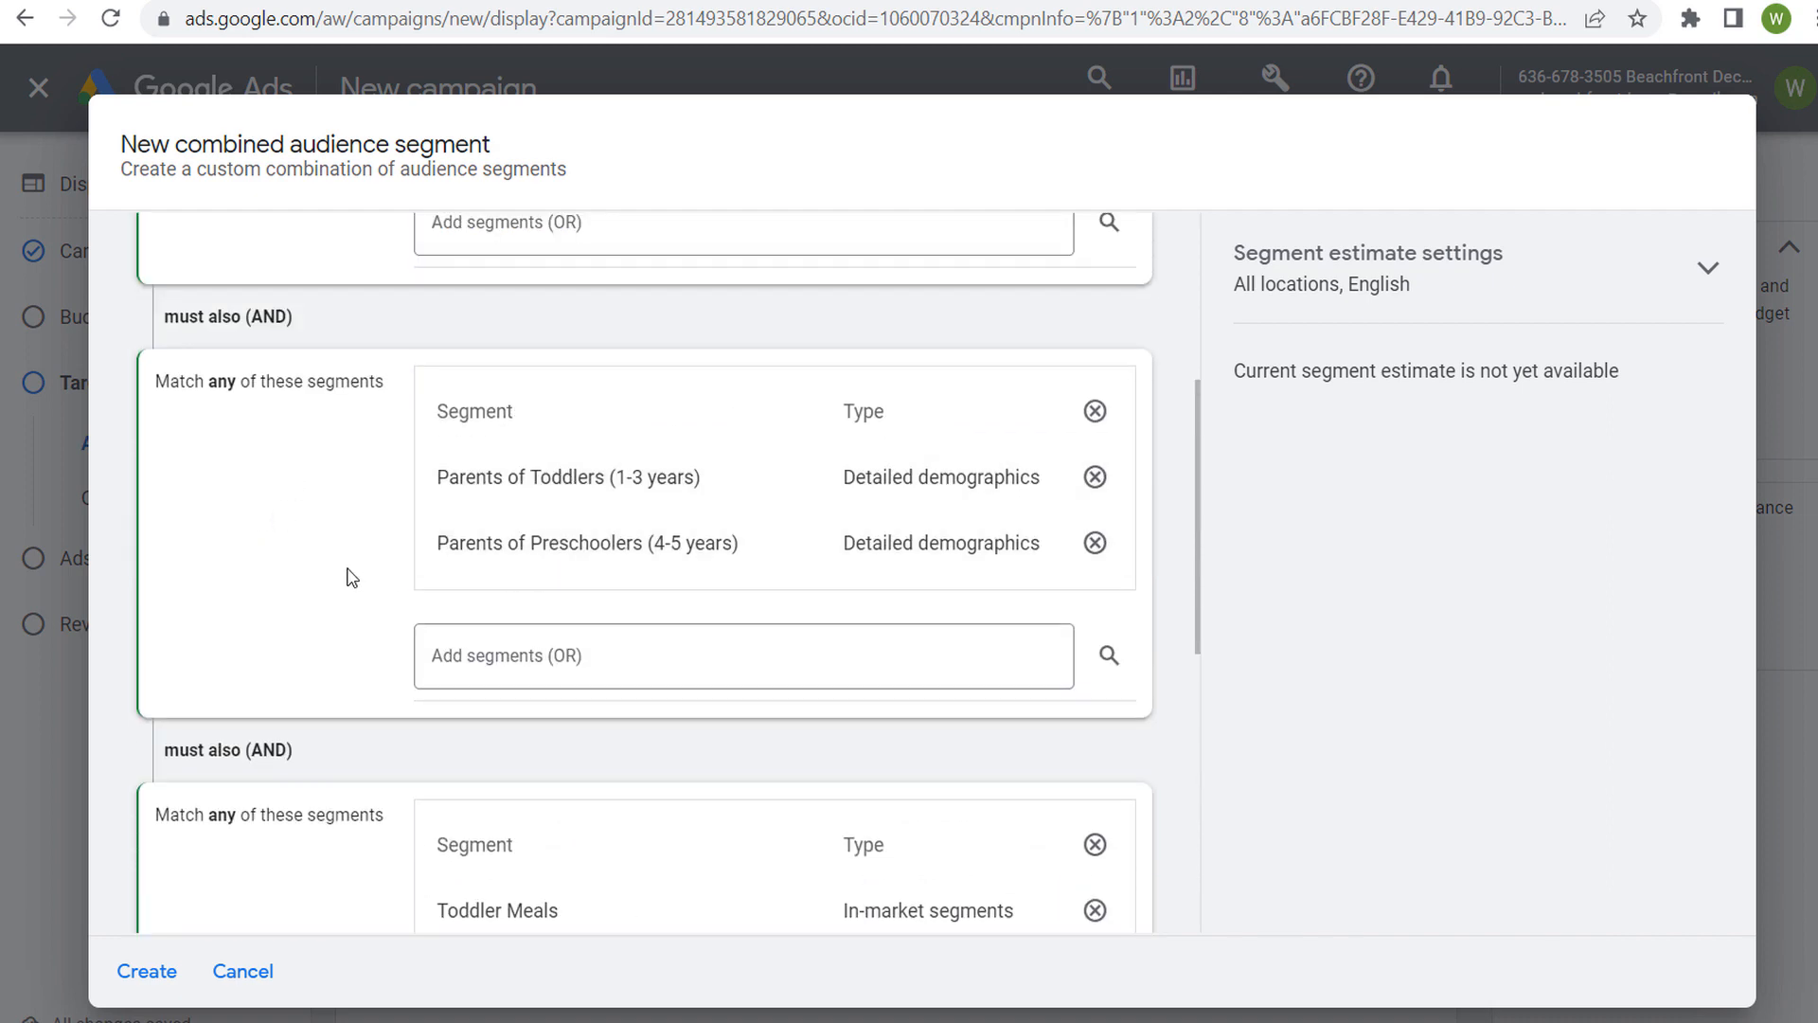
scroll(352, 530, up, 3)
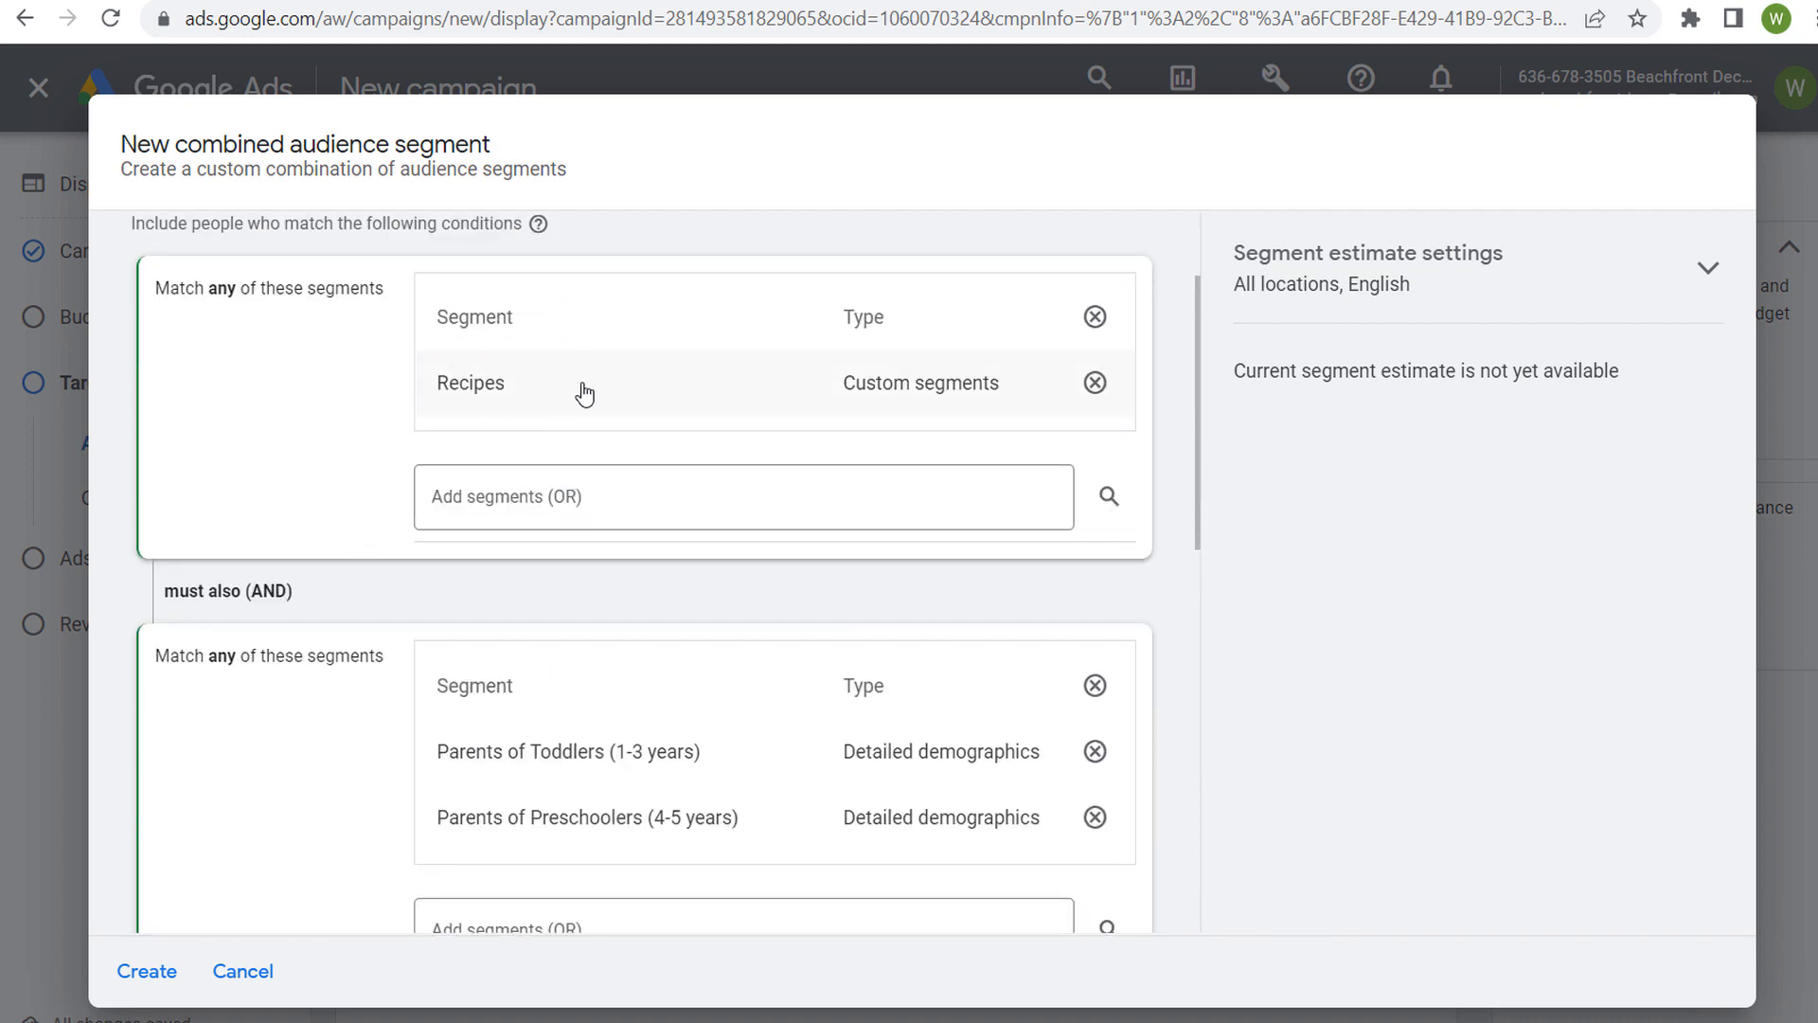
scroll(344, 402, down, 6)
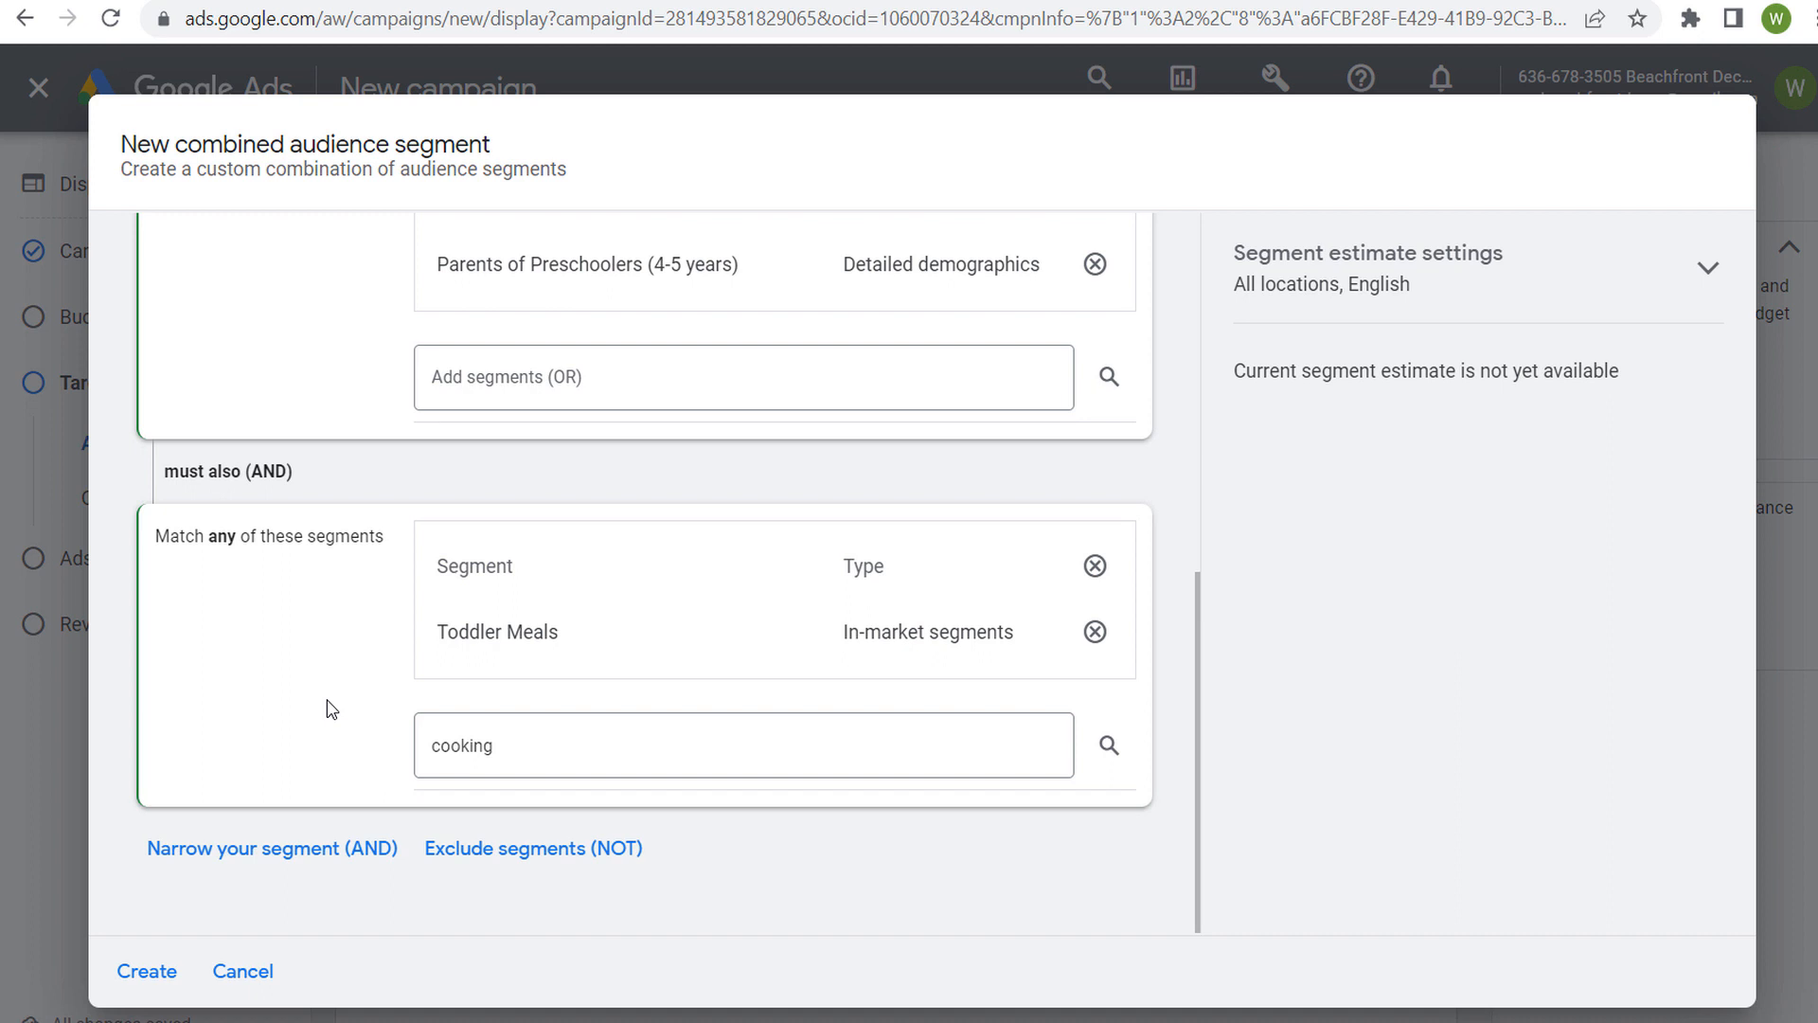
scroll(367, 600, up, 4)
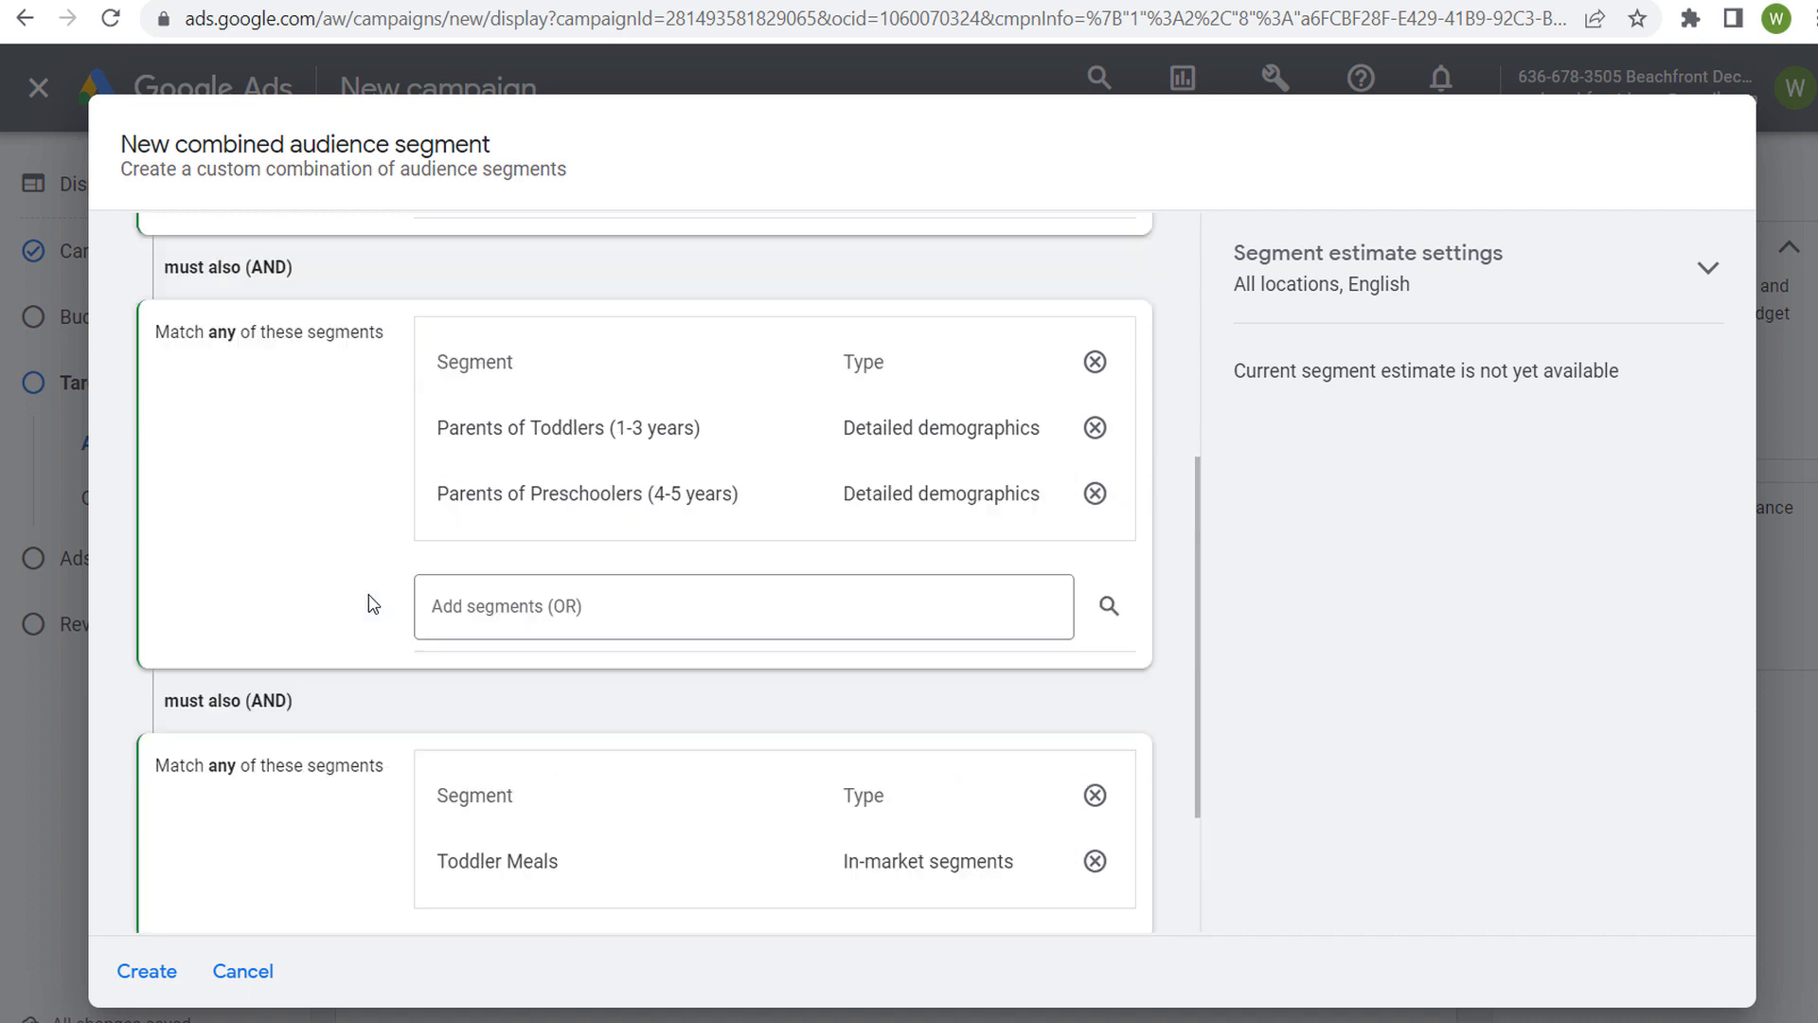
scroll(362, 597, up, 2)
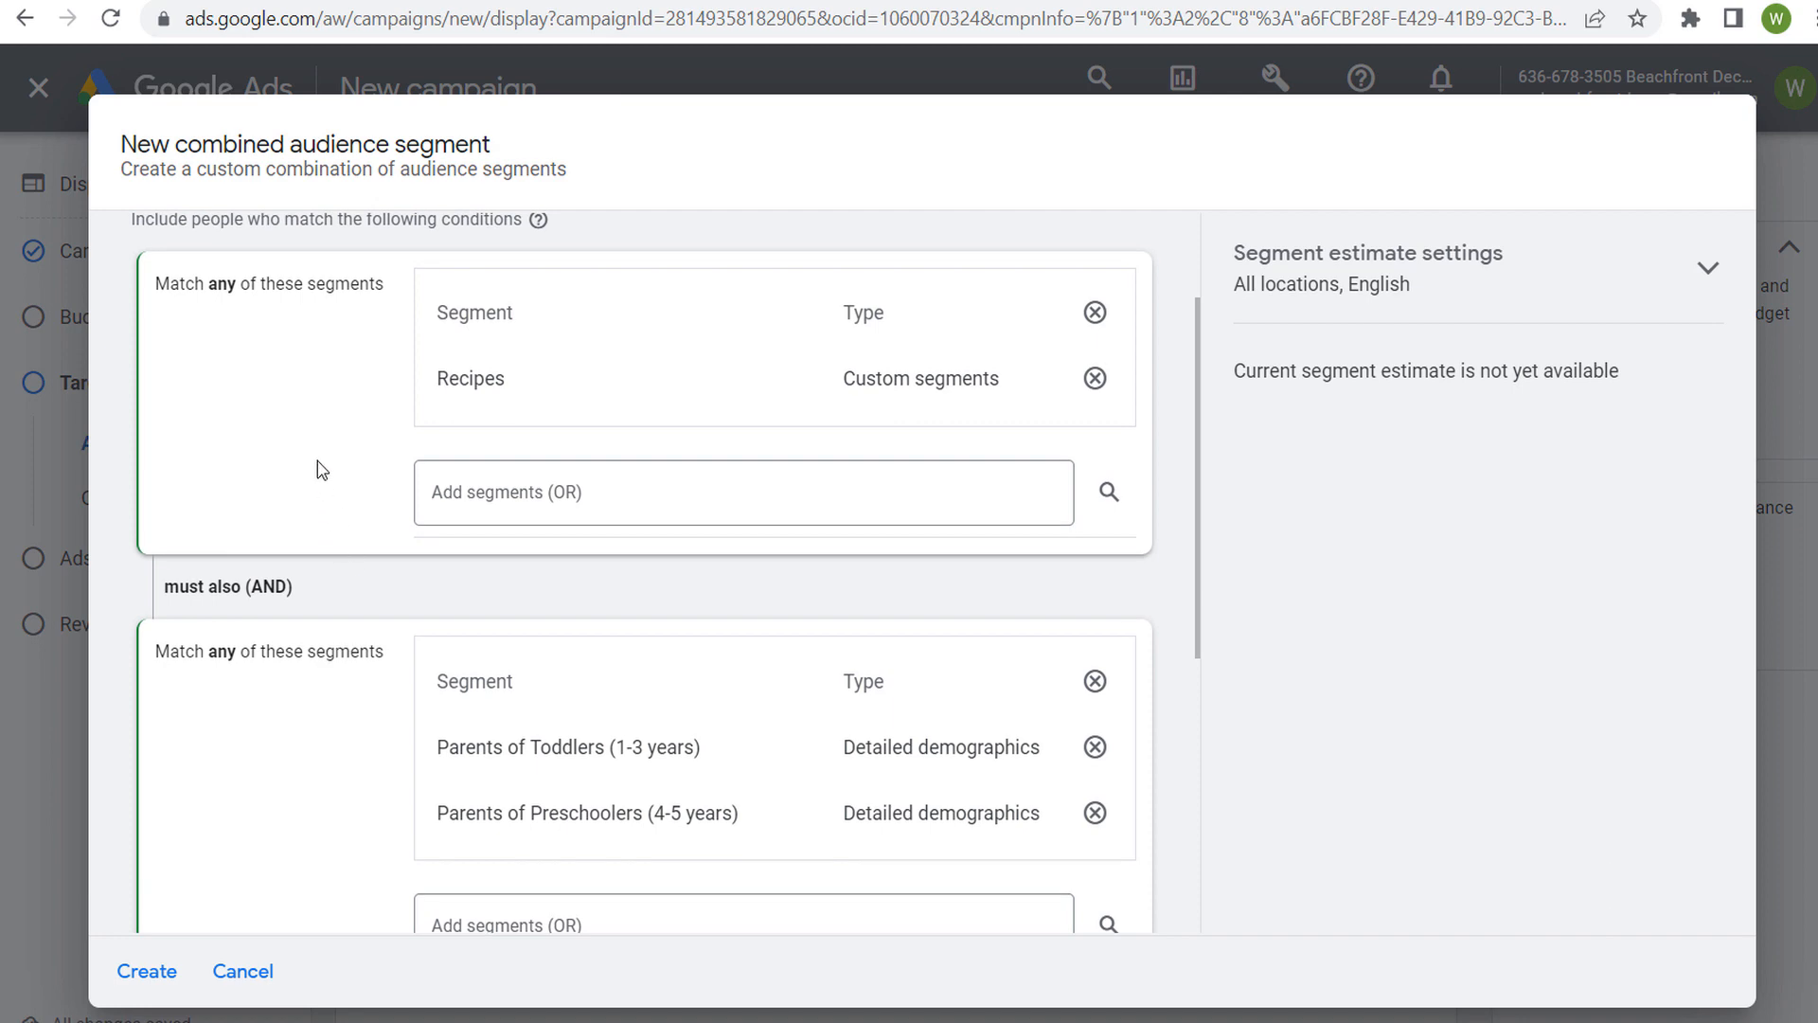
click(245, 973)
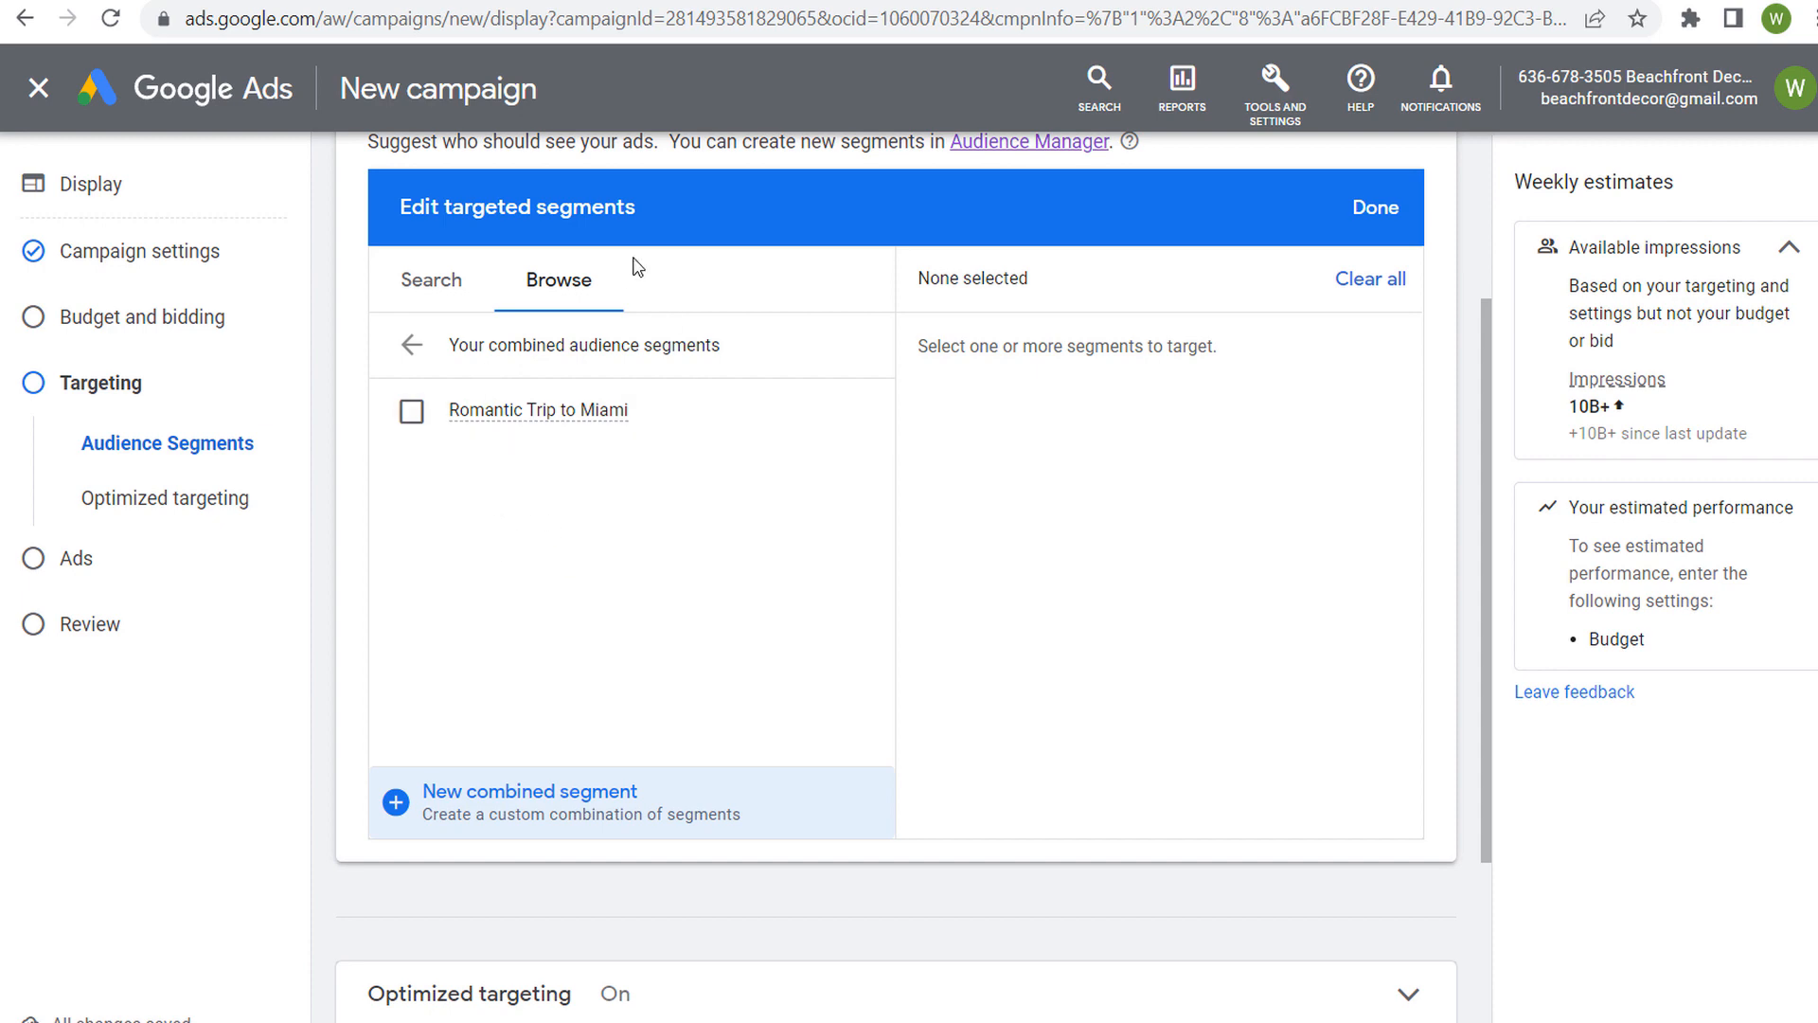
Target the existing combined audience segment Romantic Trip to Miami and finish editing the campaign's targeted segments
click(415, 440)
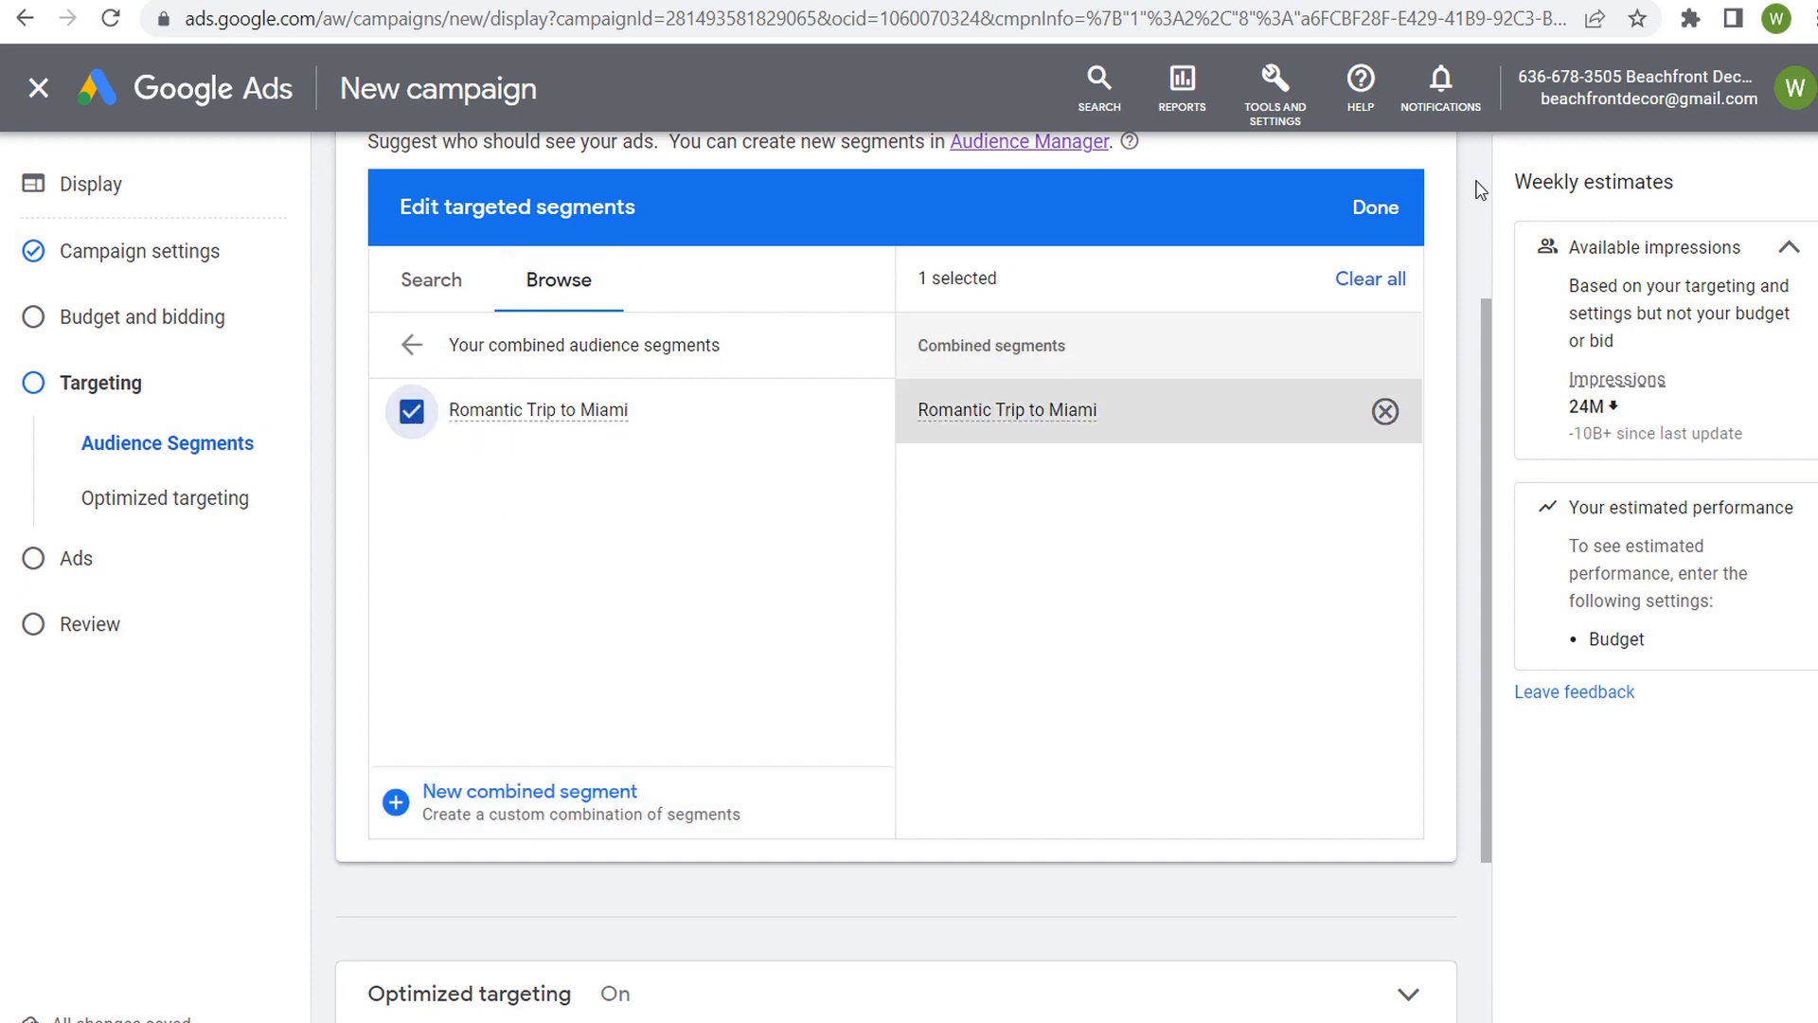
click(1373, 207)
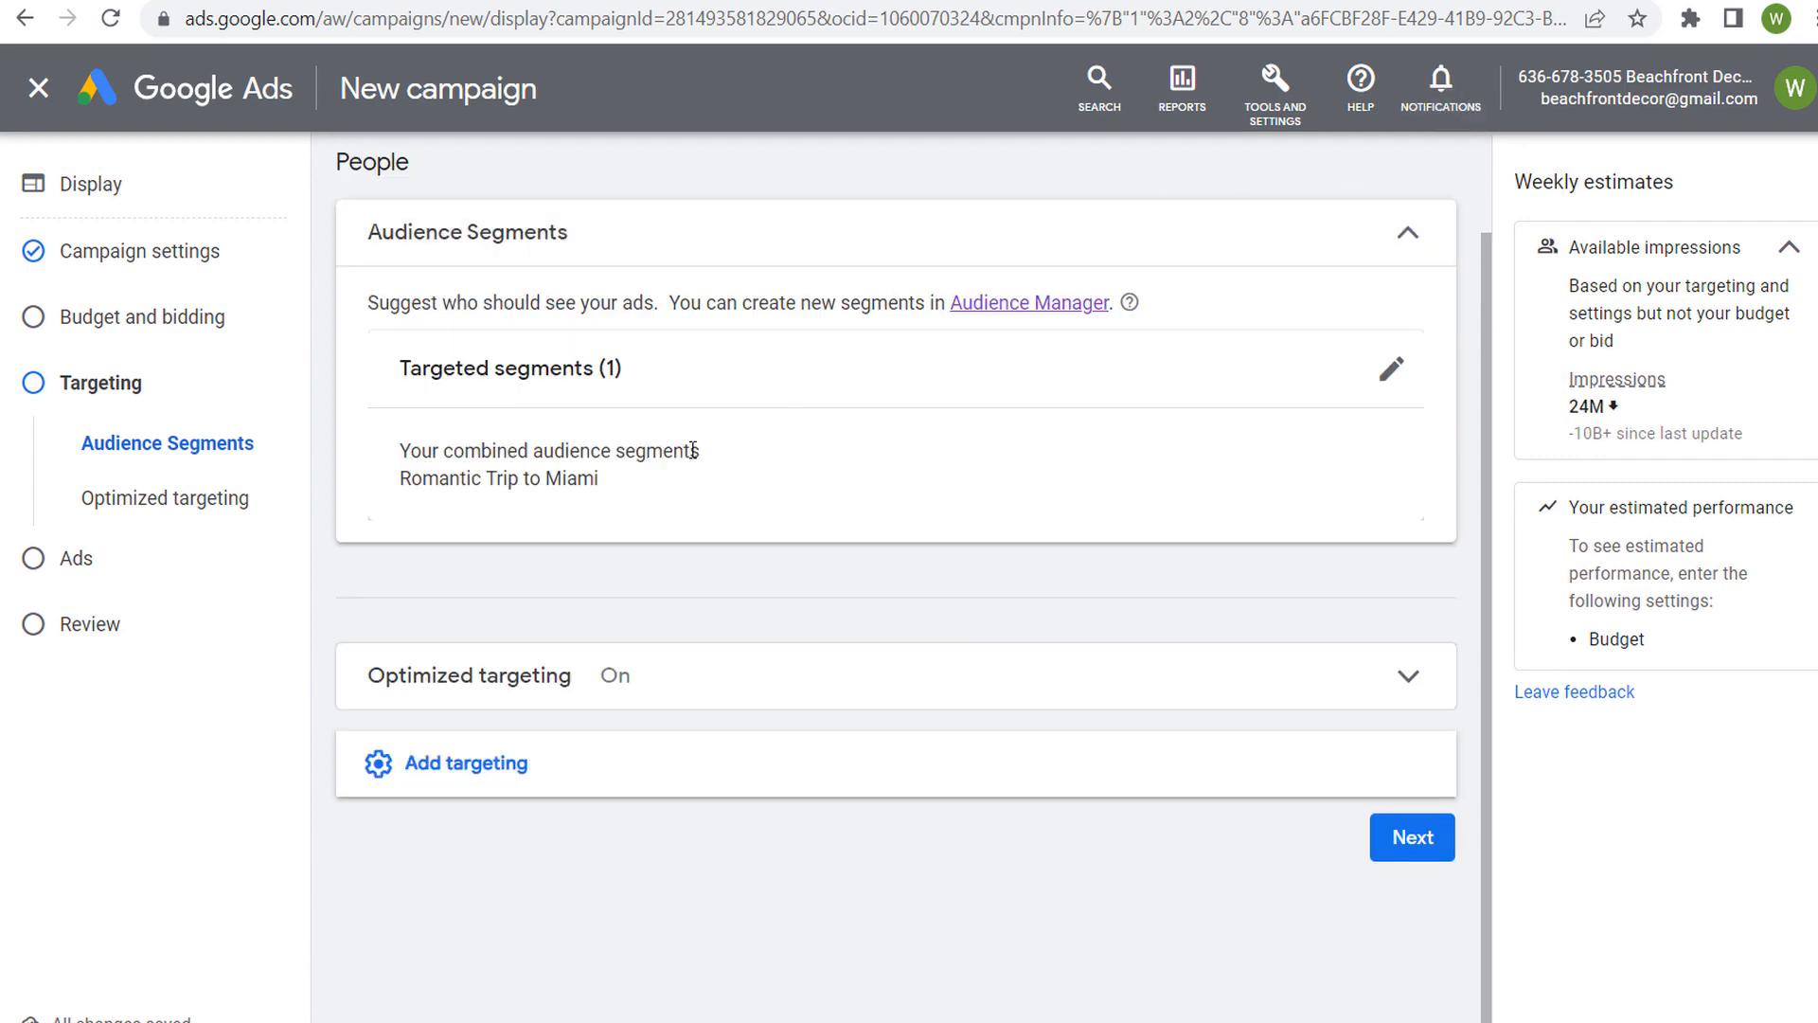